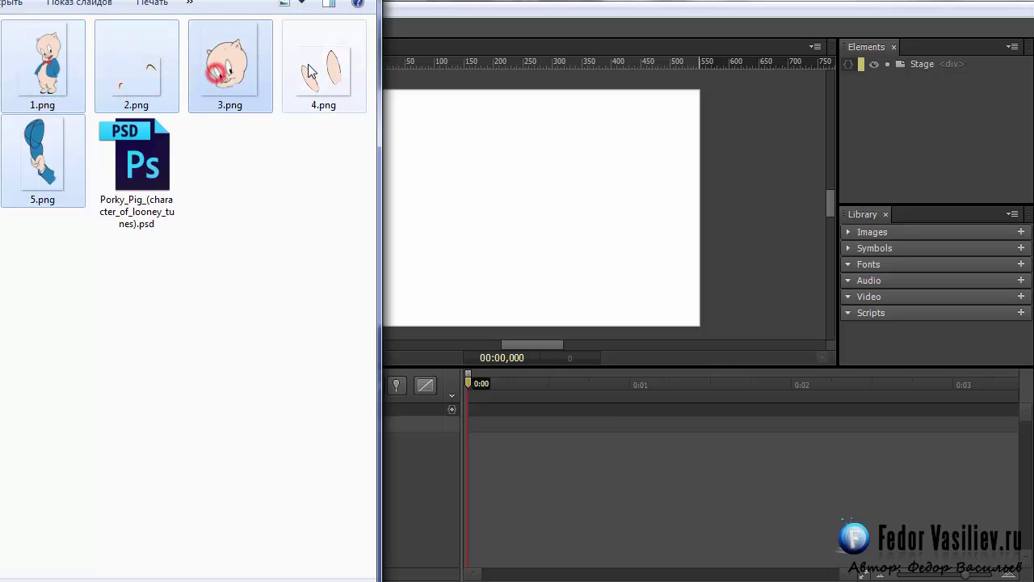
# Import the images 1.png to 5.png onto the stage and move them together to about X 138, Y 46 px
pyautogui.moveTo(321, 88); pyautogui.dragTo(444, 196)
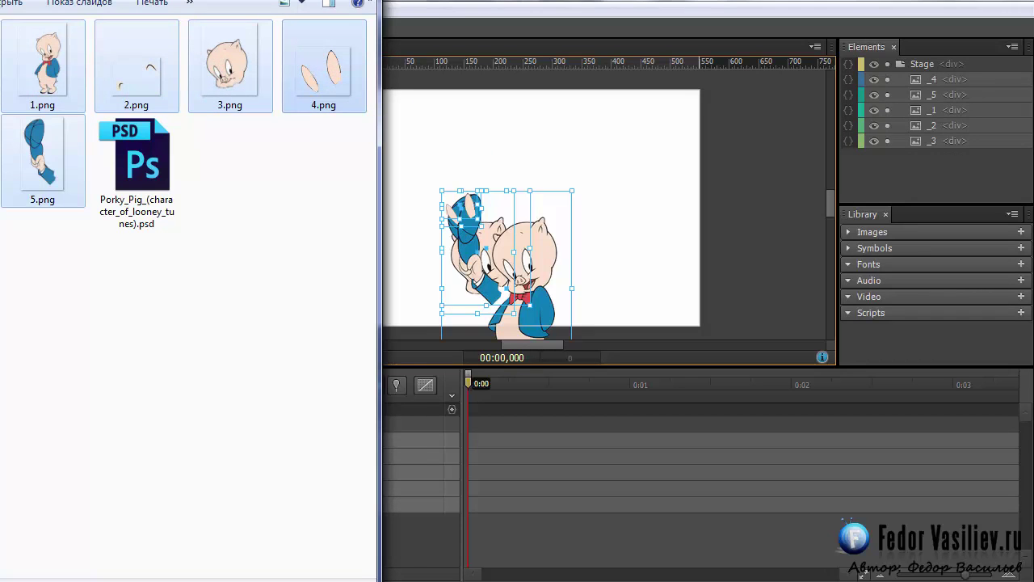
pyautogui.click(471, 395)
pyautogui.moveTo(518, 320); pyautogui.dragTo(535, 241)
pyautogui.moveTo(276, 363); pyautogui.dragTo(289, 363)
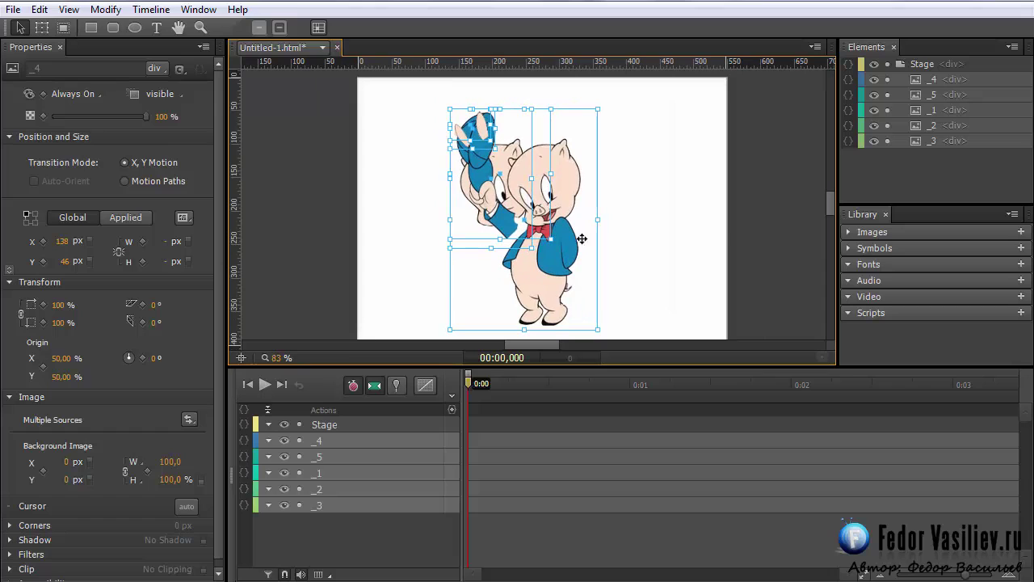
pyautogui.scroll(-1, 829, 208)
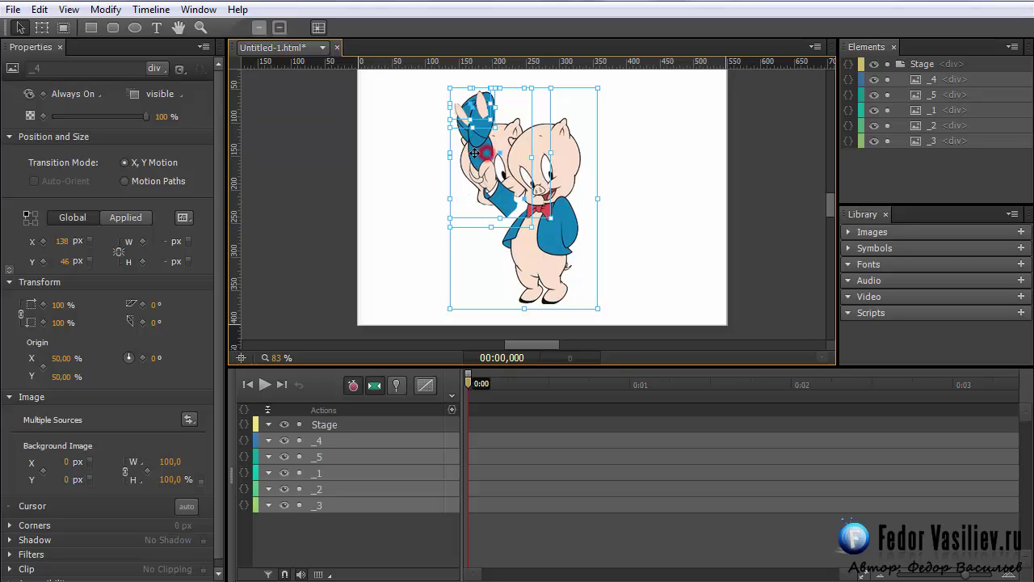
# Move the raised arm with hat (_5) clear of the other parts and shift the full-body image (_1) to X 152 px
pyautogui.click(424, 181)
pyautogui.click(481, 162)
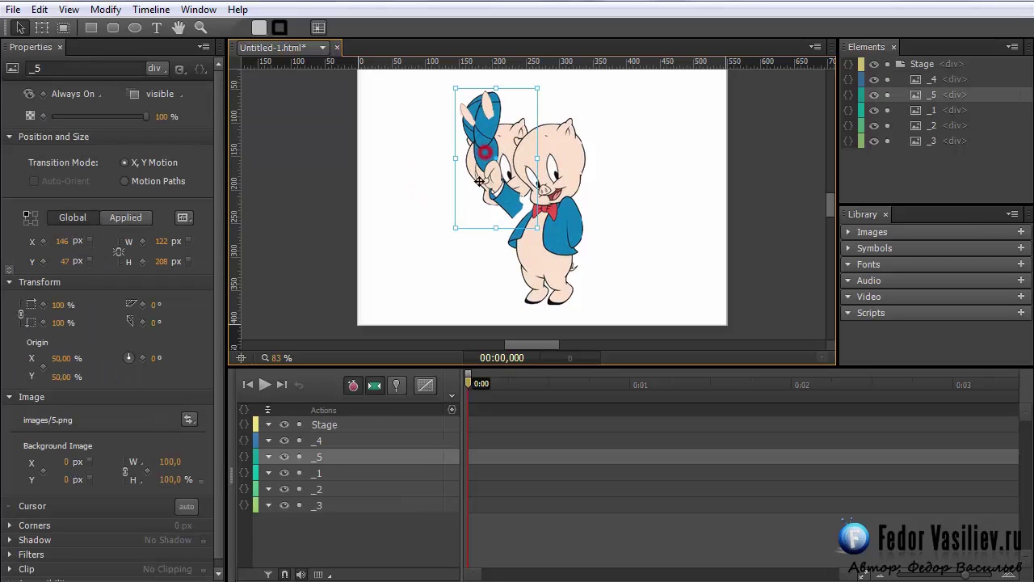
pyautogui.moveTo(488, 163); pyautogui.dragTo(406, 179)
pyautogui.click(492, 166)
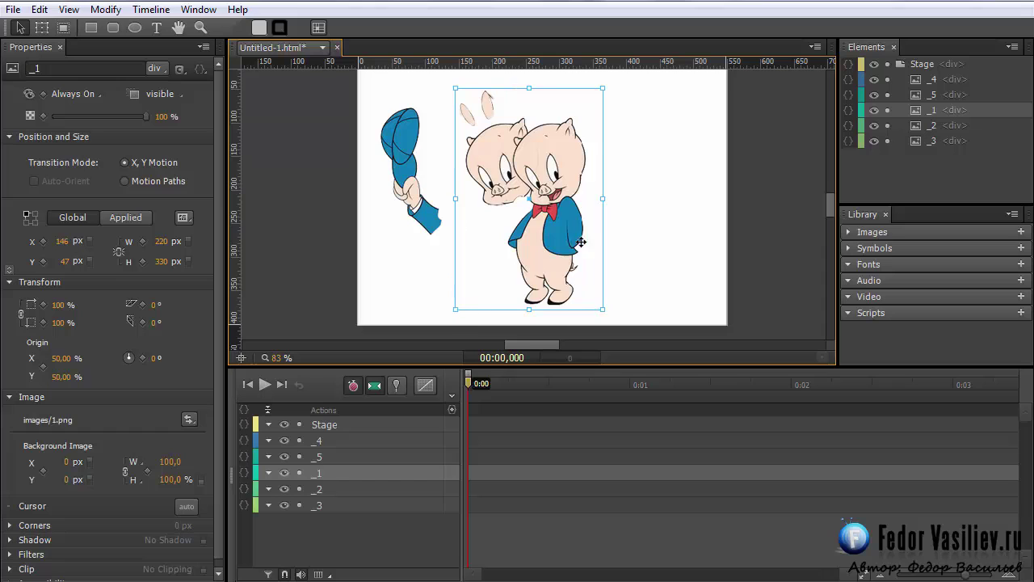
pyautogui.moveTo(496, 164)
pyautogui.mouseDown()
pyautogui.moveTo(514, 165)
pyautogui.moveTo(500, 164)
pyautogui.mouseUp()
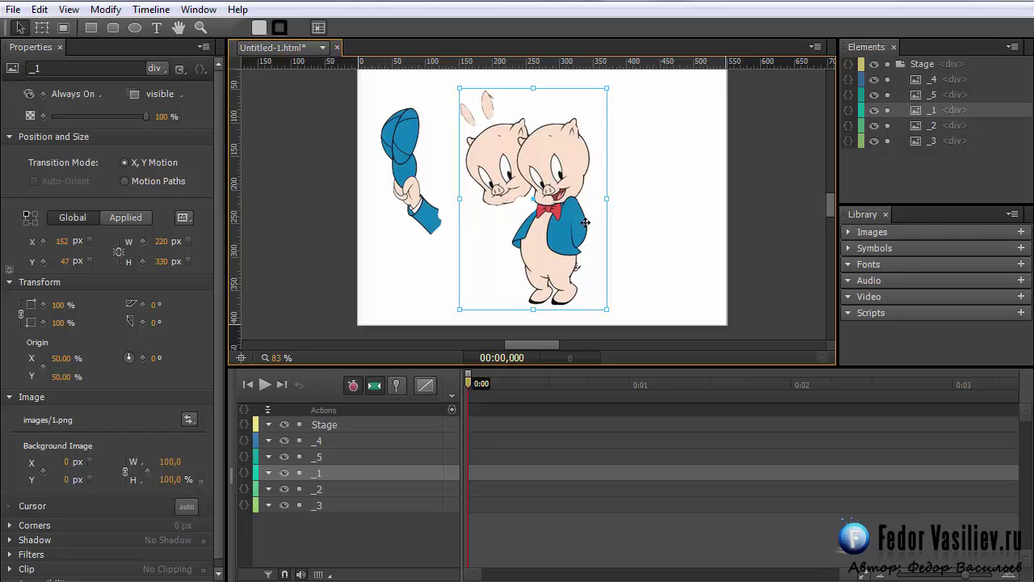
# Identify the full-body image by toggling the visibility of _1, then lock that element
pyautogui.click(875, 110)
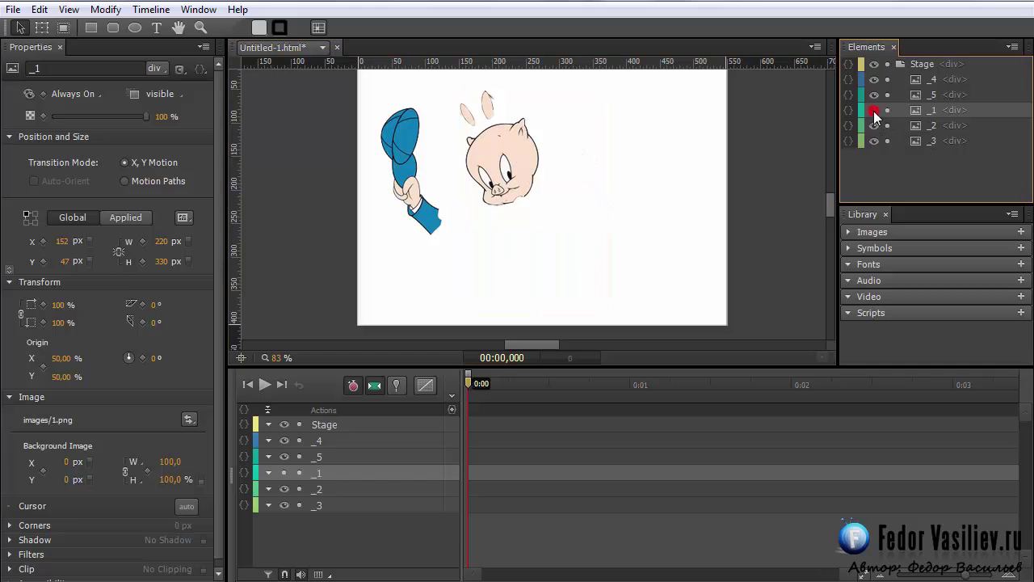
pyautogui.click(875, 110)
pyautogui.click(887, 110)
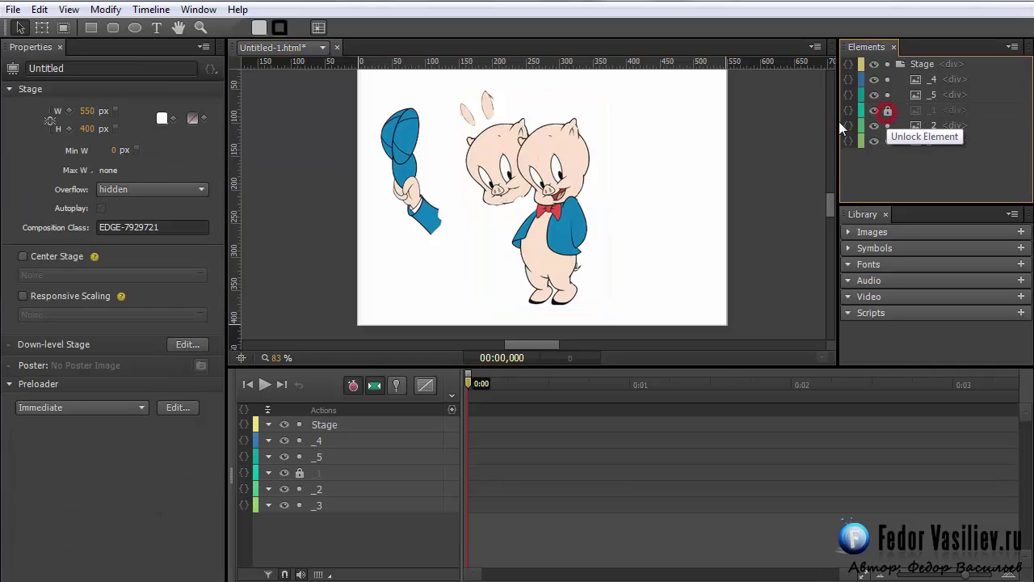
# Place the separate head over the body's head, the eyelids over its eyes and the eyebrows on its forehead
pyautogui.moveTo(491, 171); pyautogui.dragTo(572, 160)
pyautogui.moveTo(477, 107); pyautogui.dragTo(543, 179)
pyautogui.moveTo(462, 109); pyautogui.dragTo(520, 123)
# Order the eyebrow image (_2) in front of the body (_1) and lower it to just above the closed eyes
pyautogui.moveTo(921, 128); pyautogui.dragTo(922, 110)
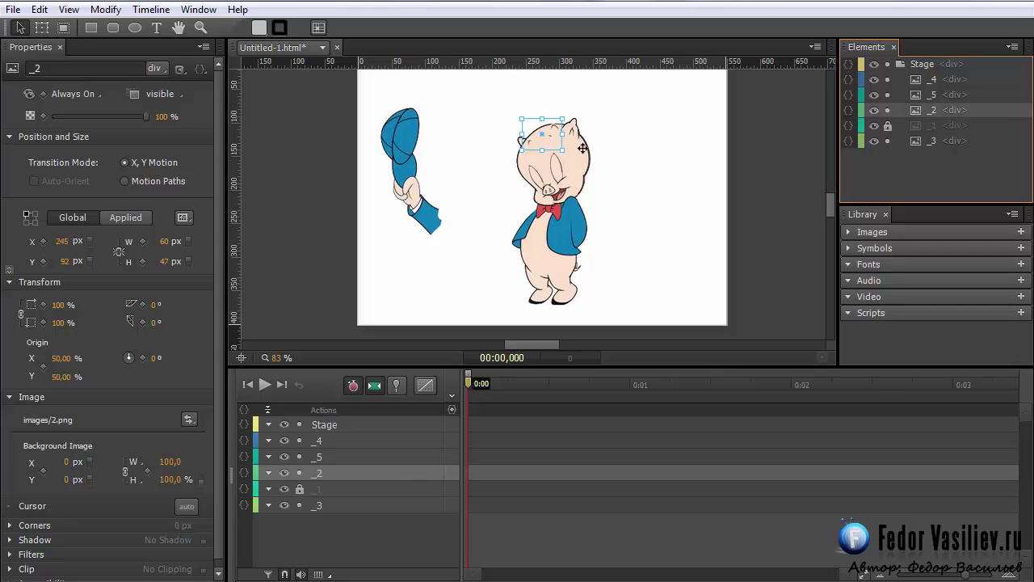
pyautogui.click(526, 132)
pyautogui.moveTo(526, 131); pyautogui.dragTo(527, 147)
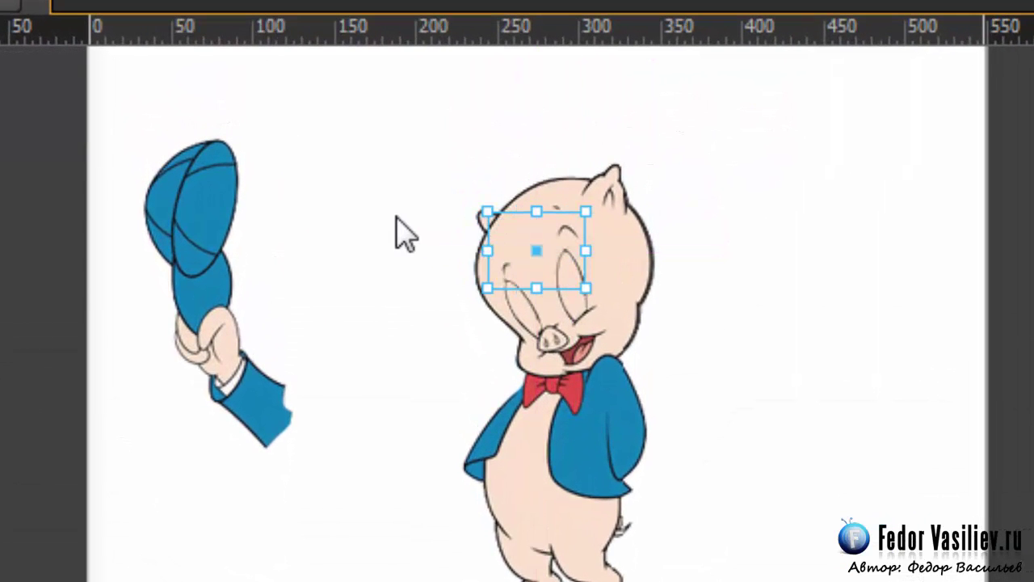
# Nudge the eyebrow image (_2) a few pixels to the left to align it with the eyelids
pyautogui.click(397, 218)
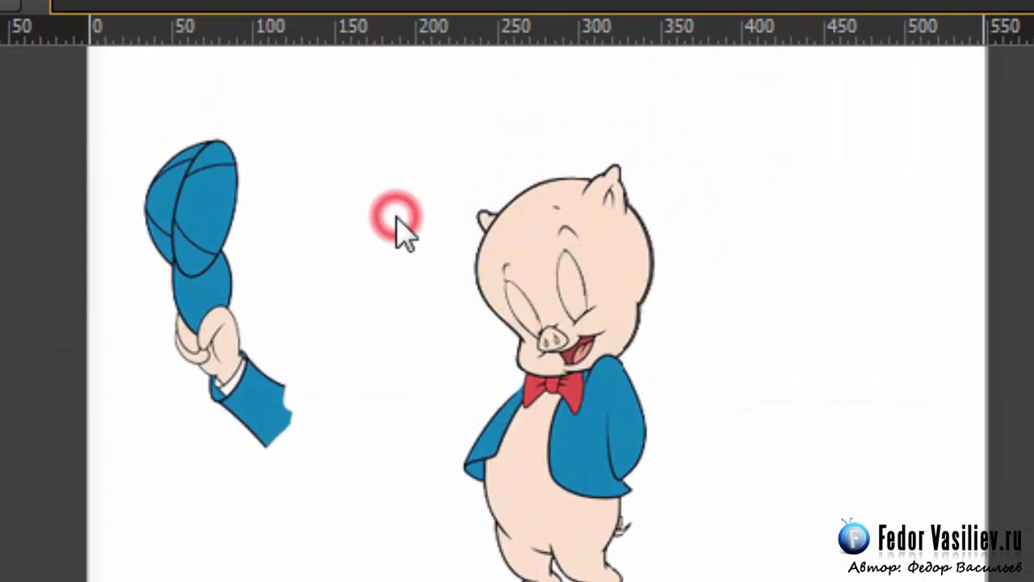
pyautogui.click(531, 237)
pyautogui.click(561, 228)
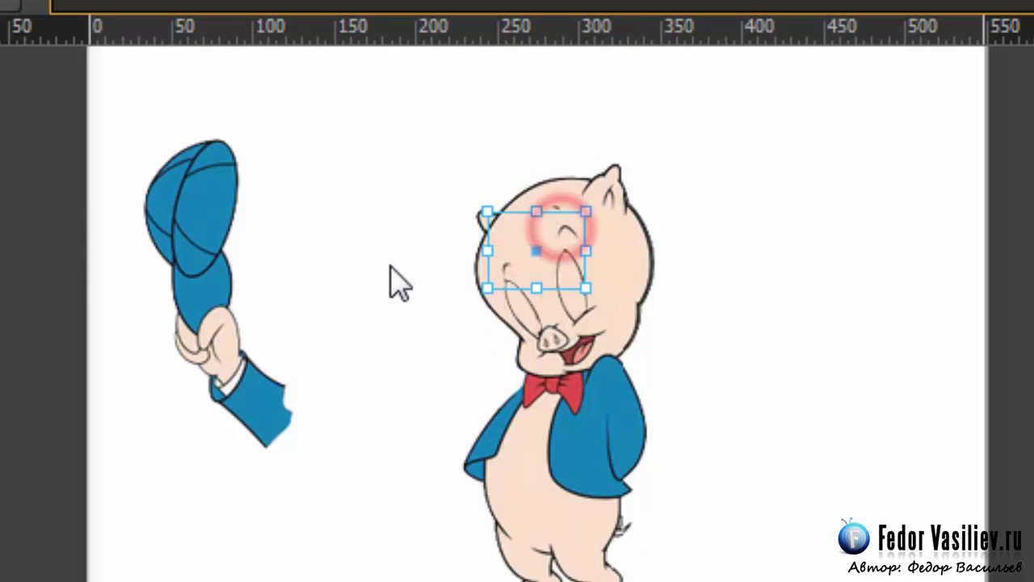
pyautogui.press('Left')
pyautogui.press('Left')
pyautogui.press('Left')
pyautogui.press('Left')
pyautogui.press('Left')
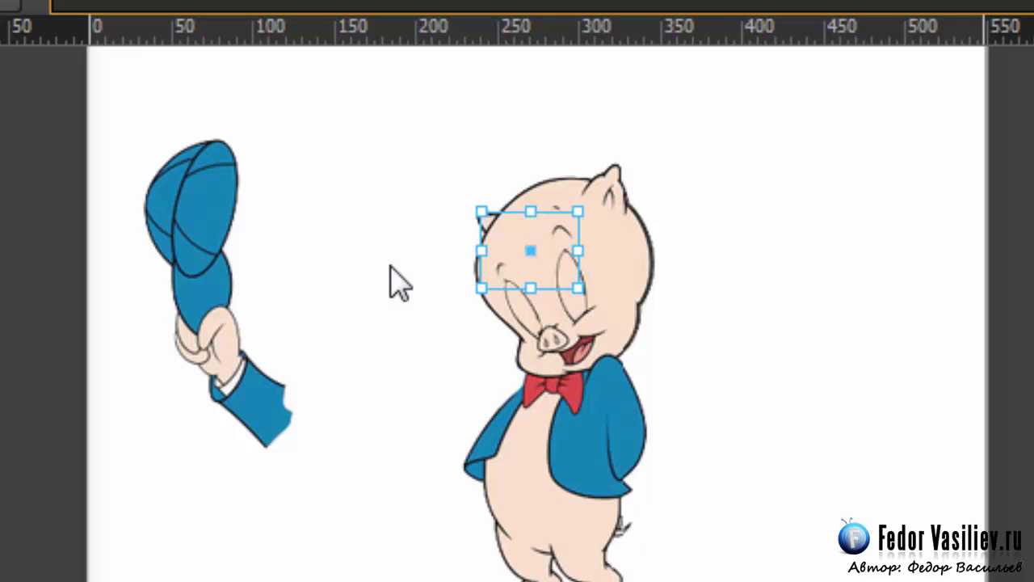
pyautogui.press('Left')
pyautogui.click(390, 265)
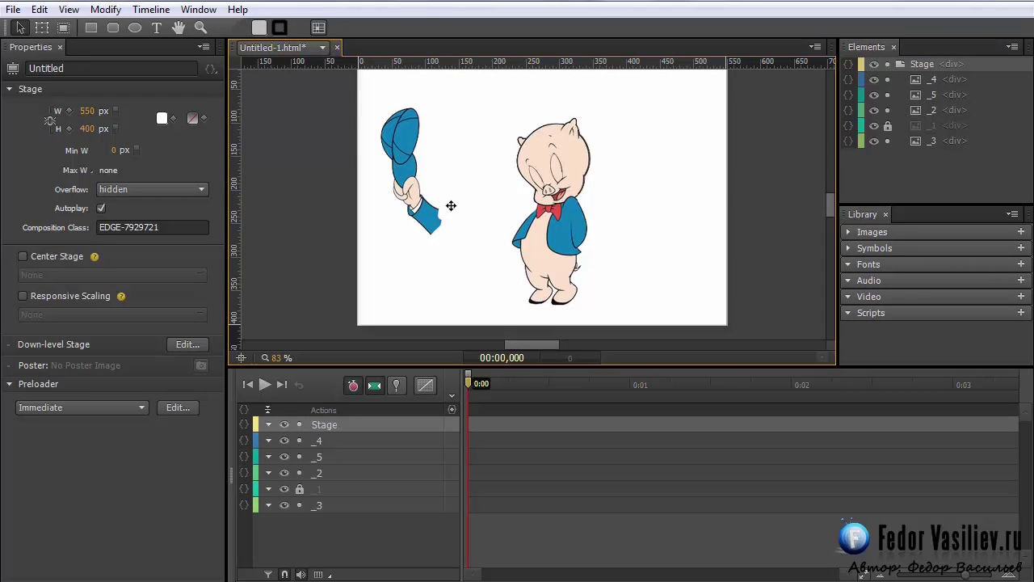
# Attach the hat arm (_5) to the shoulder at X 175, Y 65 px and order it behind the body (_1)
pyautogui.moveTo(403, 192); pyautogui.dragTo(497, 164)
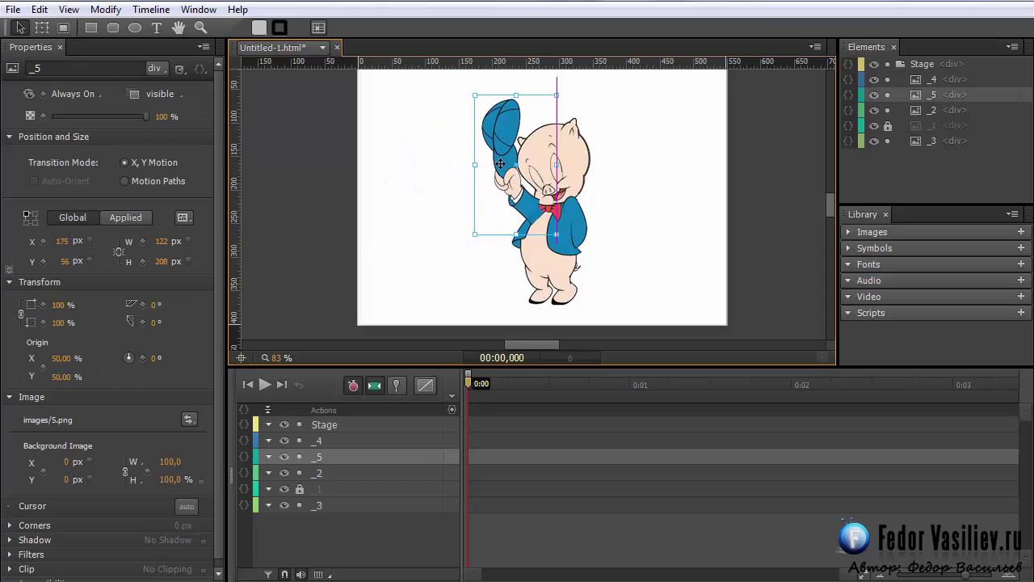
pyautogui.click(917, 98)
pyautogui.moveTo(916, 98); pyautogui.dragTo(915, 136)
pyautogui.moveTo(498, 122)
pyautogui.mouseDown()
pyautogui.moveTo(493, 113)
pyautogui.moveTo(498, 130)
pyautogui.mouseUp()
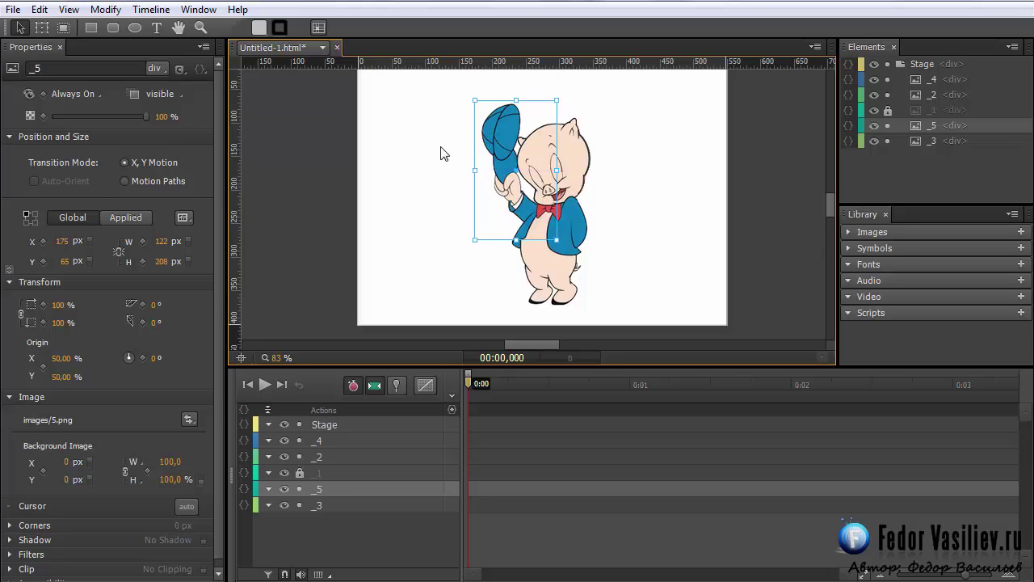
pyautogui.click(441, 152)
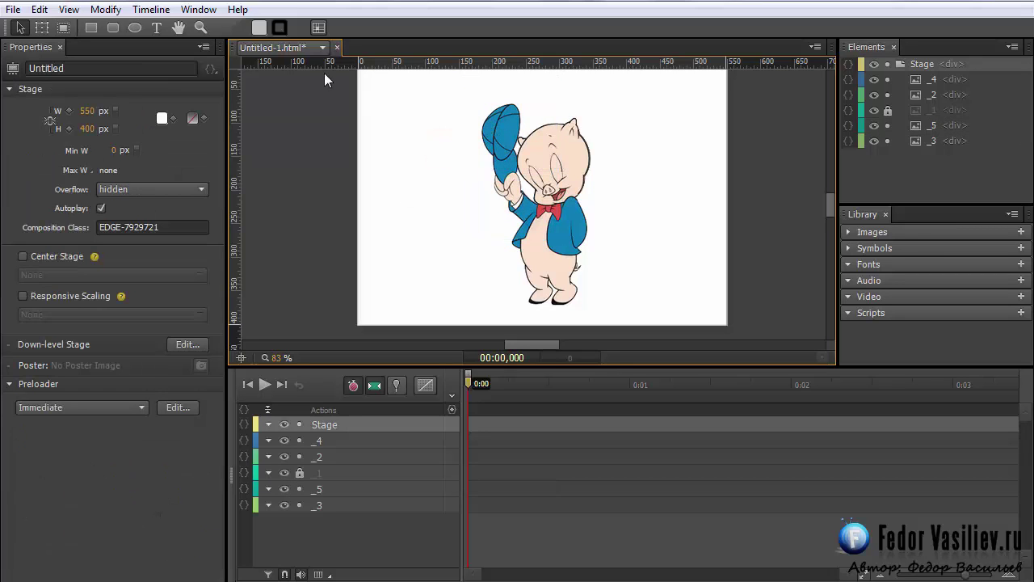
# Review the other open Untitled-1.html document by scrubbing along its timeline
pyautogui.click(295, 48)
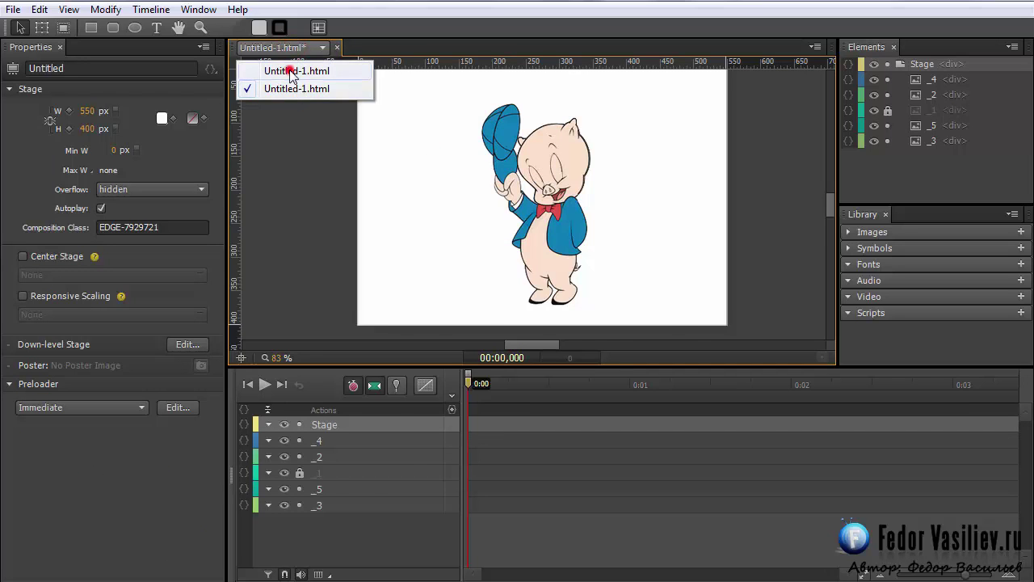
pyautogui.click(292, 71)
pyautogui.moveTo(483, 385); pyautogui.dragTo(710, 430)
pyautogui.moveTo(778, 431); pyautogui.dragTo(877, 420)
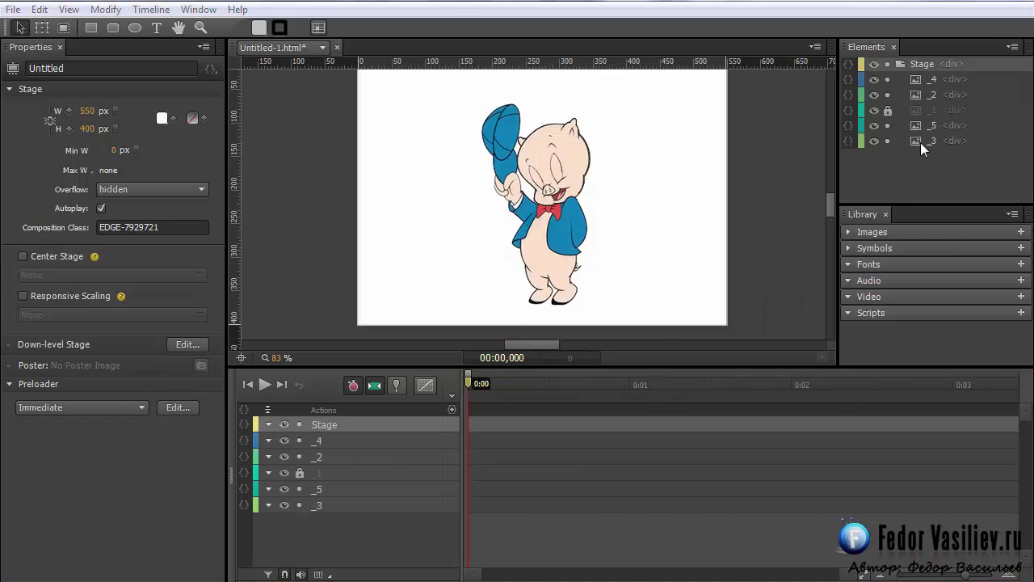
# Unlock the body image and convert all five character images into the symbol Symbol_1 with timeline autoplay enabled
pyautogui.click(921, 142)
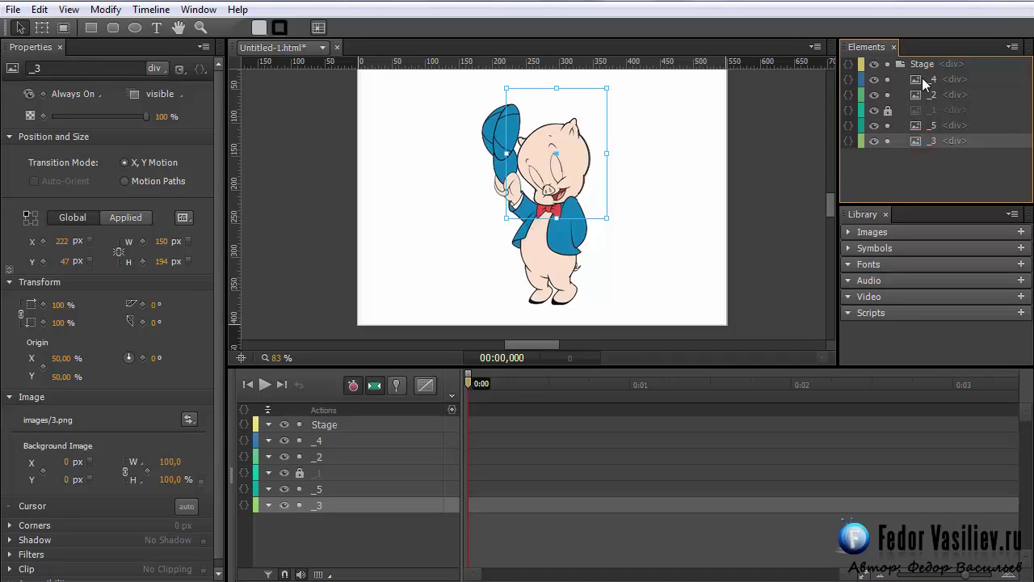
pyautogui.keyDown('shift'); pyautogui.click(921, 79); pyautogui.keyUp('shift')
pyautogui.click(887, 110)
pyautogui.keyDown('shift'); pyautogui.click(932, 112); pyautogui.keyUp('shift')
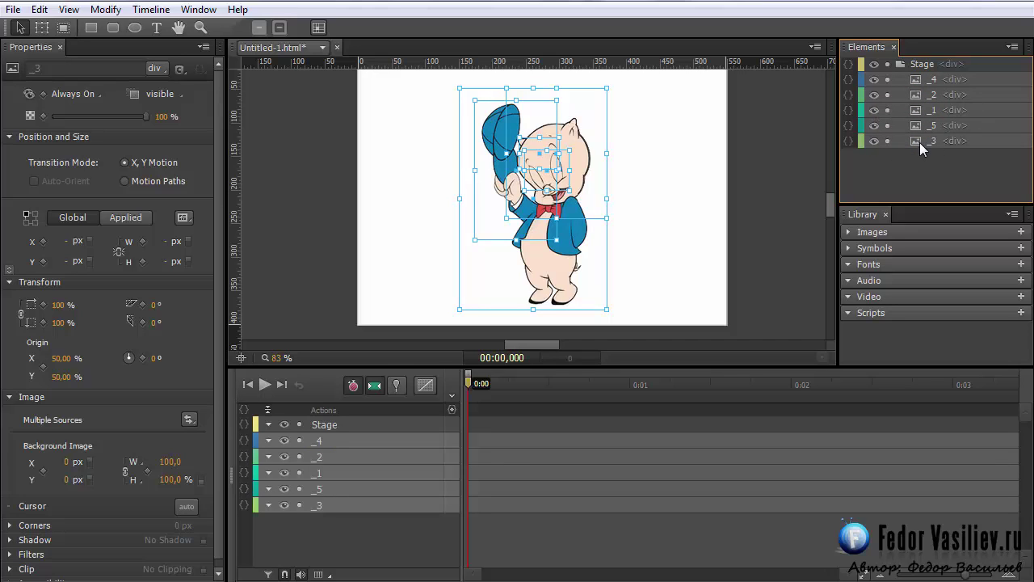
pyautogui.rightClick(917, 140)
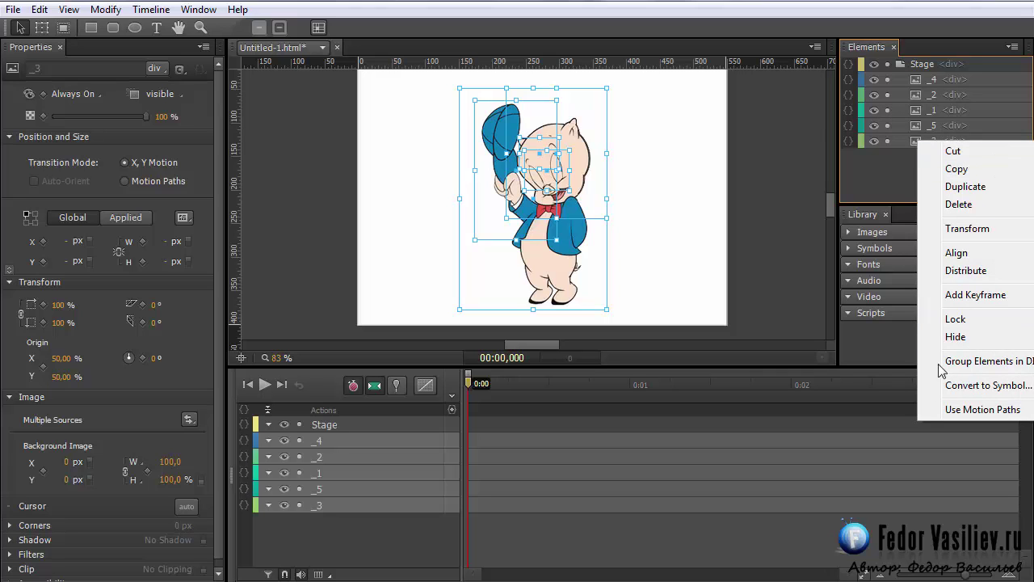
pyautogui.click(970, 388)
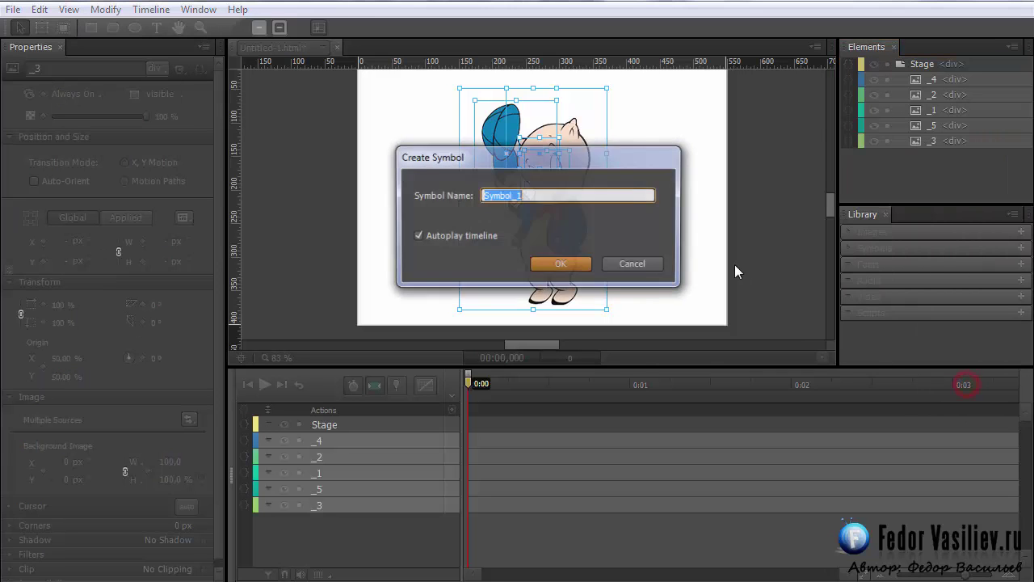
pyautogui.click(564, 264)
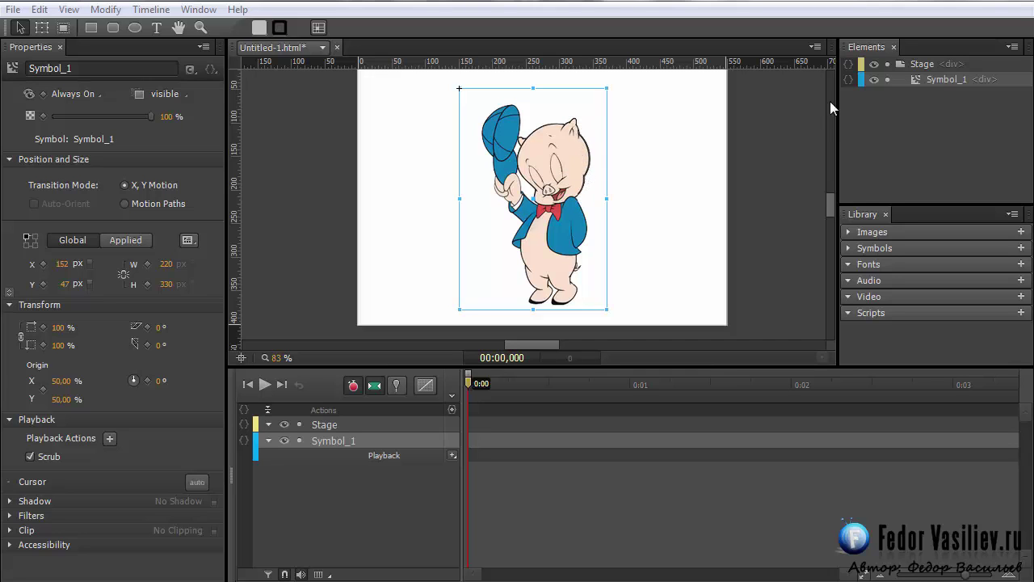
# Open Symbol_1 for editing and toggle the visibility of the body, arm and head images to check how they overlap
pyautogui.doubleClick(915, 81)
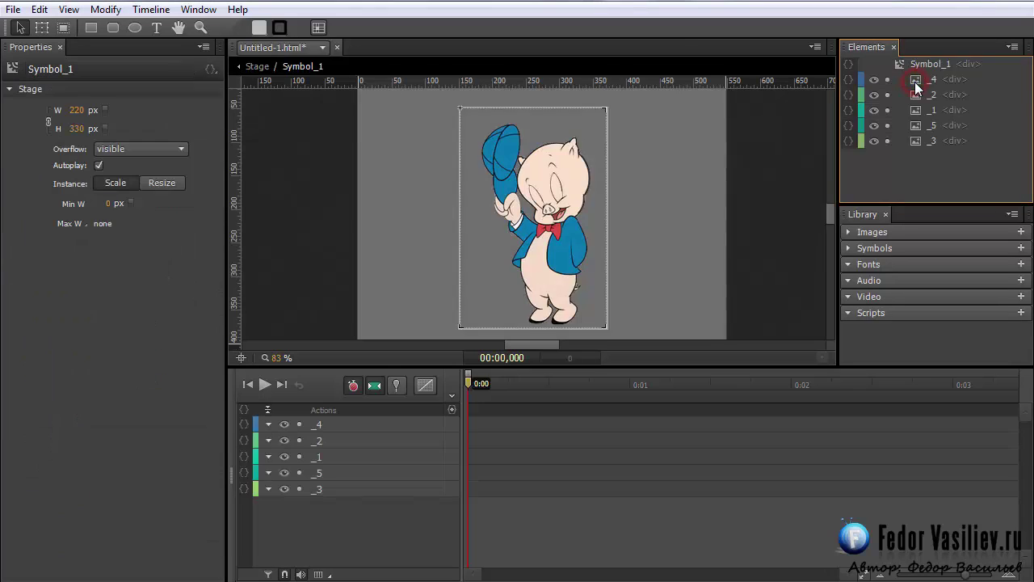
pyautogui.click(873, 110)
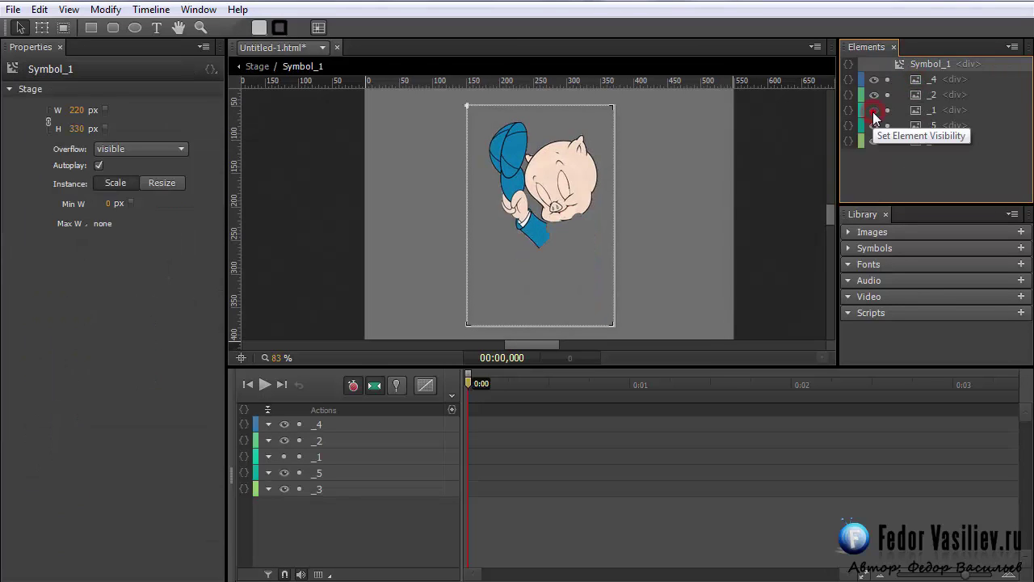
pyautogui.click(873, 110)
pyautogui.click(874, 125)
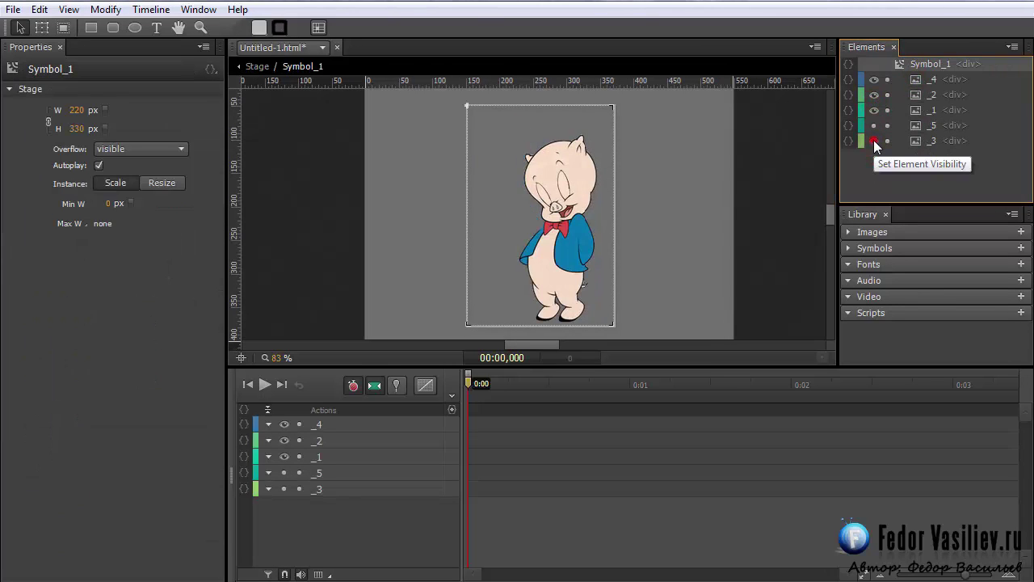
pyautogui.click(929, 143)
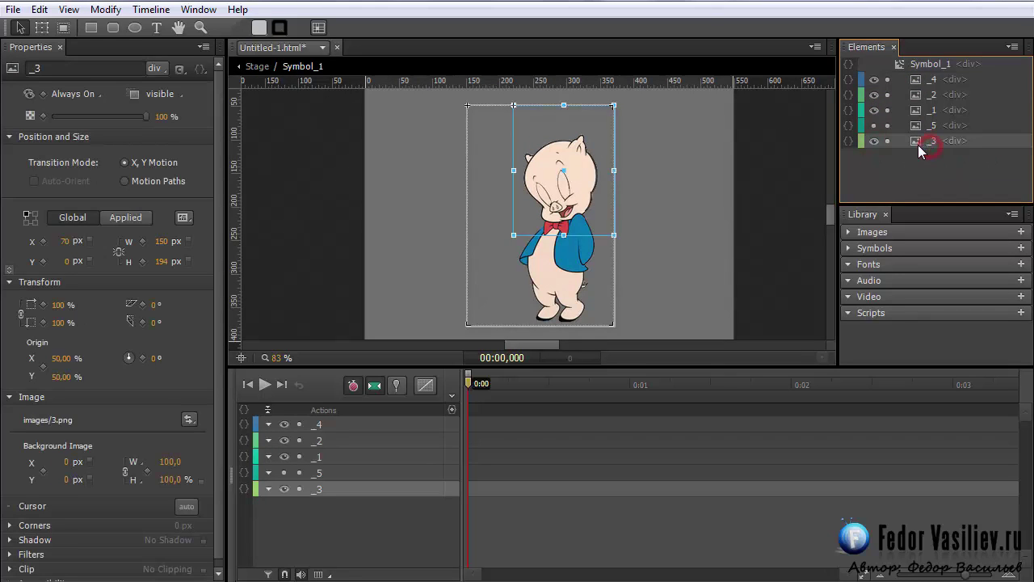
pyautogui.click(874, 111)
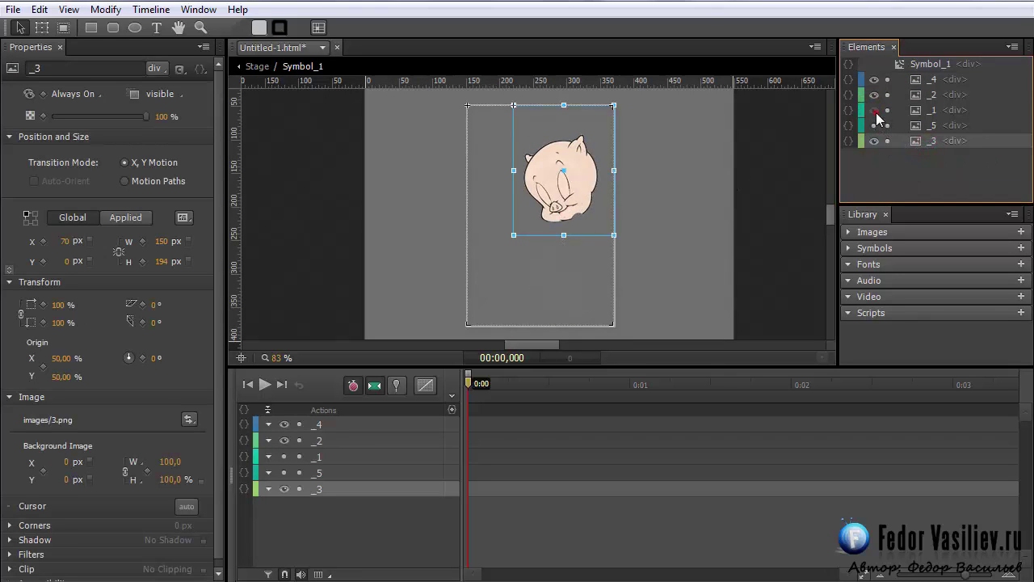
pyautogui.click(875, 110)
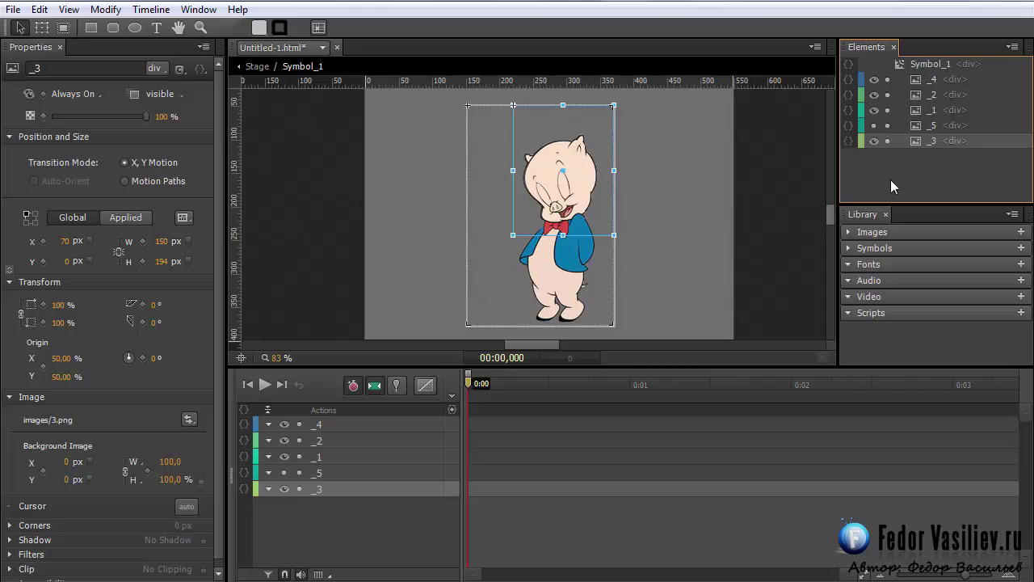
# Try nudging the head image (_3) left and right against the body, and show the hat arm (_5) again
pyautogui.press('Left')
pyautogui.press('Left')
pyautogui.press('Right')
pyautogui.press('Right')
pyautogui.press('Right')
pyautogui.press('Right')
pyautogui.press('Left')
pyautogui.click(874, 126)
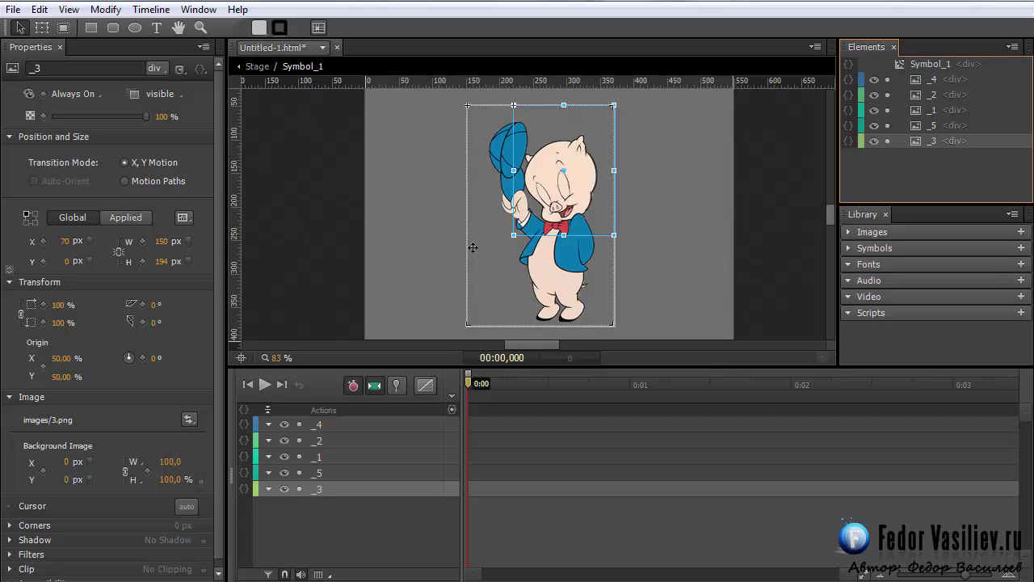
# Move the transform origin of the hat arm image (_5) from its centre down to the shoulder beside the bow tie
pyautogui.click(505, 171)
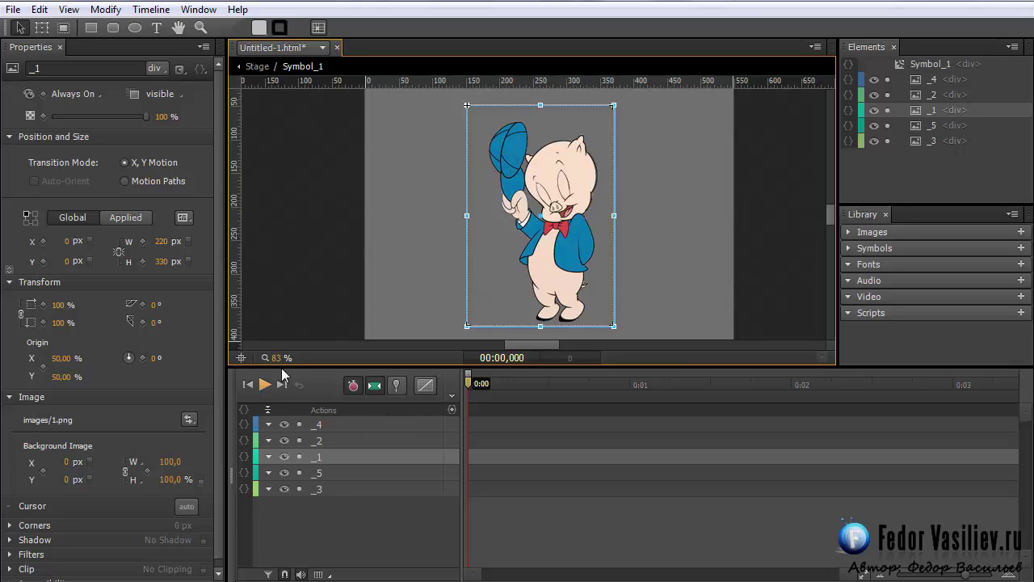
pyautogui.moveTo(275, 366); pyautogui.dragTo(315, 366)
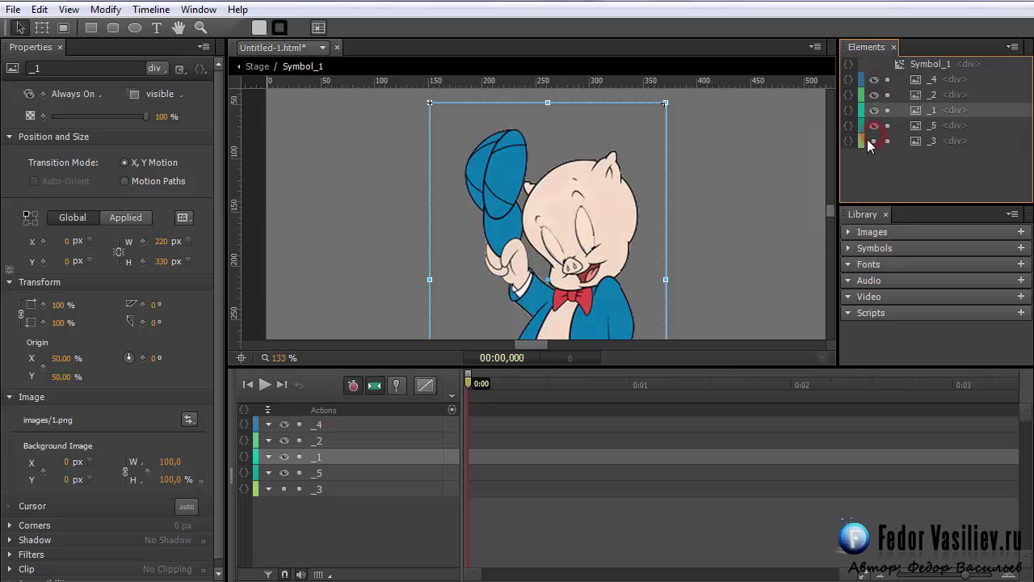
pyautogui.click(921, 125)
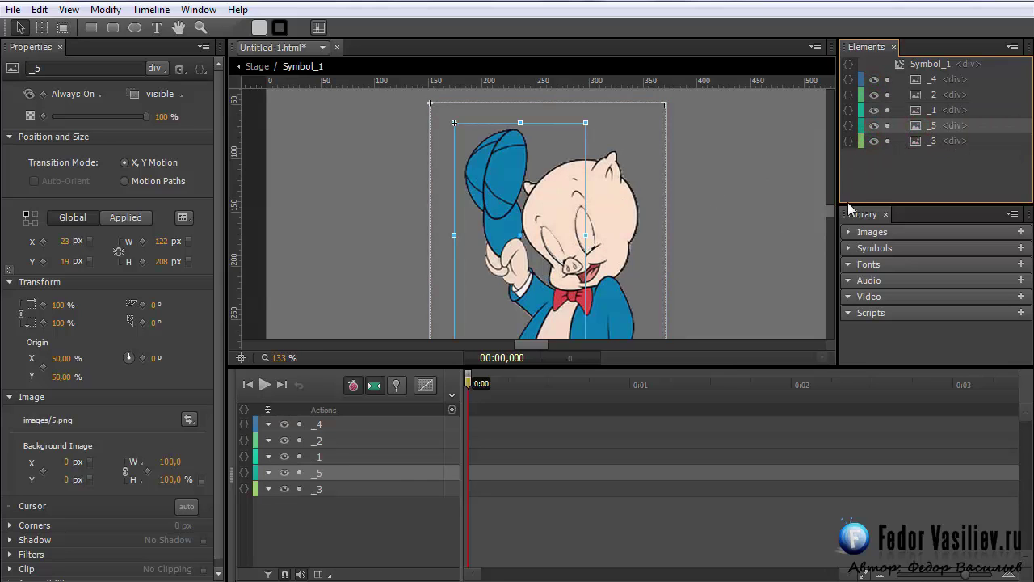
pyautogui.scroll(-1, 831, 216)
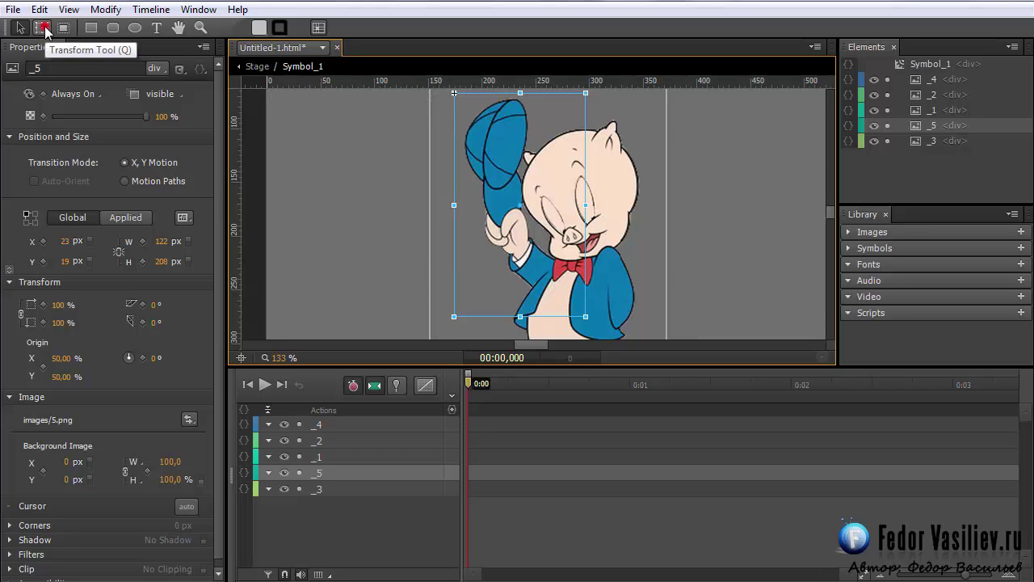
pyautogui.click(42, 27)
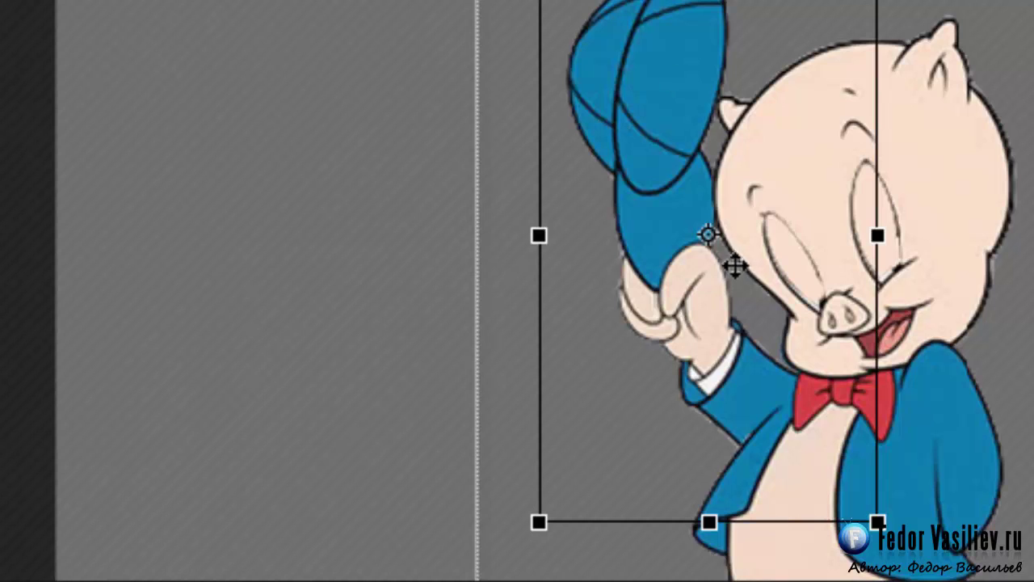
pyautogui.moveTo(710, 235); pyautogui.dragTo(780, 415)
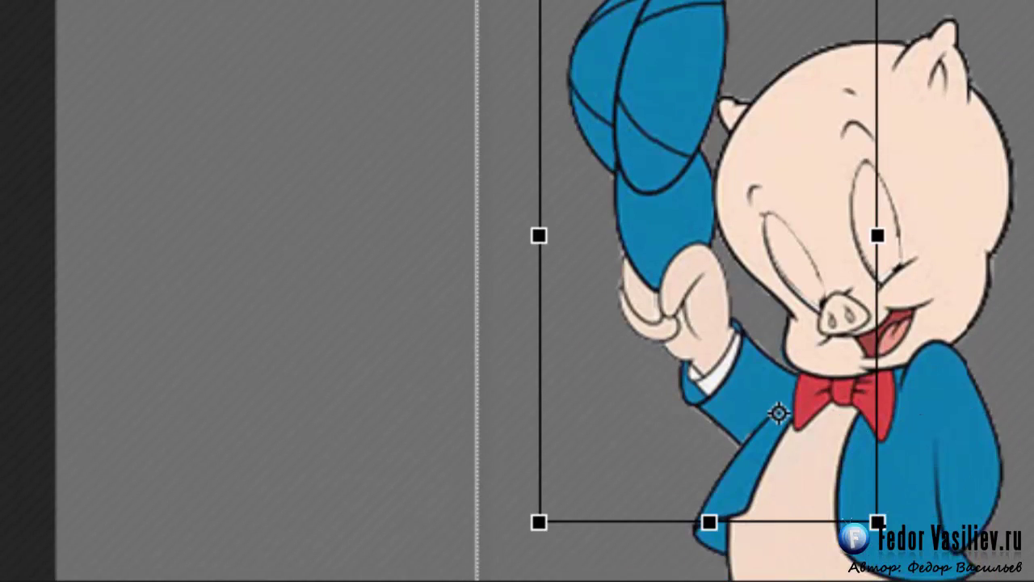
# Test-rotate the hat arm around its shoulder origin and shift the image slightly toward the body to close the joint
pyautogui.moveTo(541, 2); pyautogui.dragTo(412, 299)
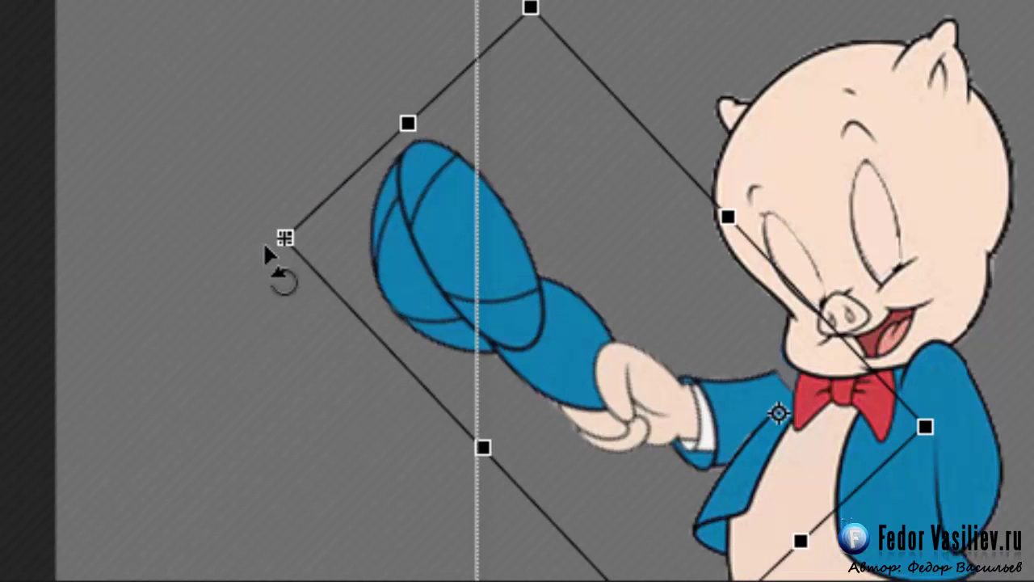
pyautogui.moveTo(267, 249); pyautogui.dragTo(500, 305)
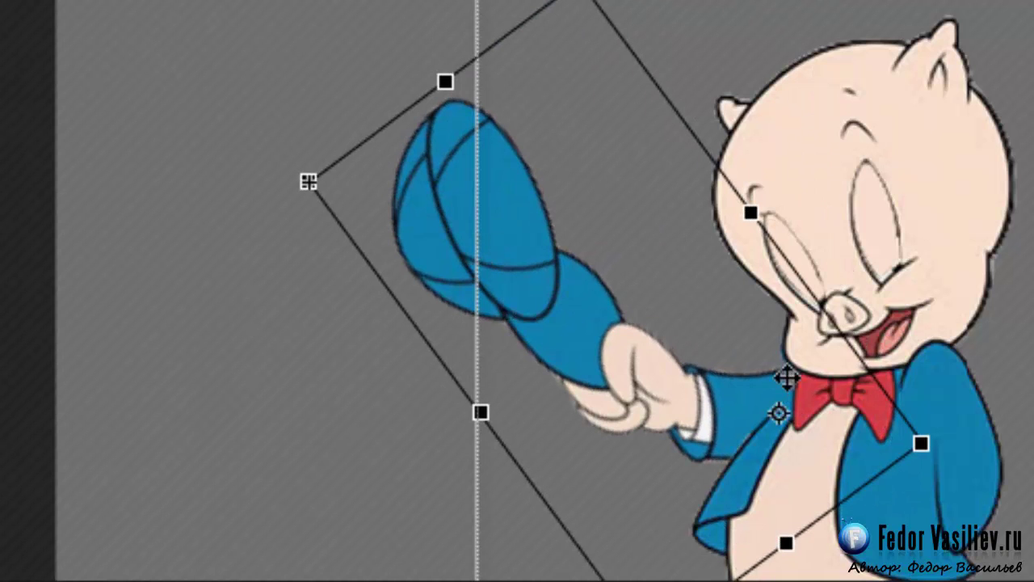
pyautogui.moveTo(296, 196); pyautogui.dragTo(453, 90)
pyautogui.moveTo(691, 350); pyautogui.dragTo(711, 353)
pyautogui.moveTo(448, 13); pyautogui.dragTo(257, 116)
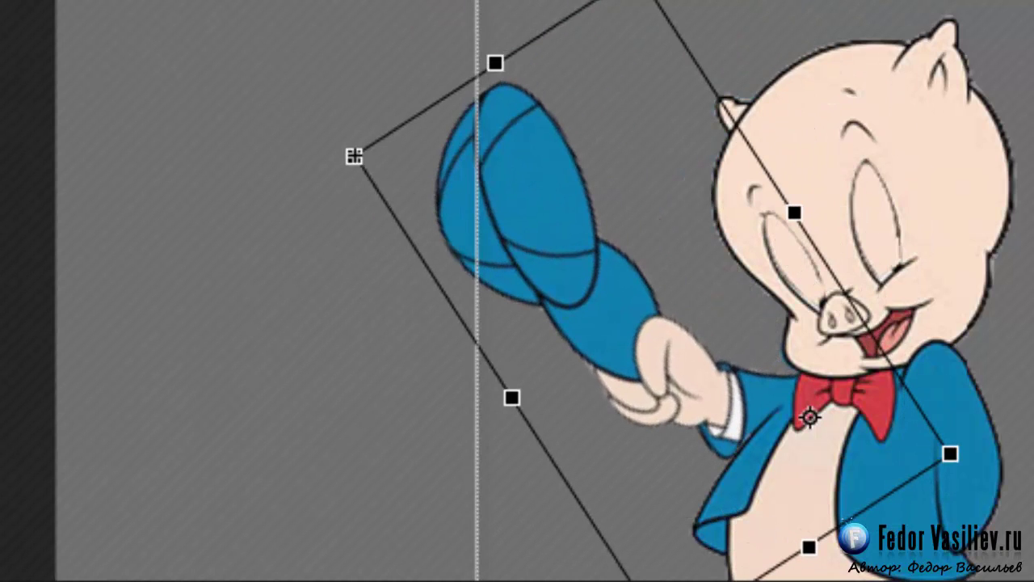
# Swing the hat arm up and down around the shoulder and leave it rotated at -14°
pyautogui.scroll(-3, 786, 293)
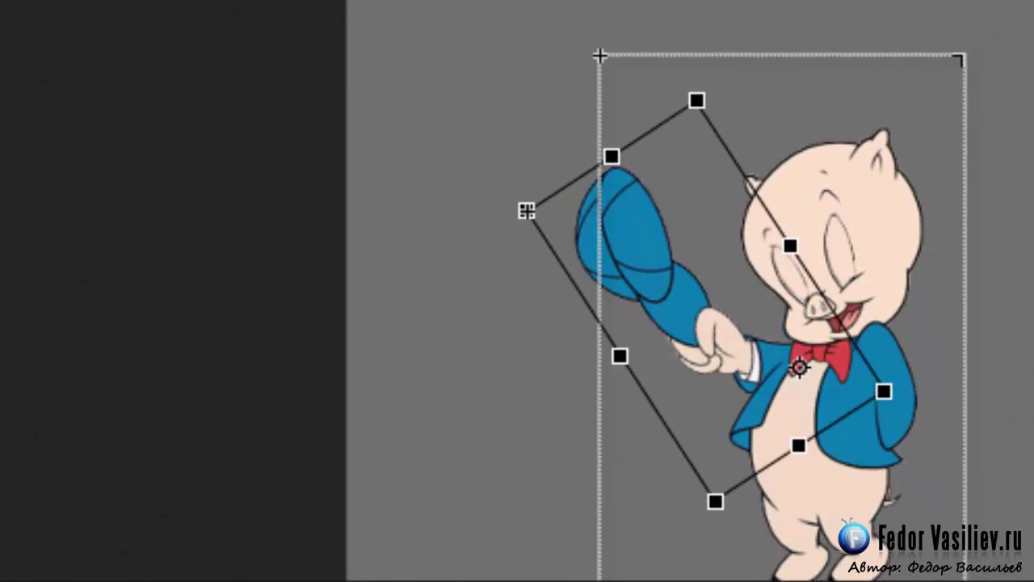
pyautogui.moveTo(507, 213); pyautogui.dragTo(563, 71)
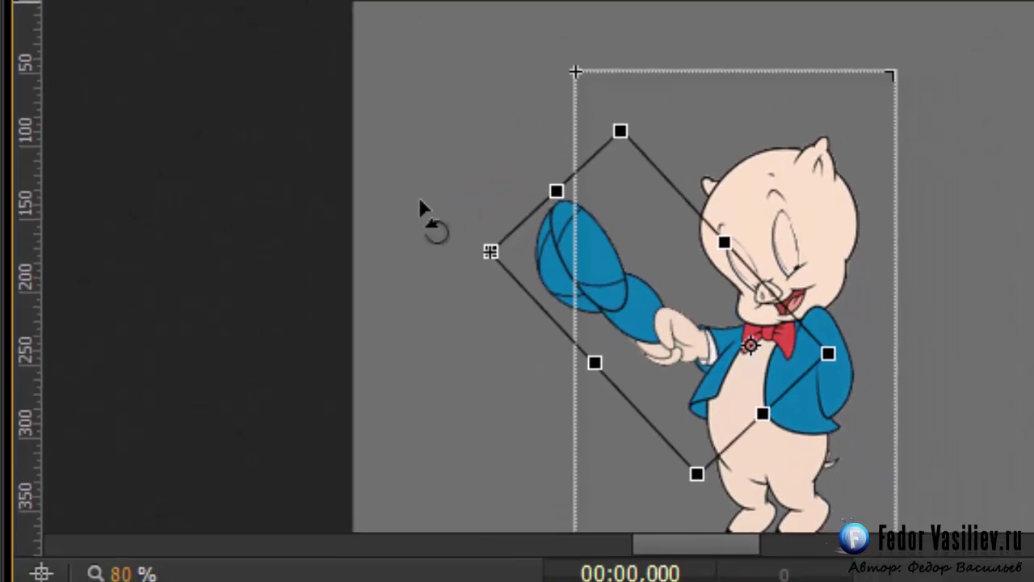
pyautogui.moveTo(507, 213); pyautogui.dragTo(555, 80)
pyautogui.moveTo(477, 132); pyautogui.dragTo(461, 150)
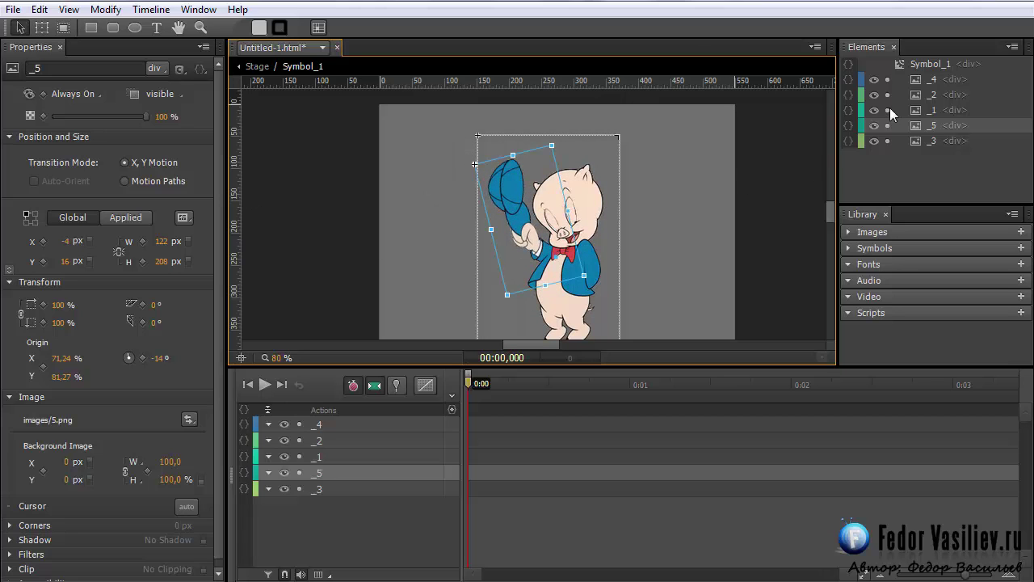
# Nudge the closed-eyes image (_4) down to Y 93 px so it lines up with the face
pyautogui.click(917, 81)
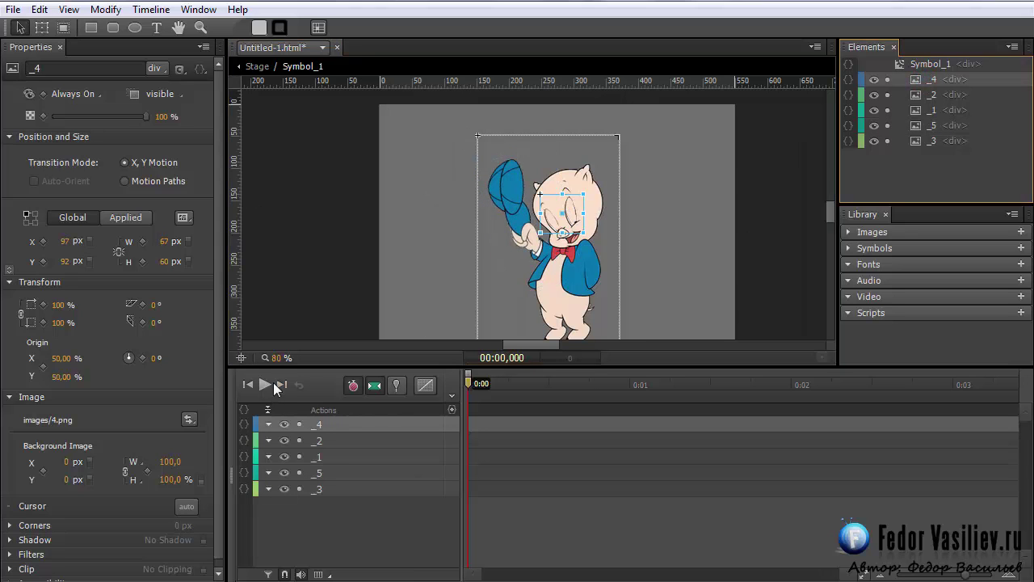
pyautogui.moveTo(277, 365); pyautogui.dragTo(485, 383)
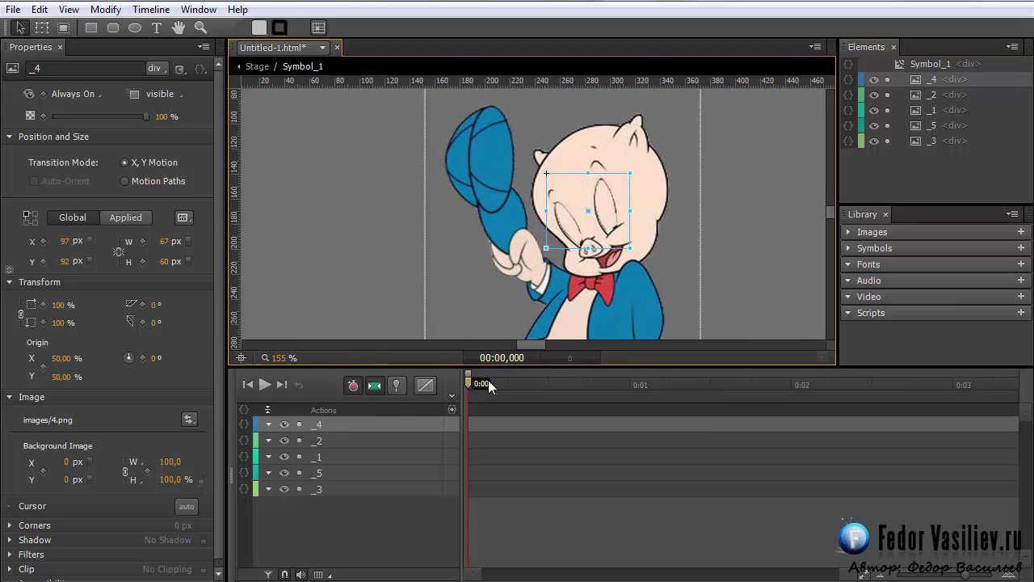
pyautogui.press('Down')
pyautogui.press('Left')
pyautogui.press('Right')
pyautogui.scroll(-3, 473, 273)
pyautogui.scroll(3, 472, 272)
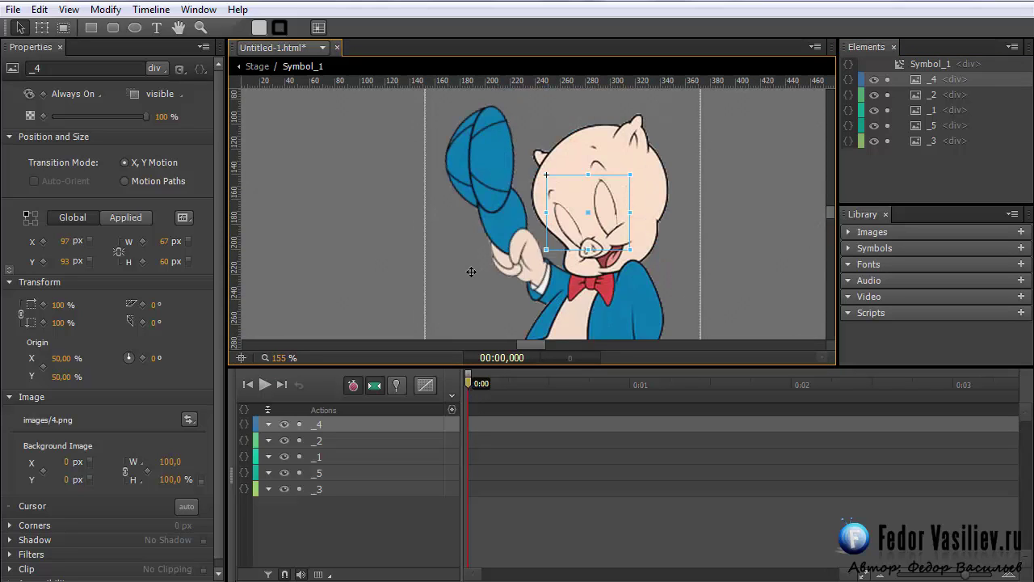
pyautogui.scroll(-3, 471, 272)
pyautogui.moveTo(283, 357); pyautogui.dragTo(255, 361)
pyautogui.moveTo(831, 218); pyautogui.dragTo(829, 220)
# Set the display of the closed-eyes image (_4) to Off and move that keyframe to the start of the timeline
pyautogui.moveTo(469, 380); pyautogui.dragTo(552, 394)
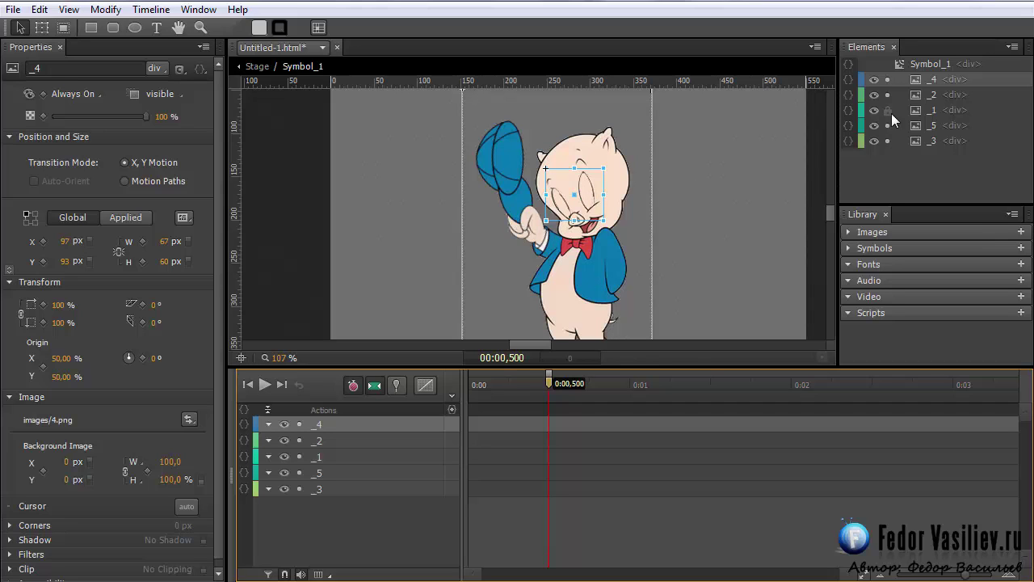
pyautogui.click(874, 79)
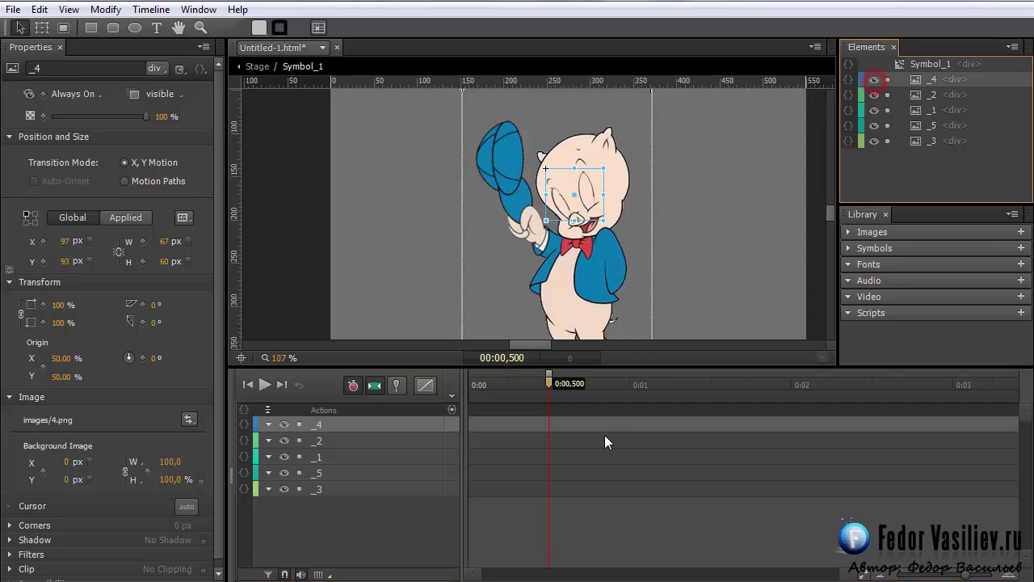
pyautogui.moveTo(550, 383); pyautogui.dragTo(565, 384)
pyautogui.click(921, 79)
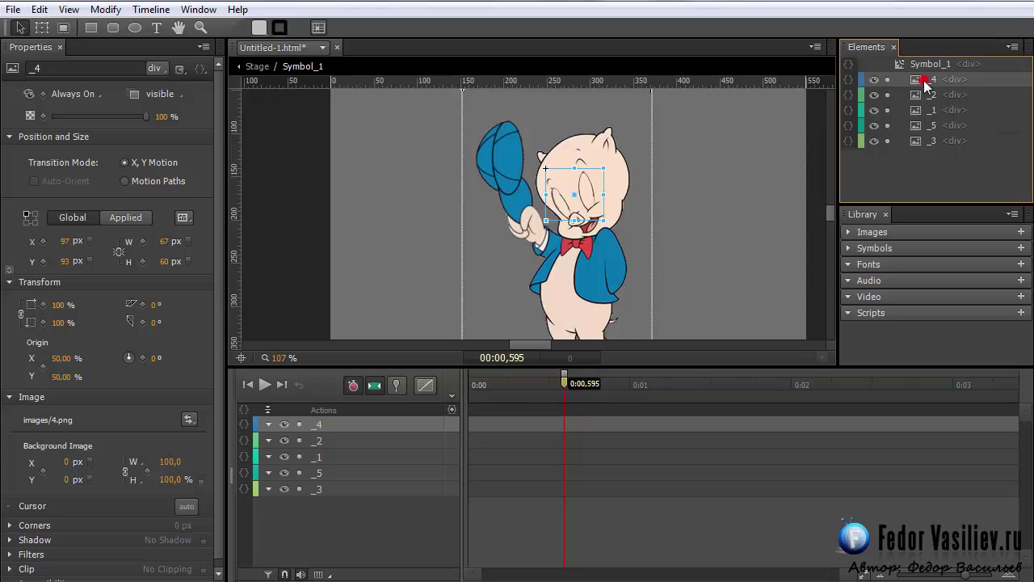
pyautogui.click(73, 93)
pyautogui.click(87, 122)
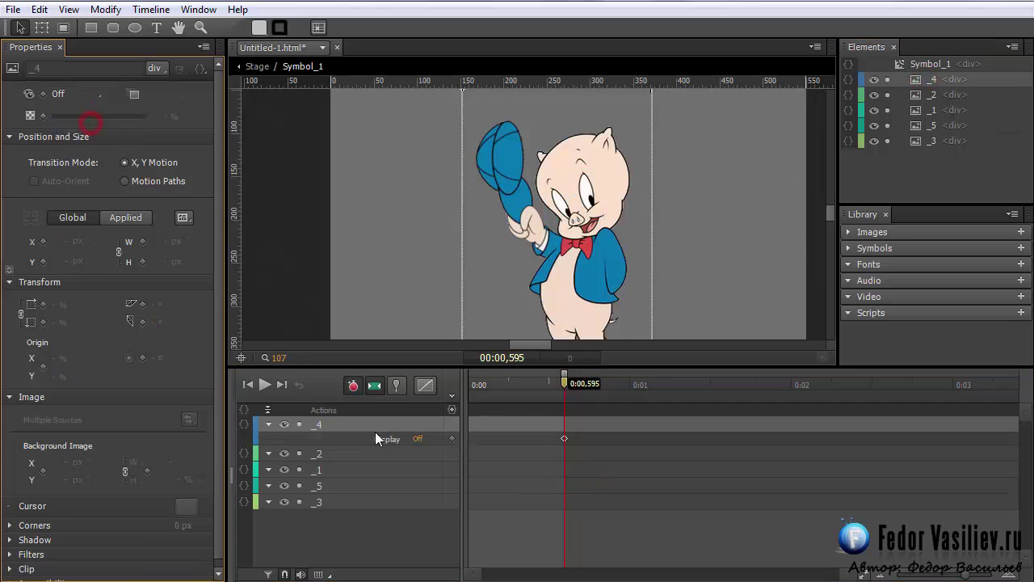
pyautogui.moveTo(564, 441); pyautogui.dragTo(468, 440)
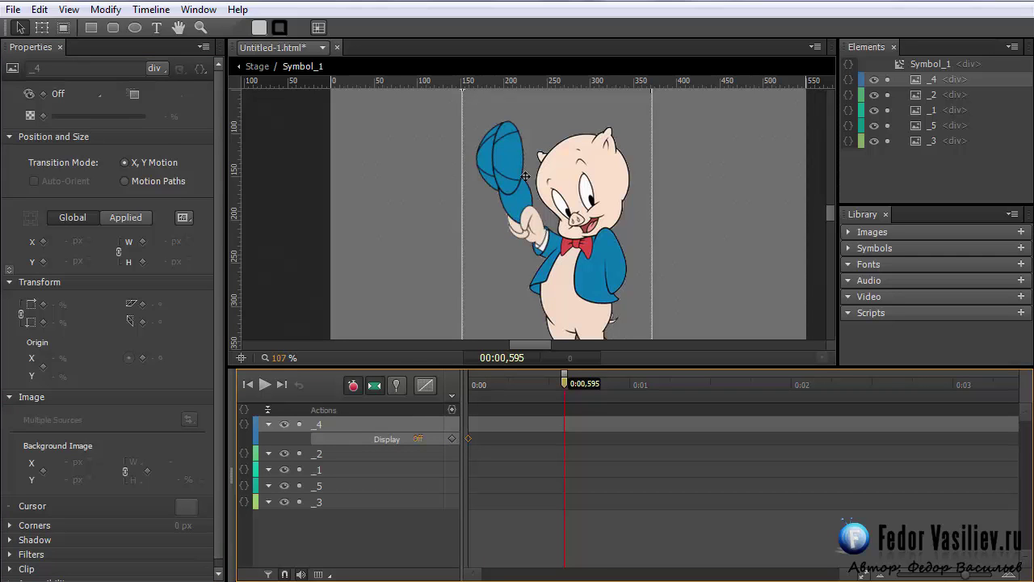
# Animate the hat arm (_5) from 0:00,750 to a rotation of -44° using the Pin, shortening the transition to about 0:01,140
pyautogui.click(920, 125)
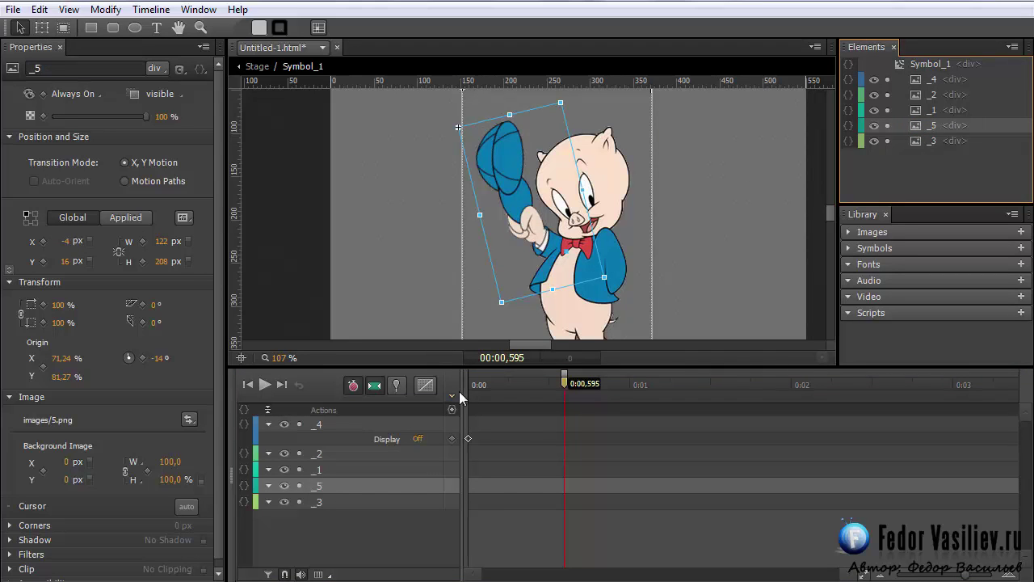
pyautogui.moveTo(564, 385); pyautogui.dragTo(589, 385)
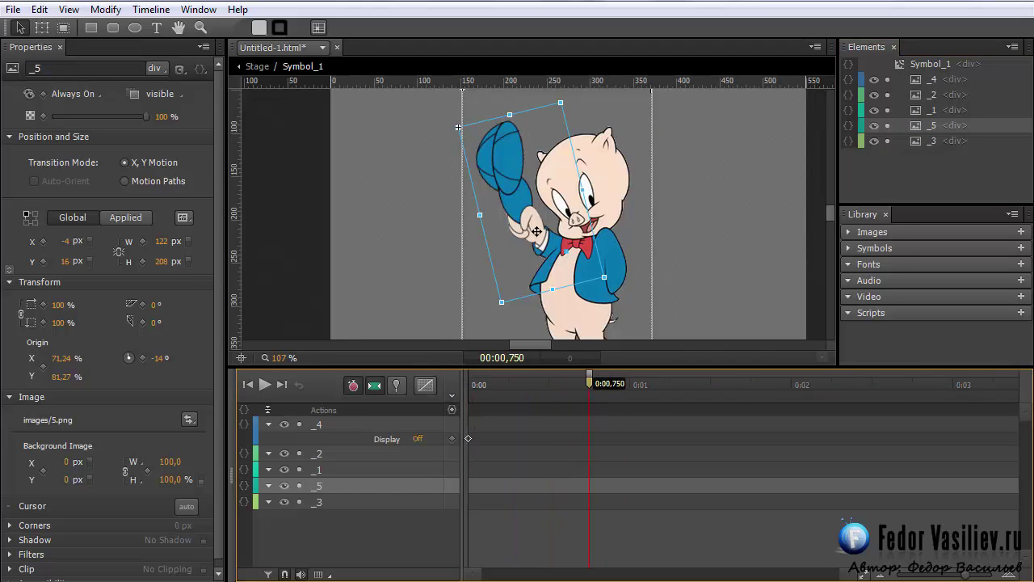
pyautogui.click(41, 28)
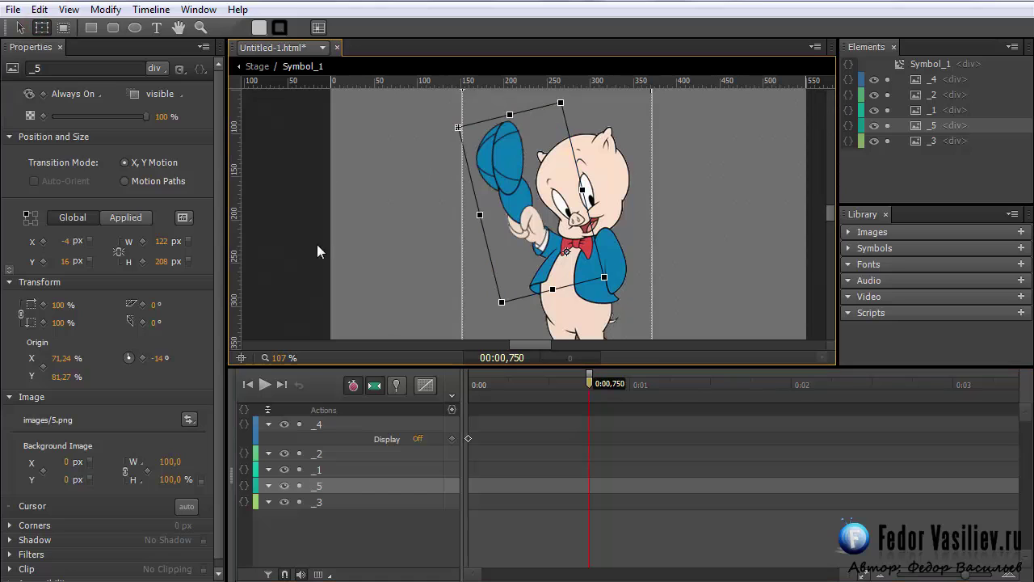
pyautogui.click(398, 387)
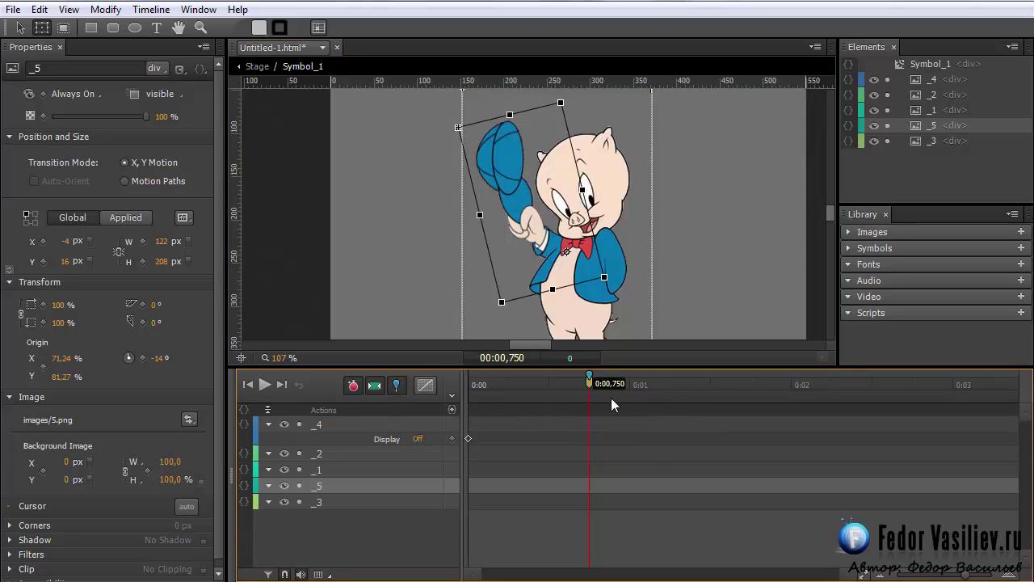
pyautogui.moveTo(589, 390); pyautogui.dragTo(712, 404)
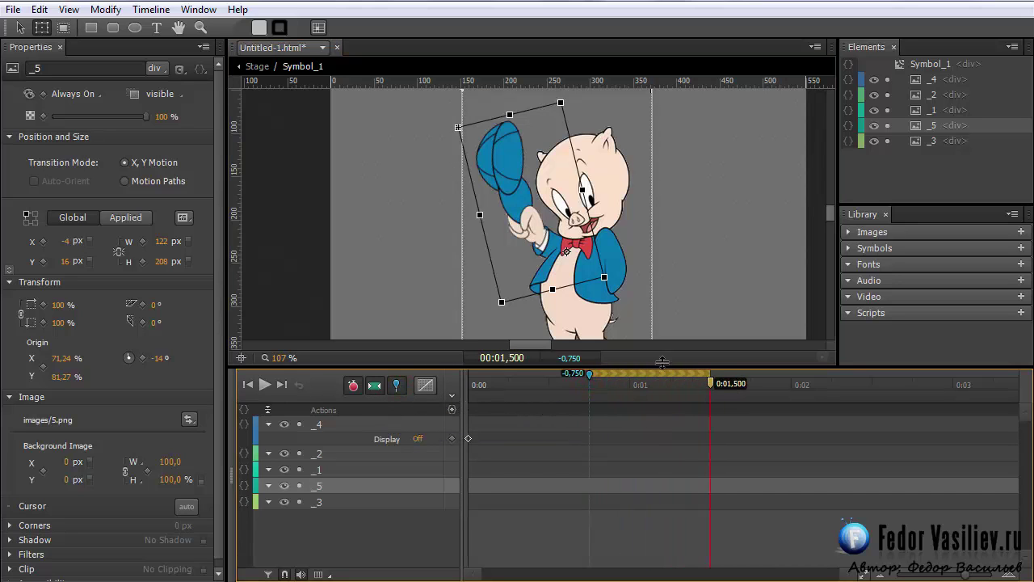
pyautogui.moveTo(450, 125); pyautogui.dragTo(391, 199)
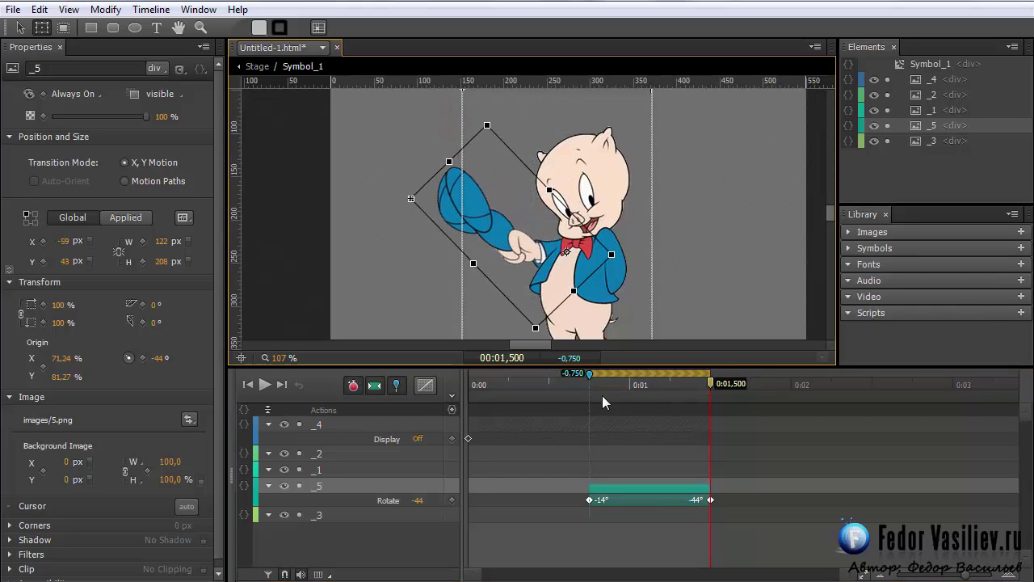
pyautogui.moveTo(711, 500); pyautogui.dragTo(652, 499)
# Continue the hat arm's wave with rotations to -12° at 0:01,500 and -34° at 0:01,825
pyautogui.moveTo(592, 381); pyautogui.dragTo(647, 409)
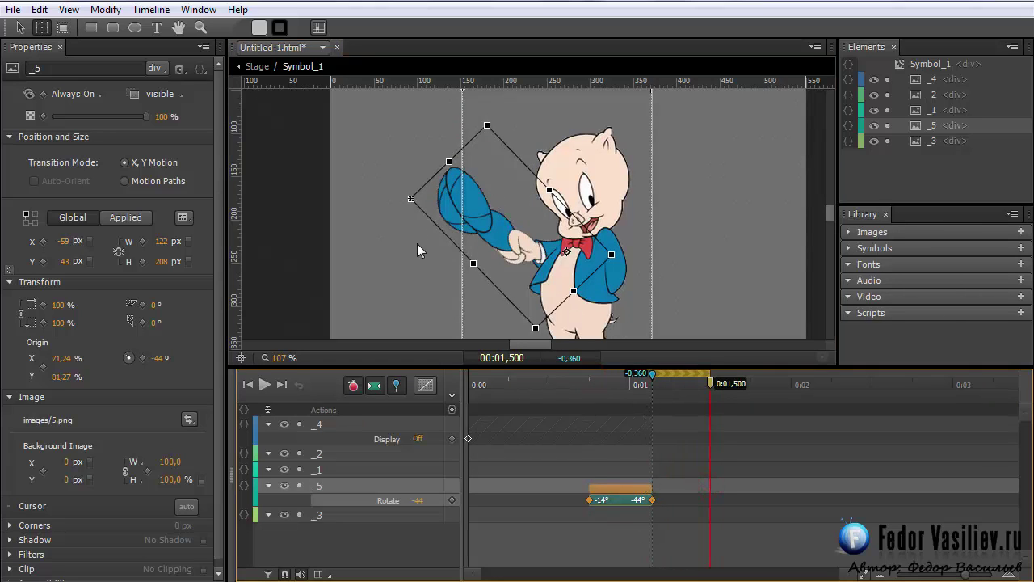
pyautogui.moveTo(410, 198); pyautogui.dragTo(462, 123)
pyautogui.moveTo(652, 380)
pyautogui.mouseDown()
pyautogui.moveTo(703, 387)
pyautogui.moveTo(711, 398)
pyautogui.moveTo(715, 386)
pyautogui.moveTo(763, 385)
pyautogui.mouseUp()
pyautogui.moveTo(459, 122); pyautogui.dragTo(423, 172)
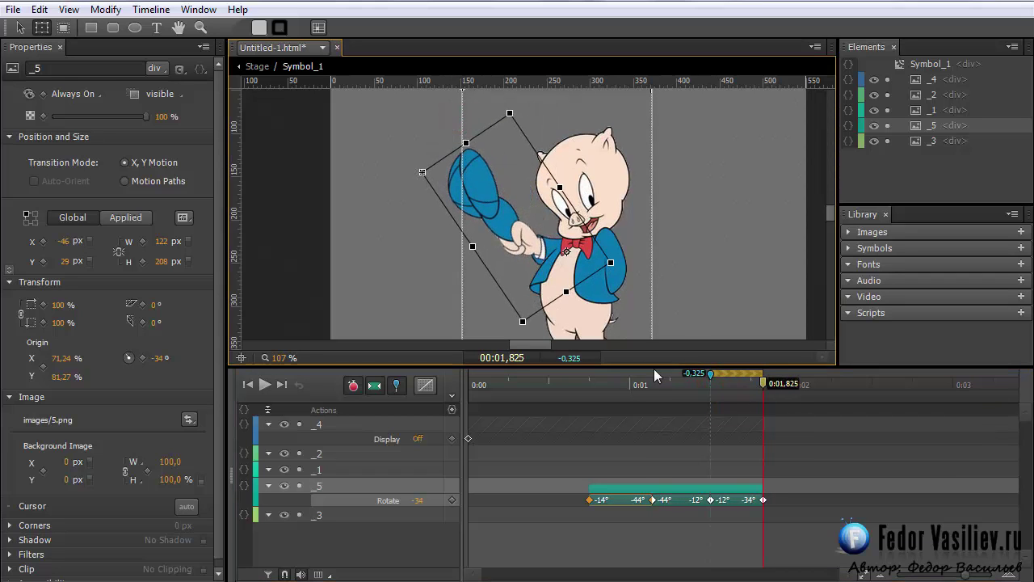
# Finish the wave at 0:02,170 by rotating the hat arm back to its -14° starting pose
pyautogui.moveTo(711, 383); pyautogui.dragTo(819, 411)
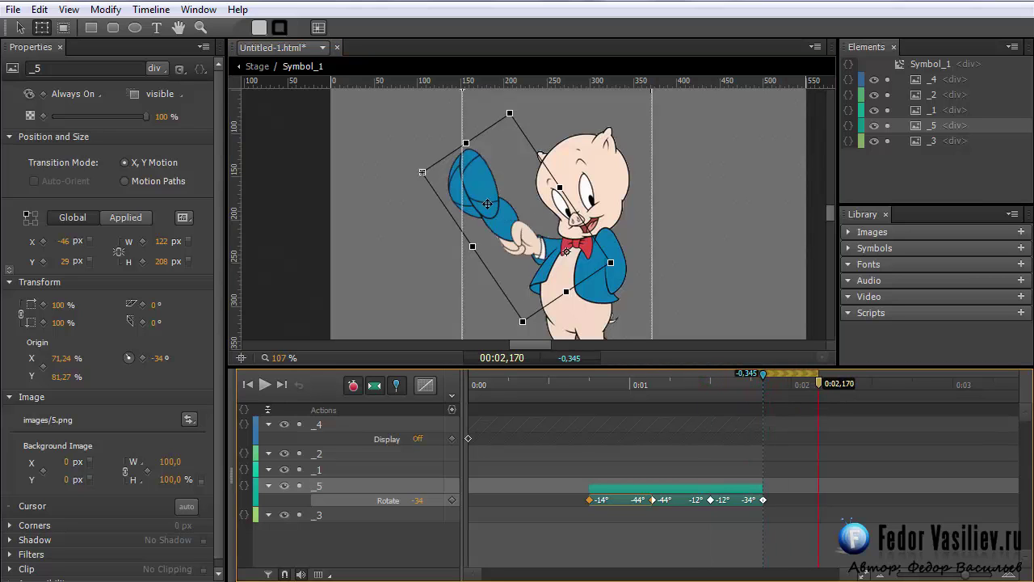
pyautogui.moveTo(422, 173); pyautogui.dragTo(470, 141)
pyautogui.moveTo(579, 383); pyautogui.dragTo(586, 421)
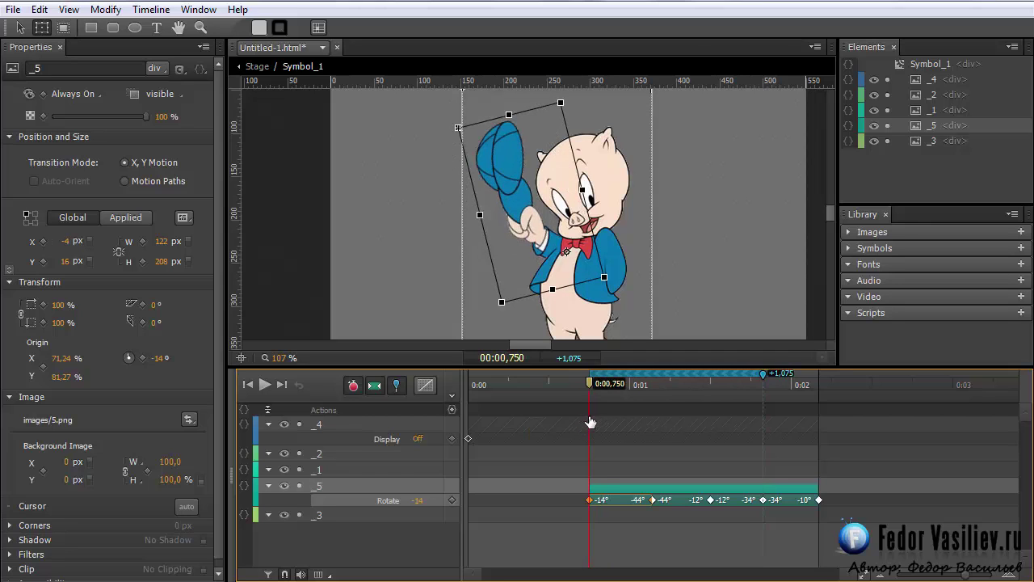
pyautogui.moveTo(590, 422); pyautogui.dragTo(819, 461)
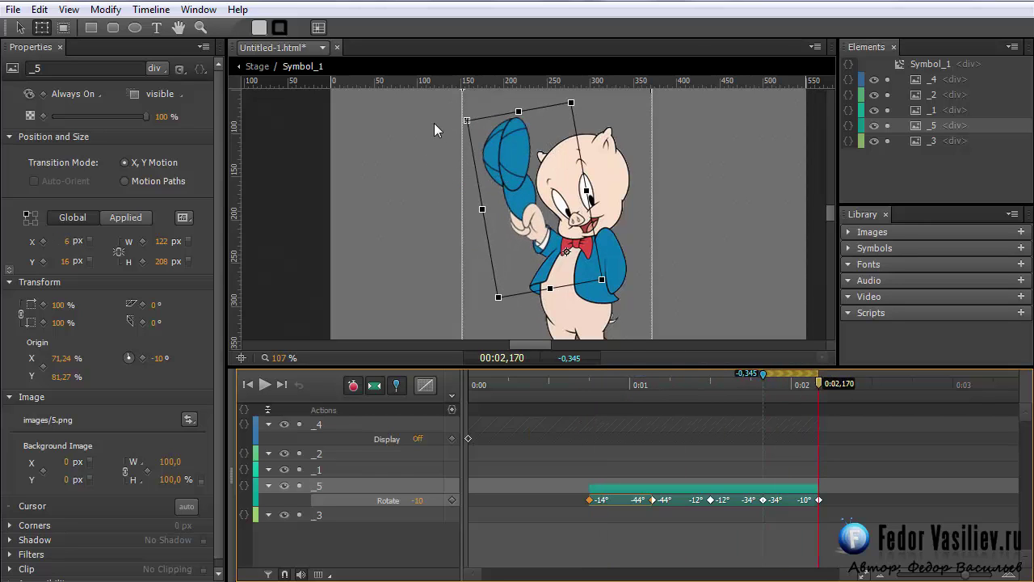
pyautogui.moveTo(465, 119); pyautogui.dragTo(452, 127)
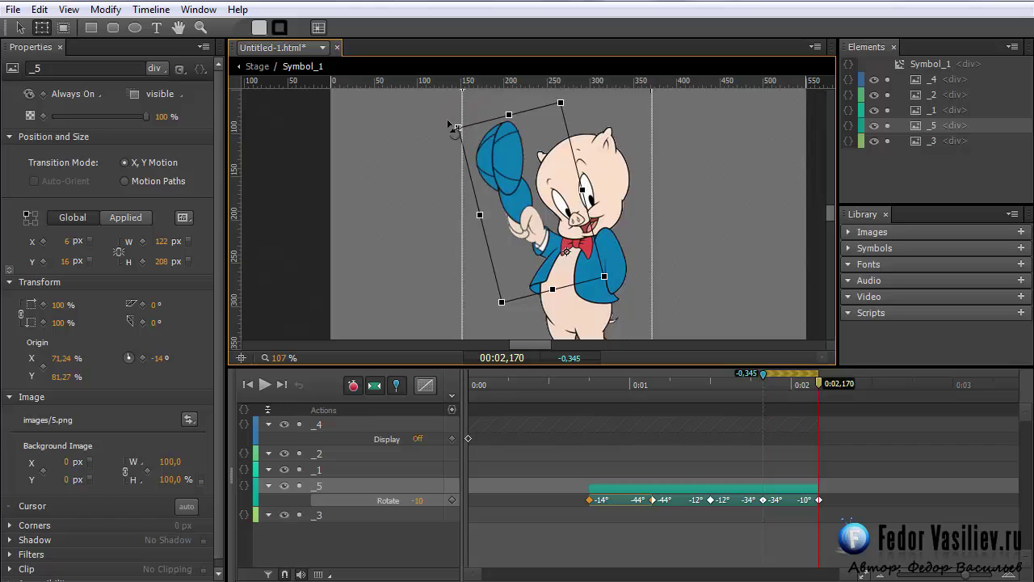
# Turn off the Pin and preview the waving arm with looped playback
pyautogui.moveTo(606, 392); pyautogui.dragTo(569, 428)
pyautogui.click(396, 385)
pyautogui.press('space')
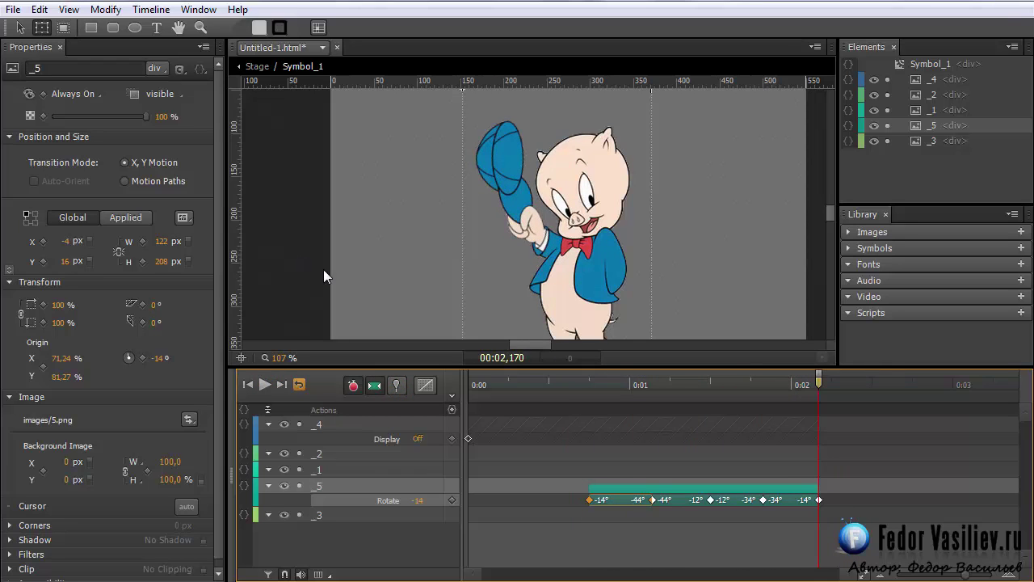
# Compress all of the hat arm's rotation transitions so they end at about 0:01,67, and return the playhead near the start
pyautogui.click(798, 489)
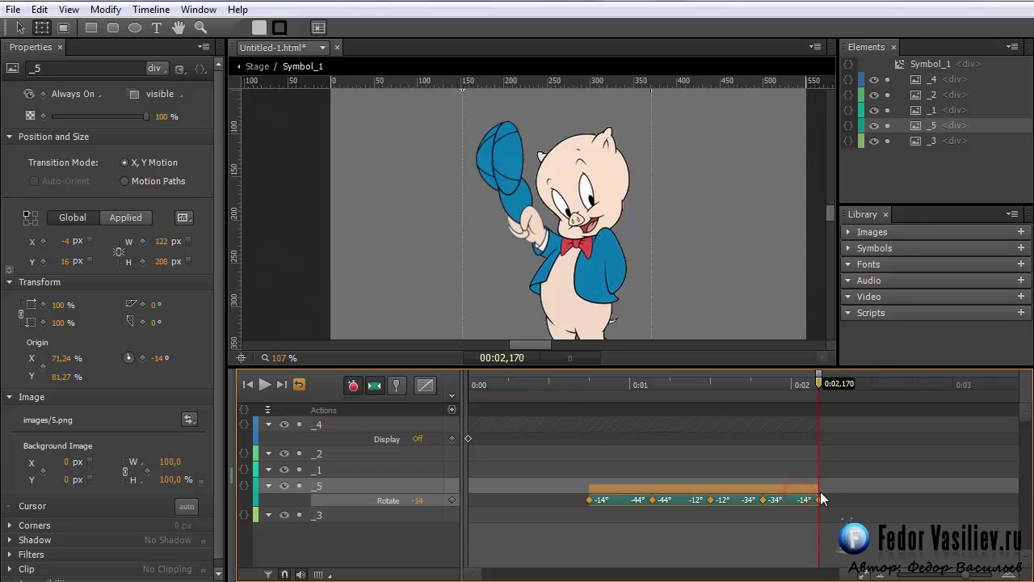
pyautogui.moveTo(818, 487); pyautogui.dragTo(737, 490)
pyautogui.moveTo(522, 385); pyautogui.dragTo(494, 384)
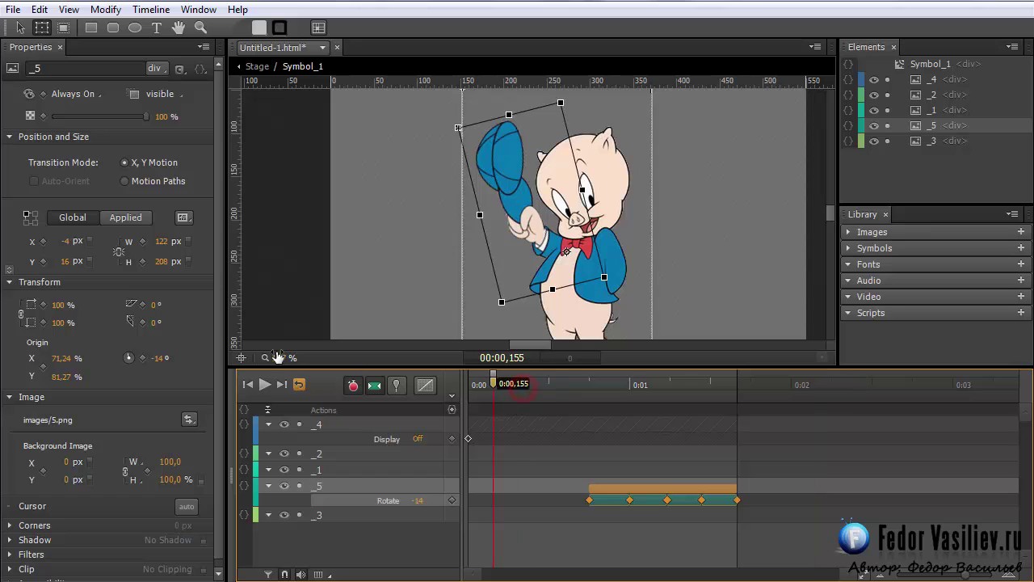
# Retime all of the hat arm's rotation transitions so they end at 0:01,575, checking the wave's speed with playback
pyautogui.click(265, 386)
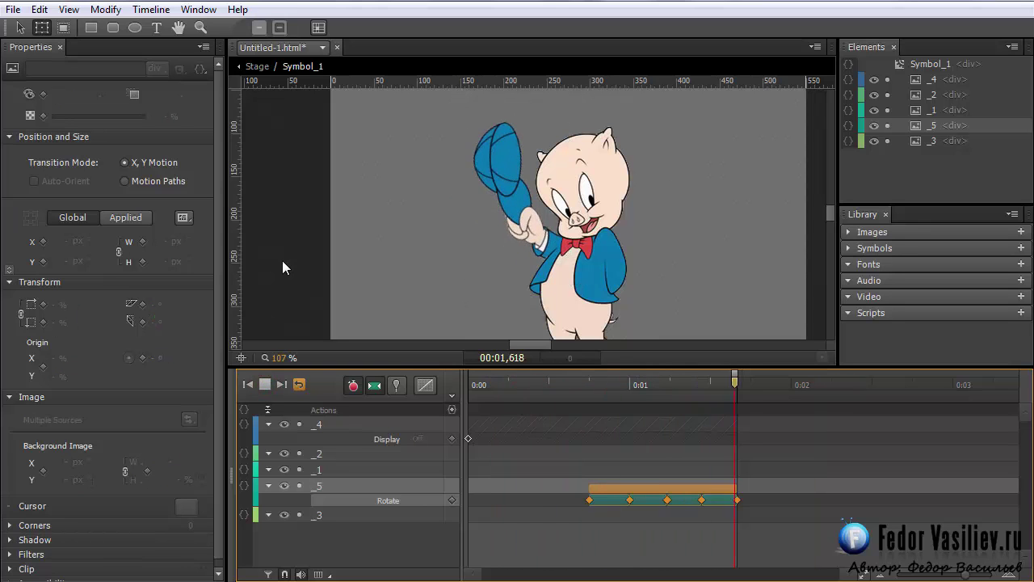
pyautogui.moveTo(737, 496); pyautogui.dragTo(681, 495)
pyautogui.click(267, 385)
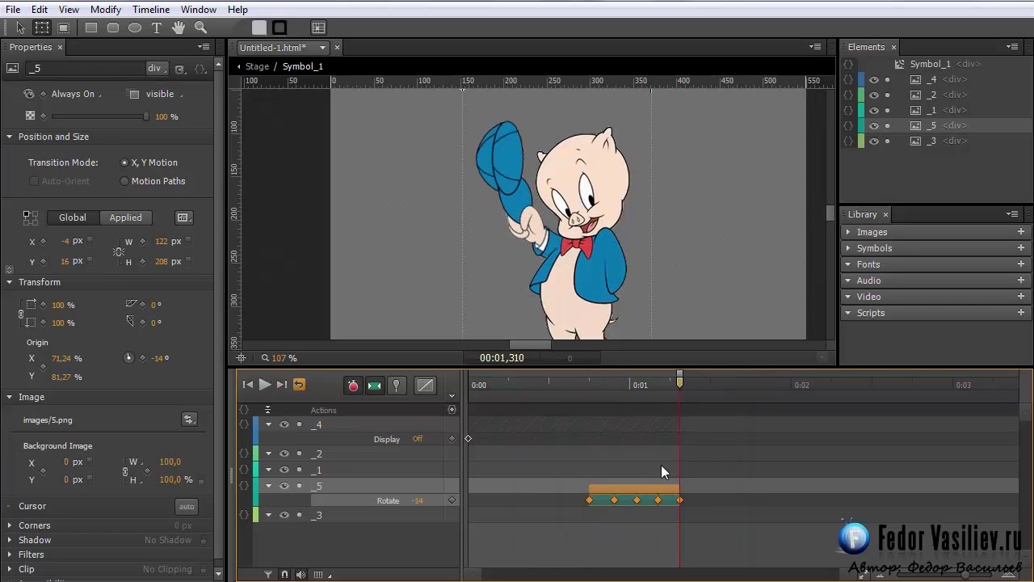
pyautogui.moveTo(680, 495); pyautogui.dragTo(722, 494)
pyautogui.click(263, 385)
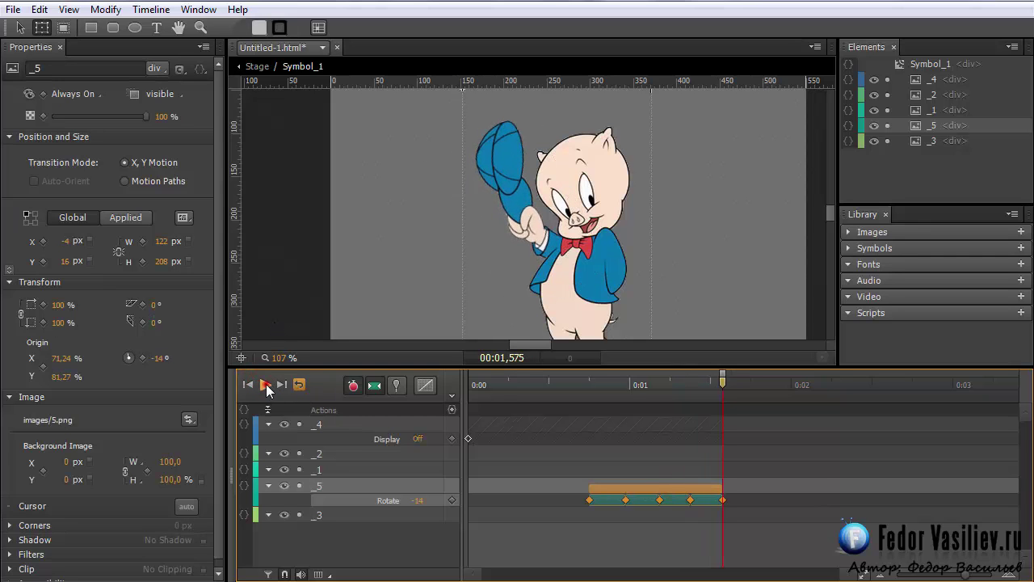
pyautogui.click(266, 387)
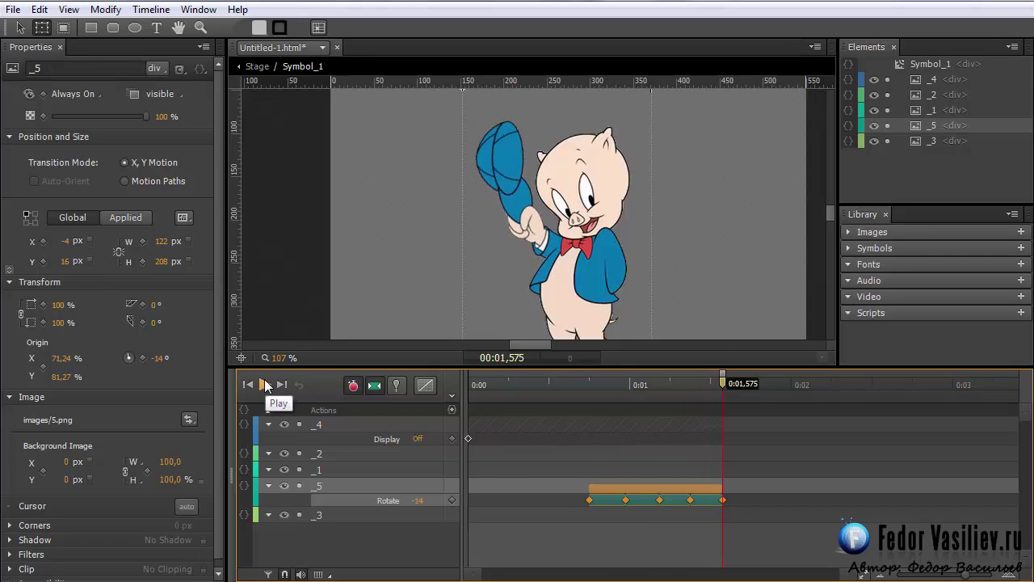
# Replay the waving arm several times from about 0:00,5 to judge the wave's timing
pyautogui.click(589, 394)
pyautogui.click(262, 387)
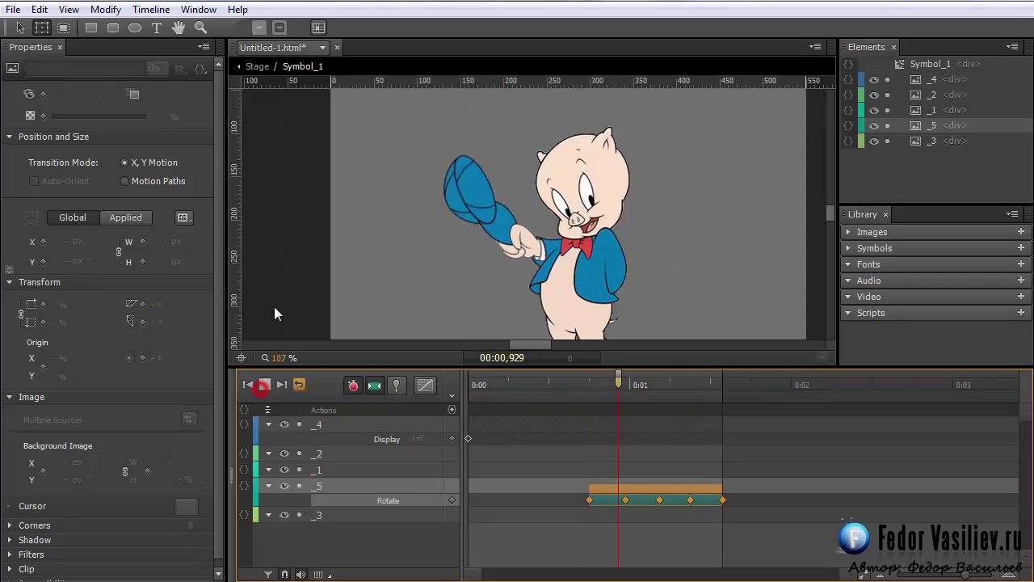
pyautogui.click(544, 385)
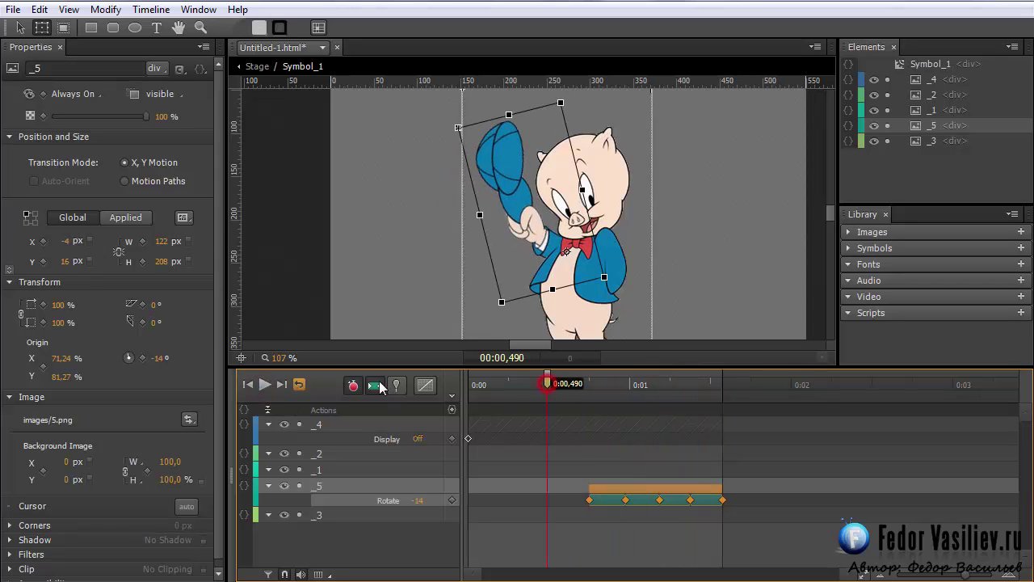
pyautogui.click(264, 386)
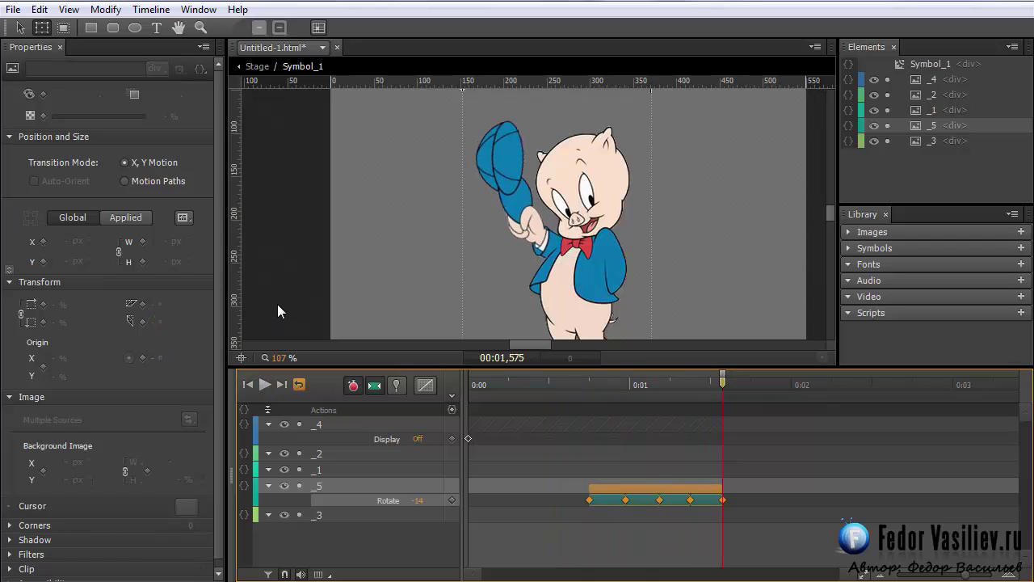
pyautogui.click(553, 384)
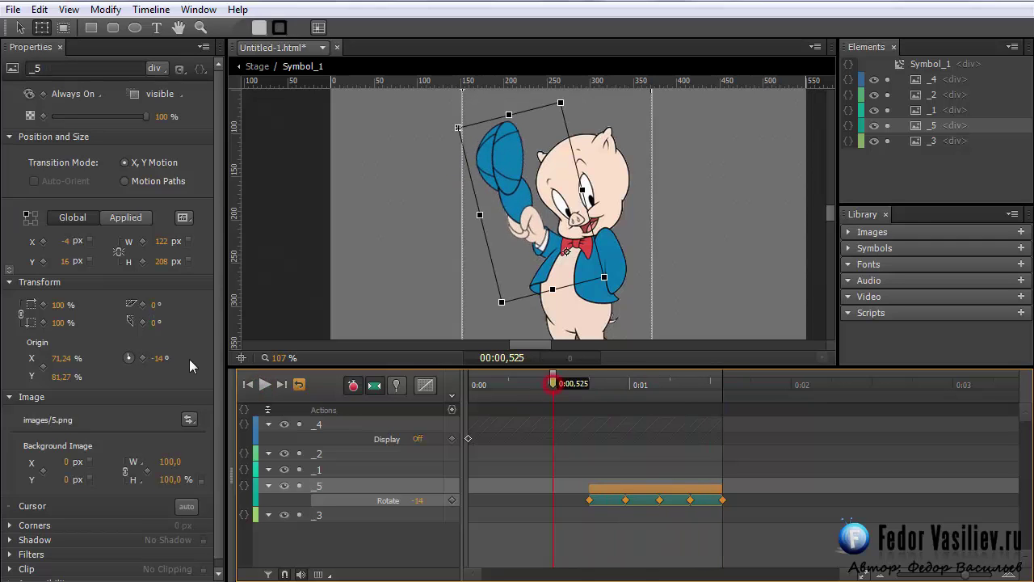
pyautogui.click(264, 385)
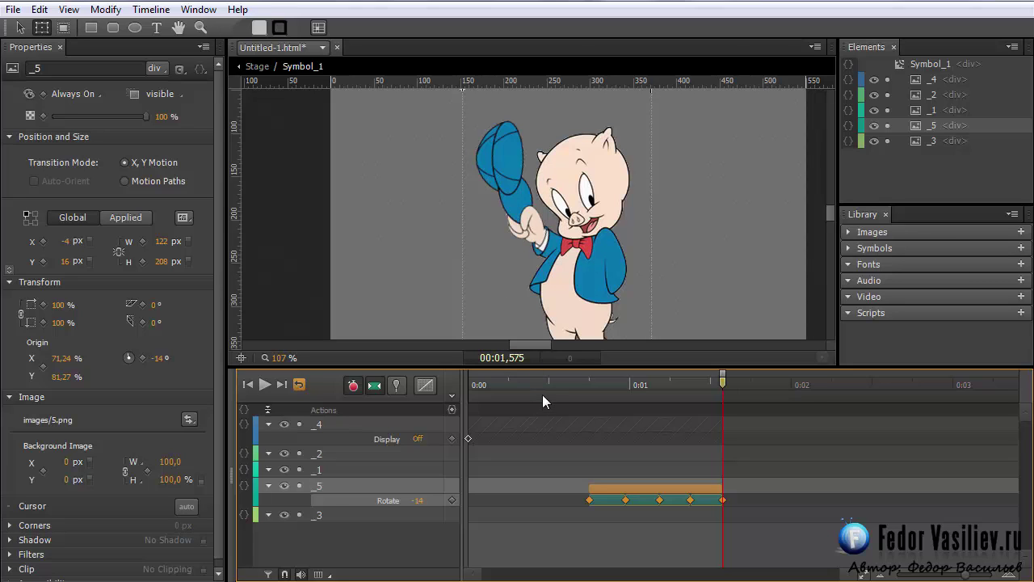
# Turn on the display of the closed eyes, element _4, at 0:01,186 during the wave
pyautogui.moveTo(593, 384); pyautogui.dragTo(657, 445)
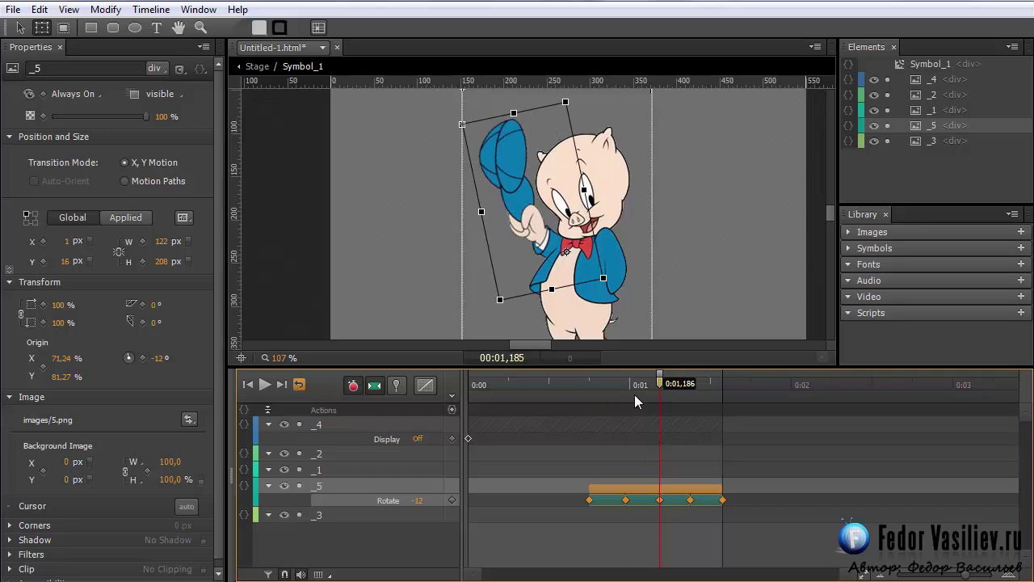
pyautogui.click(874, 94)
pyautogui.click(873, 95)
pyautogui.click(873, 79)
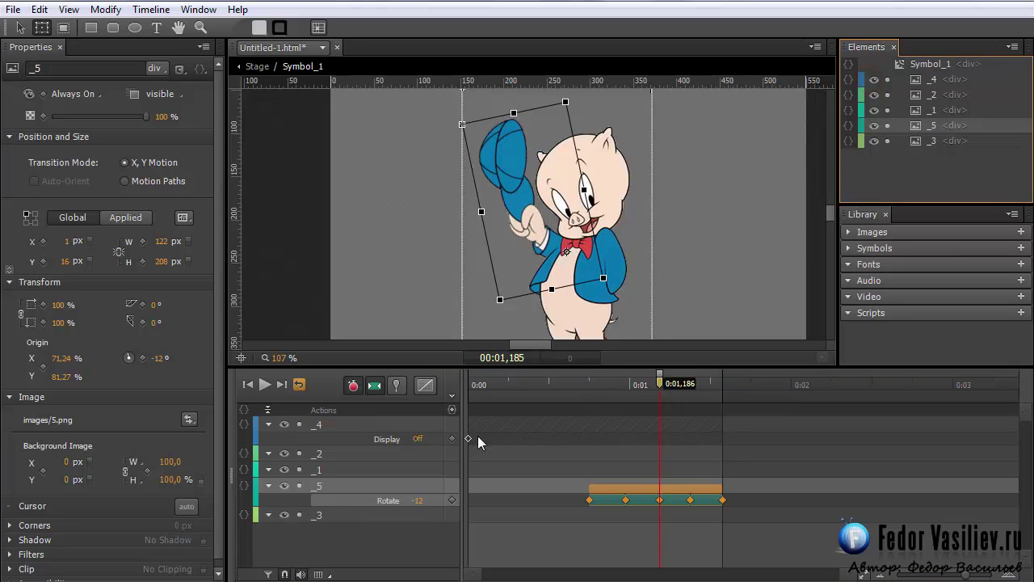
pyautogui.click(325, 424)
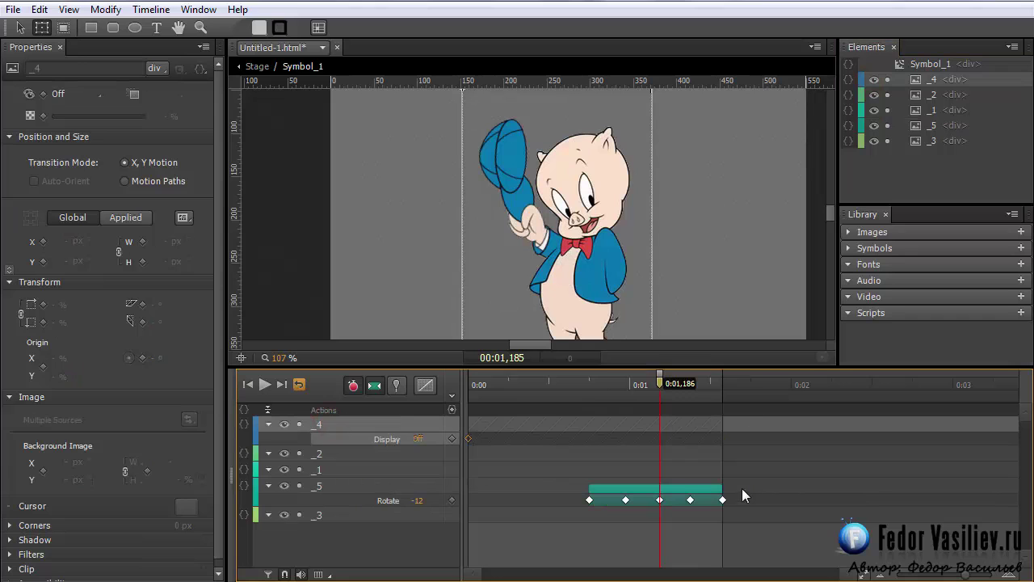
pyautogui.click(72, 94)
pyautogui.click(81, 138)
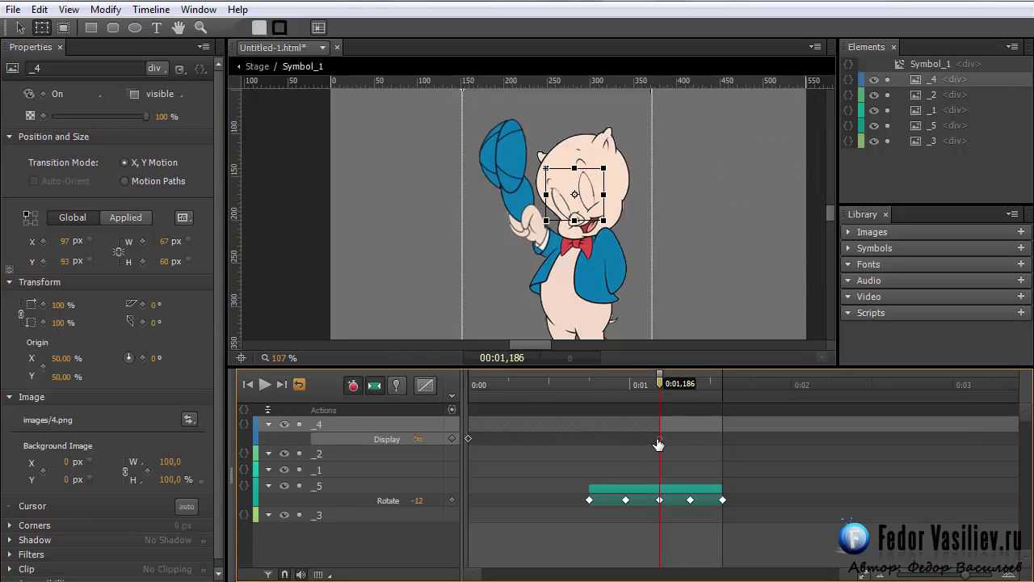
# Turn the display of the closed eyes Off at 0:01,250
pyautogui.click(659, 385)
pyautogui.moveTo(661, 387); pyautogui.dragTo(669, 388)
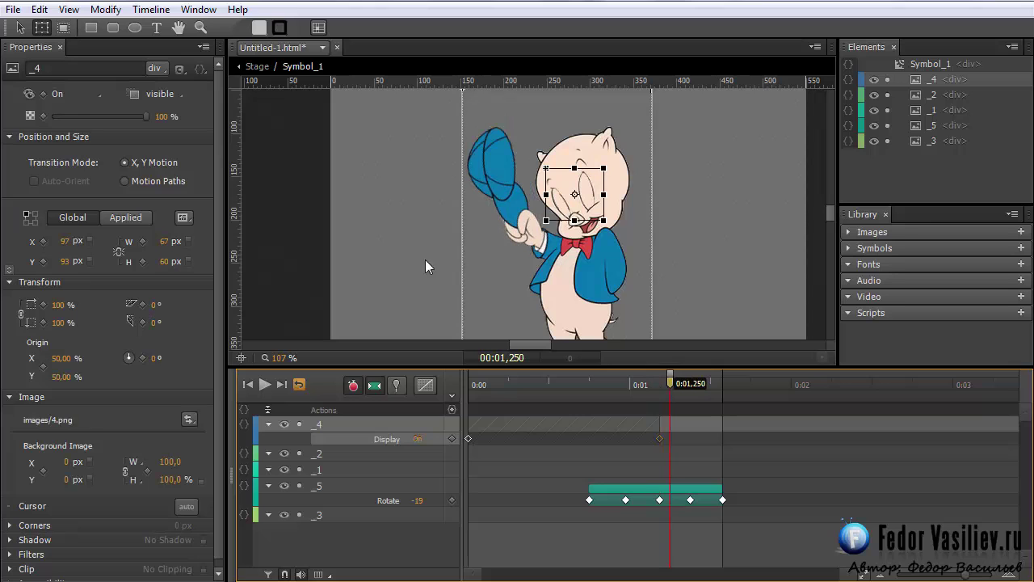
pyautogui.click(77, 94)
pyautogui.click(81, 77)
# Try switching the display of the closed eyes to Off at 0:01,186
pyautogui.click(670, 381)
pyautogui.moveTo(671, 383); pyautogui.dragTo(660, 397)
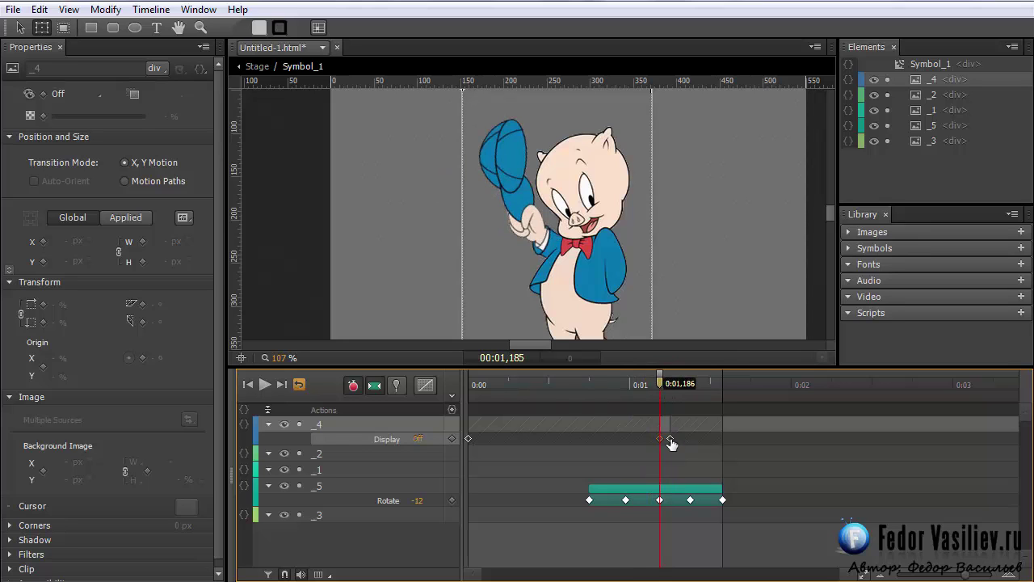
pyautogui.click(66, 94)
pyautogui.click(85, 119)
# Set the display of the closed eyes to On at 0:01,250 and select that keyframe
pyautogui.moveTo(656, 373); pyautogui.dragTo(670, 377)
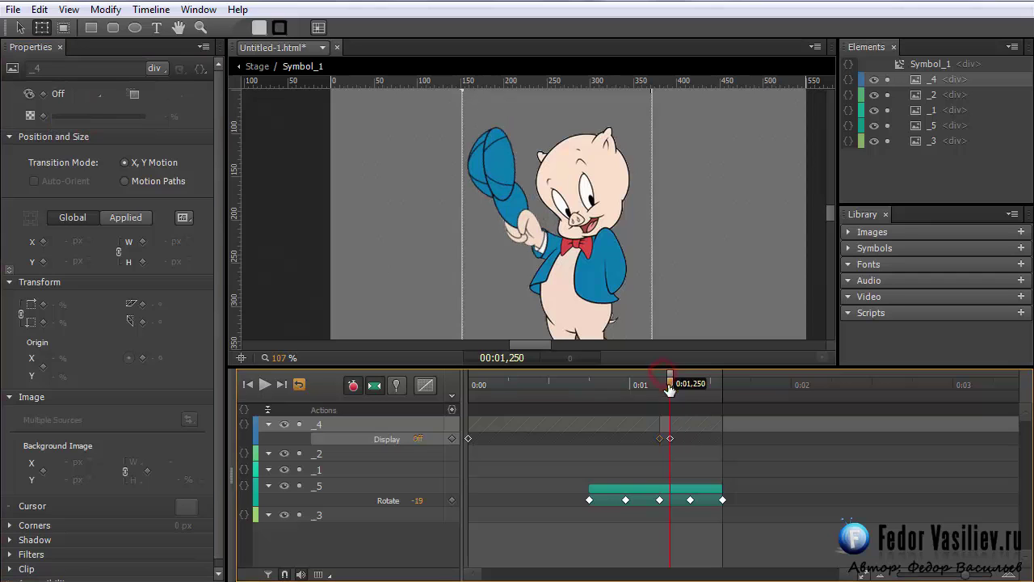
pyautogui.click(66, 95)
pyautogui.click(77, 139)
pyautogui.moveTo(669, 380)
pyautogui.mouseDown()
pyautogui.moveTo(659, 380)
pyautogui.moveTo(670, 389)
pyautogui.moveTo(660, 396)
pyautogui.mouseUp()
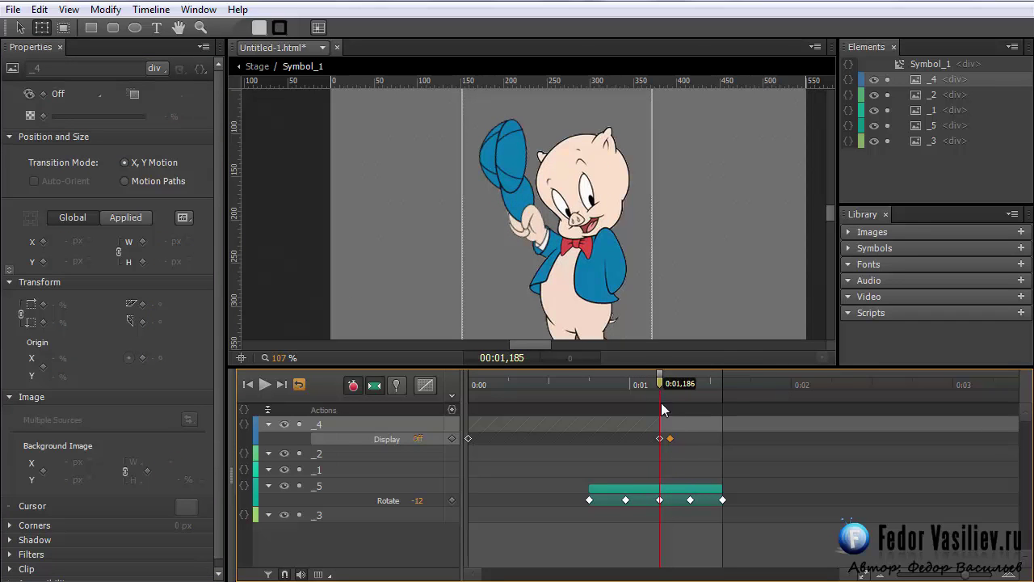
pyautogui.click(669, 439)
pyautogui.click(666, 444)
# Set the closed eyes' display to Off at 0:01,310 and back to On at 0:01,375
pyautogui.moveTo(660, 380); pyautogui.dragTo(682, 389)
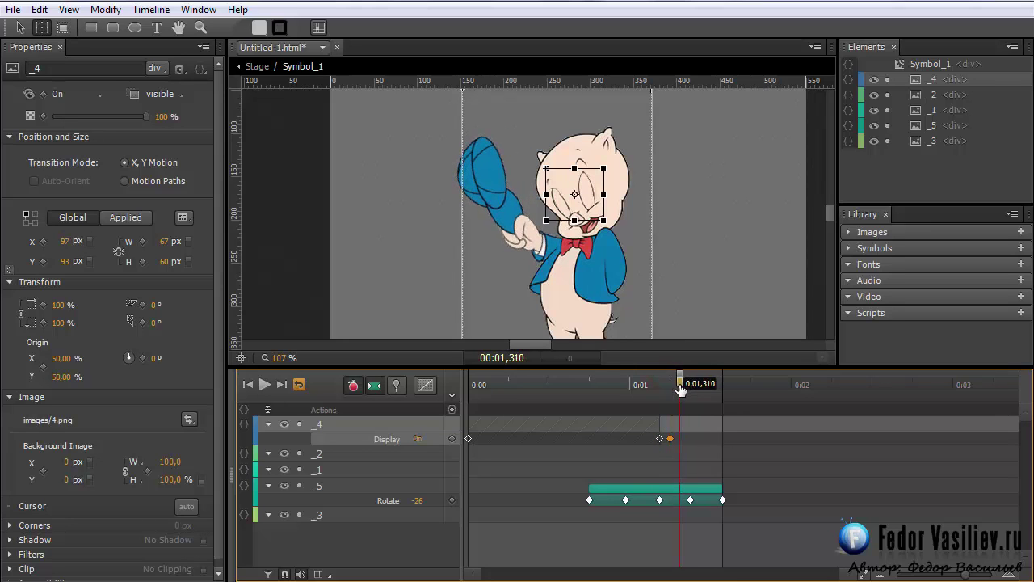
pyautogui.click(64, 94)
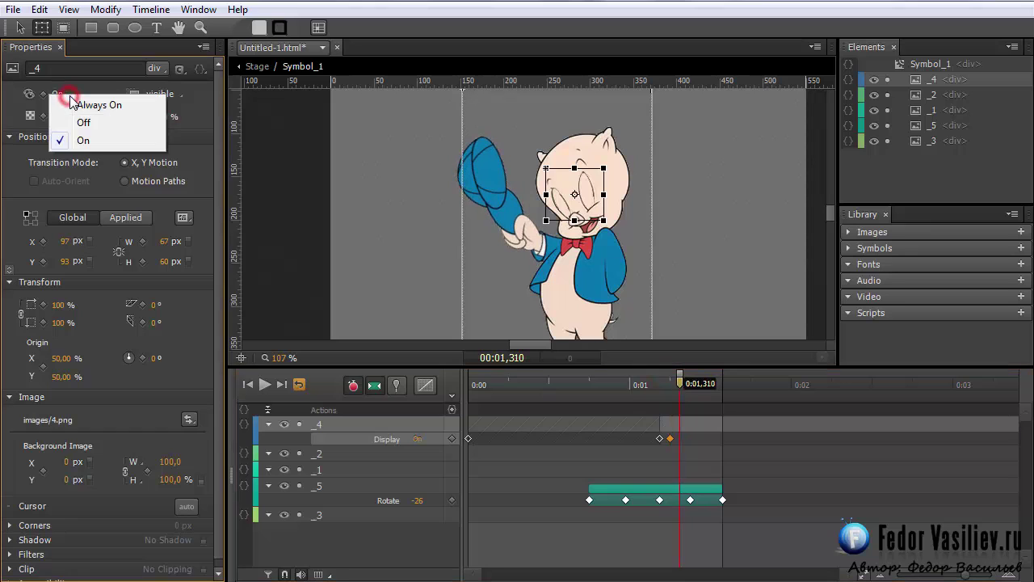
pyautogui.click(89, 122)
pyautogui.moveTo(680, 383); pyautogui.dragTo(691, 383)
pyautogui.click(71, 95)
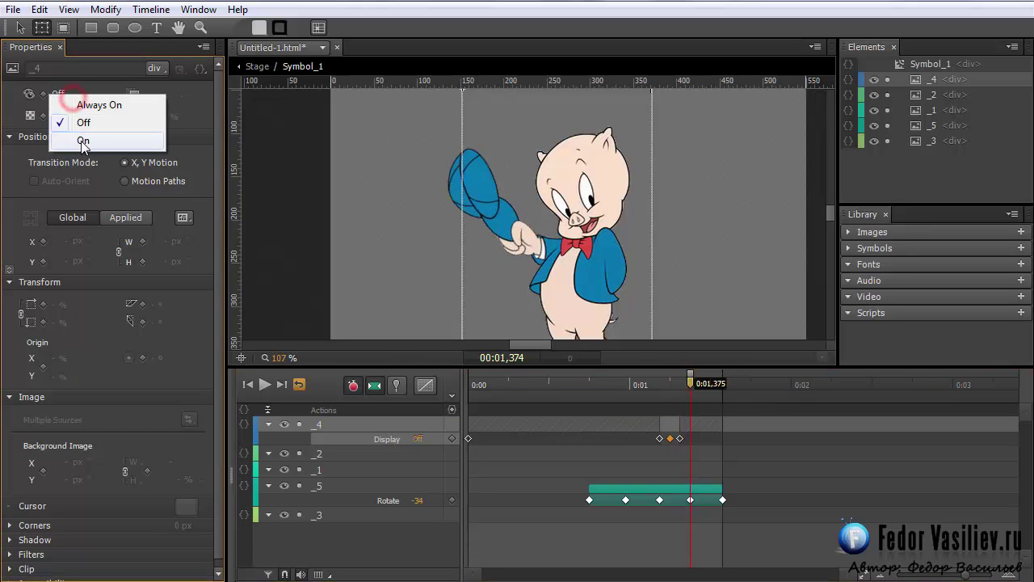
pyautogui.click(81, 139)
# Preview the blinking, and turn the closed eyes' display Off at 0:01,575, where the wave ends
pyautogui.moveTo(691, 383); pyautogui.dragTo(625, 383)
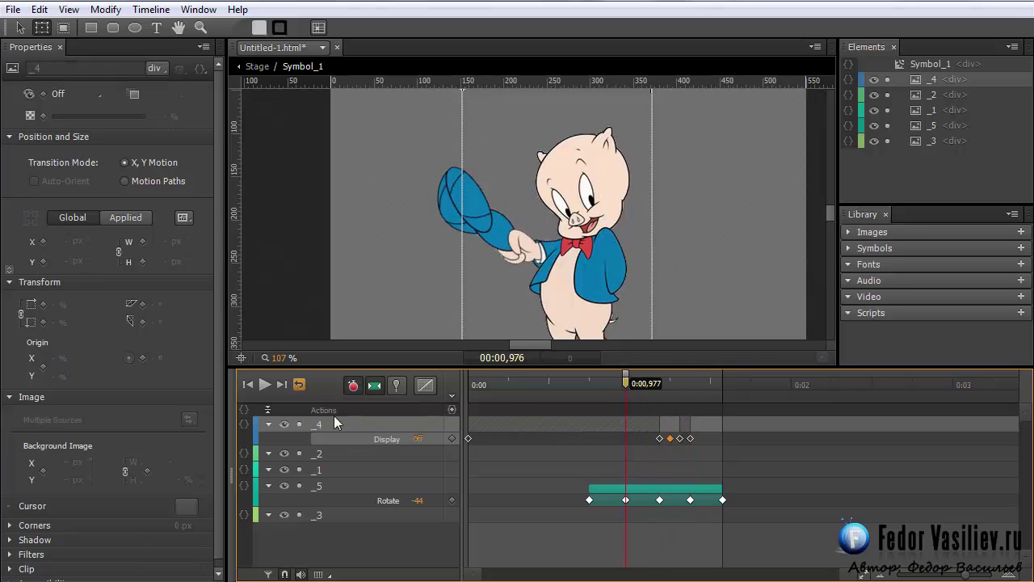
pyautogui.click(267, 384)
pyautogui.moveTo(696, 386); pyautogui.dragTo(724, 399)
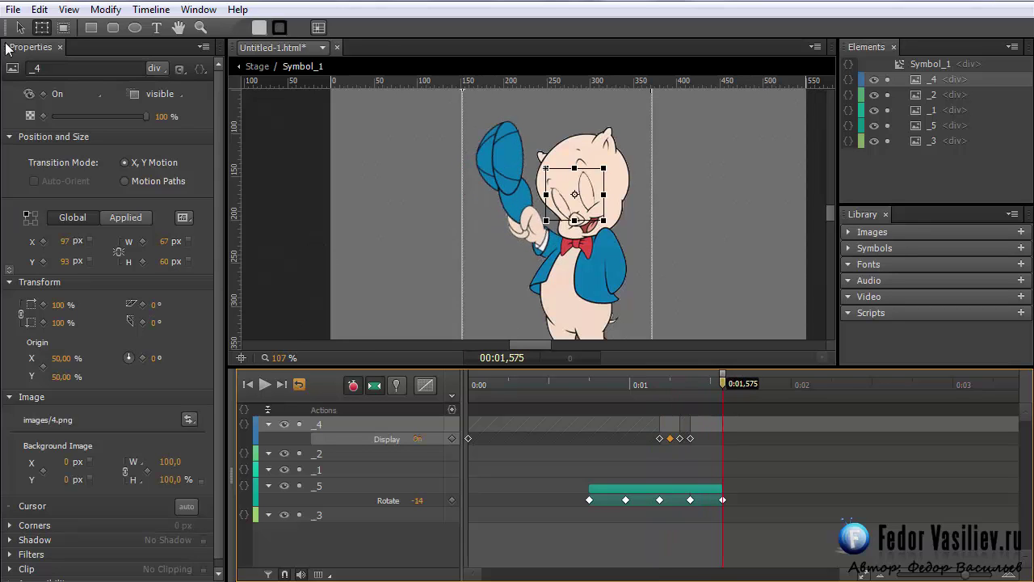
pyautogui.click(69, 94)
pyautogui.click(86, 121)
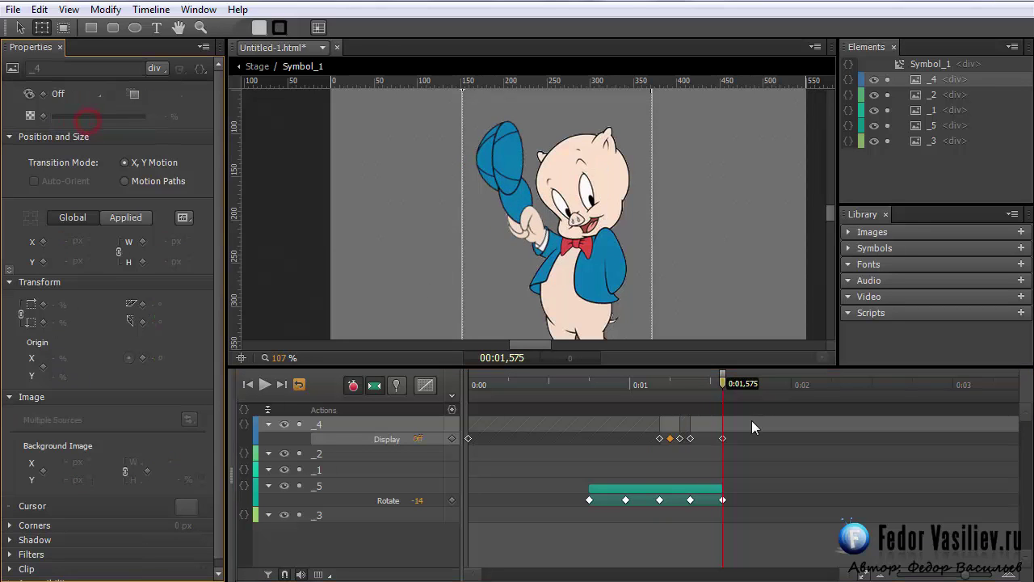
# Replay the animation from the start and from intermediate times to check the blinks against the arm's wave
pyautogui.moveTo(723, 383); pyautogui.dragTo(232, 380)
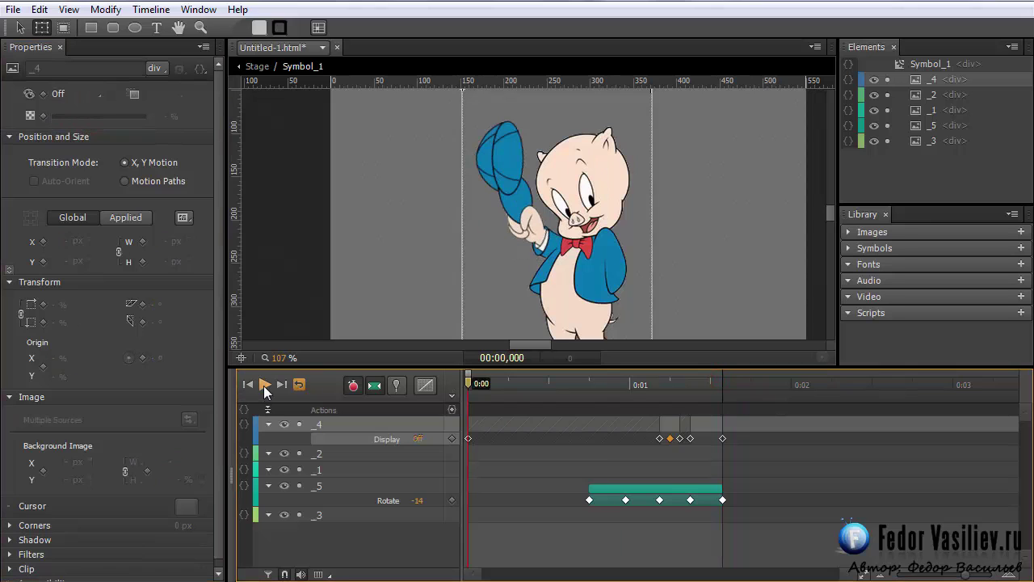
pyautogui.click(264, 385)
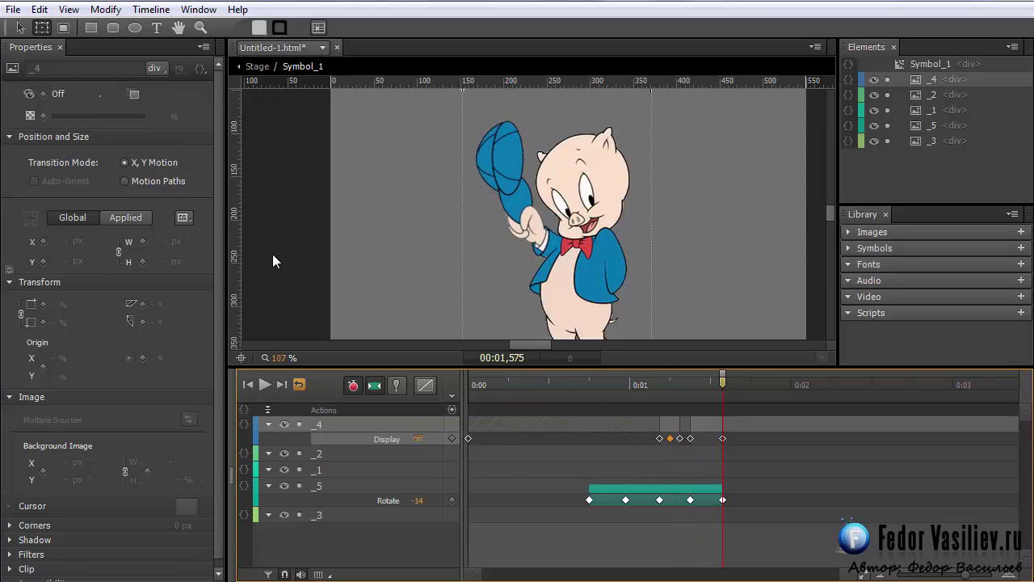
pyautogui.moveTo(723, 382); pyautogui.dragTo(645, 378)
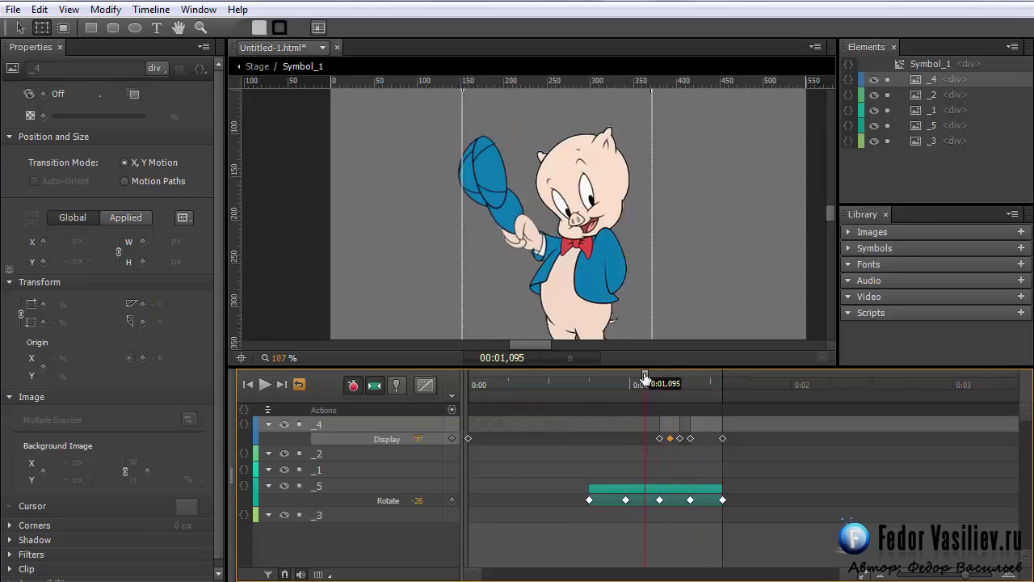
pyautogui.click(265, 385)
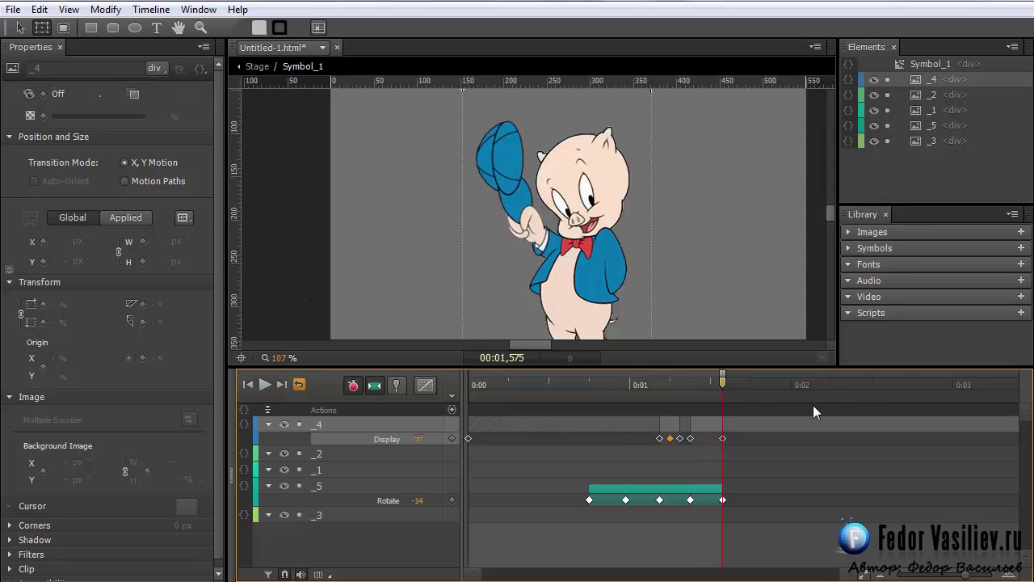
pyautogui.moveTo(723, 381); pyautogui.dragTo(459, 382)
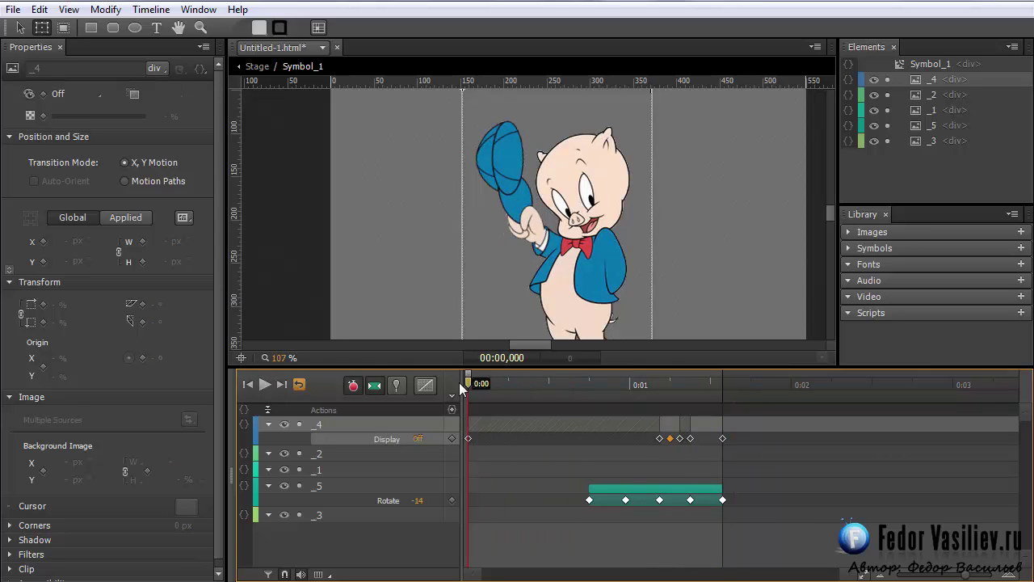
pyautogui.click(267, 383)
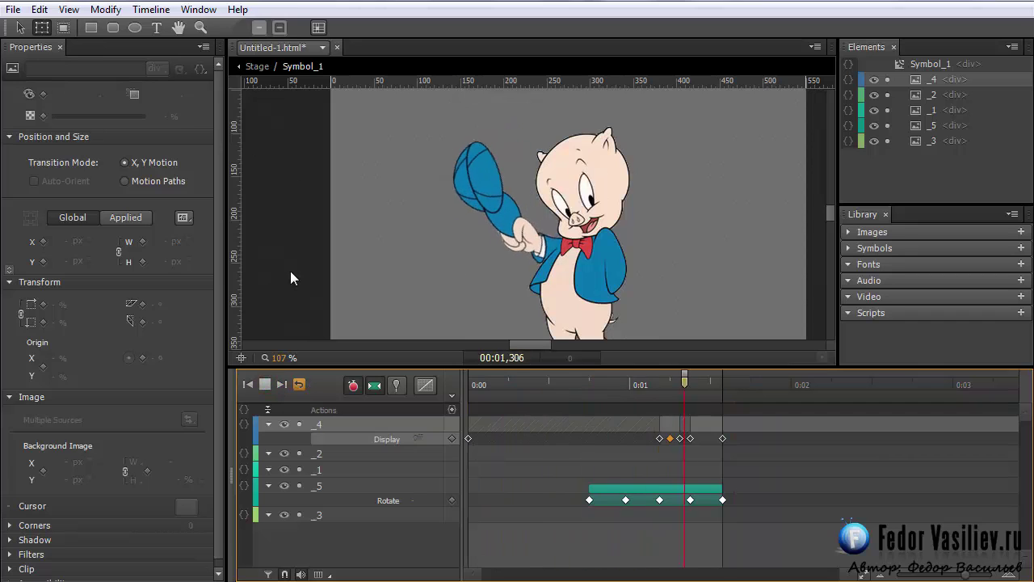
pyautogui.moveTo(621, 389); pyautogui.dragTo(529, 383)
pyautogui.click(266, 385)
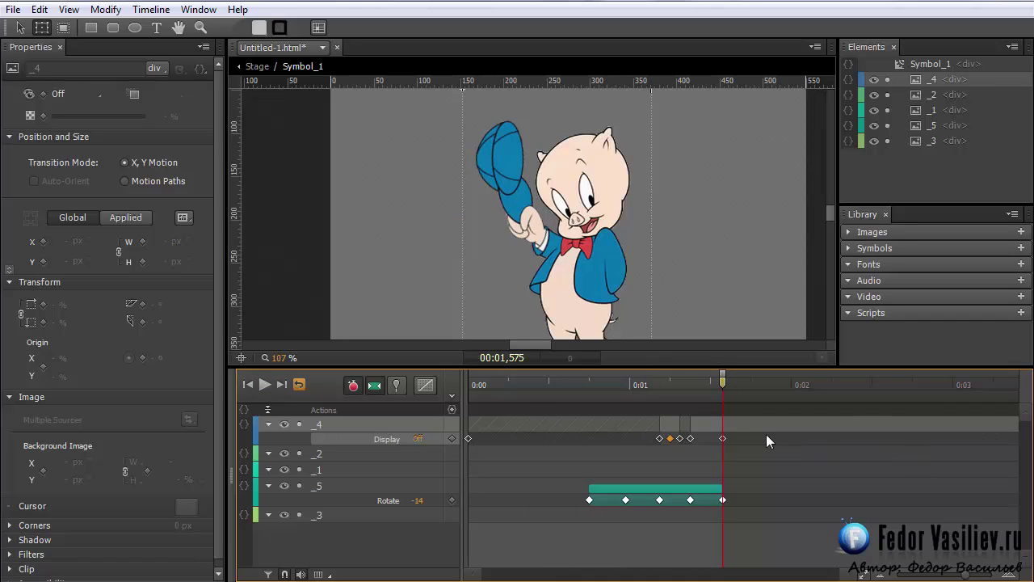
# Add another blink with the closed eyes' display On at 0:01,820 and Off at 0:02,315, and preview from the start
pyautogui.moveTo(724, 381); pyautogui.dragTo(763, 381)
pyautogui.click(77, 92)
pyautogui.click(79, 136)
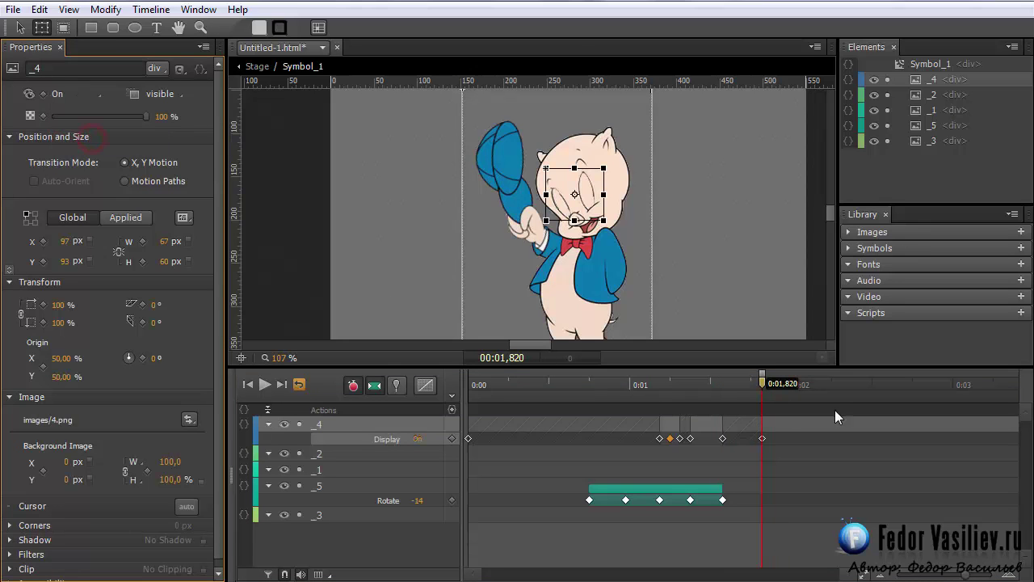
pyautogui.moveTo(765, 379); pyautogui.dragTo(843, 401)
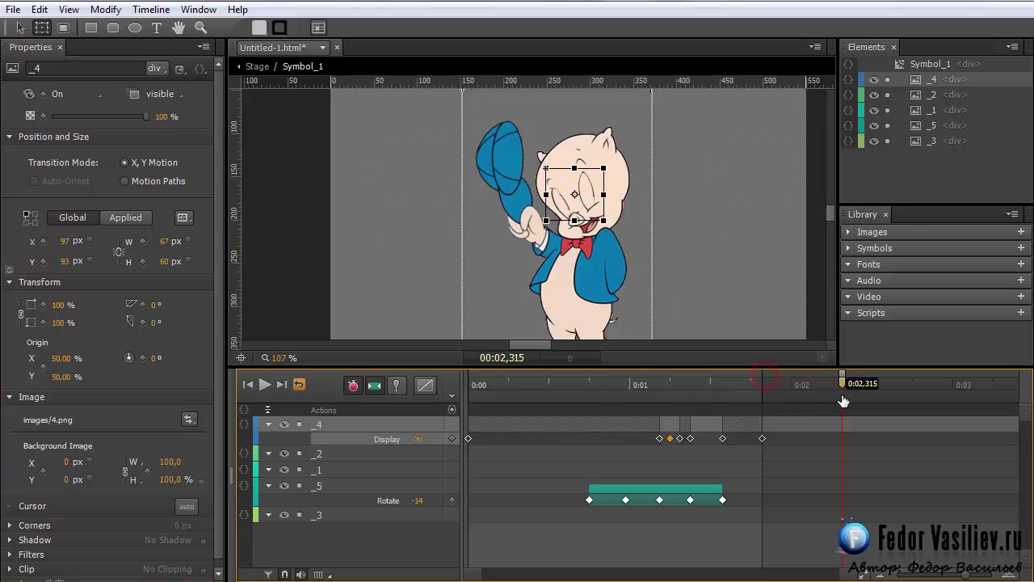
pyautogui.click(75, 94)
pyautogui.click(79, 121)
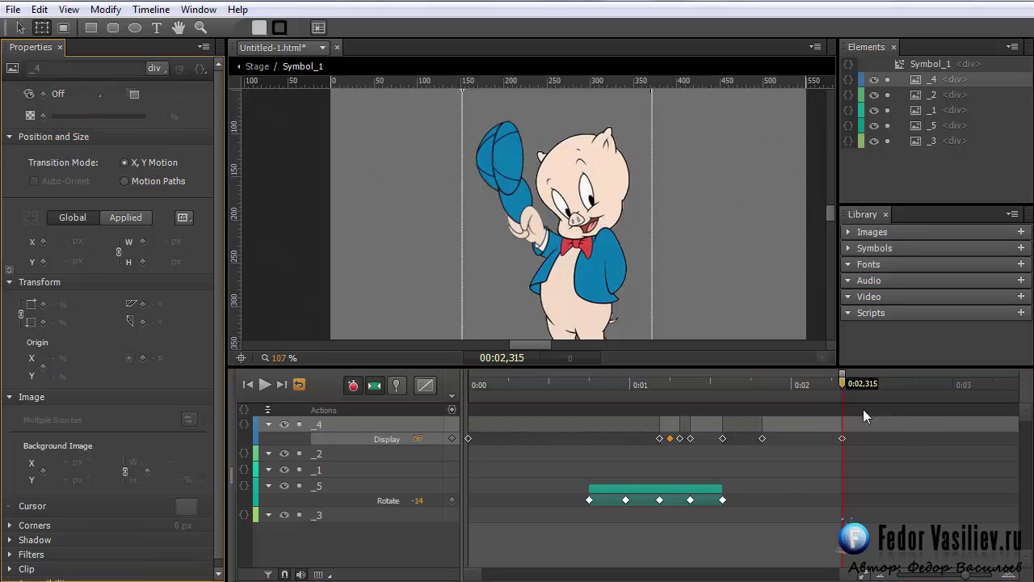
pyautogui.moveTo(846, 383); pyautogui.dragTo(342, 389)
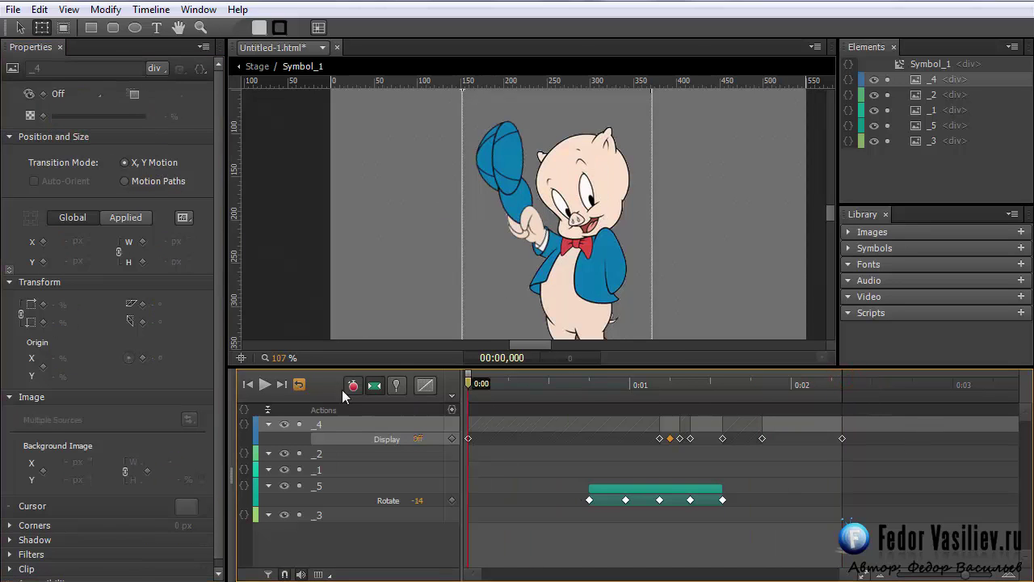
pyautogui.click(265, 385)
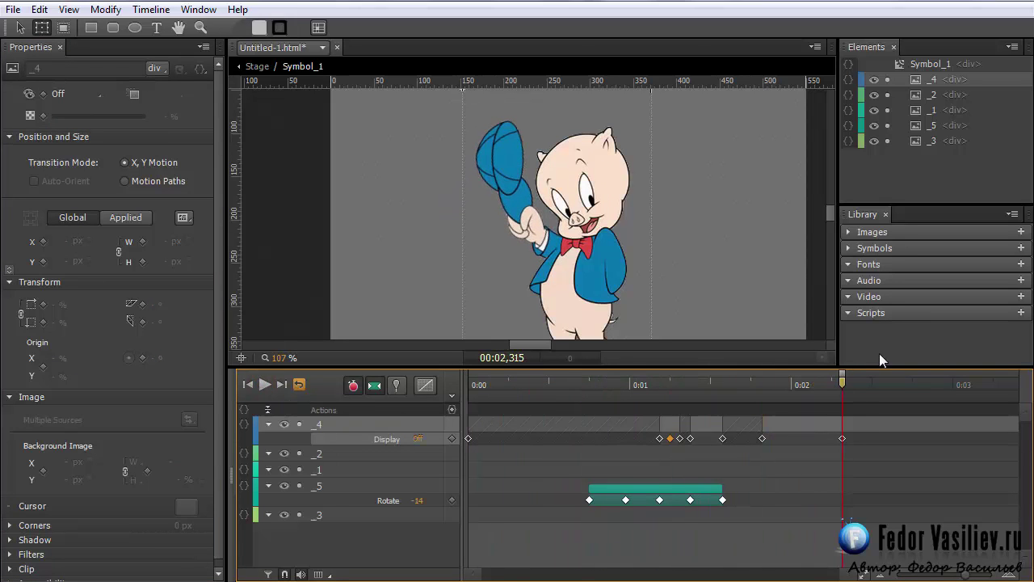
# Move the closed-mouth head _3 above the body _1 in the element order, using visibility toggles to identify the parts and leaving them shown
pyautogui.moveTo(843, 382); pyautogui.dragTo(853, 386)
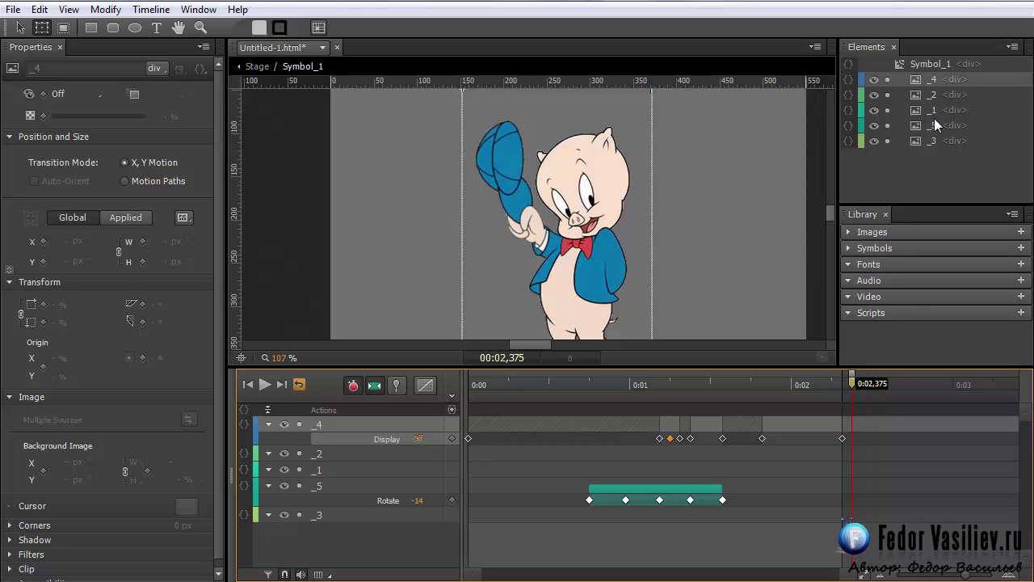
pyautogui.click(873, 110)
pyautogui.click(873, 140)
pyautogui.click(874, 141)
pyautogui.click(916, 145)
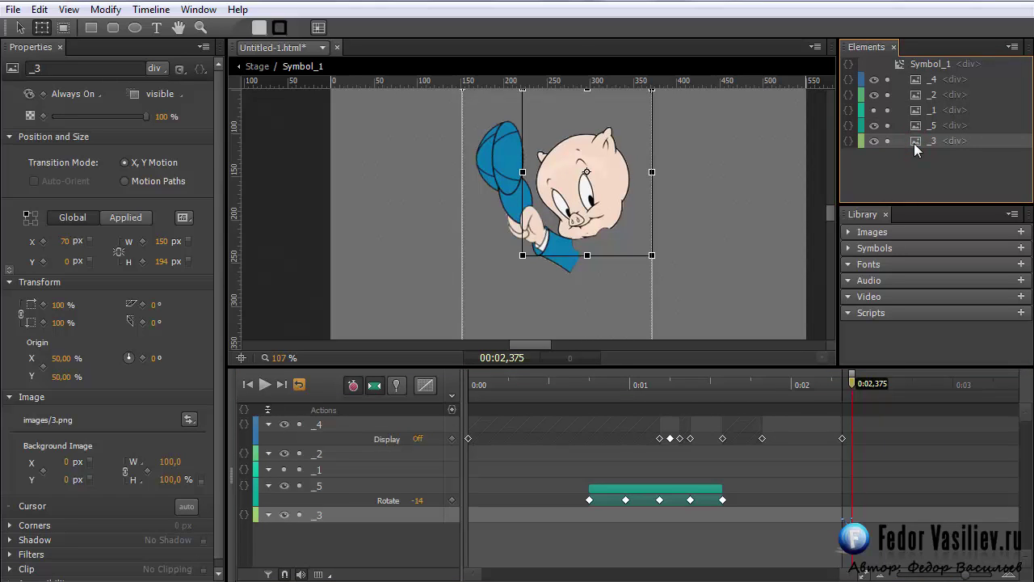
pyautogui.click(874, 125)
pyautogui.click(874, 125)
pyautogui.click(873, 110)
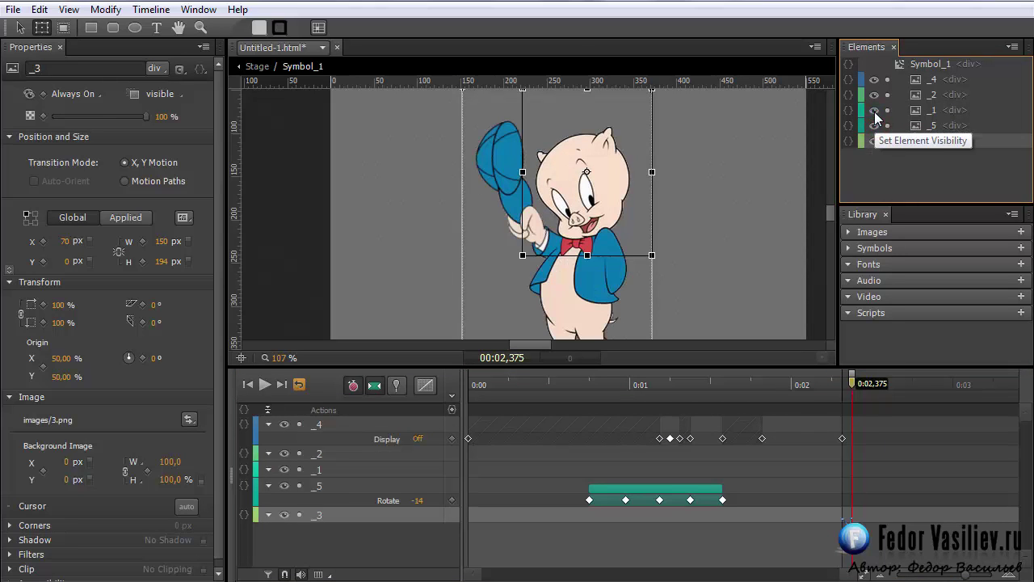
pyautogui.click(874, 110)
pyautogui.moveTo(914, 140); pyautogui.dragTo(919, 105)
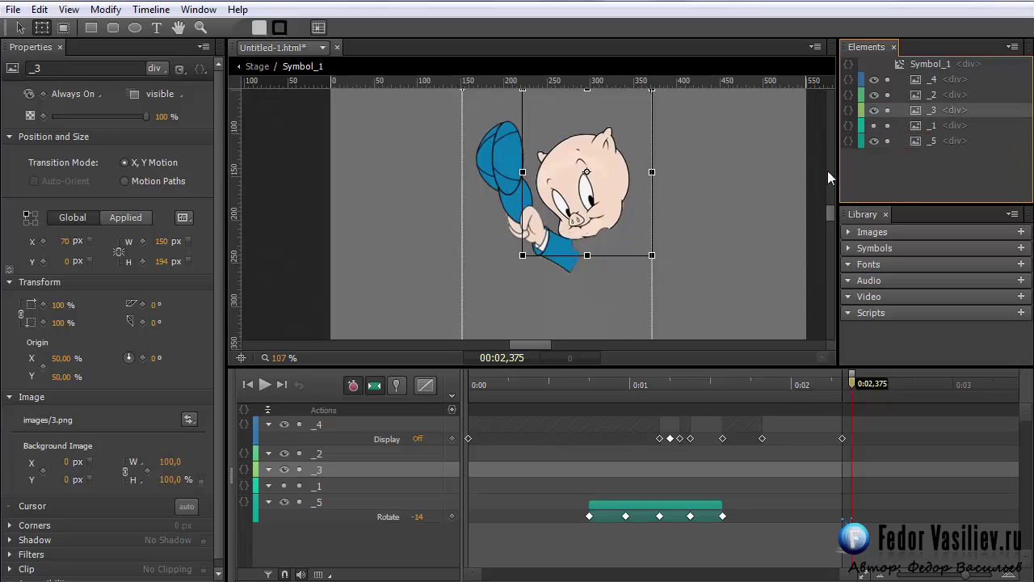
pyautogui.click(874, 125)
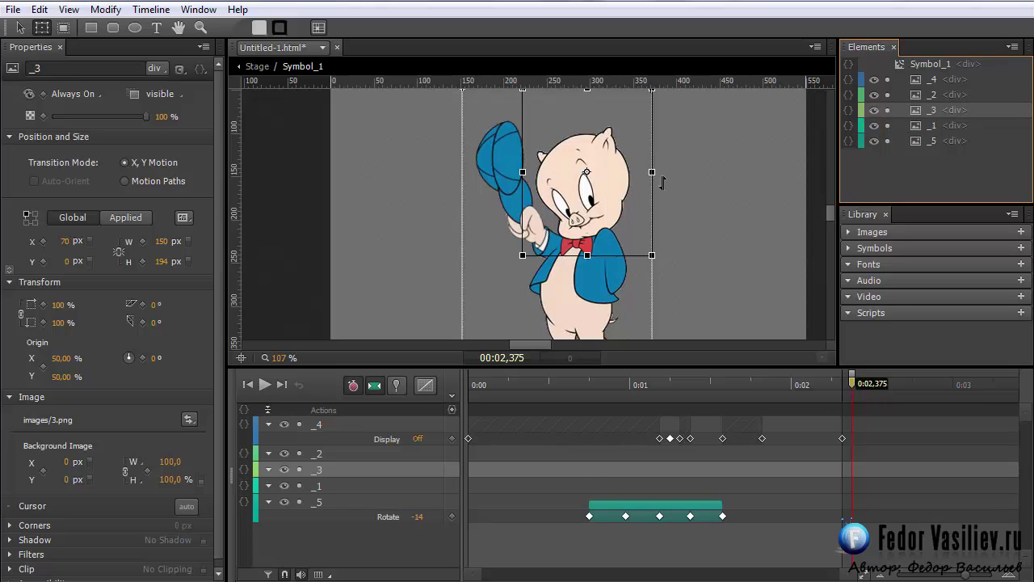
# Set the display of the closed-mouth head _3 to Off at 0:00
pyautogui.moveTo(853, 377); pyautogui.dragTo(465, 380)
pyautogui.click(71, 93)
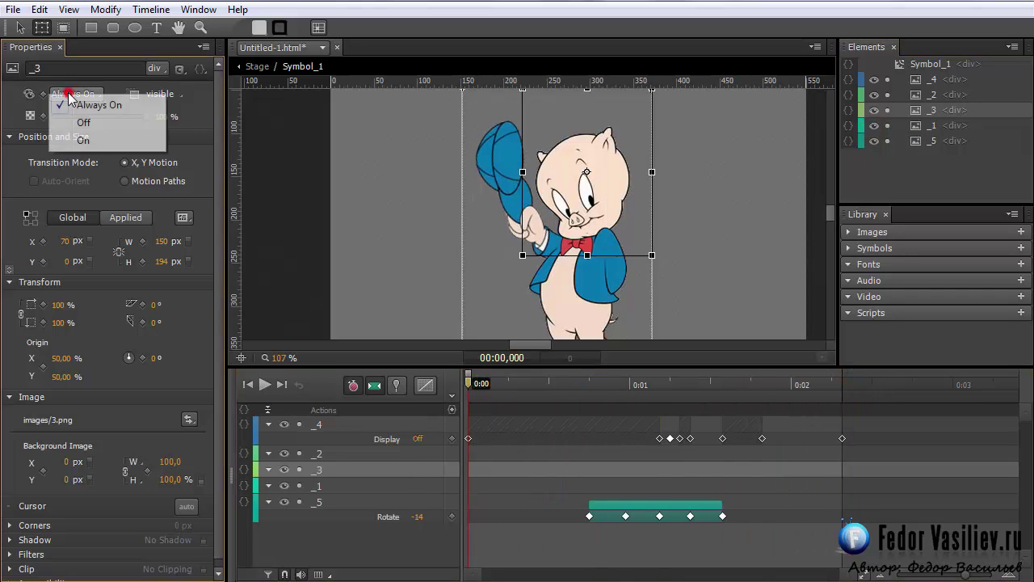
pyautogui.click(86, 123)
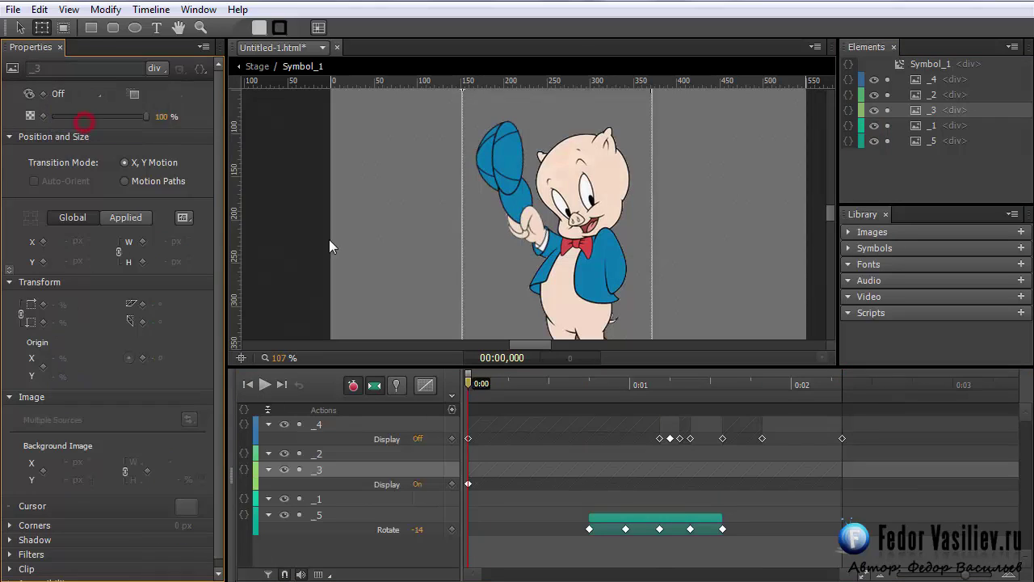
pyautogui.click(332, 470)
# Set the closed-mouth head's display to On at 0:02,360 and back to Off at 0:02,400
pyautogui.moveTo(474, 381); pyautogui.dragTo(851, 488)
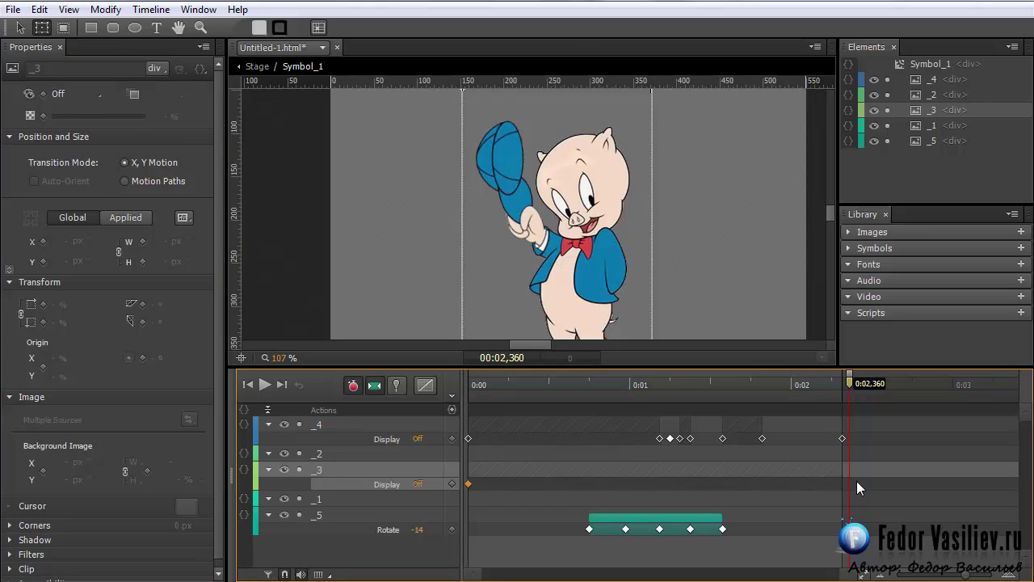
pyautogui.click(71, 94)
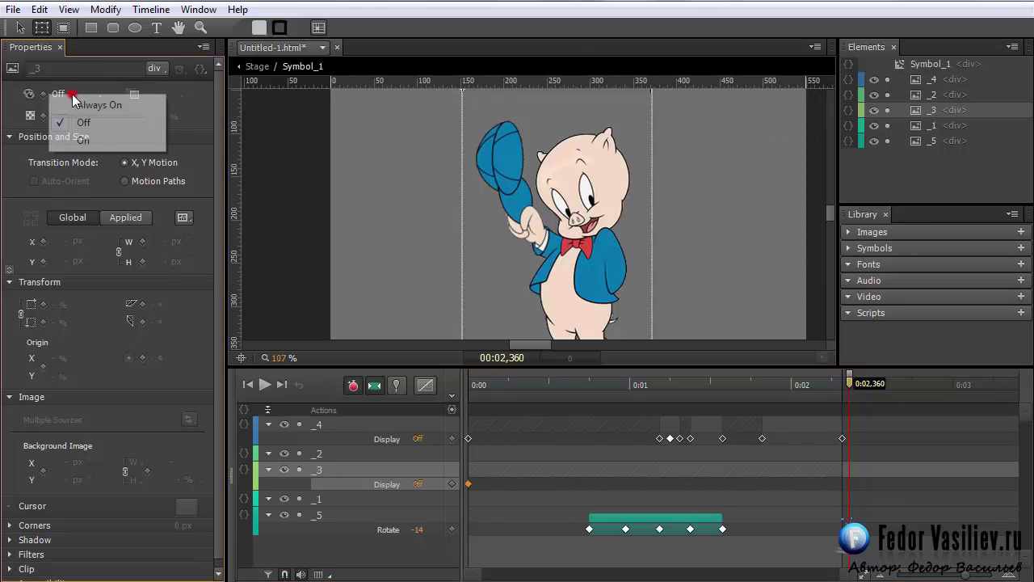
pyautogui.click(85, 140)
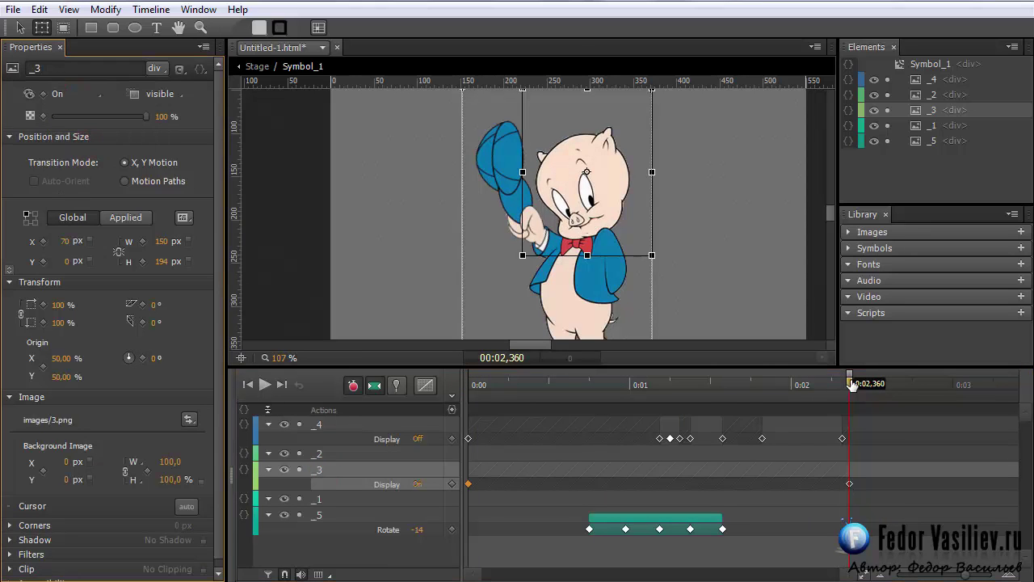
pyautogui.moveTo(858, 389); pyautogui.dragTo(856, 388)
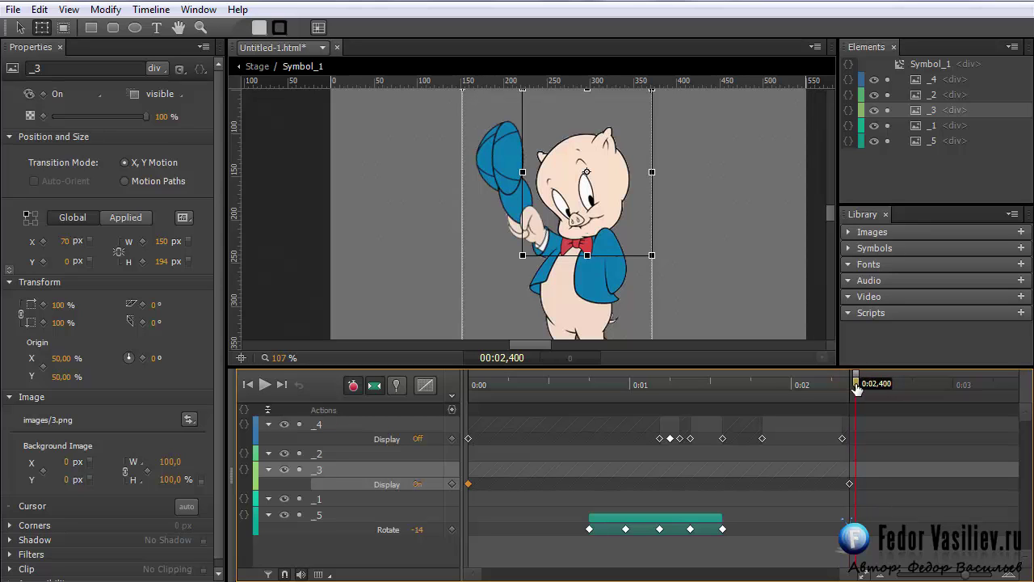
pyautogui.click(81, 98)
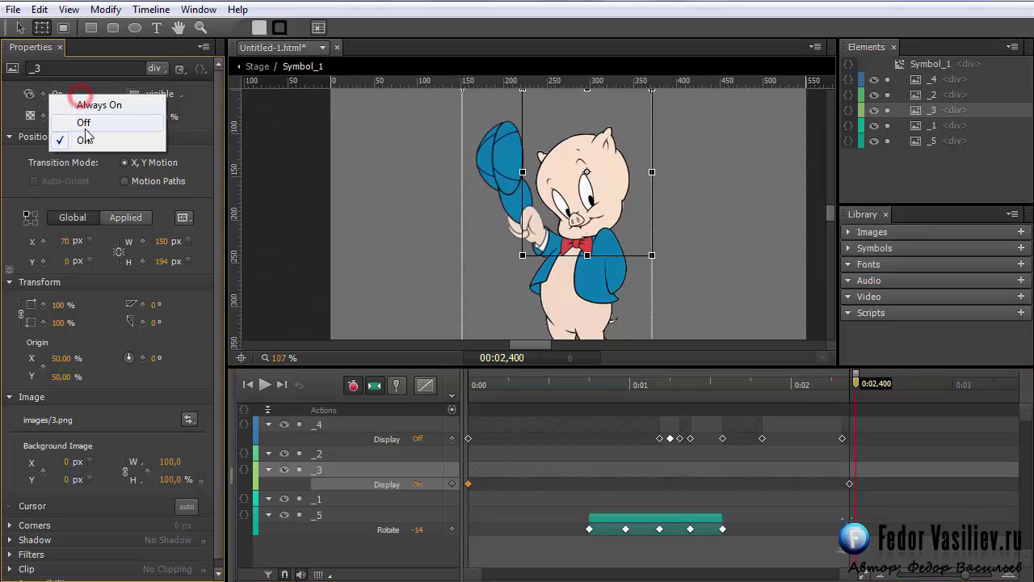
pyautogui.click(84, 121)
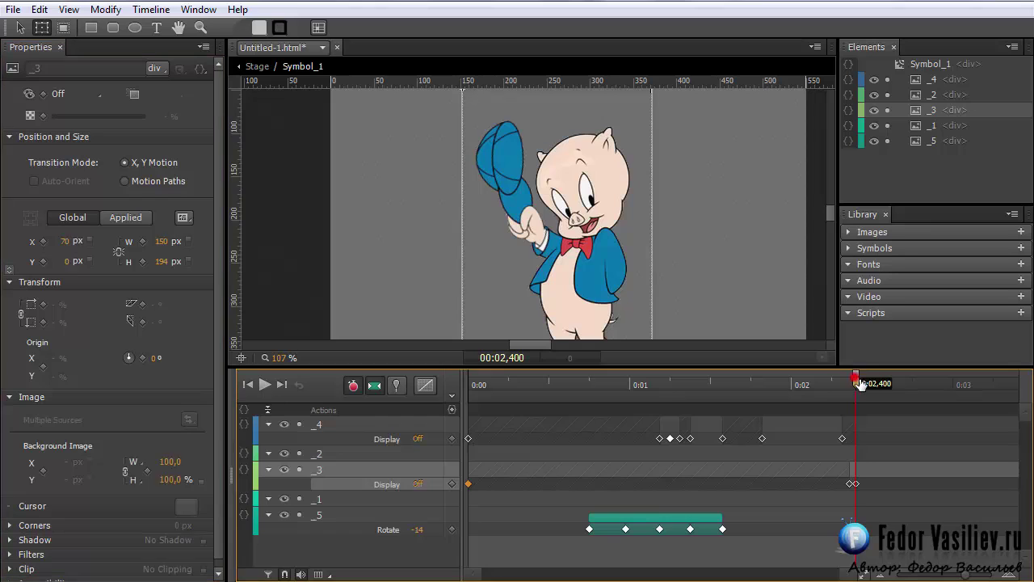
# Set the closed-mouth head's display to On at 0:02,445 and Off at 0:02,500
pyautogui.moveTo(857, 385); pyautogui.dragTo(864, 388)
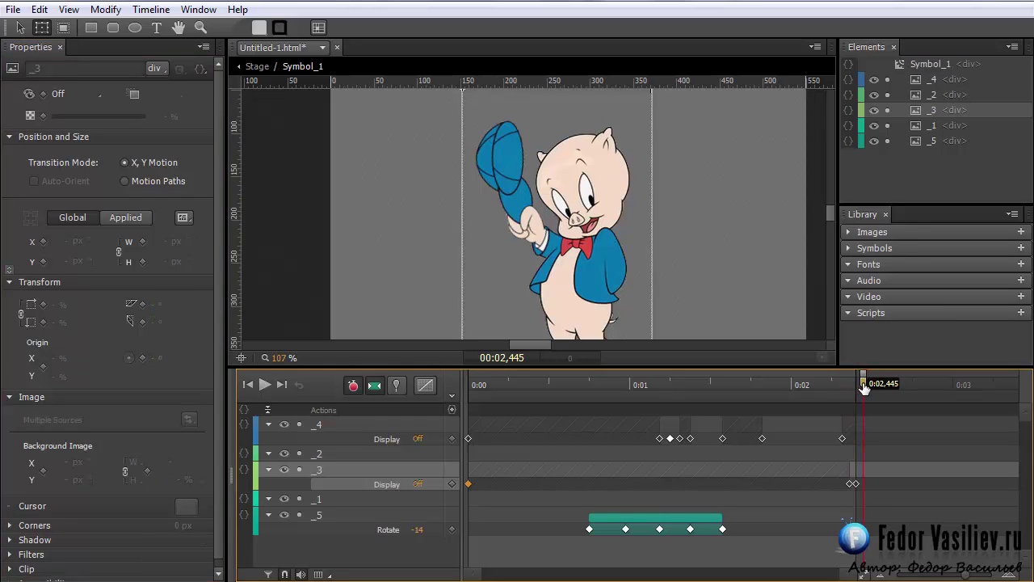
pyautogui.click(64, 94)
pyautogui.click(81, 138)
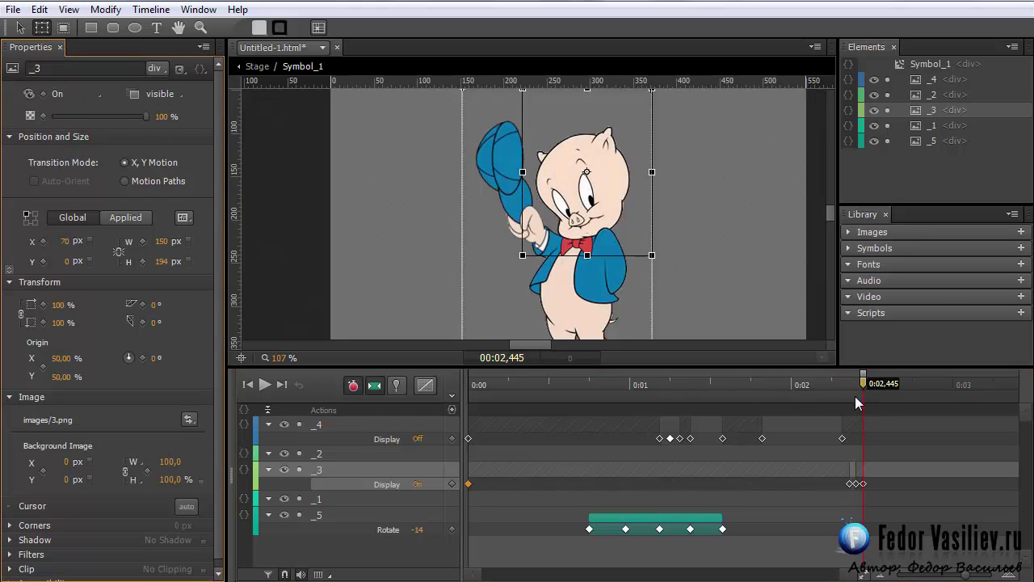
pyautogui.moveTo(864, 386); pyautogui.dragTo(874, 393)
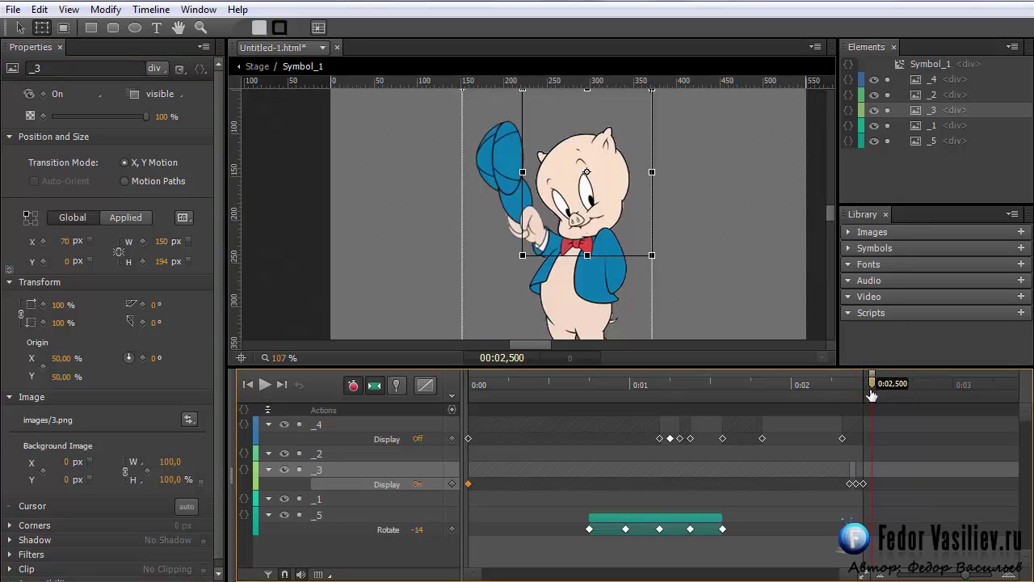
pyautogui.click(64, 94)
pyautogui.click(99, 120)
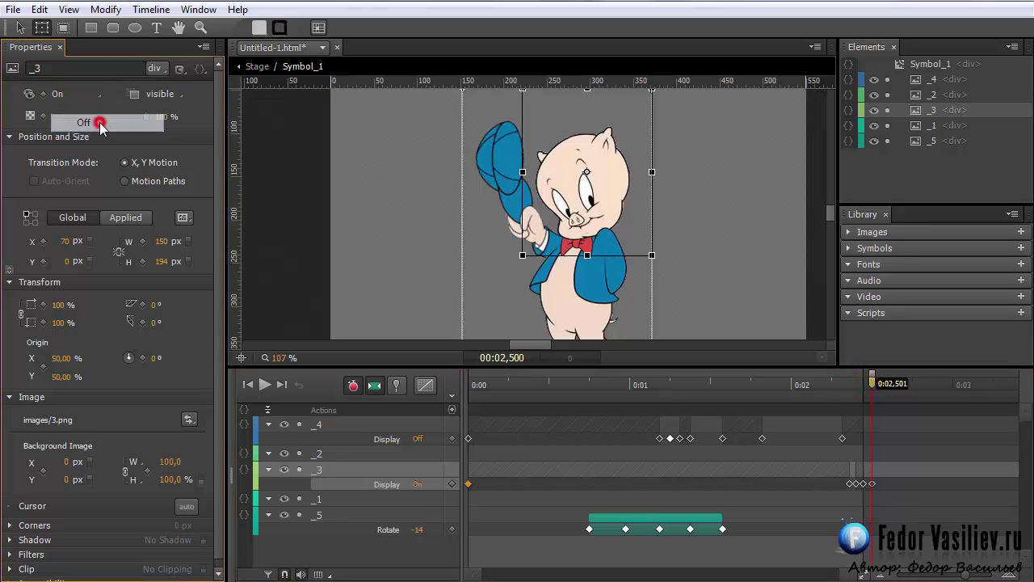
# Set the closed-mouth head's display to On at 0:02,545 and Off at 0:02,590
pyautogui.moveTo(878, 392); pyautogui.dragTo(881, 387)
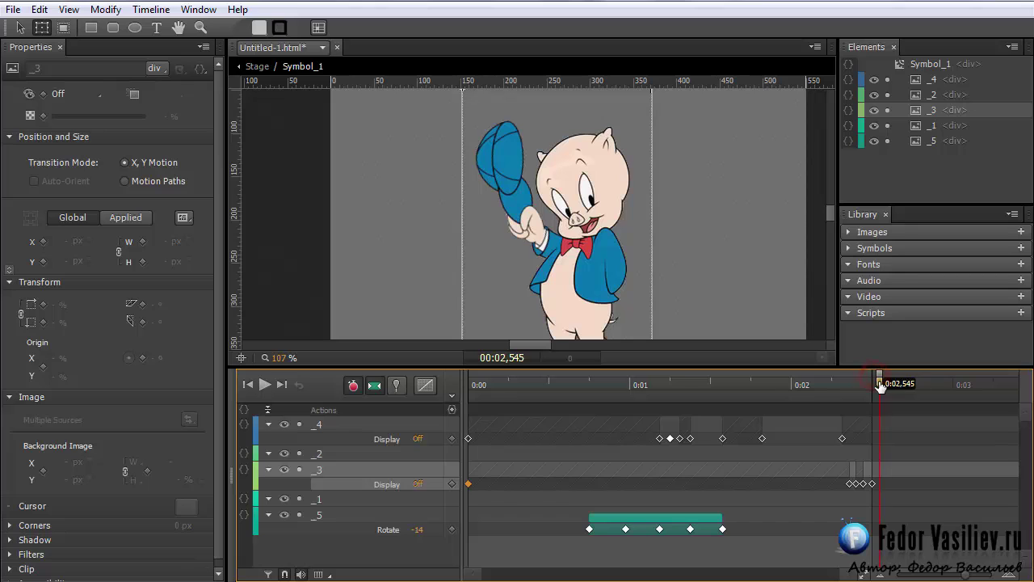
pyautogui.click(69, 94)
pyautogui.click(80, 135)
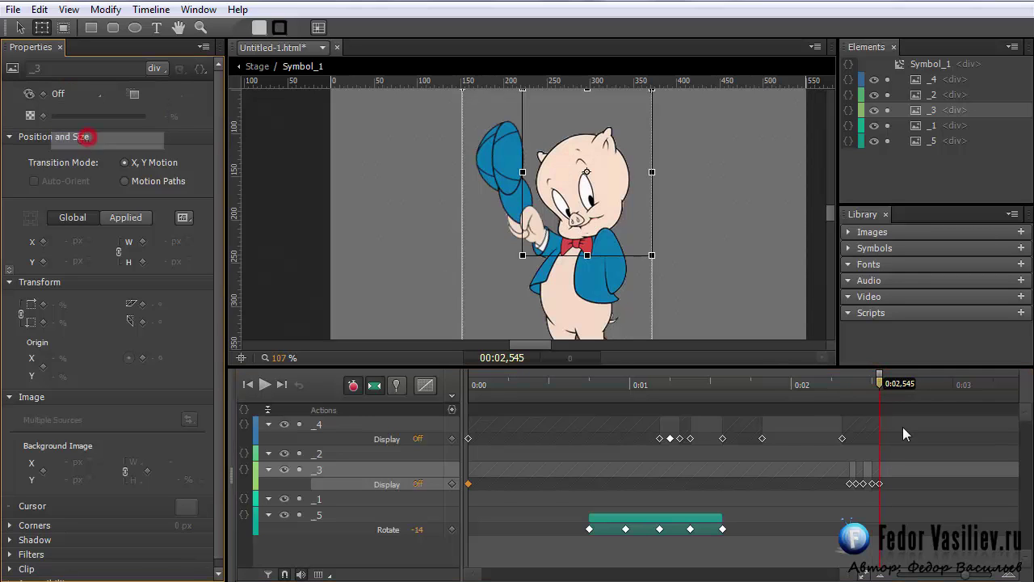
pyautogui.moveTo(883, 385); pyautogui.dragTo(888, 391)
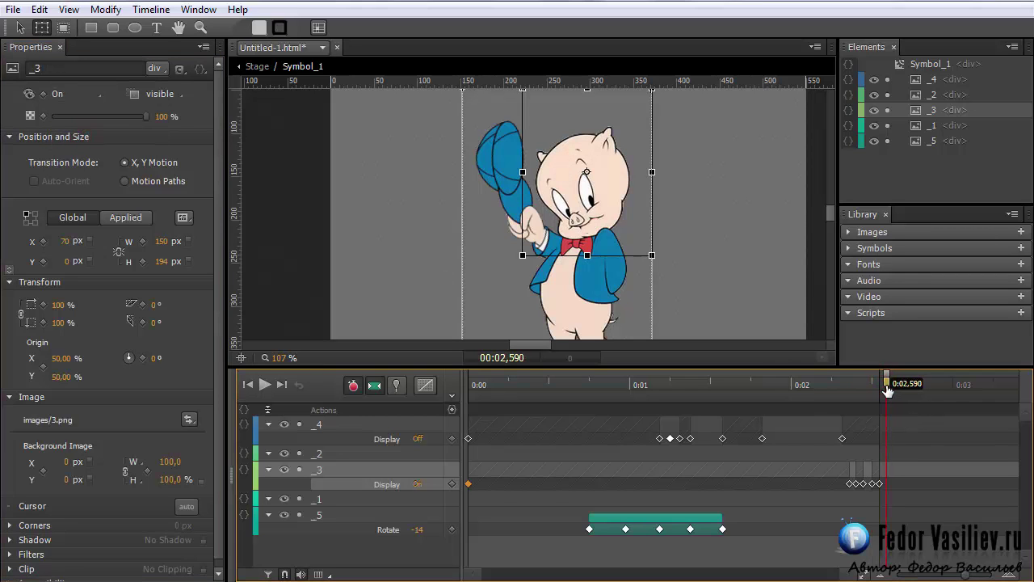
pyautogui.click(70, 94)
pyautogui.click(81, 124)
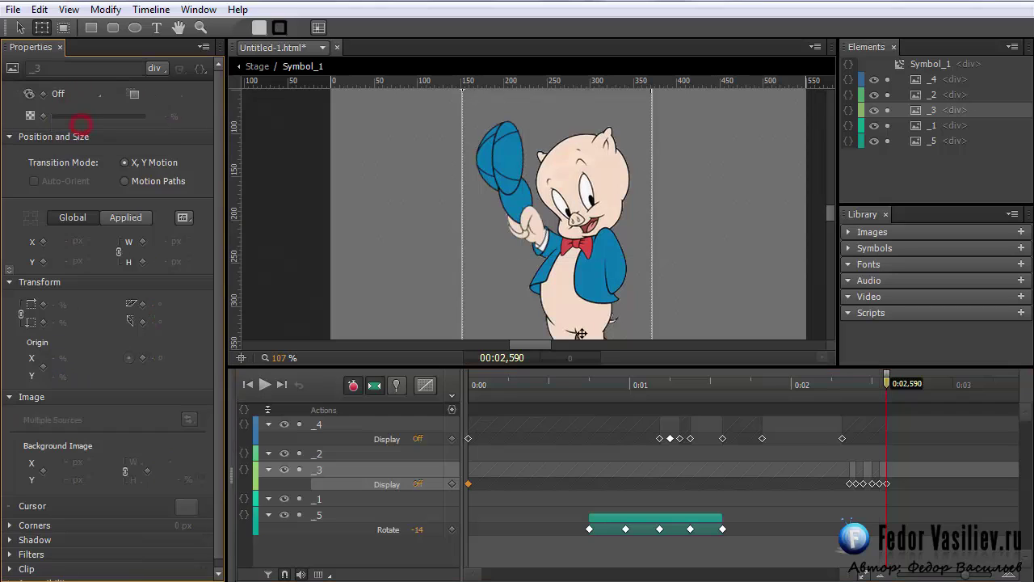
# Copy the closed-mouth head's display keyframes from 0:02,360 to 0:02,590 and paste them at 0:02,630
pyautogui.click(888, 484)
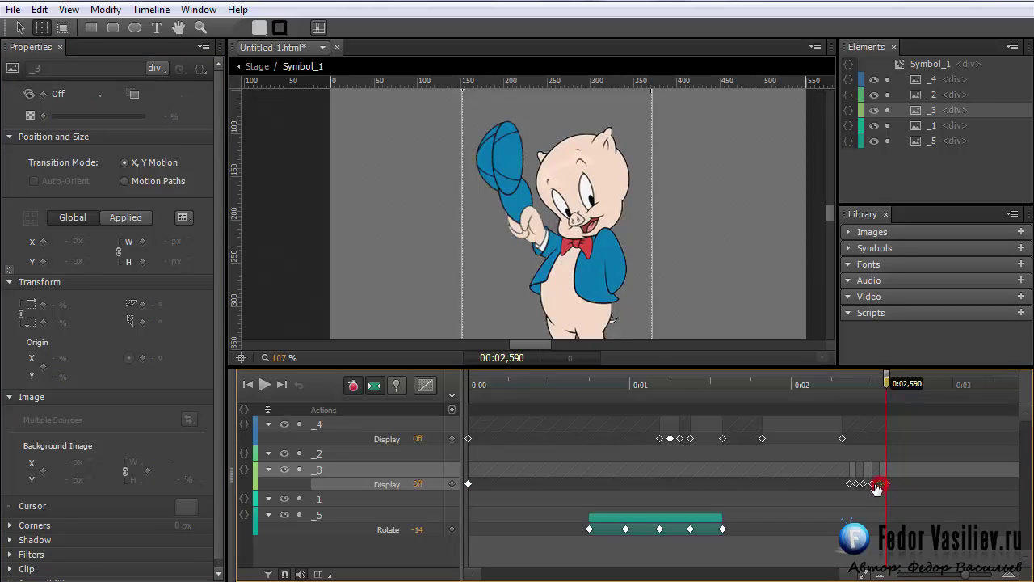
pyautogui.keyDown('shift'); pyautogui.click(862, 484); pyautogui.keyUp('shift')
pyautogui.click(851, 484)
pyautogui.rightClick(850, 487)
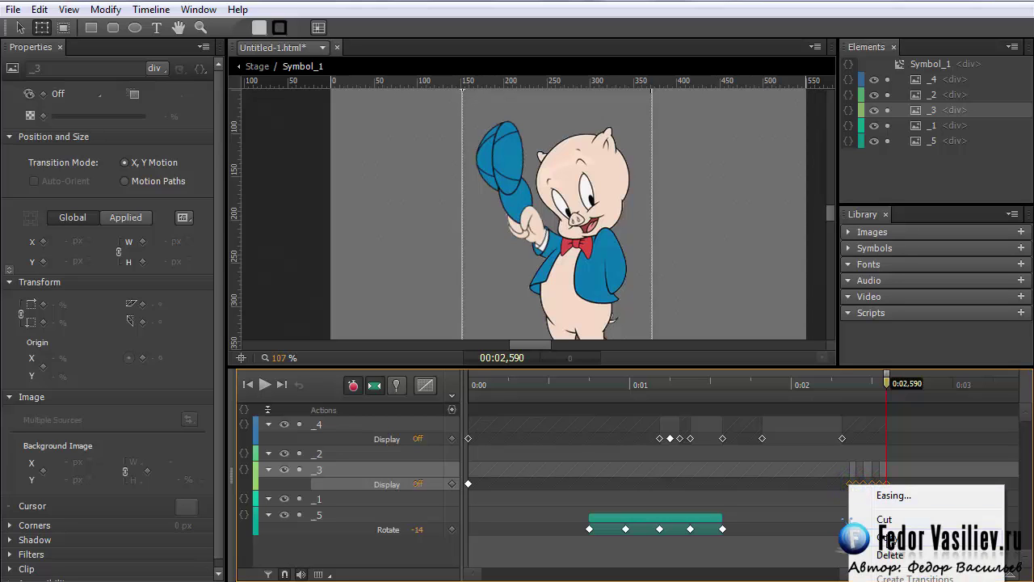
pyautogui.moveTo(889, 387); pyautogui.dragTo(895, 398)
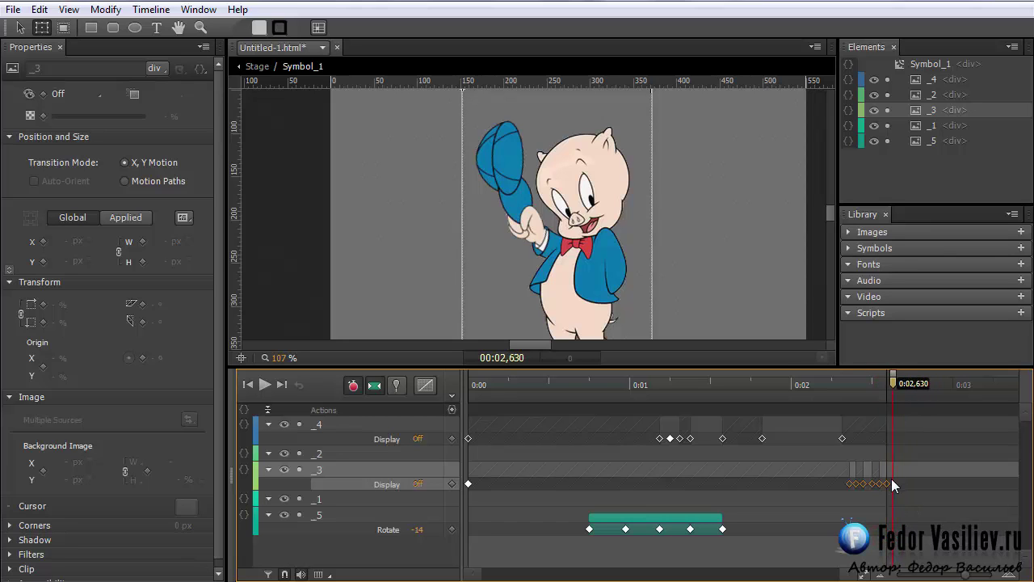
pyautogui.rightClick(894, 484)
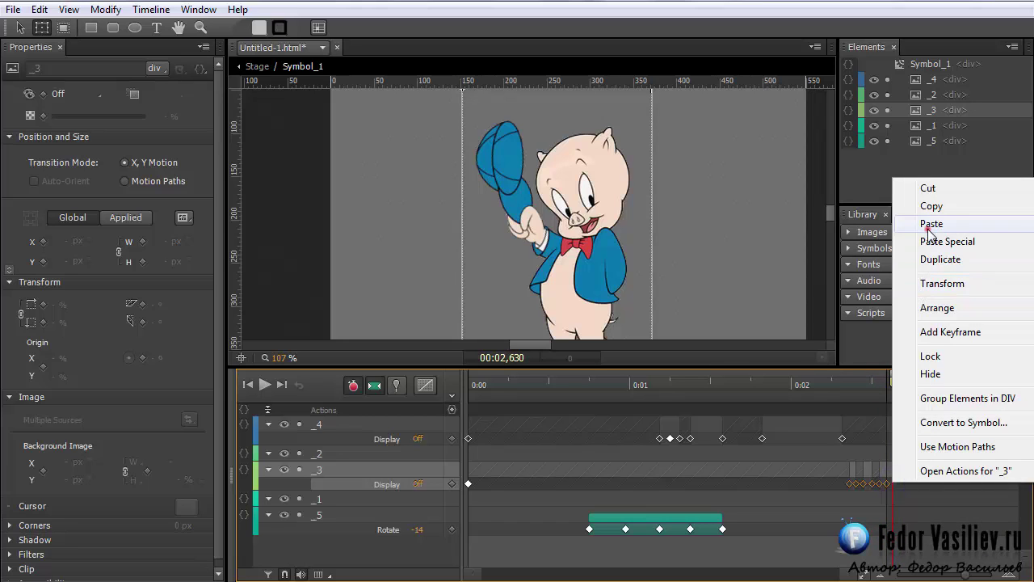
pyautogui.click(926, 226)
# Preview the talking mouth from 0:02,315 and from the start, and scrub through its keyframes to 0:02,860
pyautogui.click(842, 389)
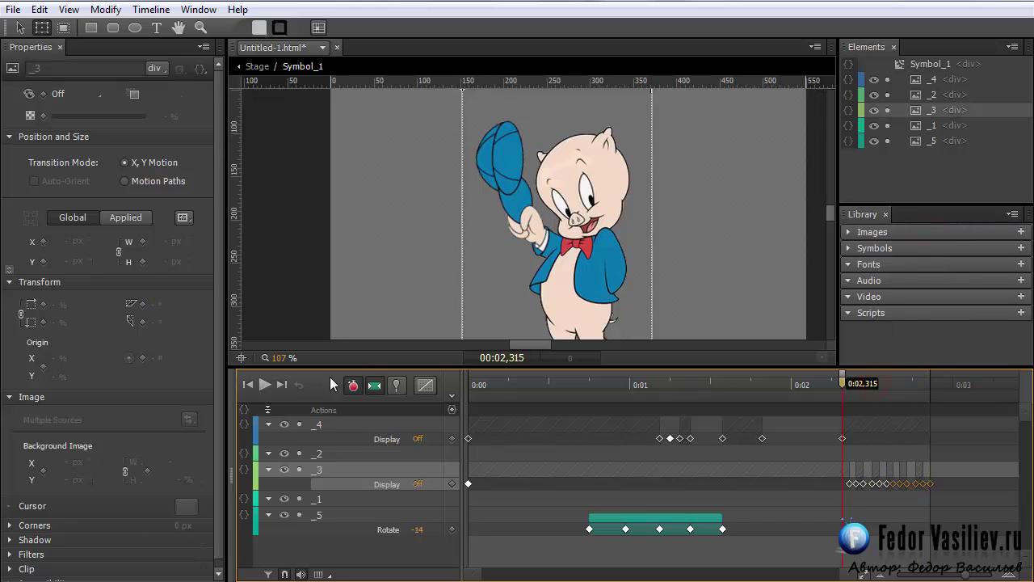
pyautogui.click(265, 385)
pyautogui.moveTo(803, 381); pyautogui.dragTo(410, 399)
pyautogui.click(262, 387)
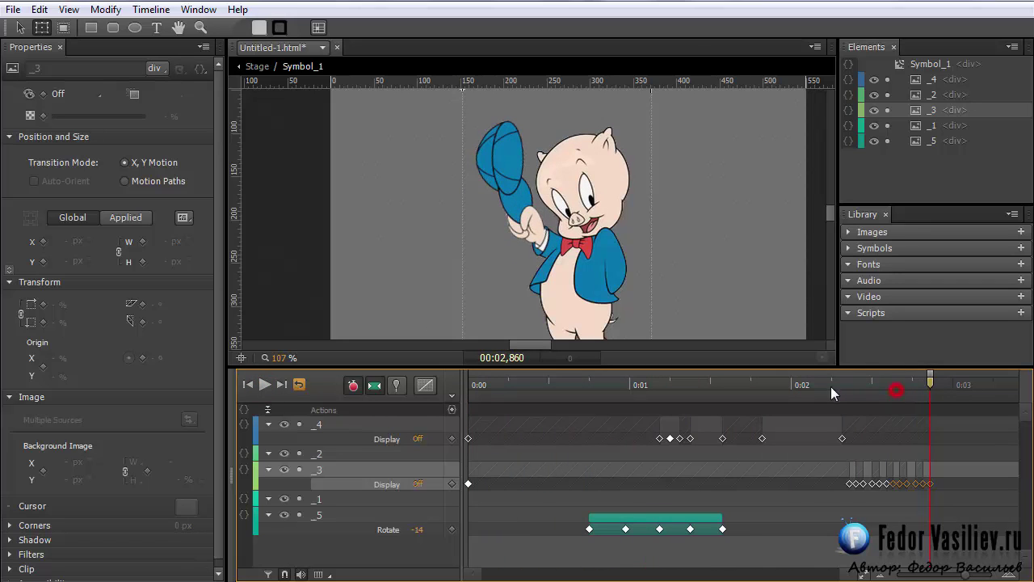
pyautogui.moveTo(835, 385); pyautogui.dragTo(915, 404)
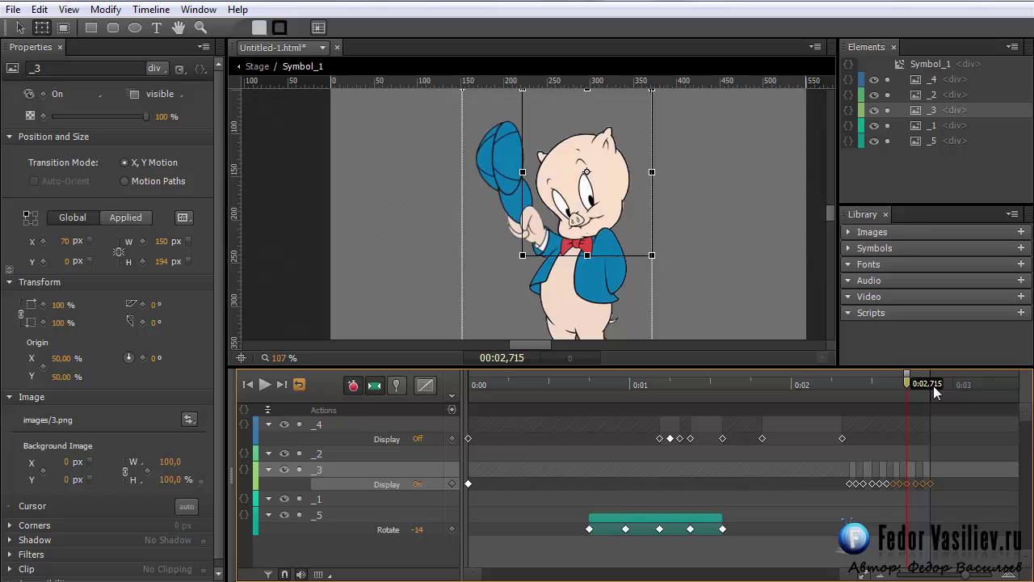
pyautogui.moveTo(906, 380); pyautogui.dragTo(937, 386)
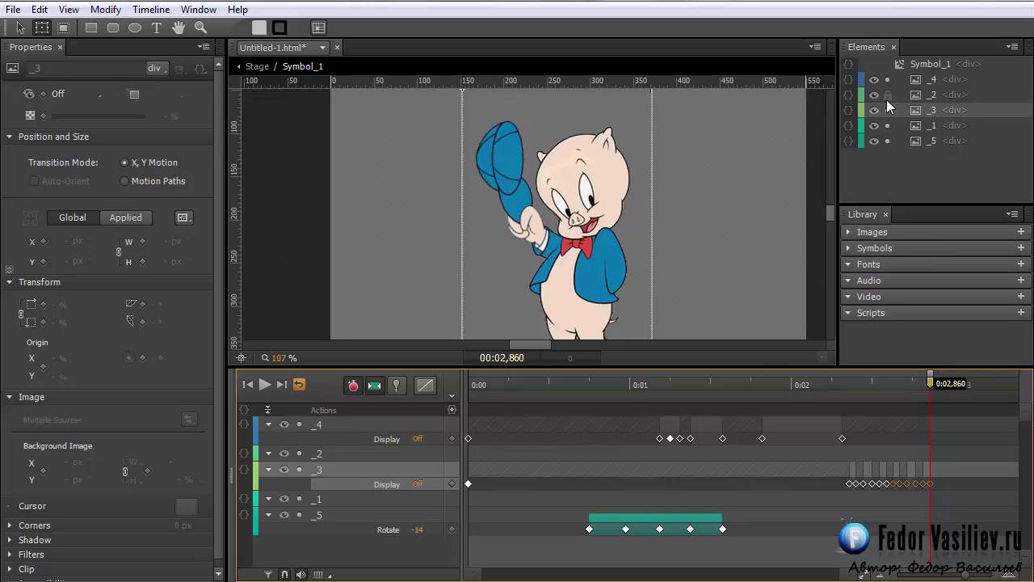
# Turn off Auto-Transition Mode and keyframe the background position of the eyebrows _2 at 0:02,860 with Y at 6 px
pyautogui.click(931, 95)
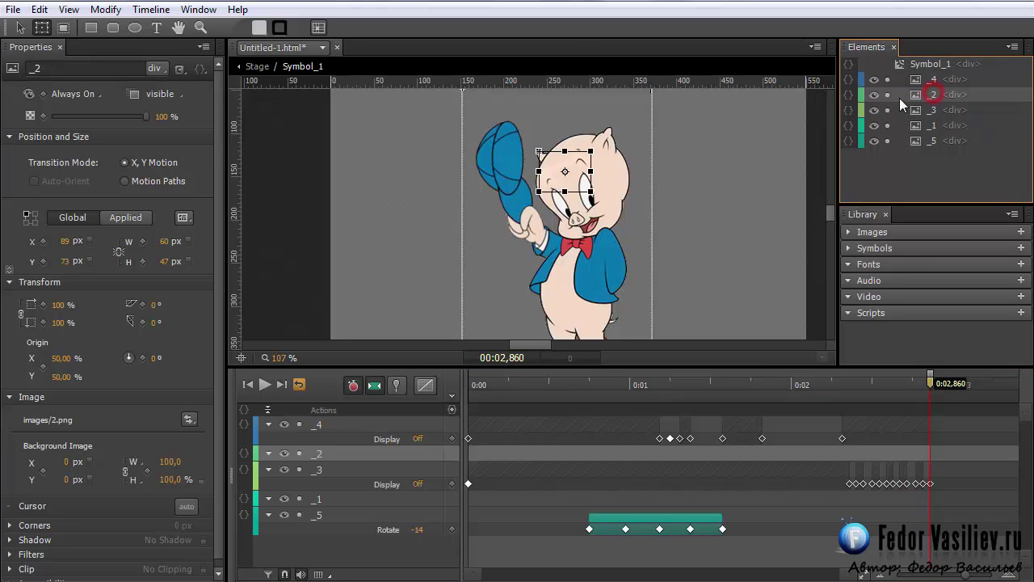
pyautogui.click(695, 137)
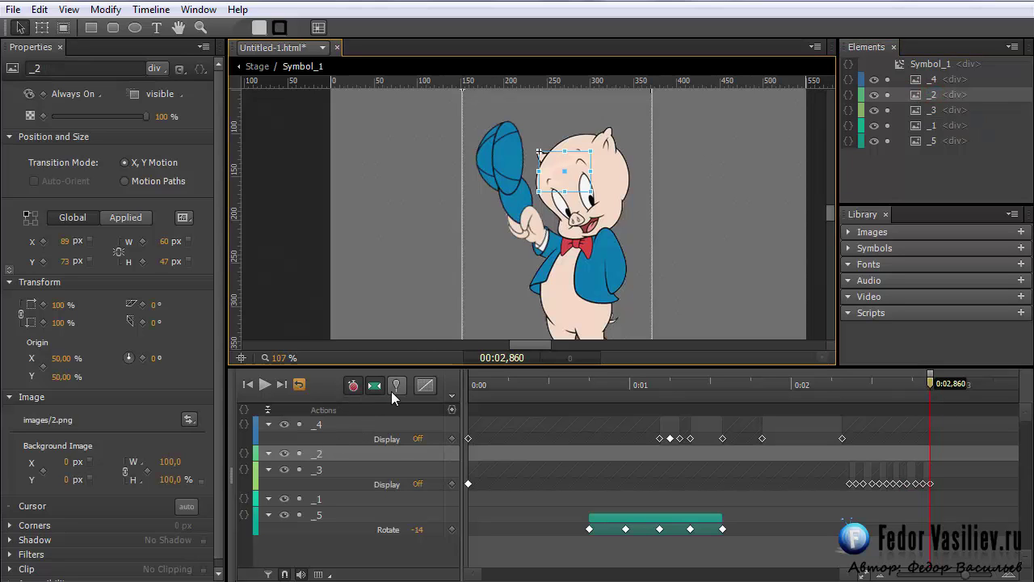
pyautogui.click(603, 475)
pyautogui.click(352, 386)
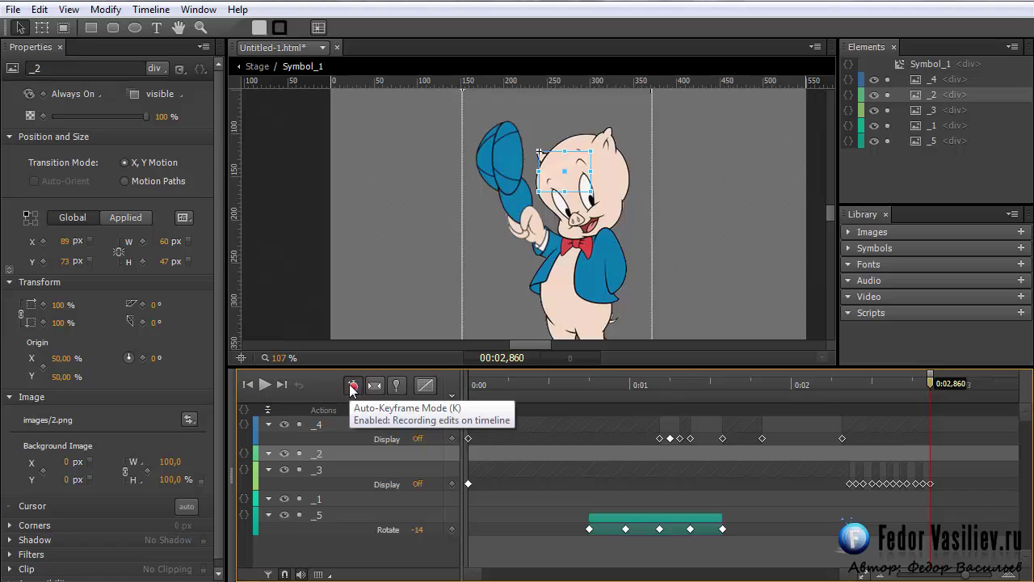
pyautogui.click(44, 471)
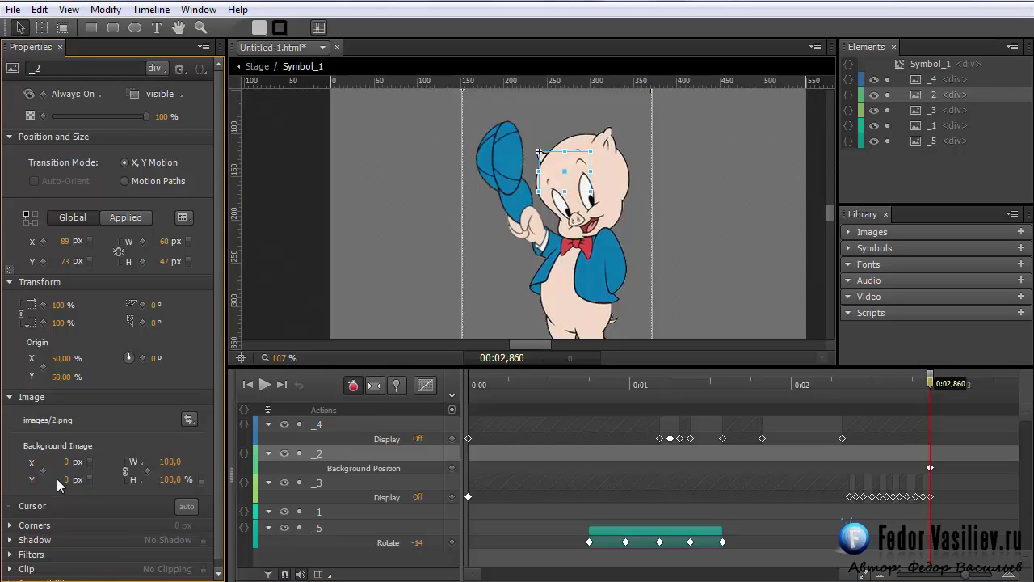
pyautogui.moveTo(68, 485); pyautogui.dragTo(73, 483)
# Keyframe the background position of the eyebrows _2 at 0:02,910 with Y at 0 px
pyautogui.moveTo(931, 382); pyautogui.dragTo(939, 386)
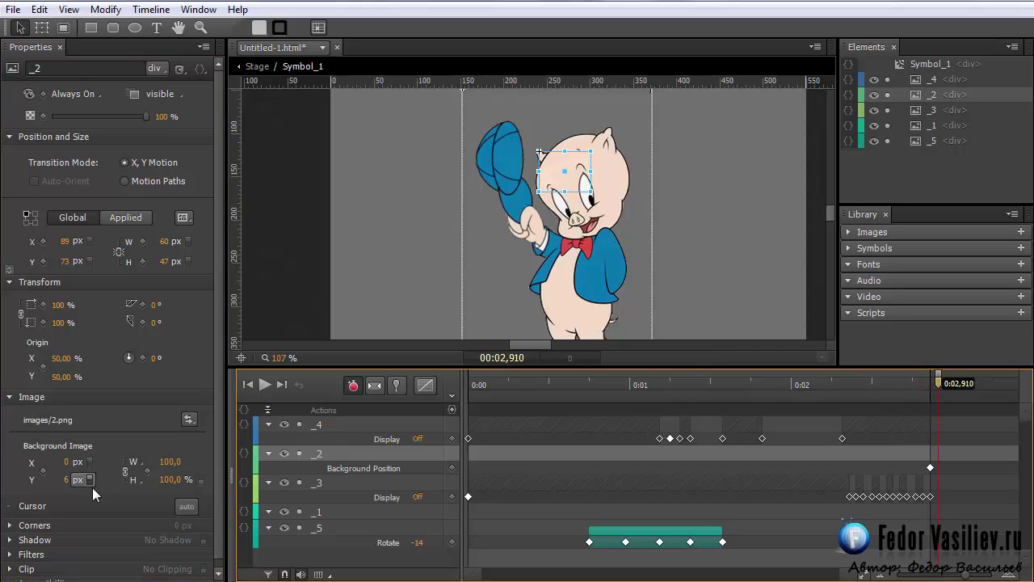
pyautogui.click(69, 480)
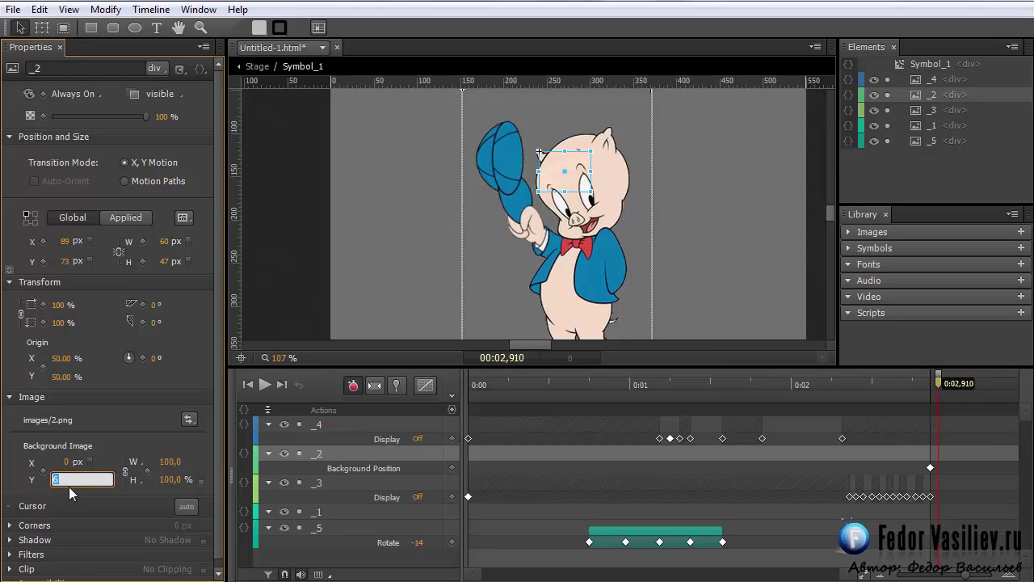
pyautogui.press('Return')
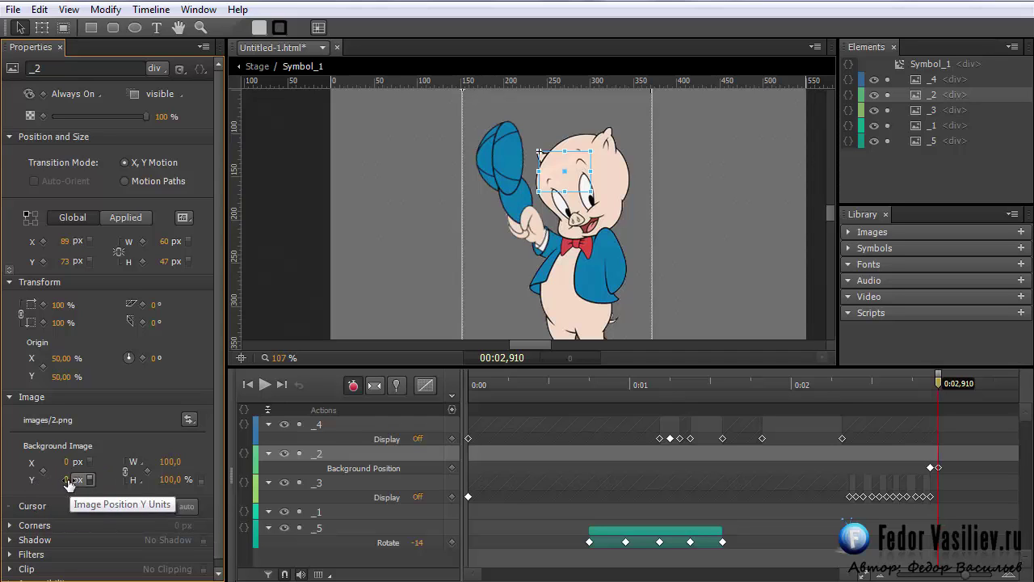
# Copy the eyebrows' two background position keyframes at 0:02,860 and 0:02,910 and paste them at 0:02,950 and 0:03,045
pyautogui.moveTo(941, 381)
pyautogui.mouseDown()
pyautogui.moveTo(926, 385)
pyautogui.moveTo(948, 392)
pyautogui.moveTo(926, 388)
pyautogui.moveTo(938, 386)
pyautogui.mouseUp()
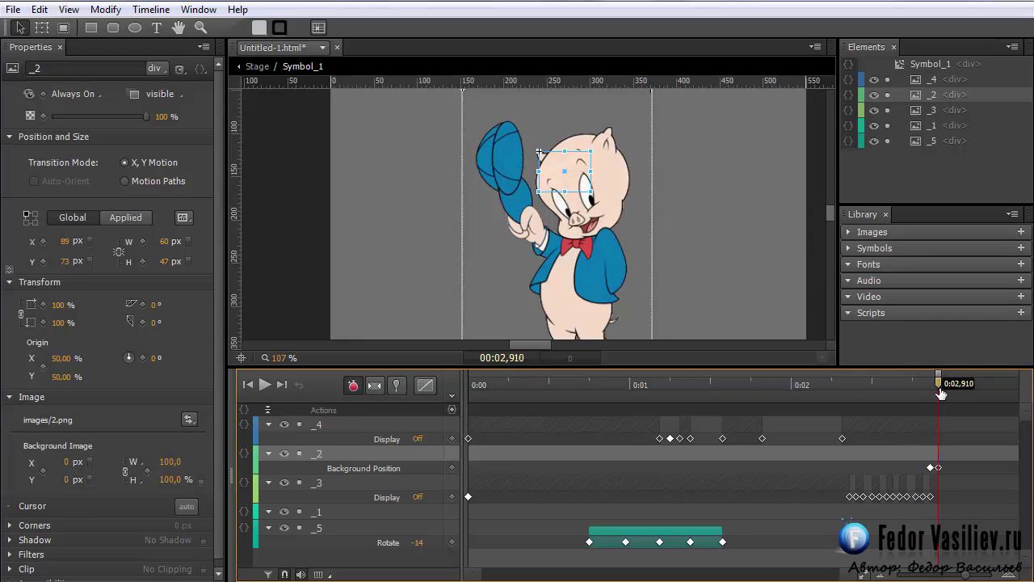
pyautogui.click(934, 469)
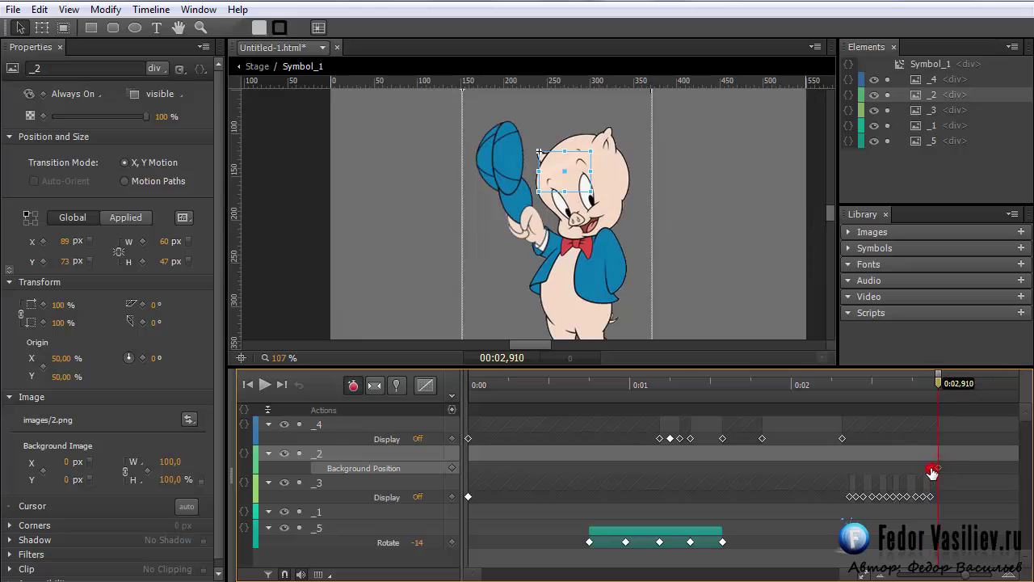
pyautogui.rightClick(939, 472)
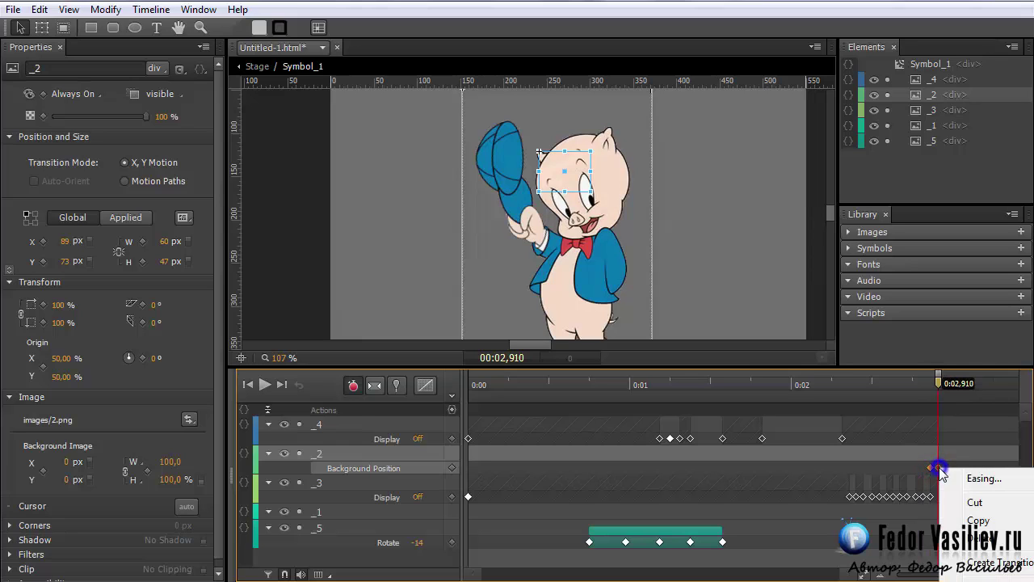
pyautogui.click(984, 521)
pyautogui.moveTo(939, 378); pyautogui.dragTo(945, 385)
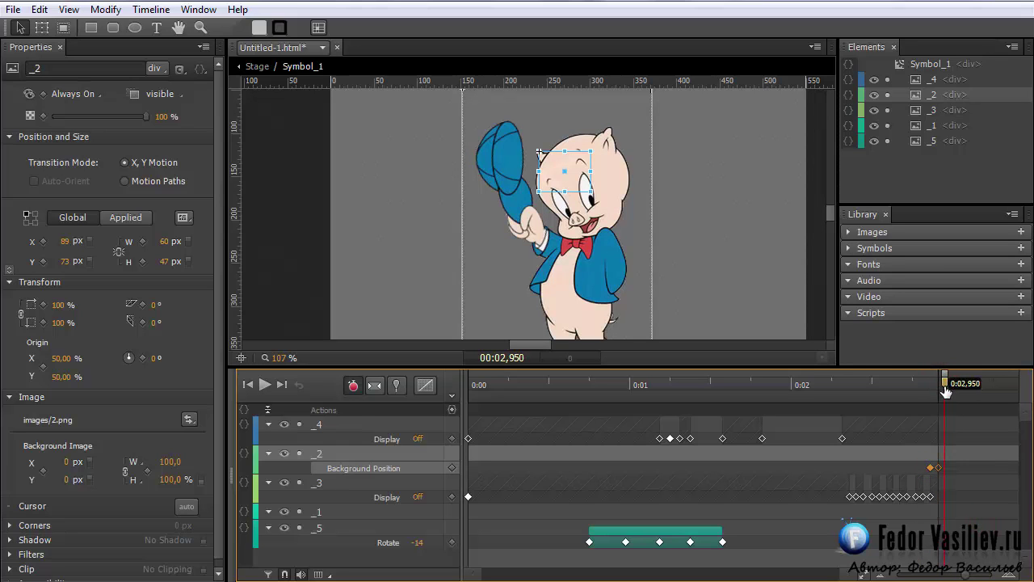
pyautogui.rightClick(945, 469)
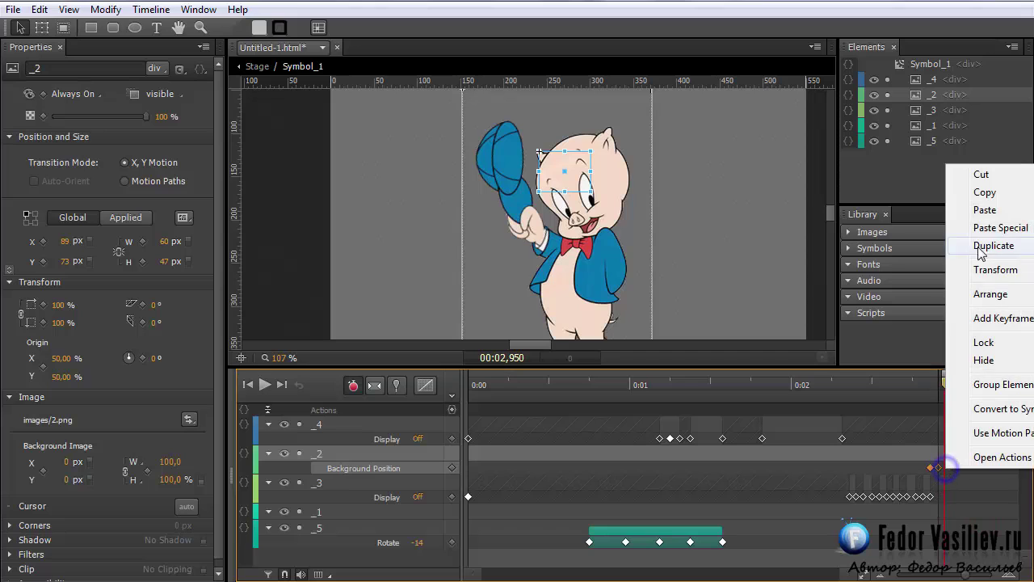
pyautogui.click(986, 211)
pyautogui.moveTo(954, 386); pyautogui.dragTo(961, 391)
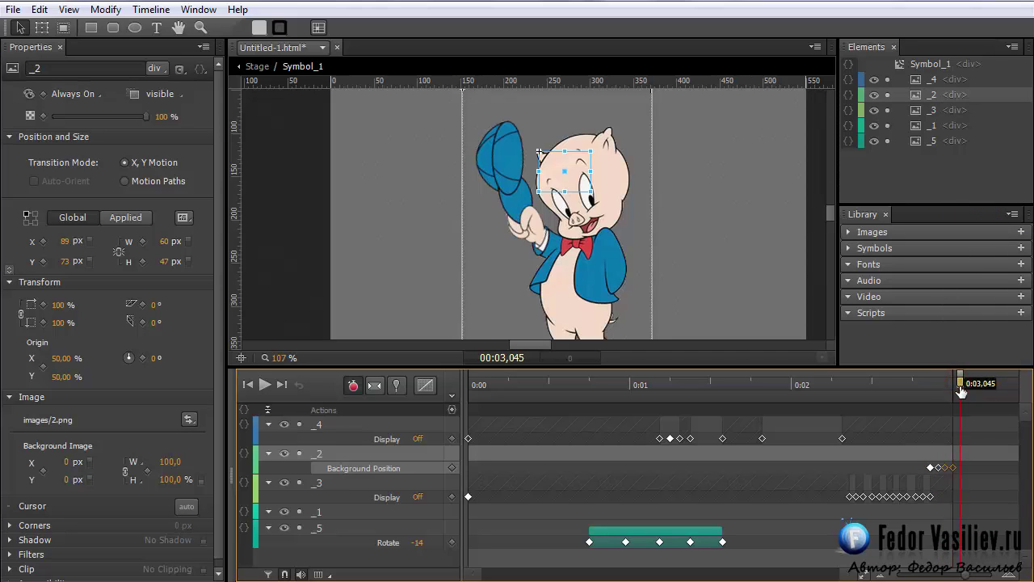
pyautogui.rightClick(960, 467)
pyautogui.click(992, 212)
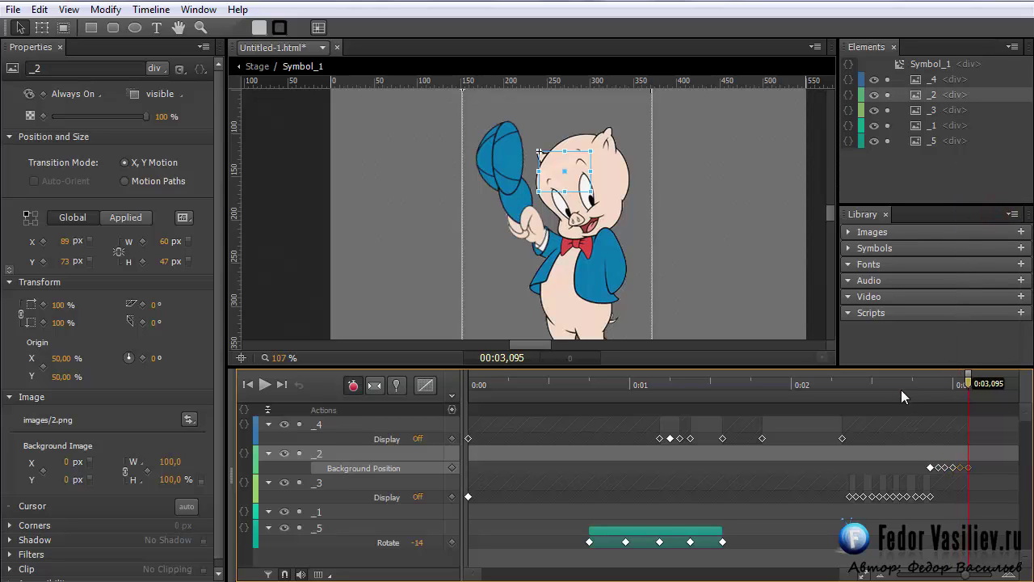
# Preview the eyebrow movement twice from near the start and scrub back to its first keyframes
pyautogui.click(481, 383)
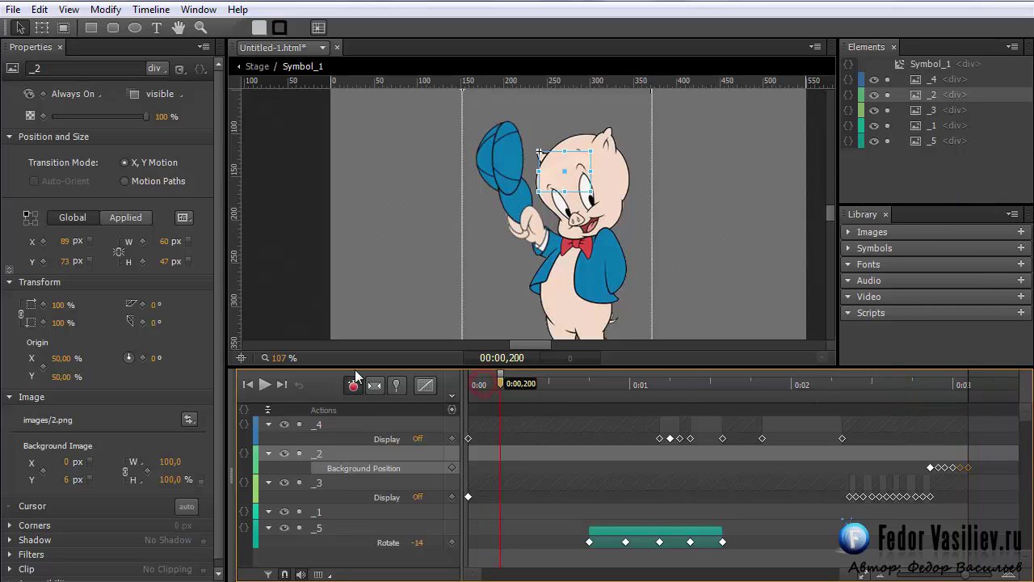
pyautogui.click(264, 384)
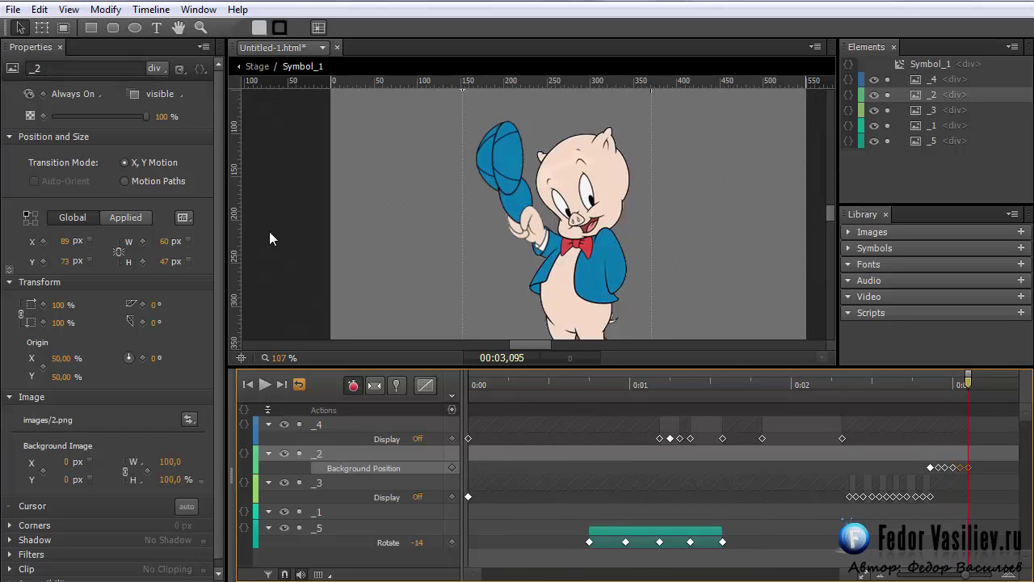
pyautogui.moveTo(967, 378); pyautogui.dragTo(933, 387)
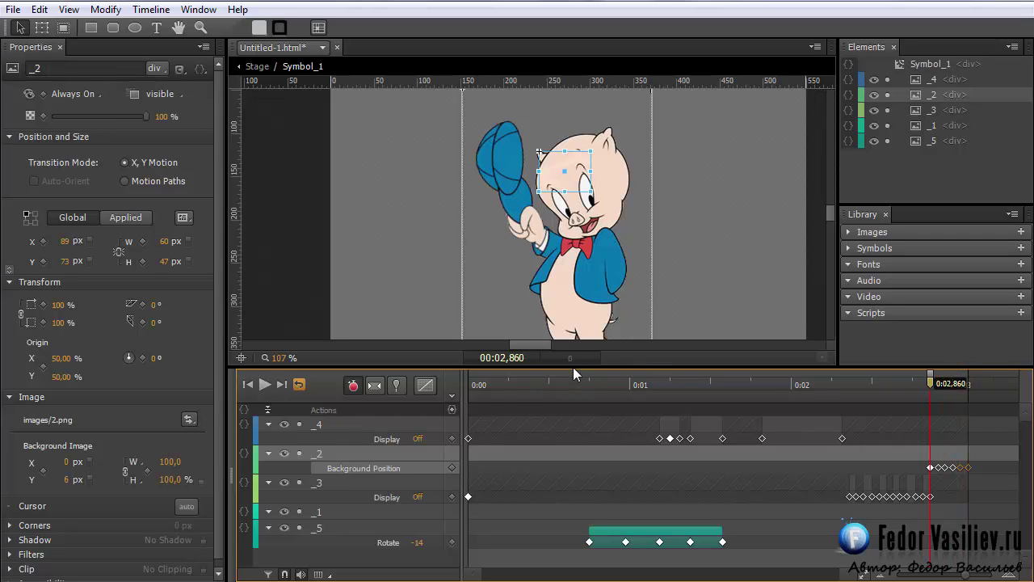
pyautogui.click(425, 288)
pyautogui.click(537, 384)
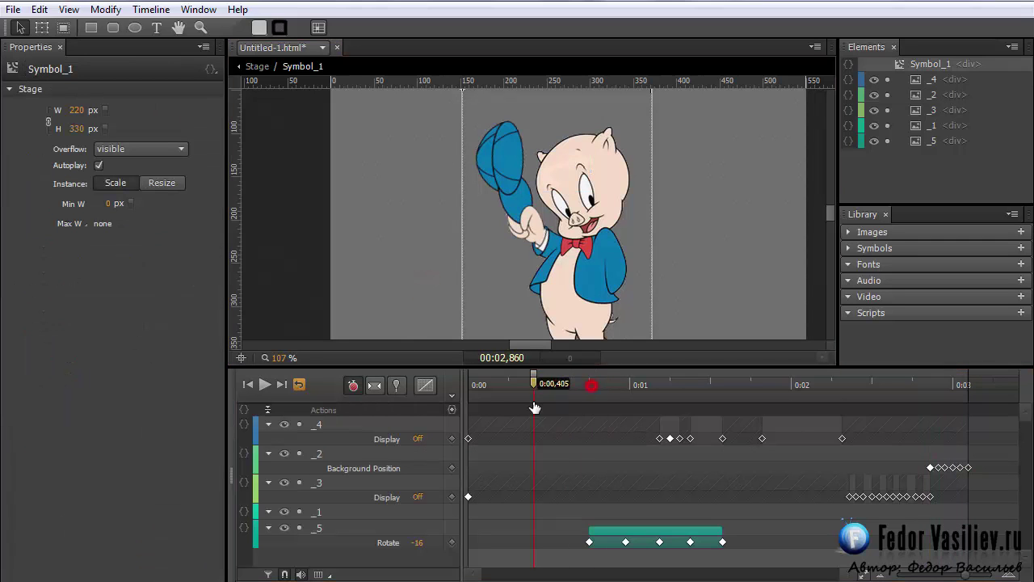
pyautogui.click(265, 385)
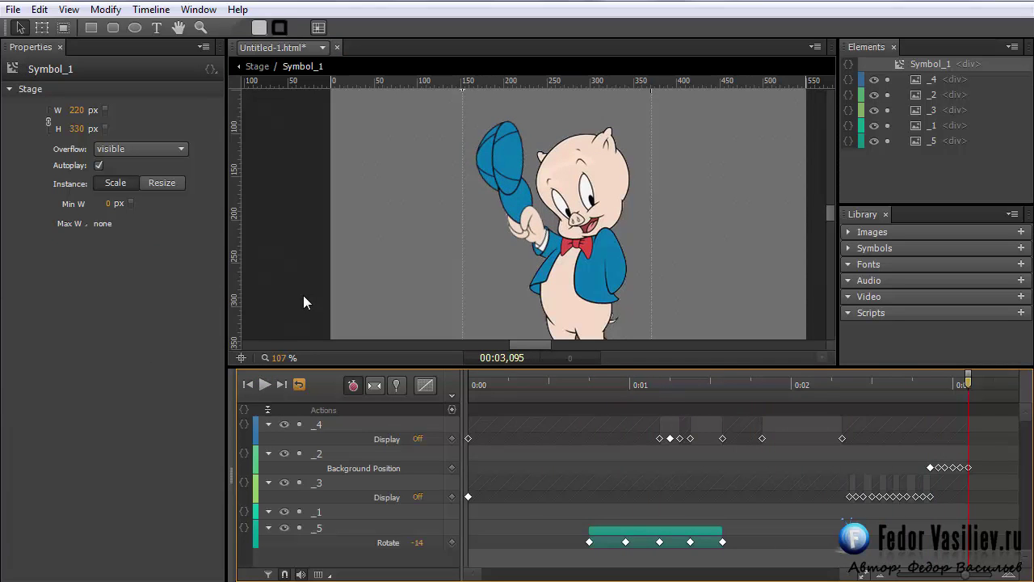
pyautogui.moveTo(916, 386)
pyautogui.mouseDown()
pyautogui.moveTo(919, 396)
pyautogui.moveTo(983, 403)
pyautogui.moveTo(930, 400)
pyautogui.mouseUp()
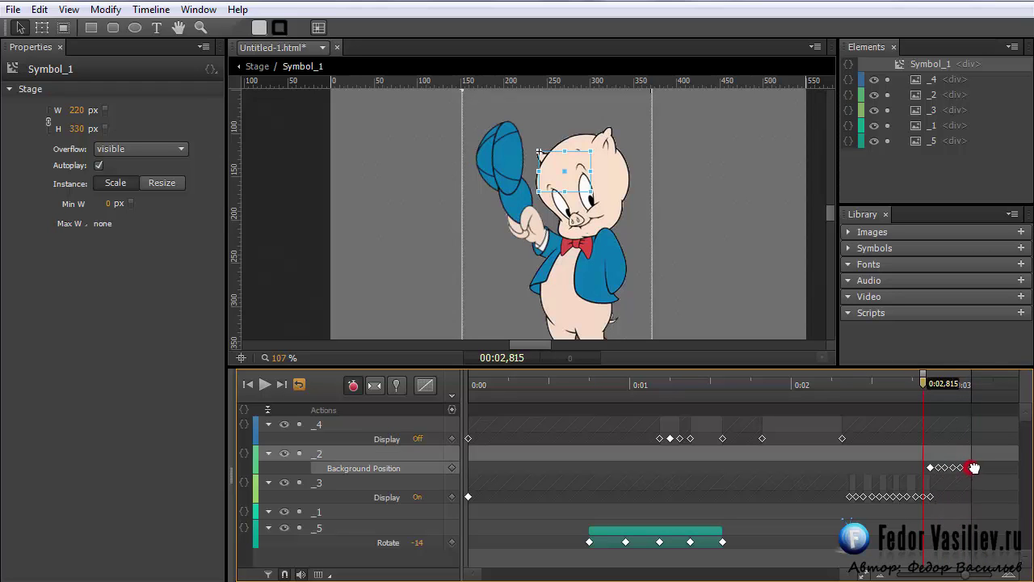
# Spread the eyebrows' background position keyframes farther apart, keeping the first at 0:02,860 and moving the last to 0:03,355
pyautogui.moveTo(968, 468); pyautogui.dragTo(993, 468)
pyautogui.click(965, 469)
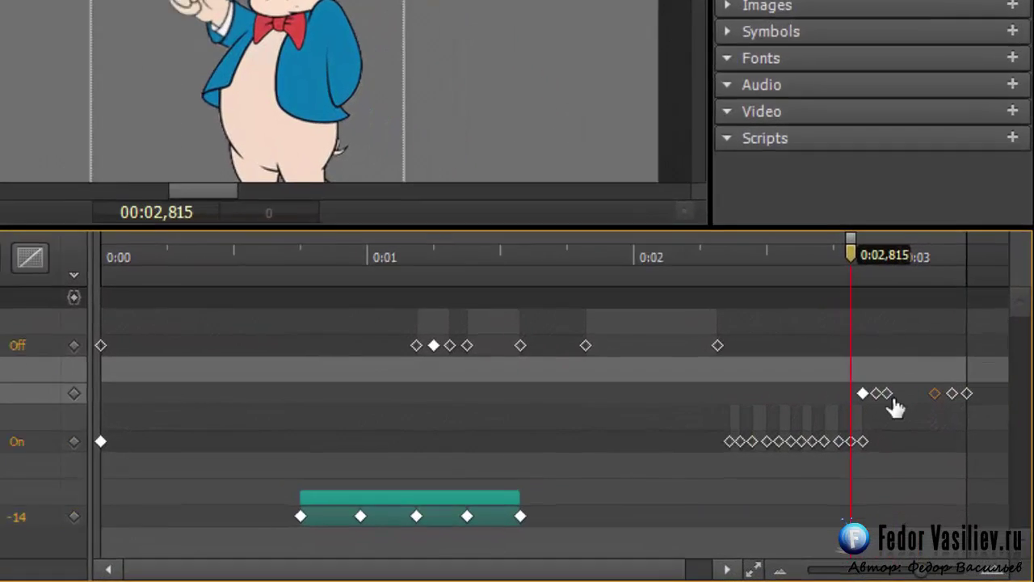
pyautogui.click(949, 467)
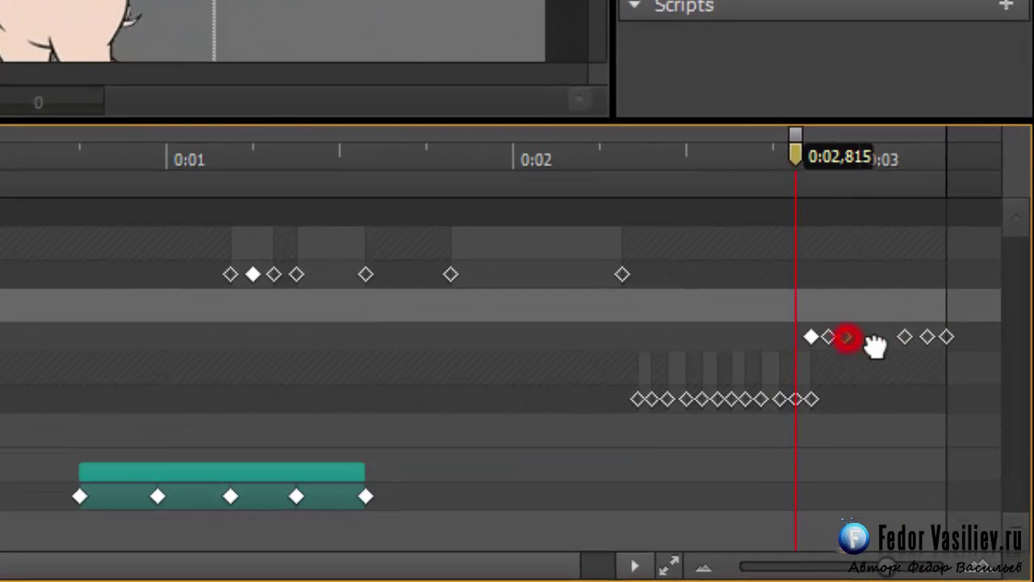
pyautogui.moveTo(831, 336); pyautogui.dragTo(849, 338)
pyautogui.click(887, 336)
pyautogui.moveTo(948, 337)
pyautogui.mouseDown()
pyautogui.moveTo(971, 337)
pyautogui.moveTo(912, 338)
pyautogui.moveTo(983, 338)
pyautogui.mouseUp()
pyautogui.click(949, 337)
pyautogui.click(951, 340)
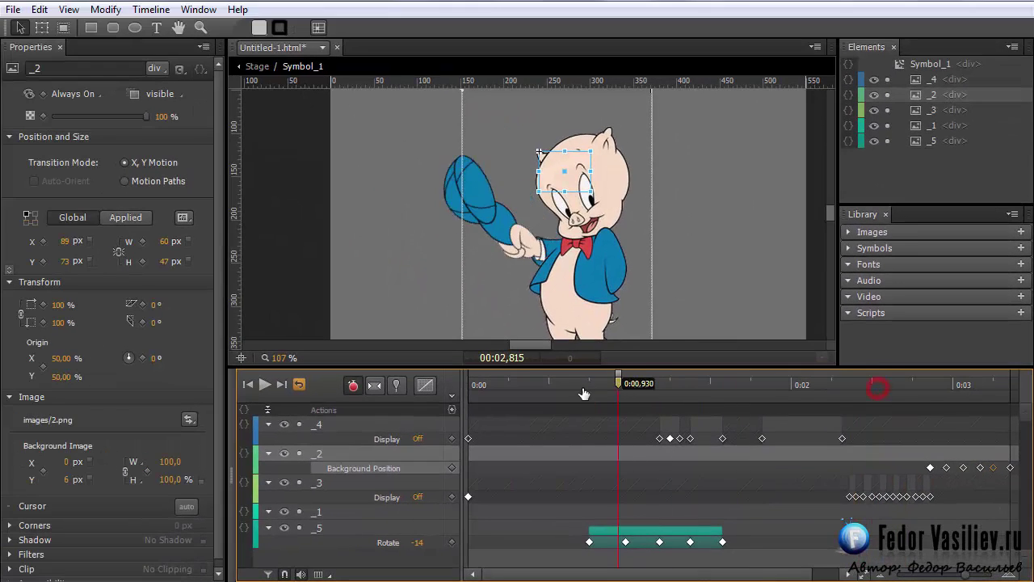
# Preview the slowed eyebrow movement from the start and again from 0:02,731
pyautogui.moveTo(144, 155); pyautogui.dragTo(13, 155)
pyautogui.press('space')
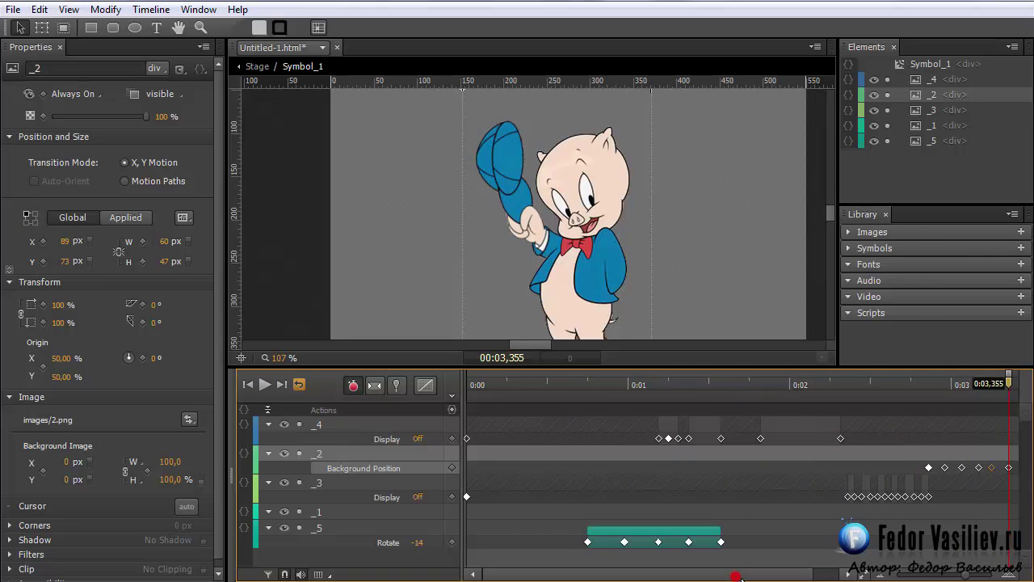
pyautogui.moveTo(824, 571); pyautogui.dragTo(851, 571)
pyautogui.click(867, 391)
pyautogui.click(864, 385)
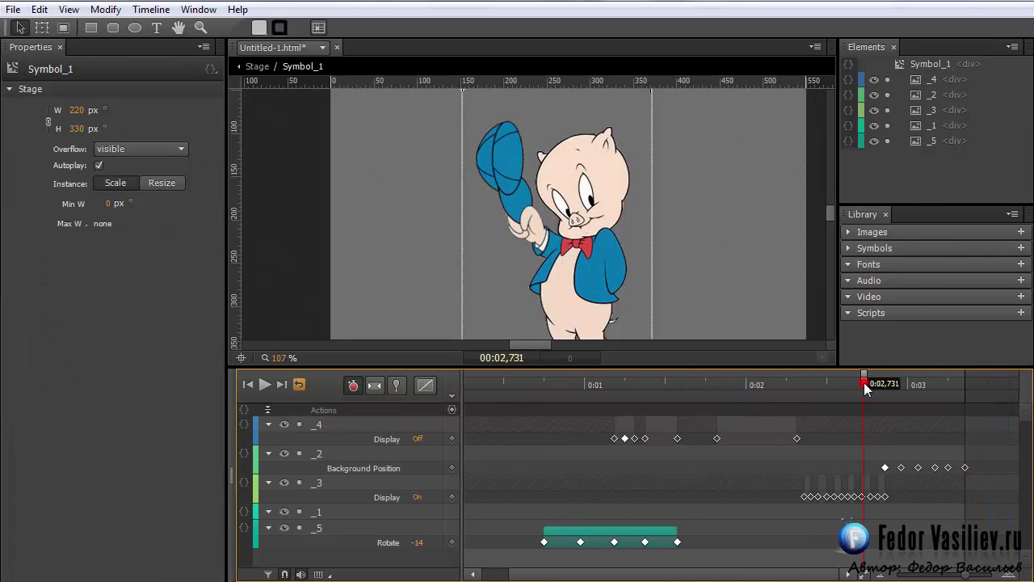
pyautogui.click(265, 385)
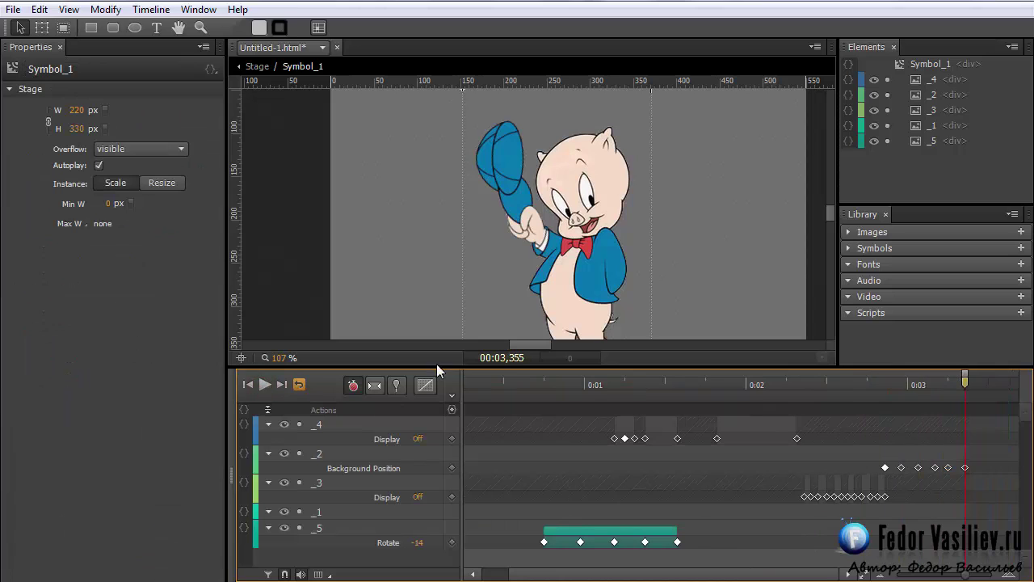
# Turn off Auto-Keyframe Mode and shift all the eyebrows' background position keyframes later so the last one sits at 0:03,495
pyautogui.click(886, 468)
pyautogui.keyDown('shift'); pyautogui.click(902, 468); pyautogui.keyUp('shift')
pyautogui.keyDown('shift'); pyautogui.click(935, 468); pyautogui.keyUp('shift')
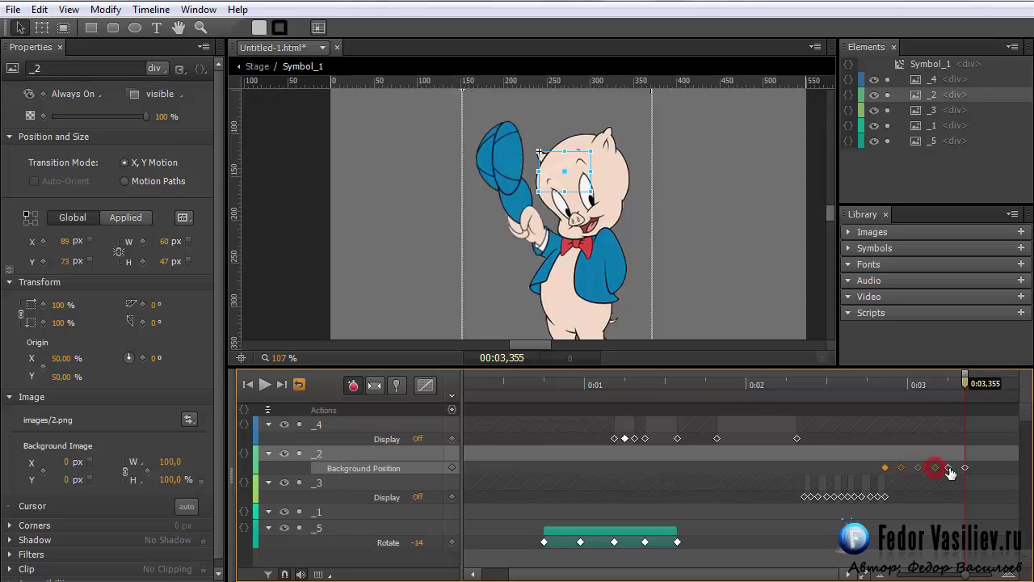
pyautogui.press('Right')
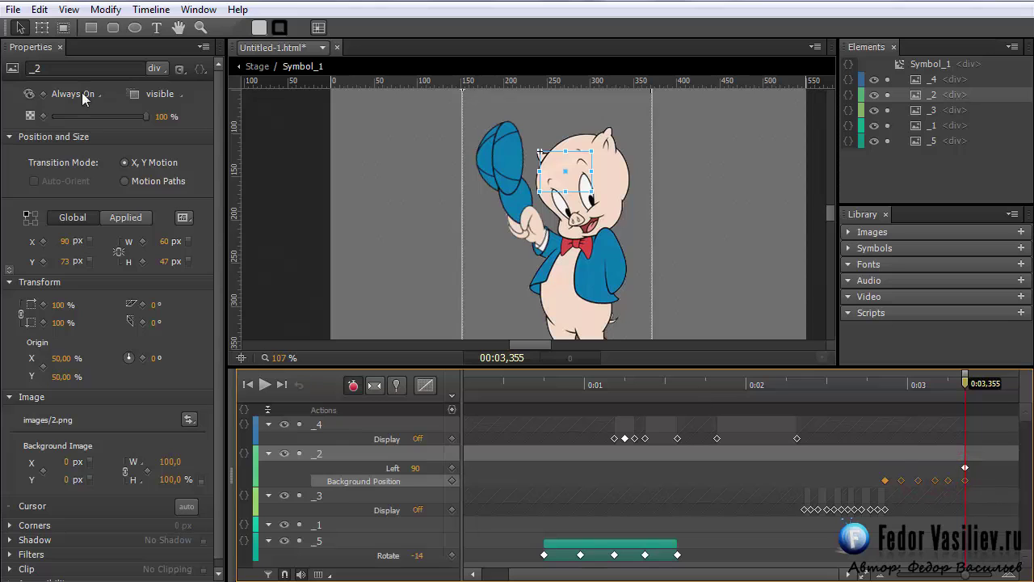
pyautogui.click(39, 9)
pyautogui.click(50, 23)
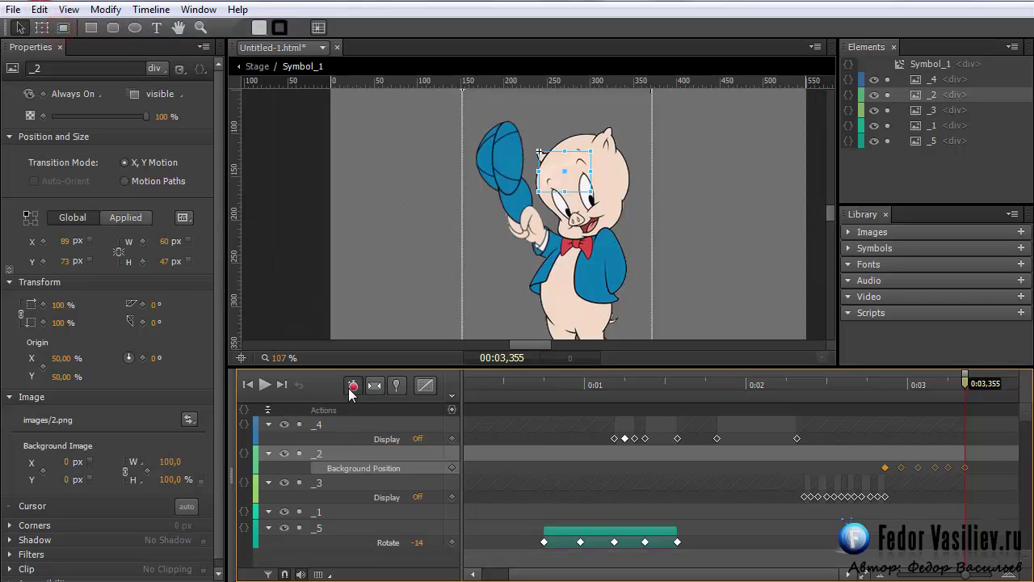
pyautogui.moveTo(967, 473); pyautogui.dragTo(989, 474)
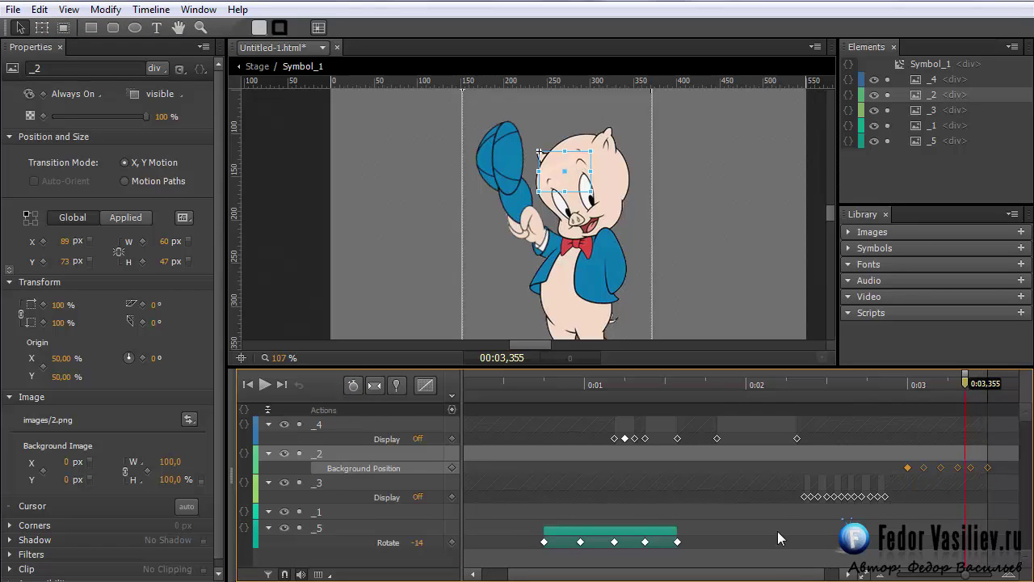
# Preview the shifted eyebrow movement from 0:02,835 and from the start of the timeline
pyautogui.hscroll(1, 808, 565)
pyautogui.click(853, 422)
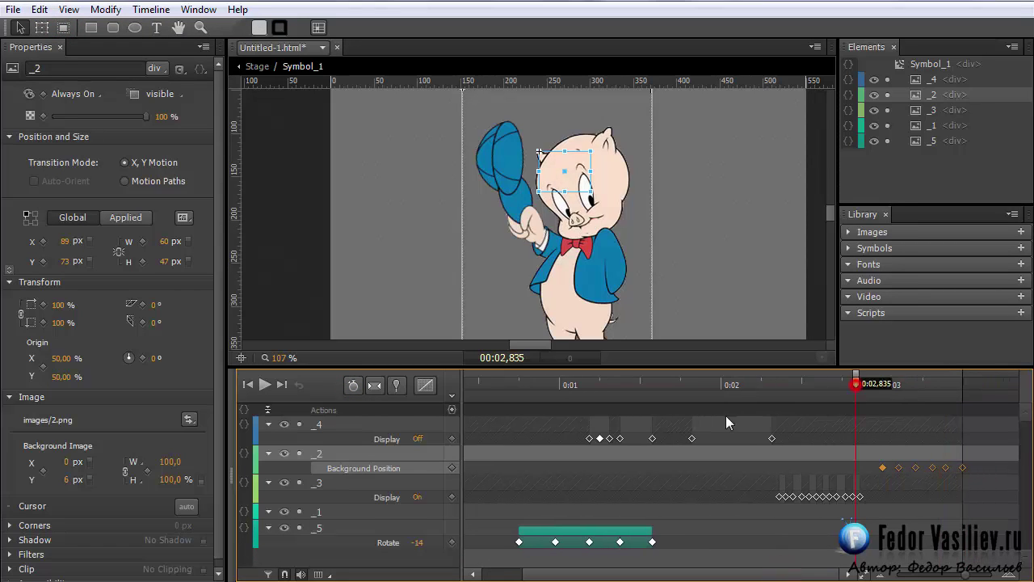
pyautogui.click(264, 385)
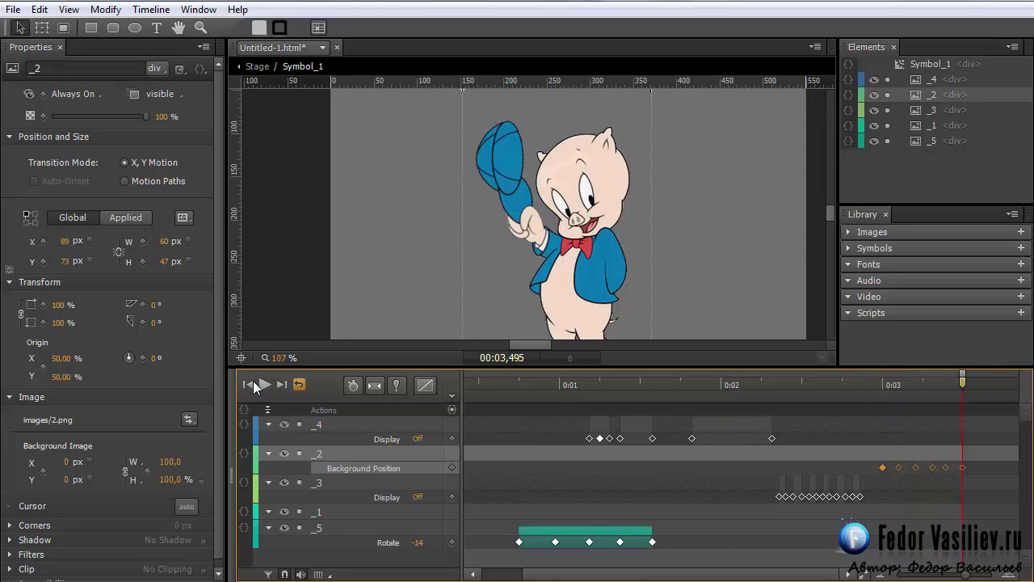
pyautogui.click(253, 383)
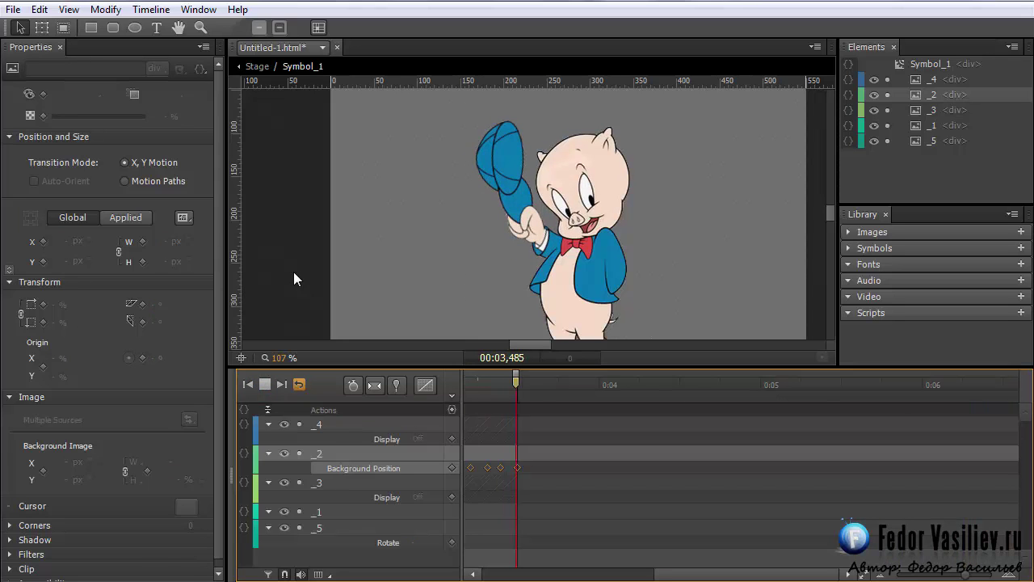
# Set the display of the closed eyes _4 to On at 0:03,599 and Off at 0:03,839
pyautogui.moveTo(703, 579); pyautogui.dragTo(589, 575)
pyautogui.moveTo(935, 380); pyautogui.dragTo(953, 380)
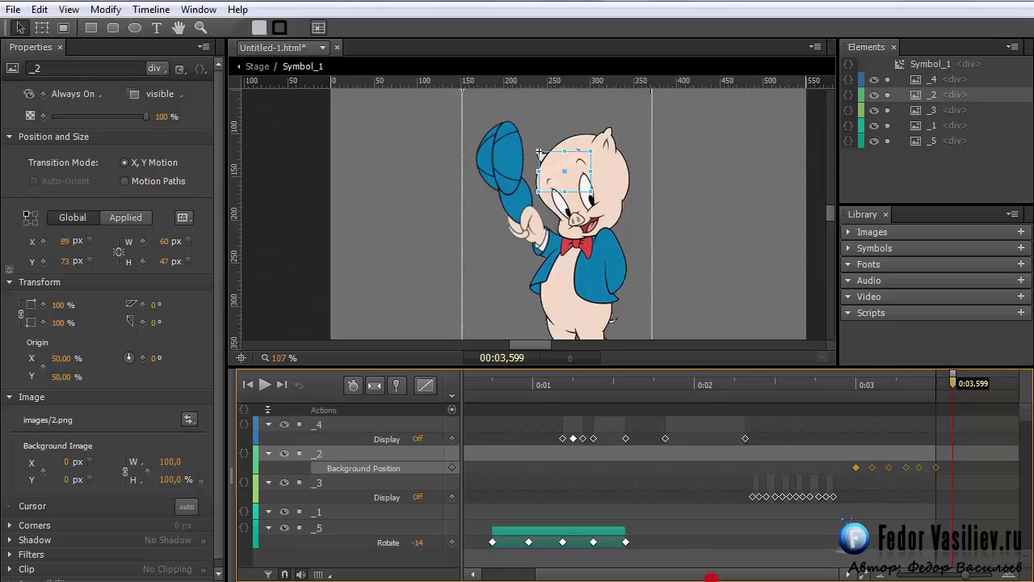
pyautogui.click(368, 424)
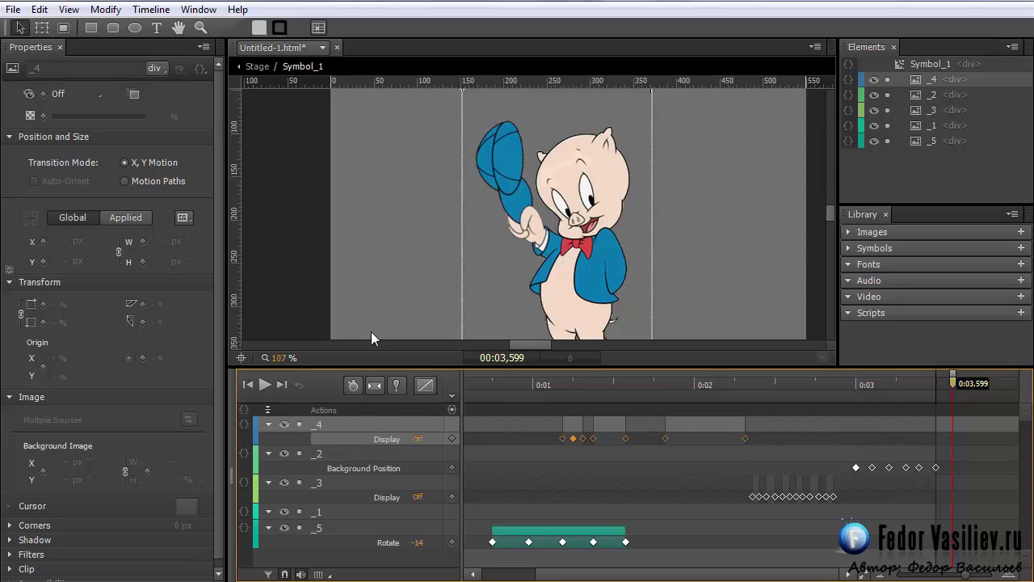
pyautogui.click(64, 93)
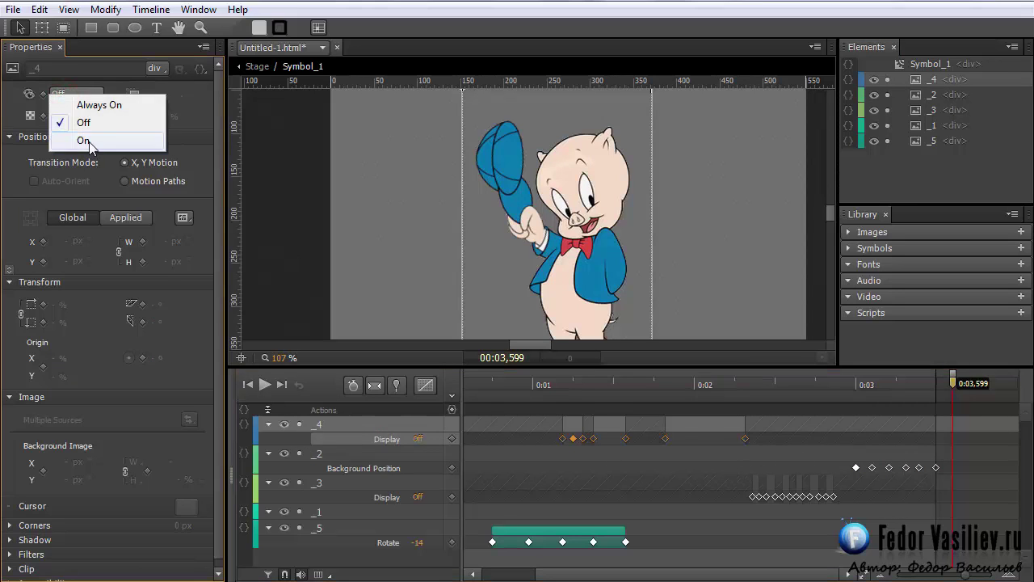
pyautogui.click(91, 143)
pyautogui.moveTo(956, 387); pyautogui.dragTo(993, 394)
pyautogui.click(74, 97)
pyautogui.click(84, 121)
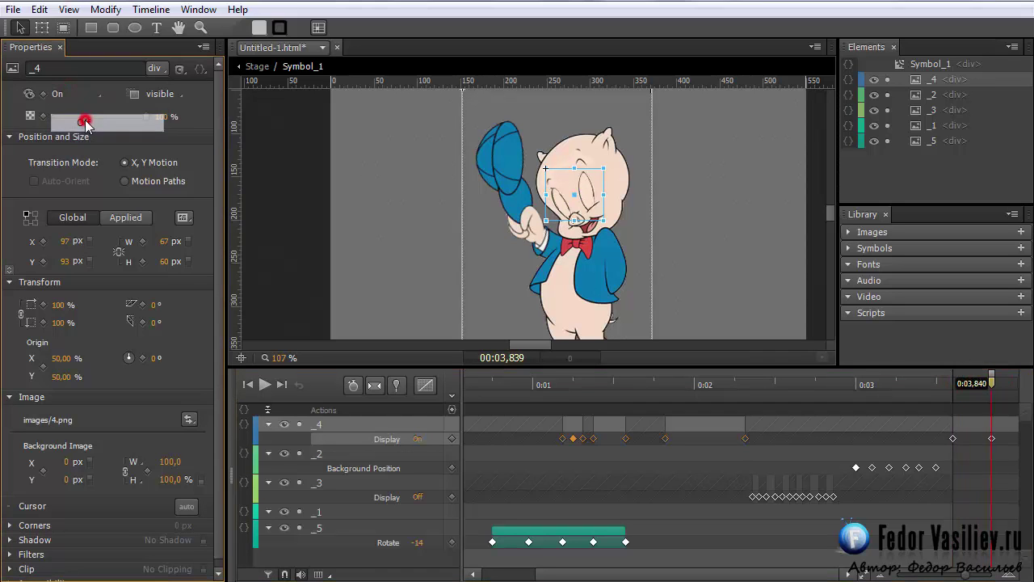
# Preview the whole symbol animation through to the final blink at 0:03,839
pyautogui.click(657, 575)
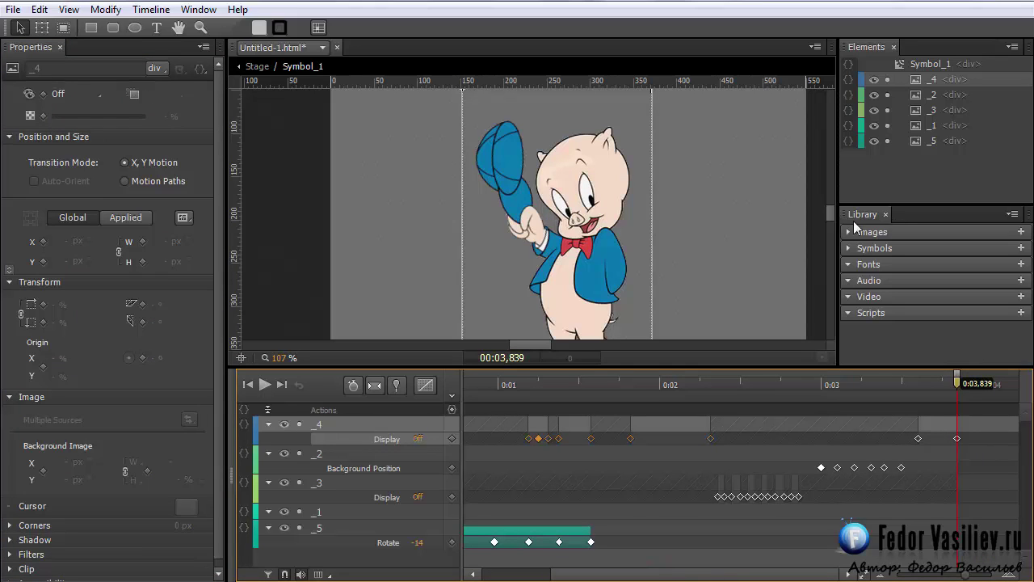
pyautogui.moveTo(653, 574)
pyautogui.mouseDown()
pyautogui.moveTo(544, 579)
pyautogui.moveTo(585, 580)
pyautogui.mouseUp()
pyautogui.moveTo(669, 574); pyautogui.dragTo(697, 580)
pyautogui.moveTo(948, 391); pyautogui.dragTo(561, 436)
pyautogui.click(265, 384)
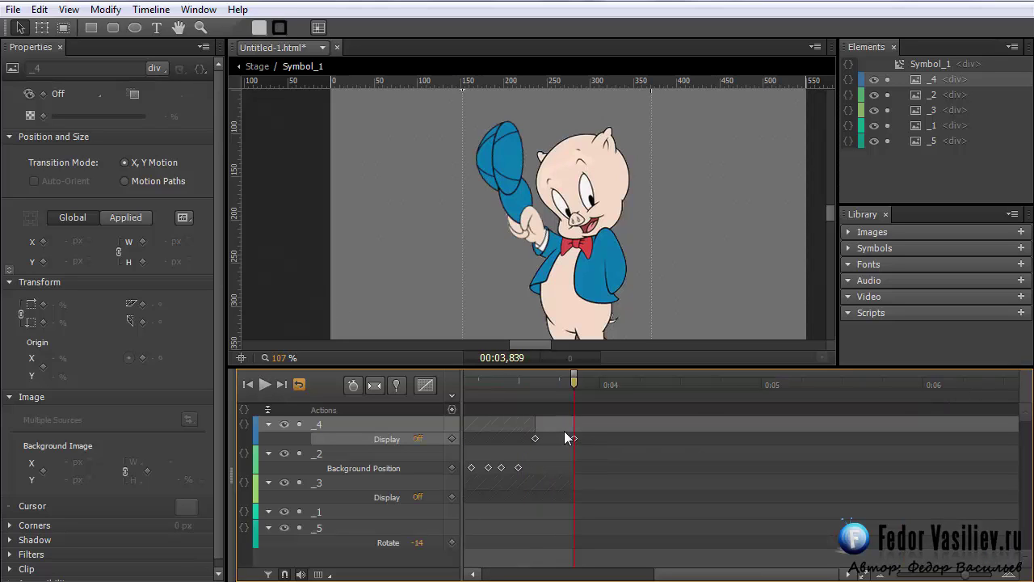
# Insert a timeline trigger at 0:03,905 with a Playback Play action targeting Symbol_1
pyautogui.moveTo(574, 383); pyautogui.dragTo(584, 383)
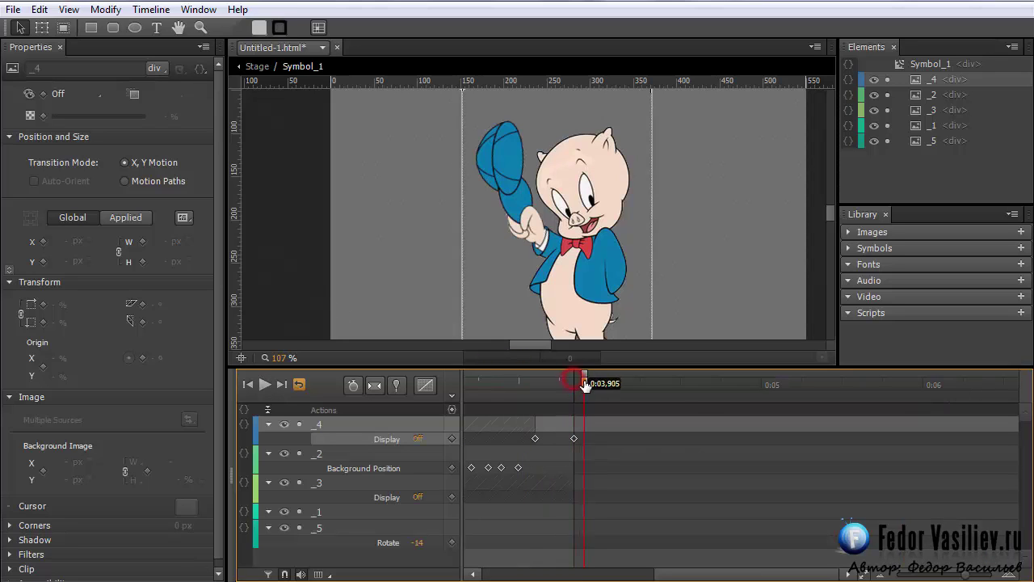
pyautogui.moveTo(719, 579); pyautogui.dragTo(676, 572)
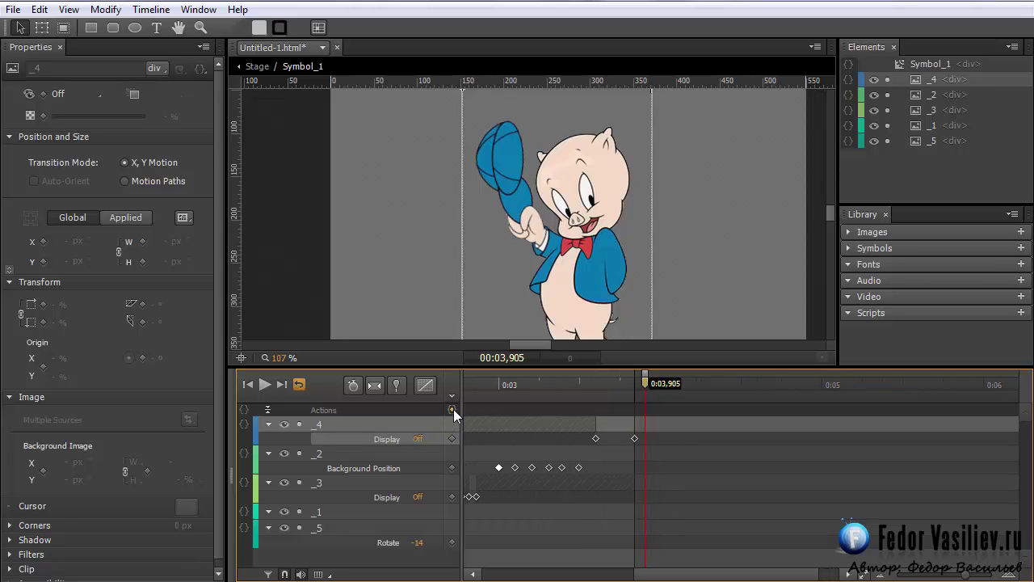
pyautogui.click(453, 410)
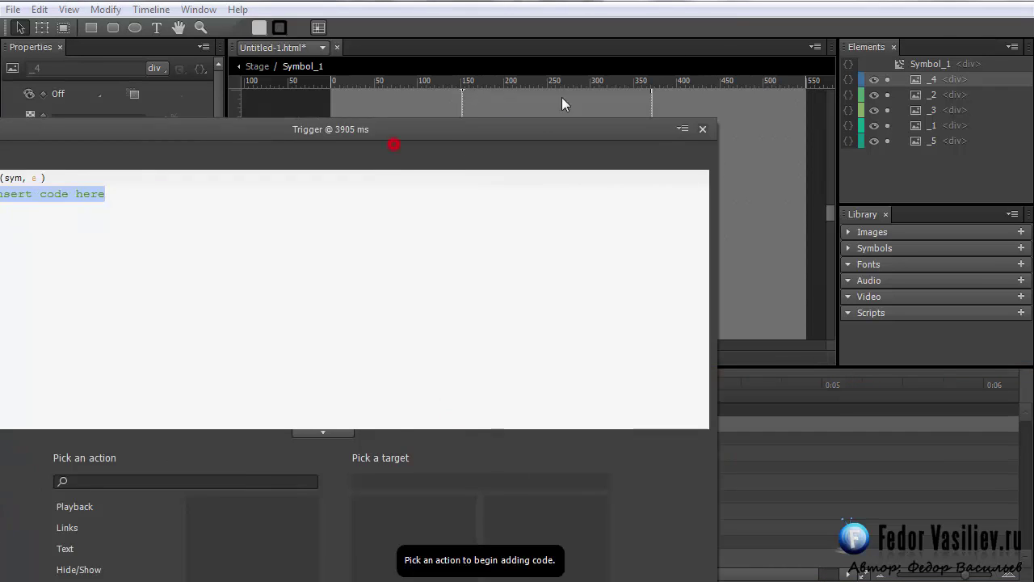
pyautogui.moveTo(562, 97); pyautogui.dragTo(735, 6)
pyautogui.click(339, 388)
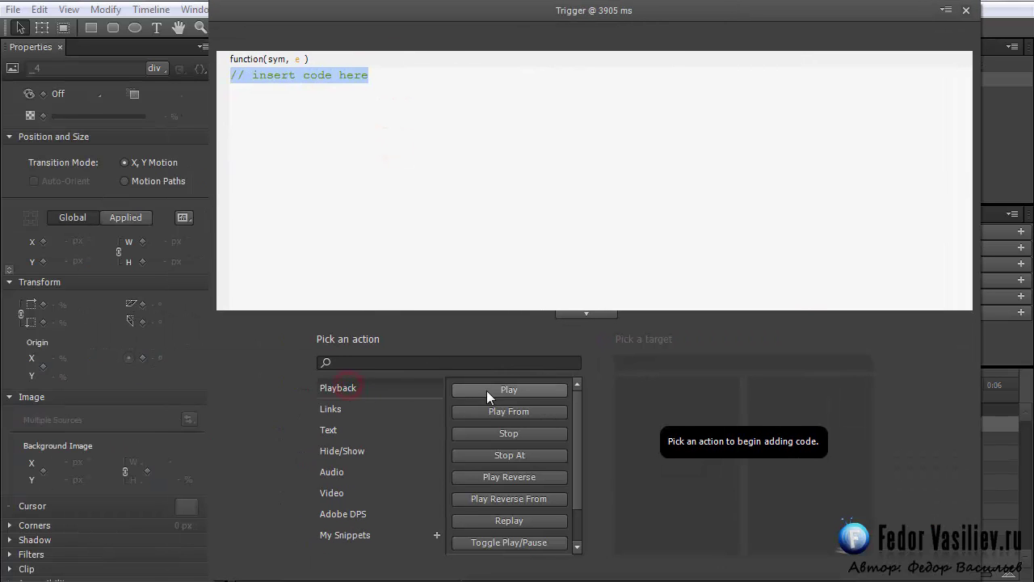
pyautogui.click(486, 390)
pyautogui.click(640, 411)
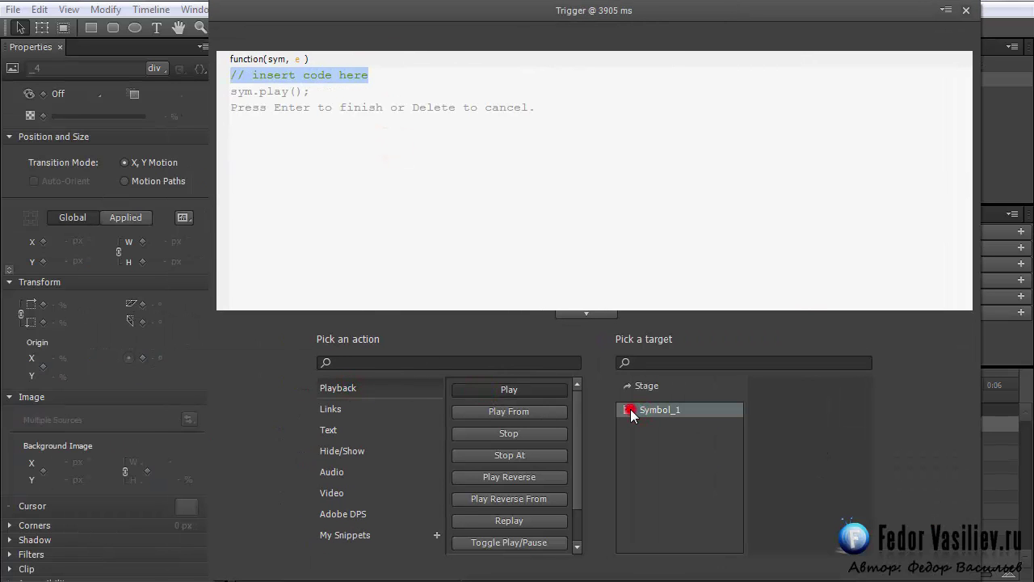
pyautogui.click(966, 11)
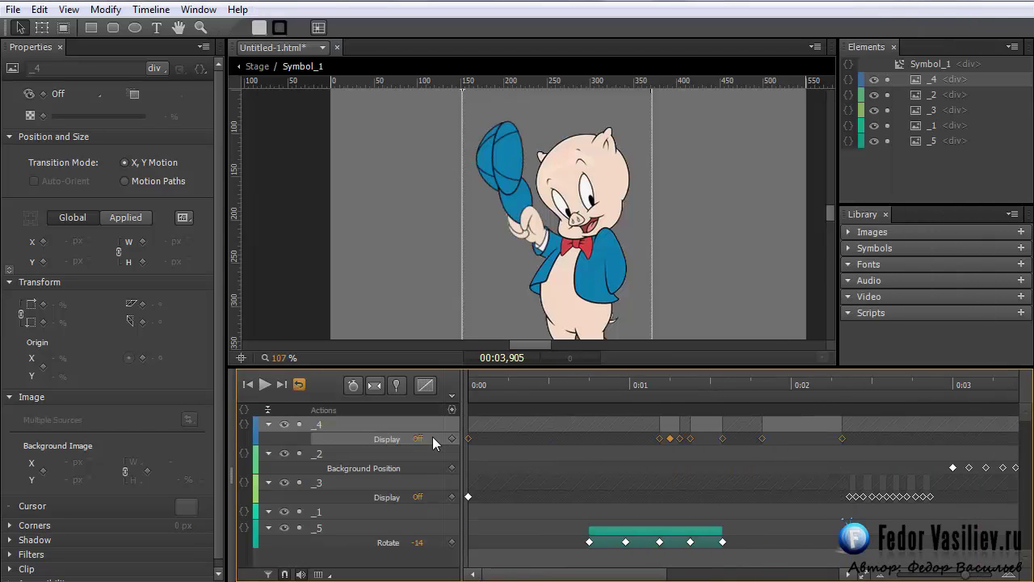
# Insert a timeline label named 1 at 0:00,750, where the rotation of the hat arm _5 starts
pyautogui.click(492, 384)
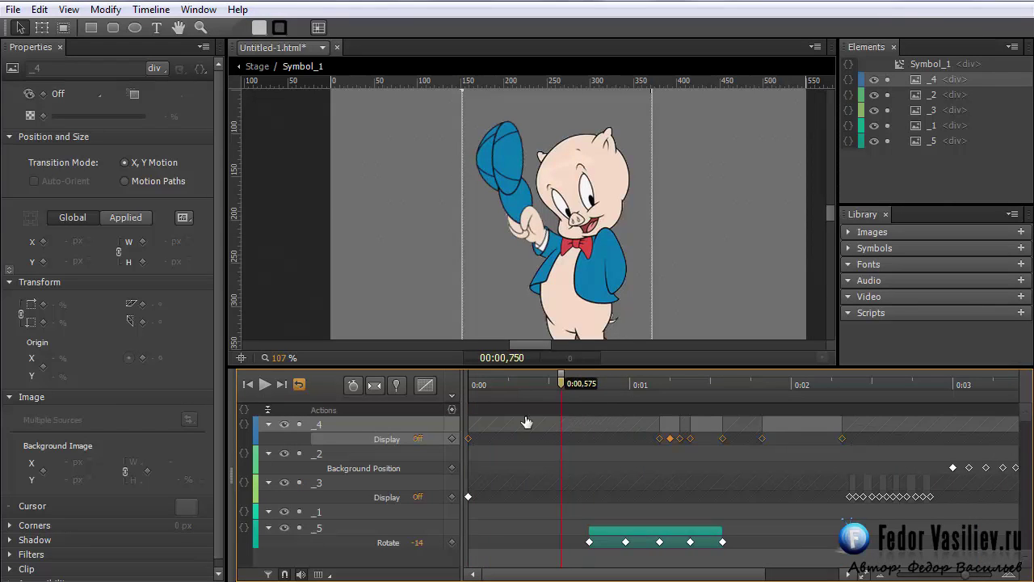
pyautogui.press('space')
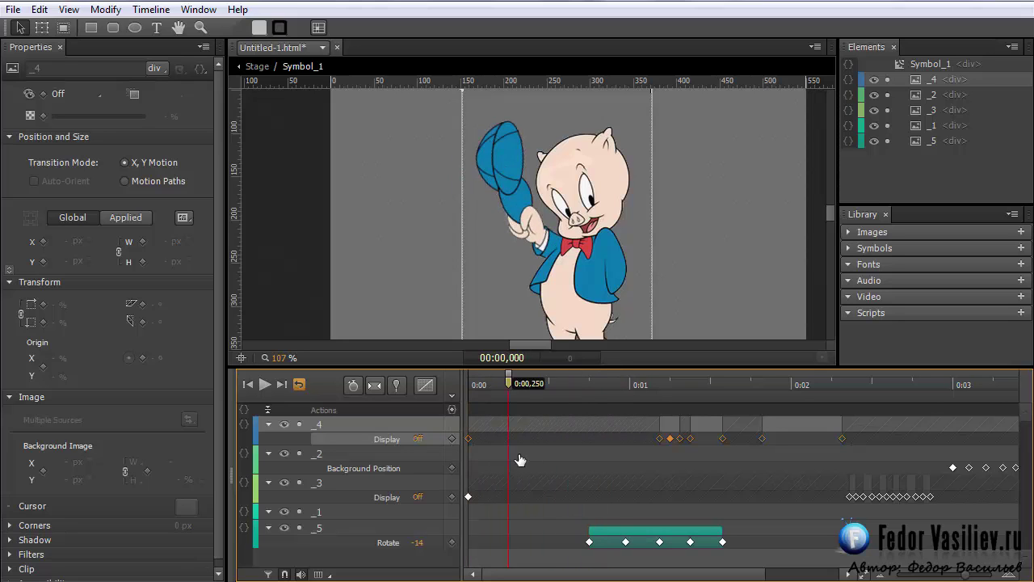
pyautogui.click(482, 467)
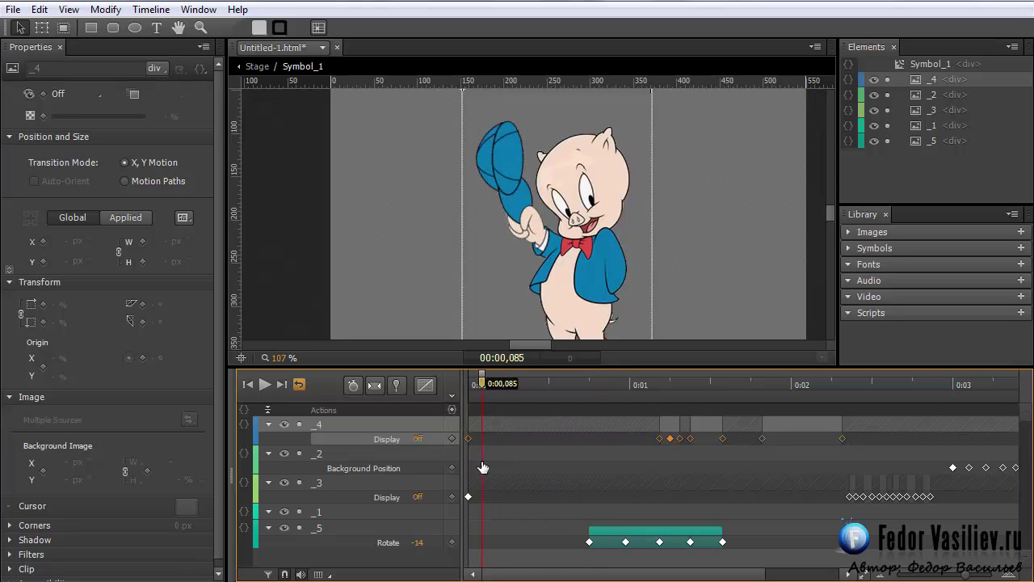
pyautogui.moveTo(467, 382); pyautogui.dragTo(589, 444)
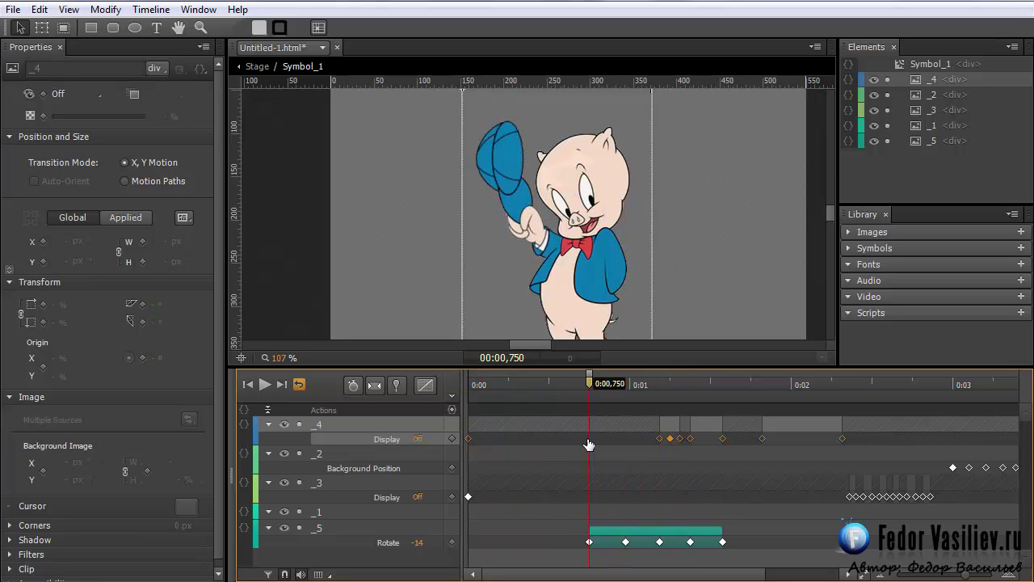
pyautogui.moveTo(588, 389); pyautogui.dragTo(590, 399)
pyautogui.moveTo(571, 390); pyautogui.dragTo(589, 424)
pyautogui.click(451, 397)
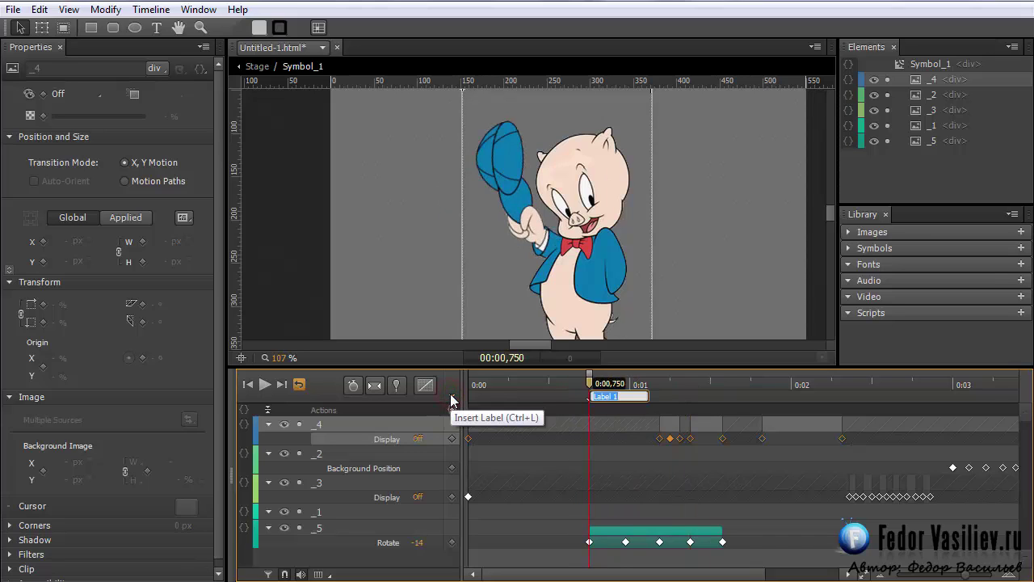
pyautogui.write('1')
pyautogui.press('Return')
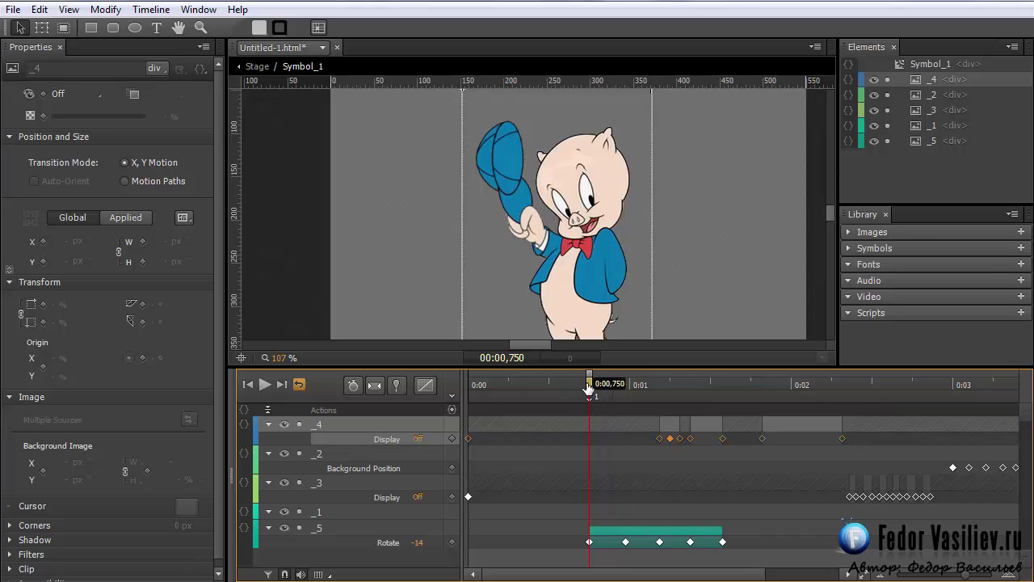
# Edit the code of the trigger at 0:03,905 to sym.play("1"); so playback loops from the label
pyautogui.moveTo(588, 572); pyautogui.dragTo(661, 572)
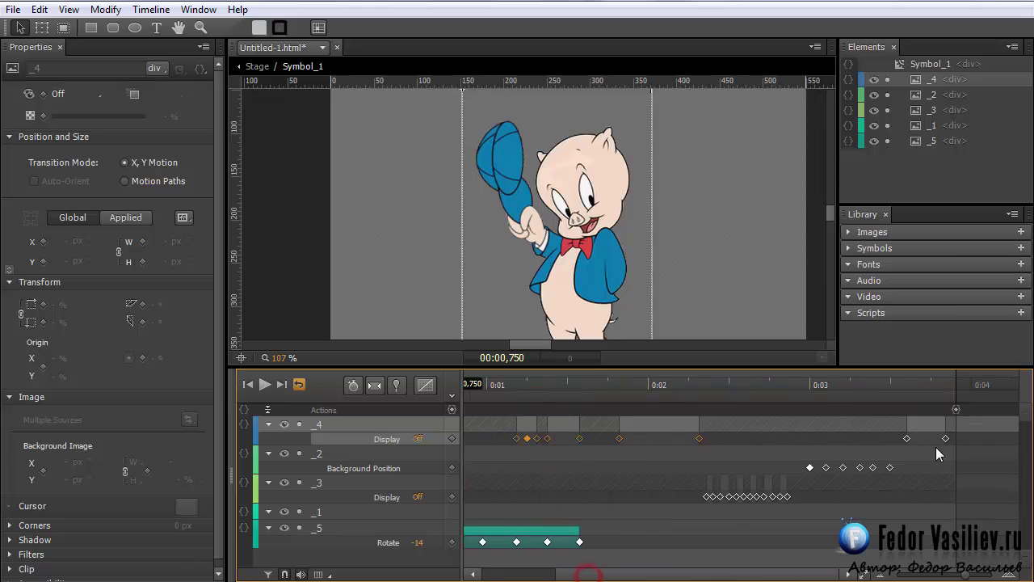
pyautogui.doubleClick(958, 412)
pyautogui.click(365, 139)
pyautogui.write('"");')
pyautogui.click(349, 144)
pyautogui.write('1");')
pyautogui.doubleClick(303, 144)
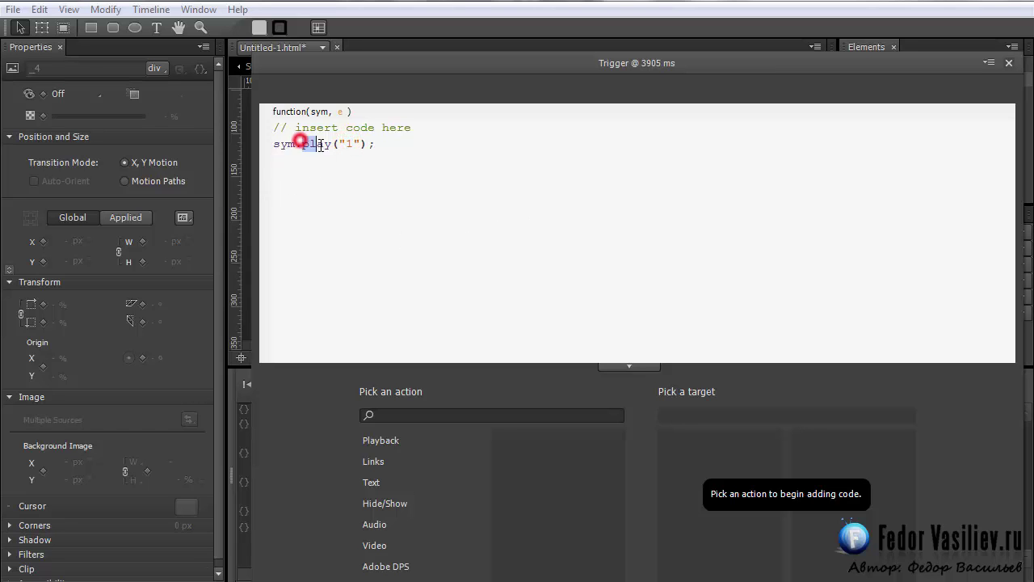
pyautogui.click(351, 143)
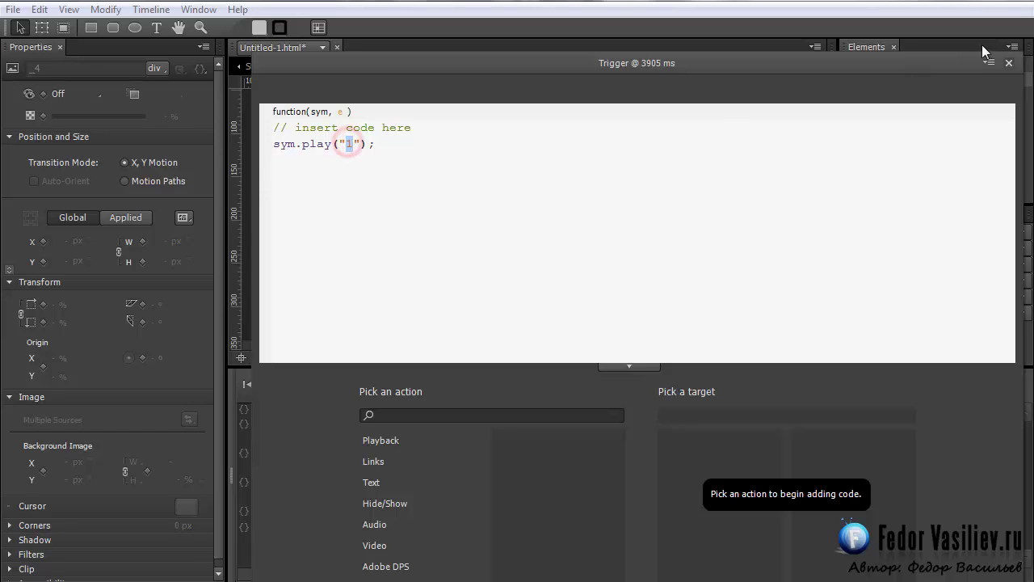
pyautogui.click(1008, 62)
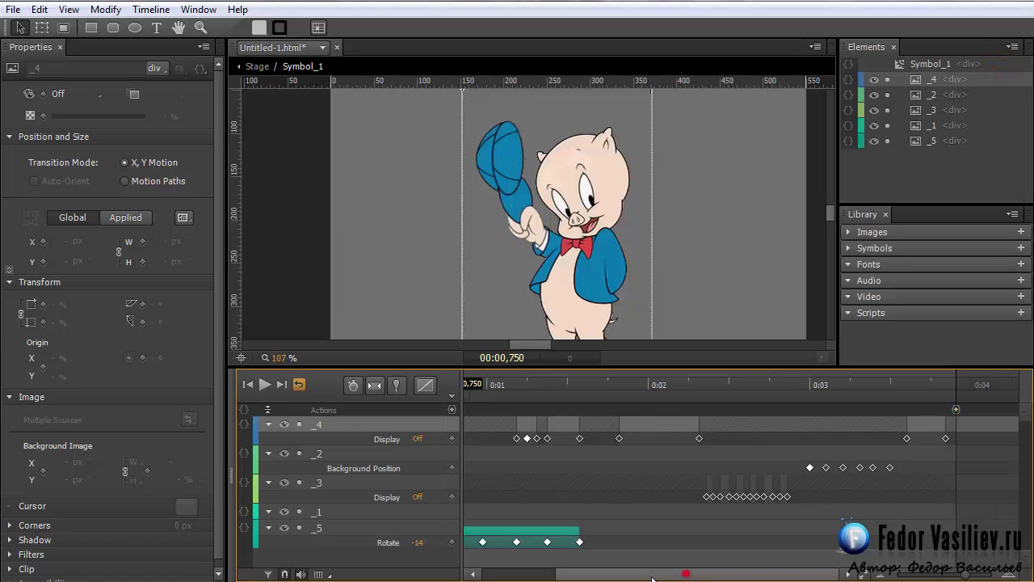
# Preview the looping animation in the browser
pyautogui.moveTo(685, 572); pyautogui.dragTo(598, 576)
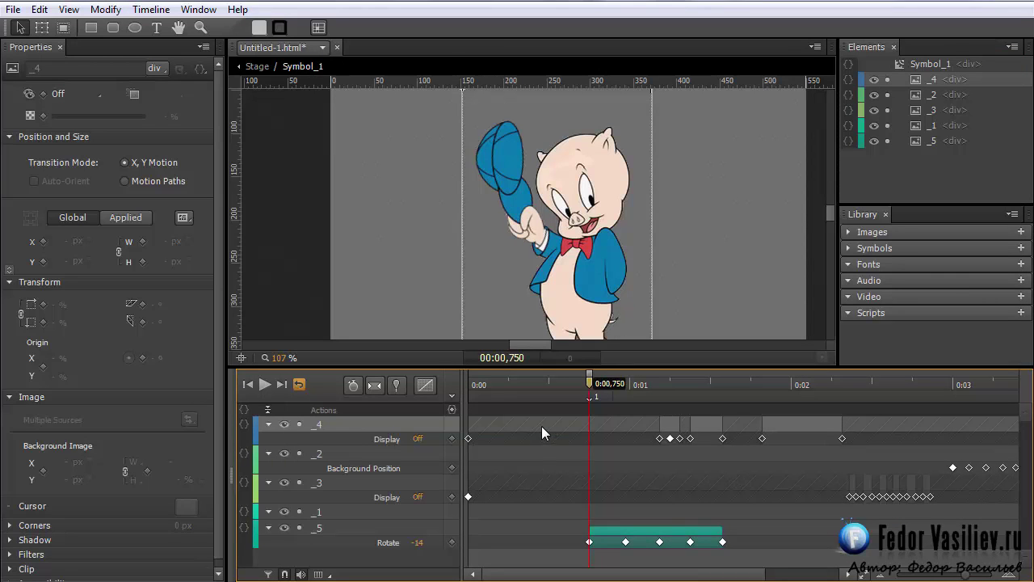
pyautogui.hotkey('ctrl', 'Return')
pyautogui.click(844, 396)
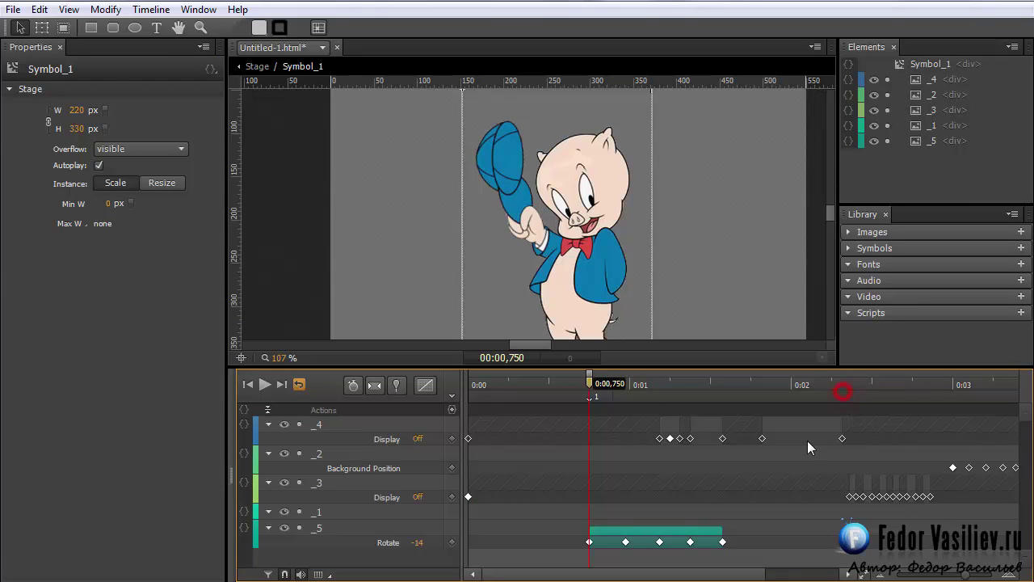
# Examine the mouth _3 display keyframes and the eyebrows _2 background position keyframes through to the final blink
pyautogui.click(398, 489)
pyautogui.moveTo(590, 383); pyautogui.dragTo(924, 461)
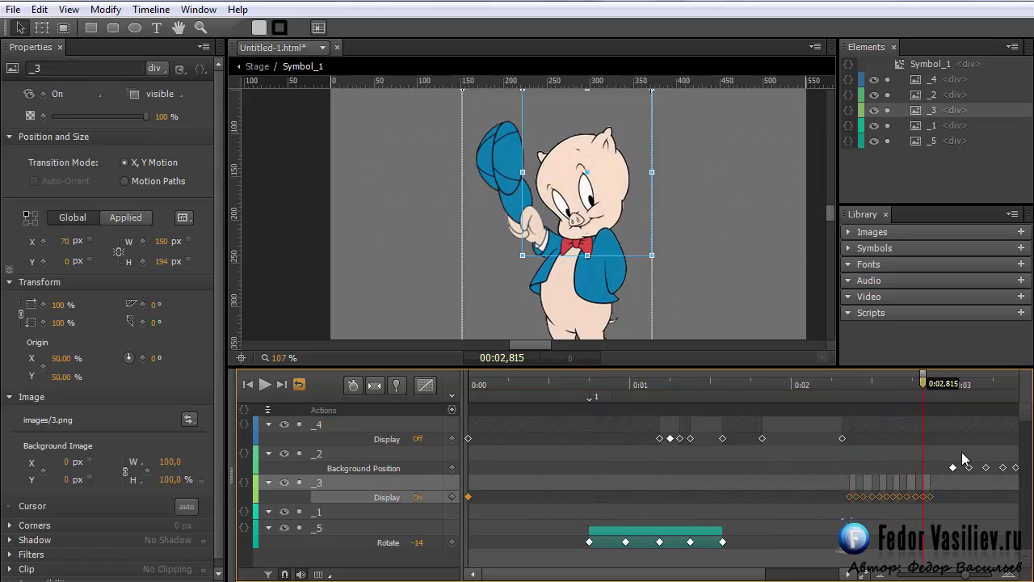
pyautogui.moveTo(920, 380); pyautogui.dragTo(958, 415)
pyautogui.moveTo(735, 574); pyautogui.dragTo(824, 467)
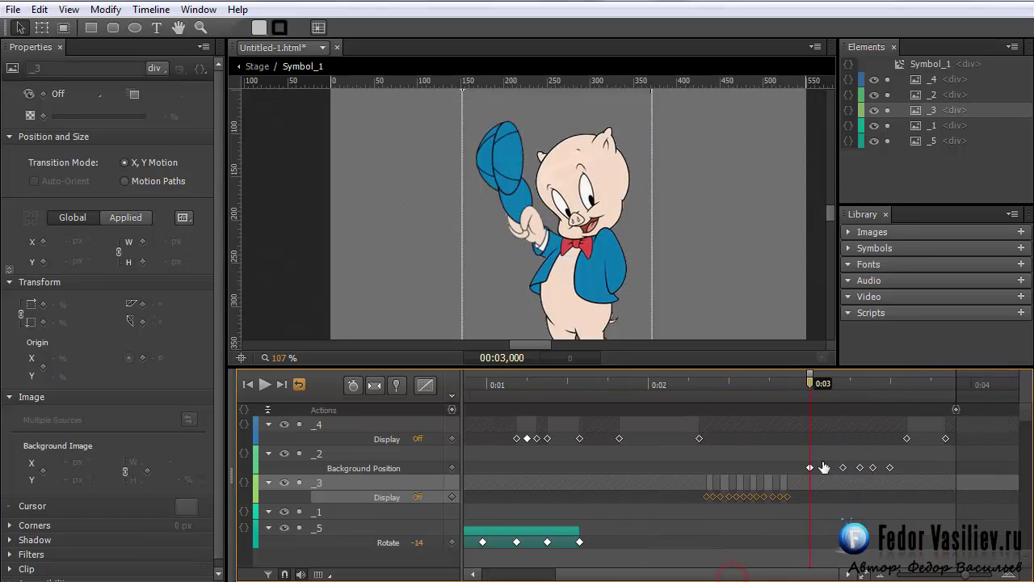
pyautogui.click(818, 453)
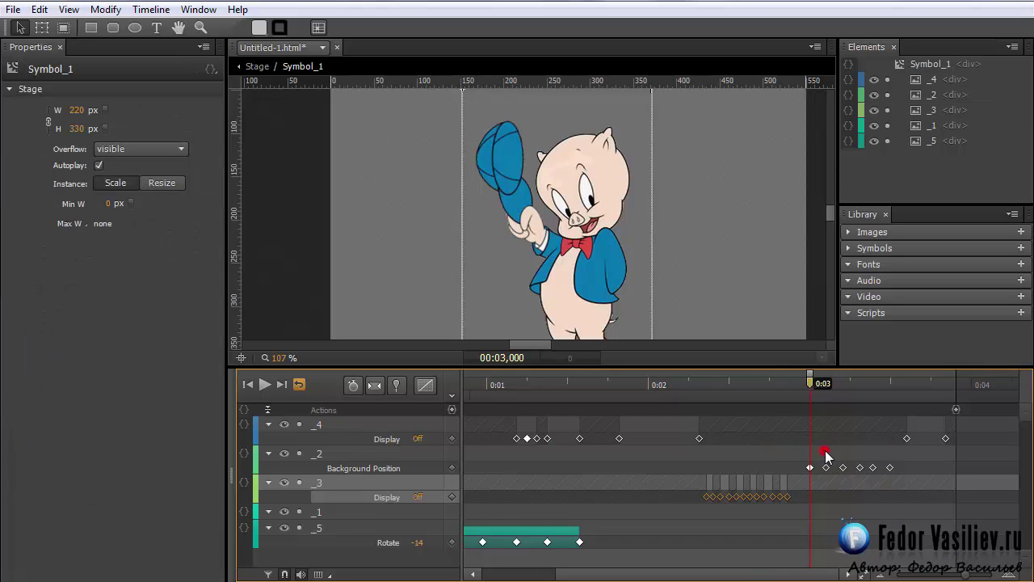
pyautogui.click(353, 452)
pyautogui.moveTo(810, 379); pyautogui.dragTo(903, 407)
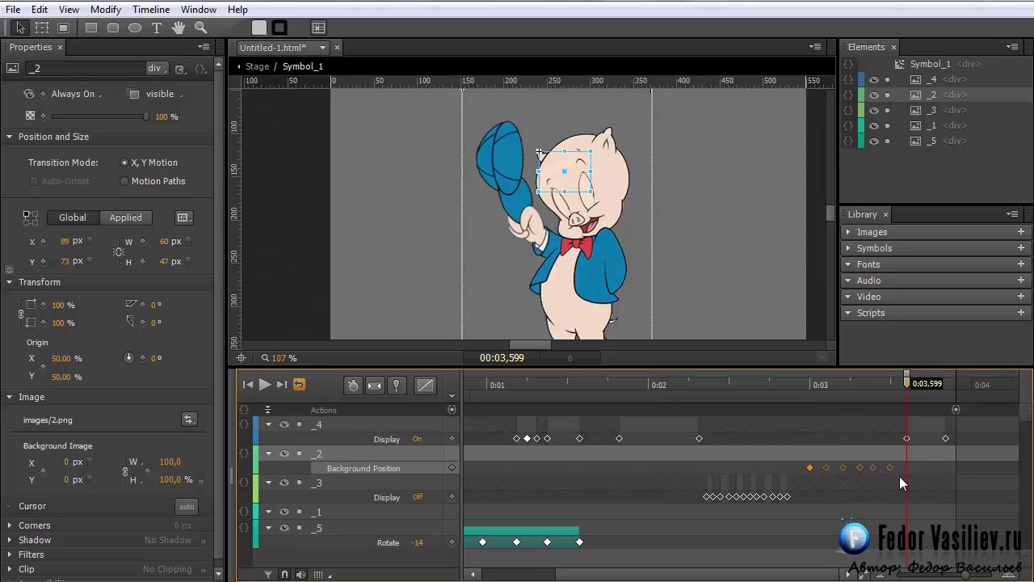
pyautogui.click(826, 387)
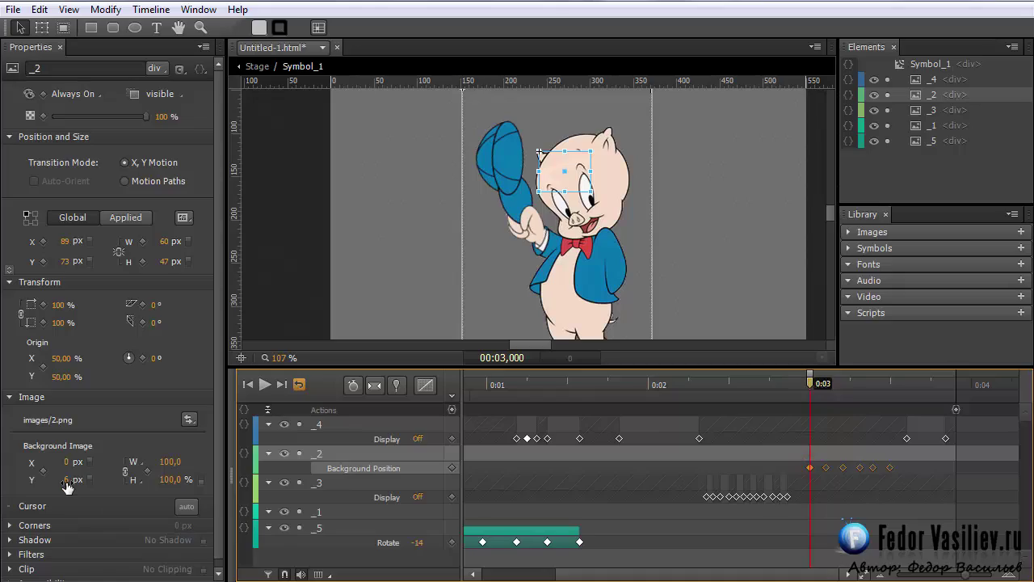
pyautogui.moveTo(67, 485)
pyautogui.moveTo(811, 383); pyautogui.dragTo(865, 399)
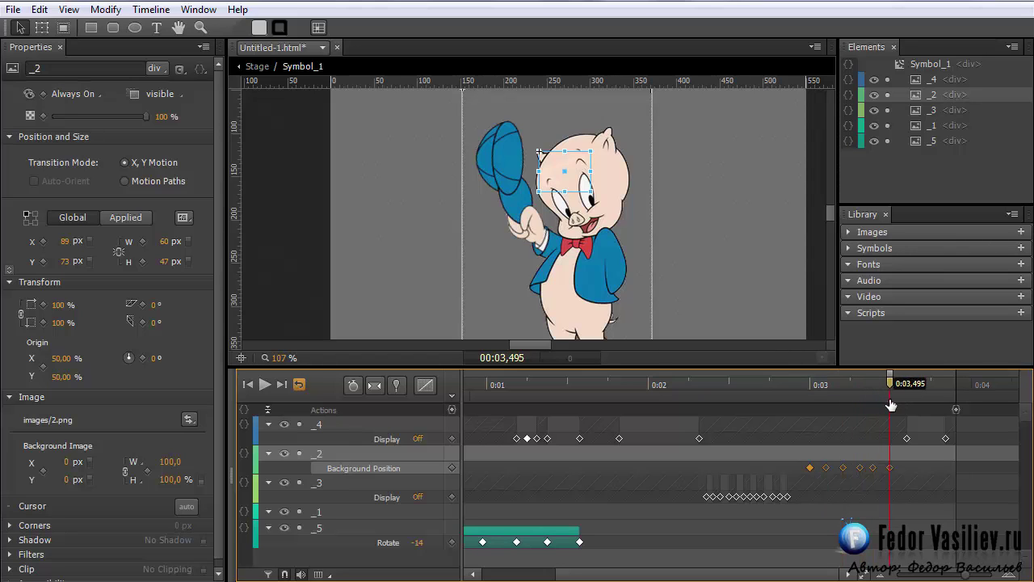
pyautogui.moveTo(900, 407); pyautogui.dragTo(902, 408)
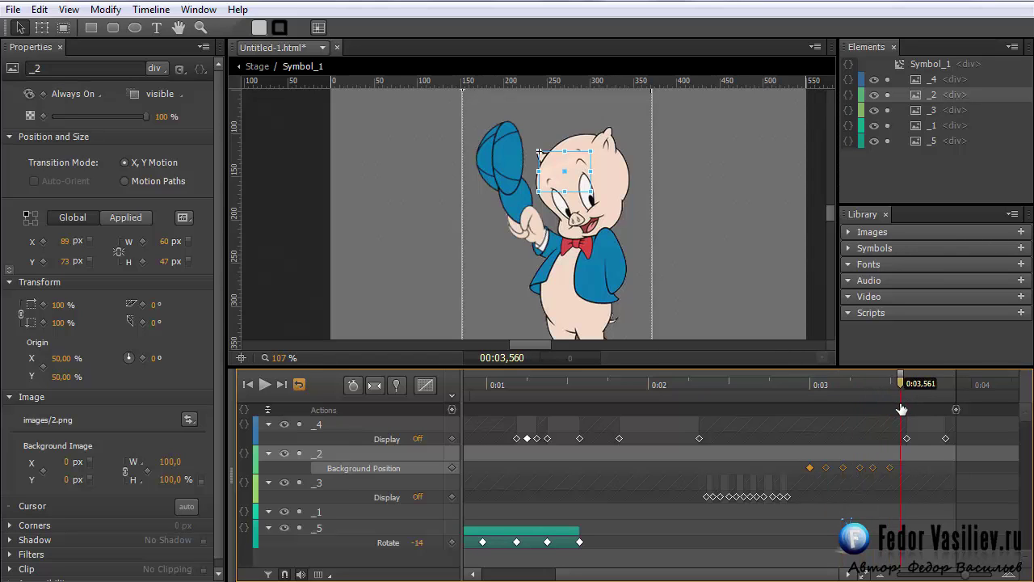
# Set the eyebrows _2 background Y to 6 px at the 0:03,495 keyframe and preview in the browser
pyautogui.click(67, 481)
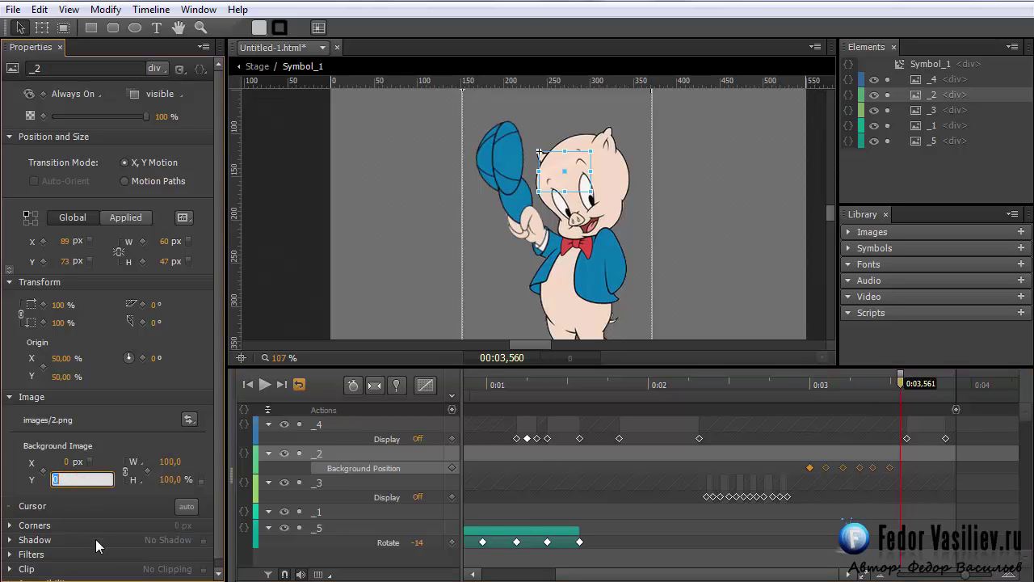
pyautogui.press('Return')
pyautogui.hotkey('ctrl', 'Return')
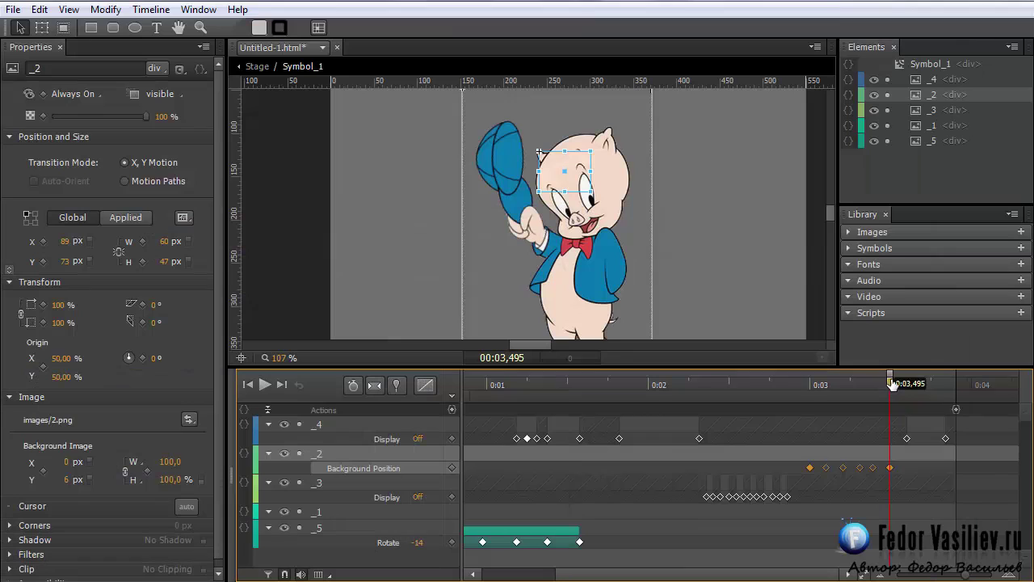
# Copy and paste the eyebrows' last background position keyframes, keeping one extra keyframe at 0:03,599 with Y 6 px, and preview in the browser
pyautogui.moveTo(892, 384)
pyautogui.mouseDown()
pyautogui.moveTo(910, 386)
pyautogui.moveTo(903, 391)
pyautogui.mouseUp()
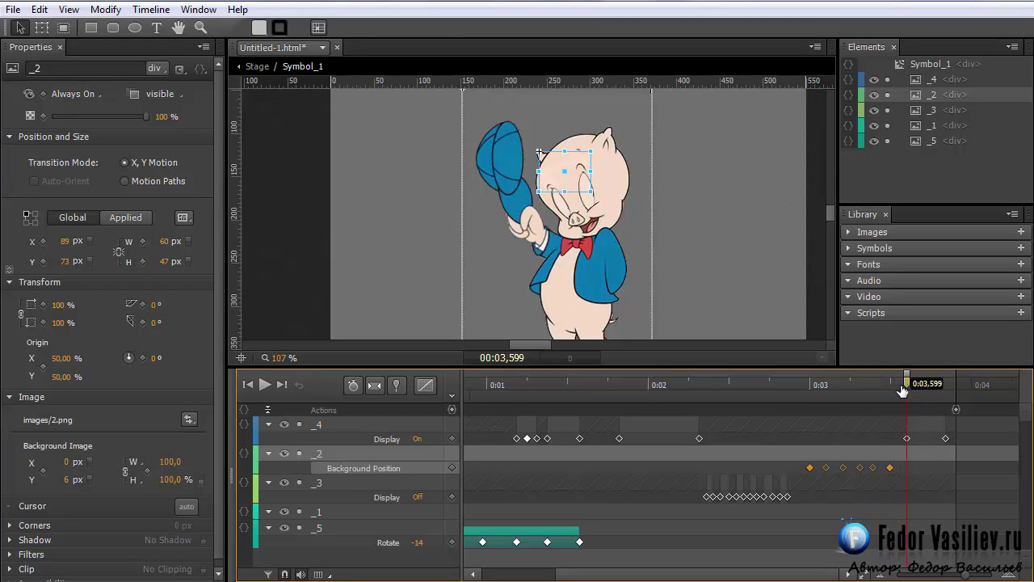
pyautogui.click(888, 468)
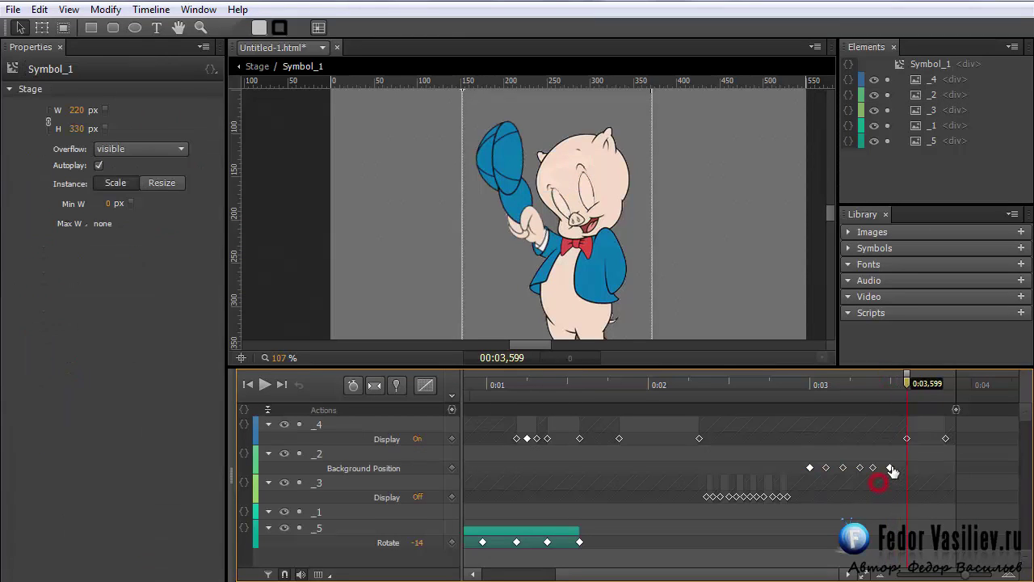
pyautogui.click(874, 467)
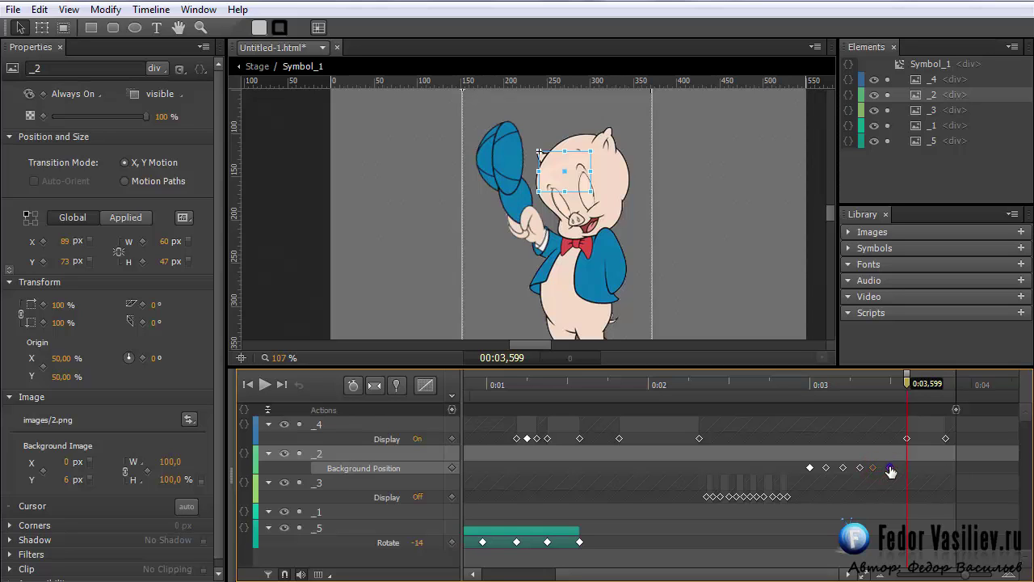
pyautogui.rightClick(890, 469)
pyautogui.press('Escape')
pyautogui.rightClick(903, 467)
pyautogui.click(947, 210)
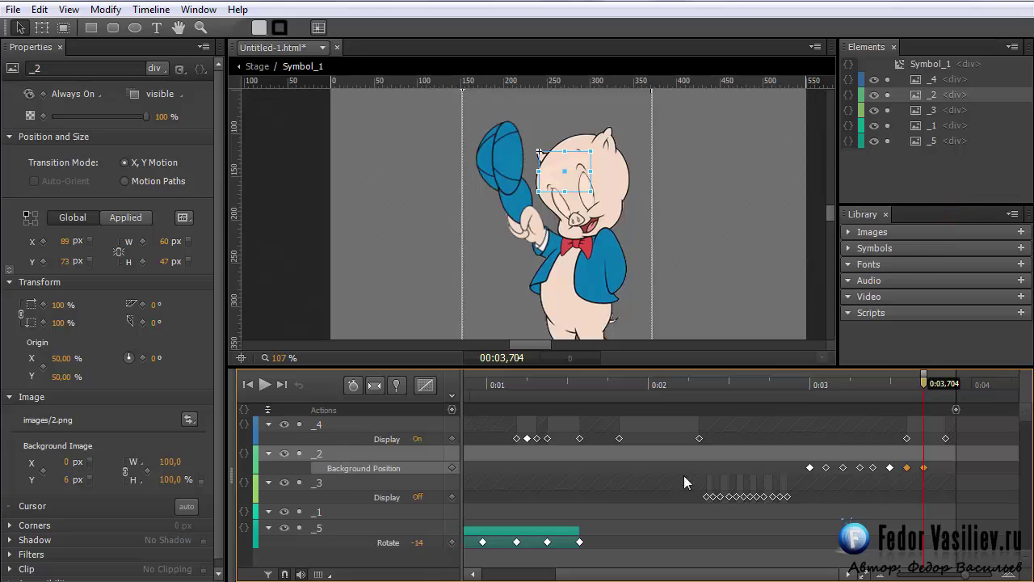
pyautogui.hotkey('ctrl', 'z')
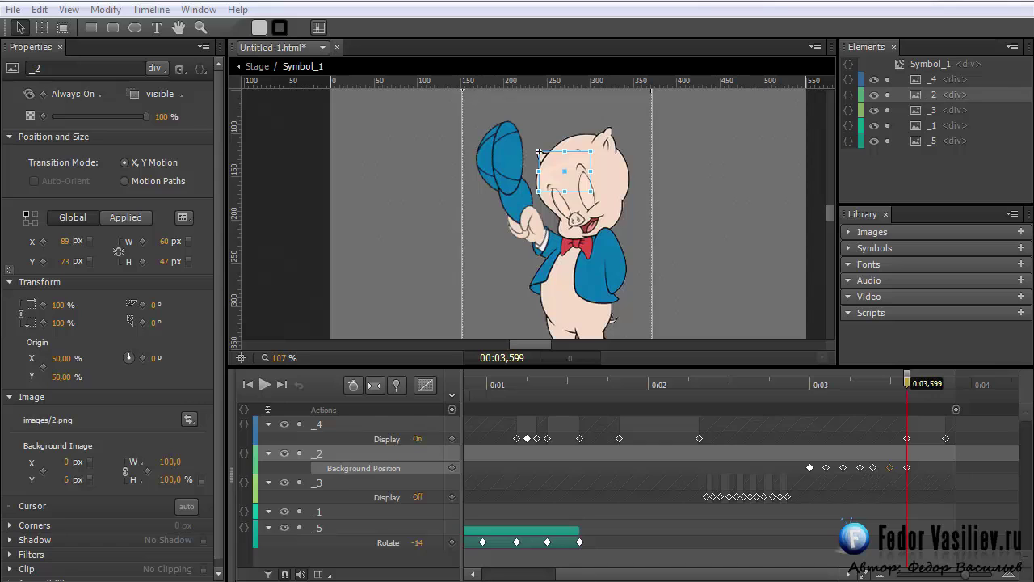
pyautogui.hotkey('ctrl', 'Return')
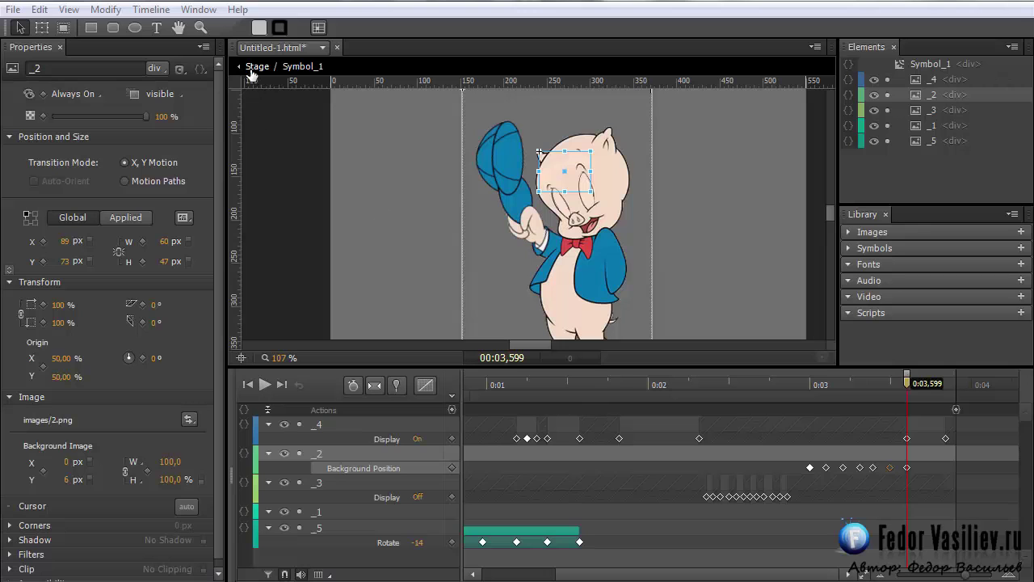
# Return to the Stage and move Symbol_1 to X 55 px, Y 24 px
pyautogui.click(253, 69)
pyautogui.moveTo(569, 186); pyautogui.dragTo(296, 170)
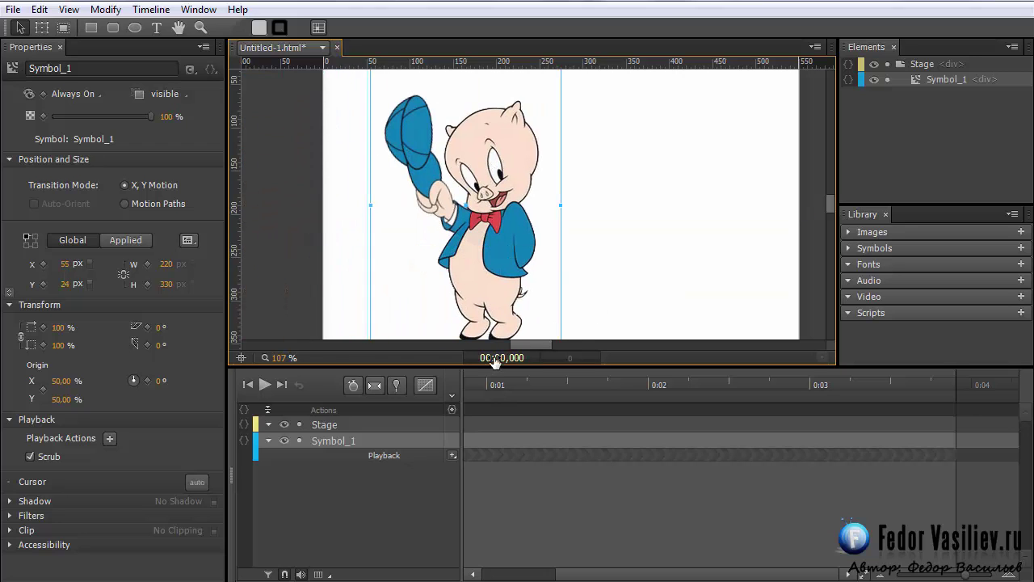
pyautogui.moveTo(282, 361); pyautogui.dragTo(269, 361)
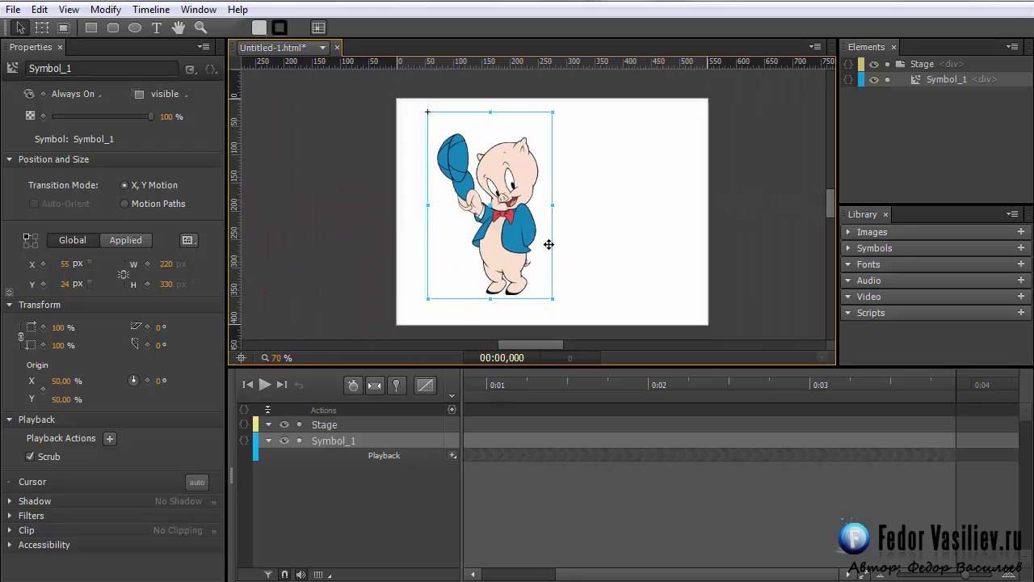
# Move the pig symbol to about X 92, Y 35 px and set its scale to 0% at 0:00
pyautogui.moveTo(502, 211); pyautogui.dragTo(536, 231)
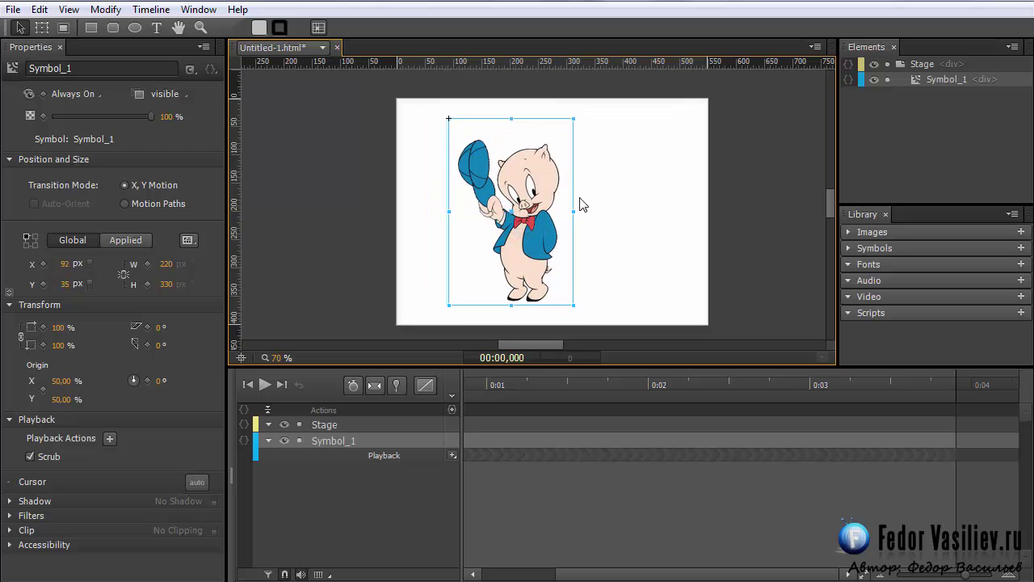
pyautogui.click(917, 79)
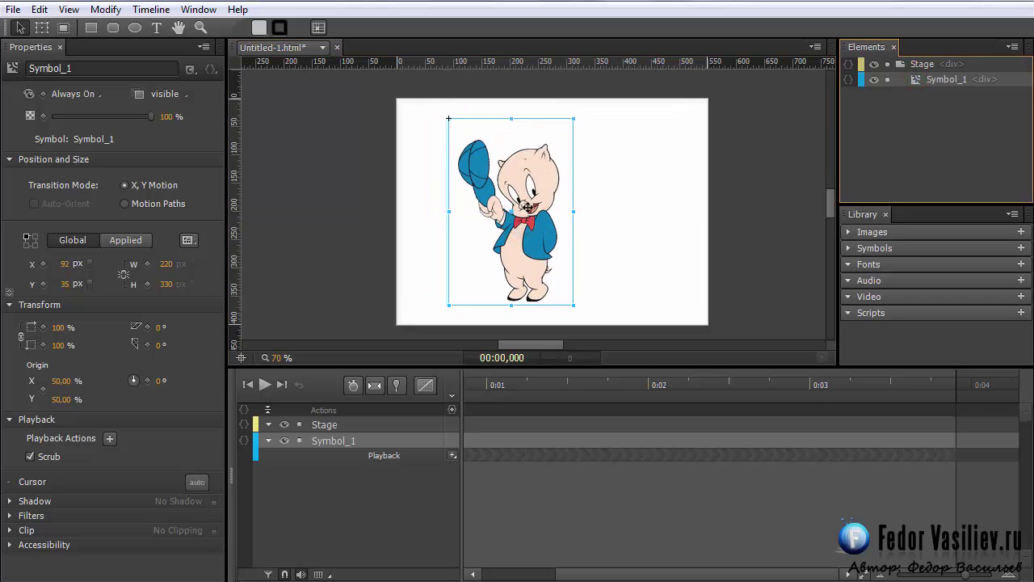
pyautogui.moveTo(495, 385); pyautogui.dragTo(465, 385)
pyautogui.moveTo(679, 571); pyautogui.dragTo(544, 576)
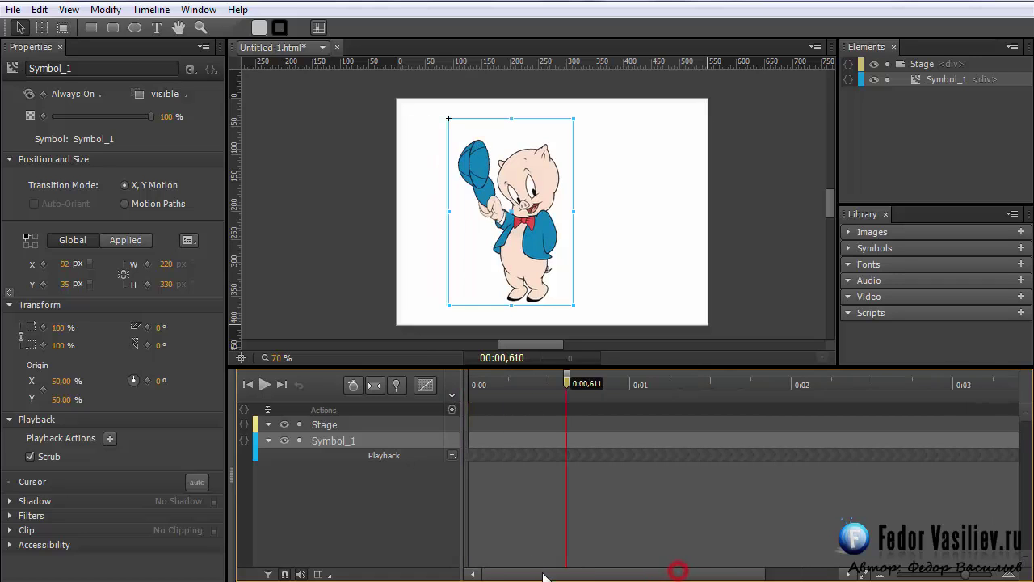
pyautogui.moveTo(497, 384); pyautogui.dragTo(462, 387)
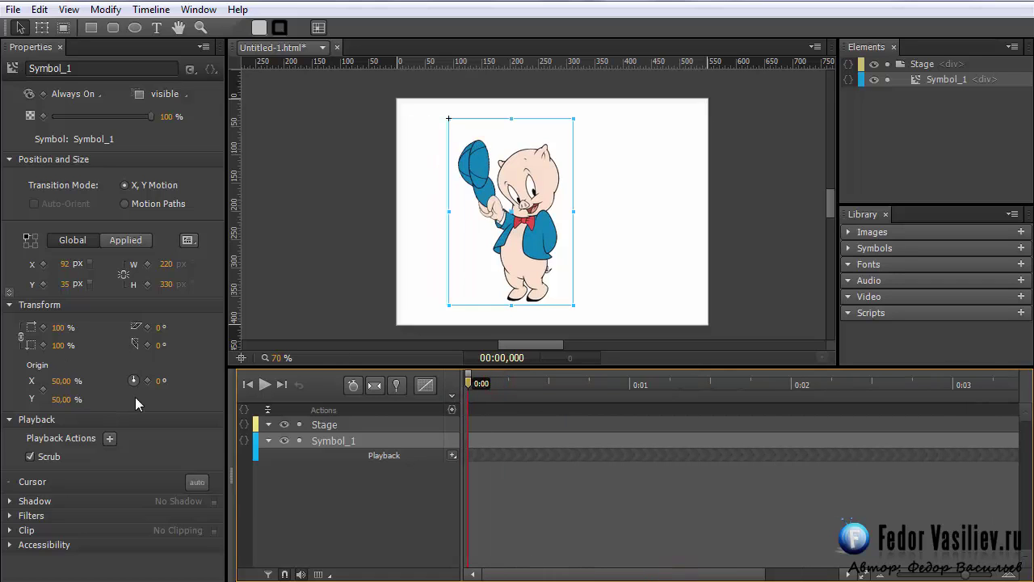
pyautogui.click(58, 331)
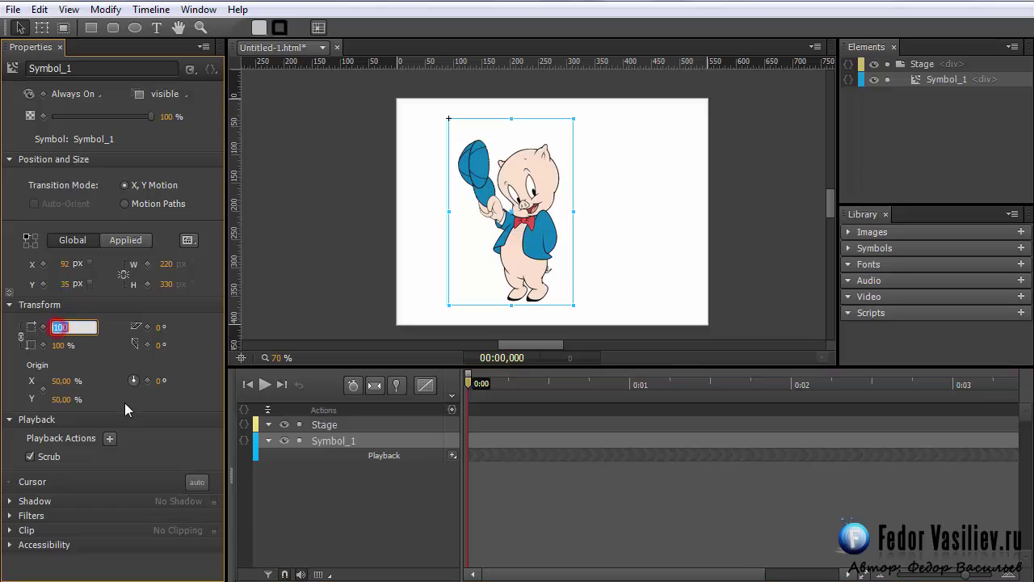
pyautogui.write('0')
pyautogui.press('Return')
# Enable auto-keyframing and the pin, and set the pig symbol's scale to 100% at 0:01
pyautogui.click(353, 386)
pyautogui.click(376, 386)
pyautogui.click(630, 421)
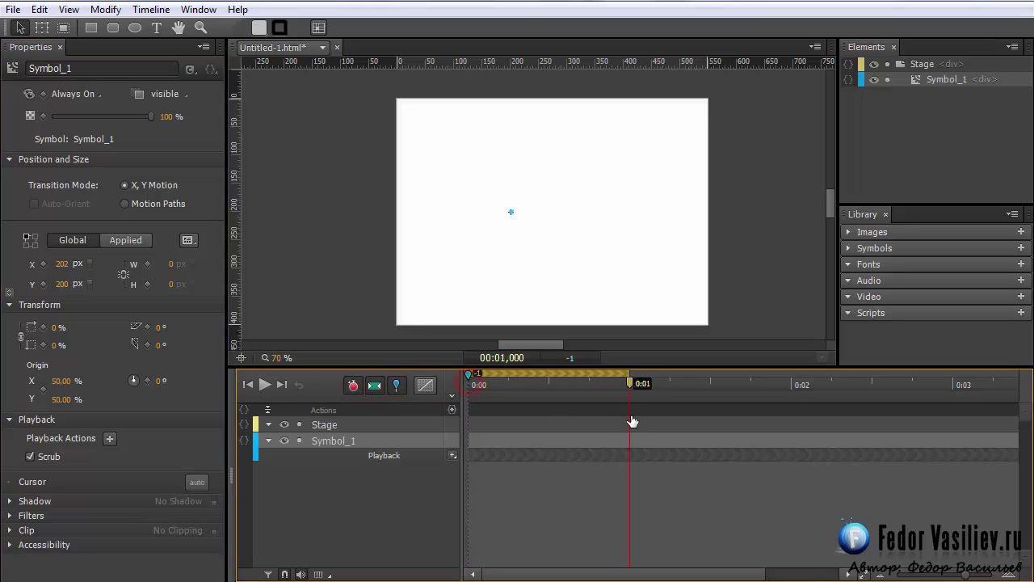
pyautogui.click(58, 328)
pyautogui.write('100')
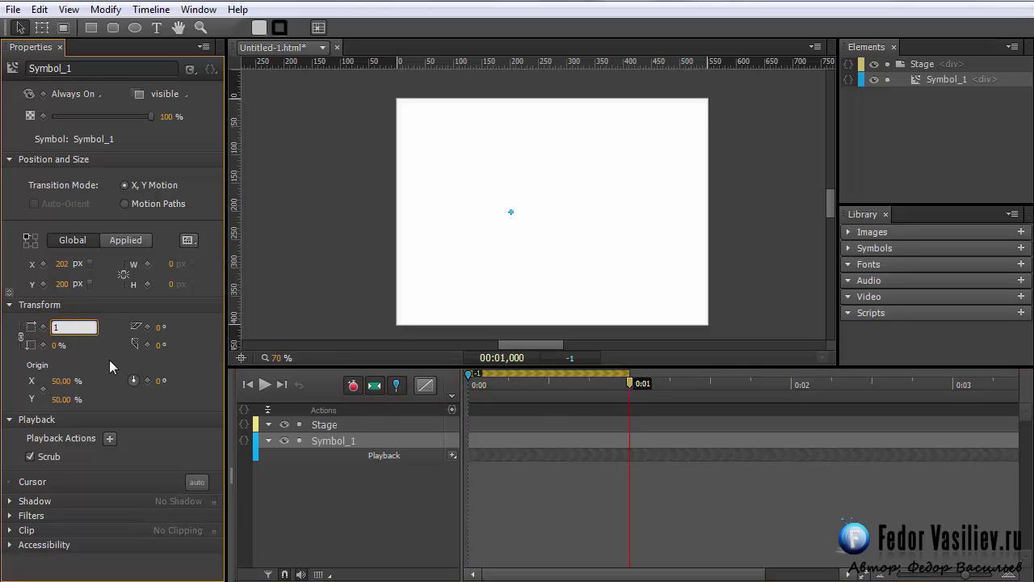
pyautogui.press('Return')
# Turn off the pin and preview the pig's scale-in animation in the browser, reloading the page to replay it
pyautogui.click(398, 385)
pyautogui.hotkey('ctrl', 'Return')
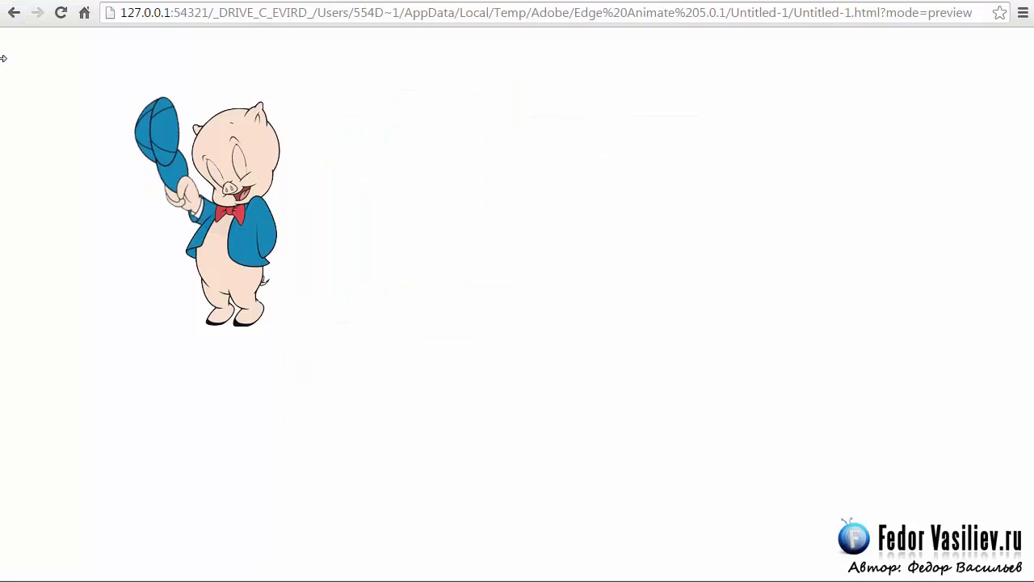
pyautogui.click(63, 14)
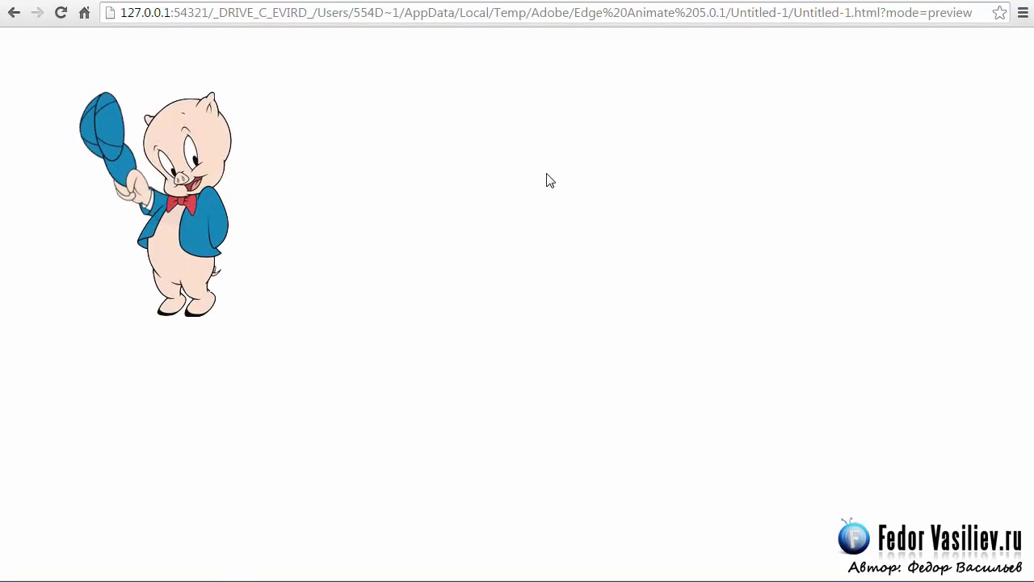
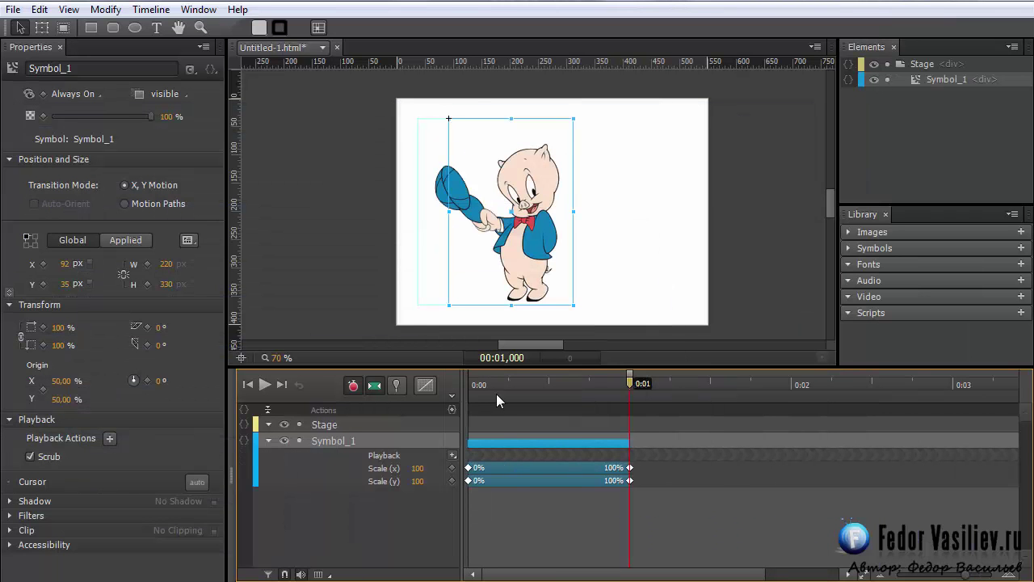
# Turn off auto-keyframing and move the pig symbol off the stage to about X -220, Y 14 px
pyautogui.click(353, 385)
pyautogui.moveTo(526, 251); pyautogui.dragTo(349, 239)
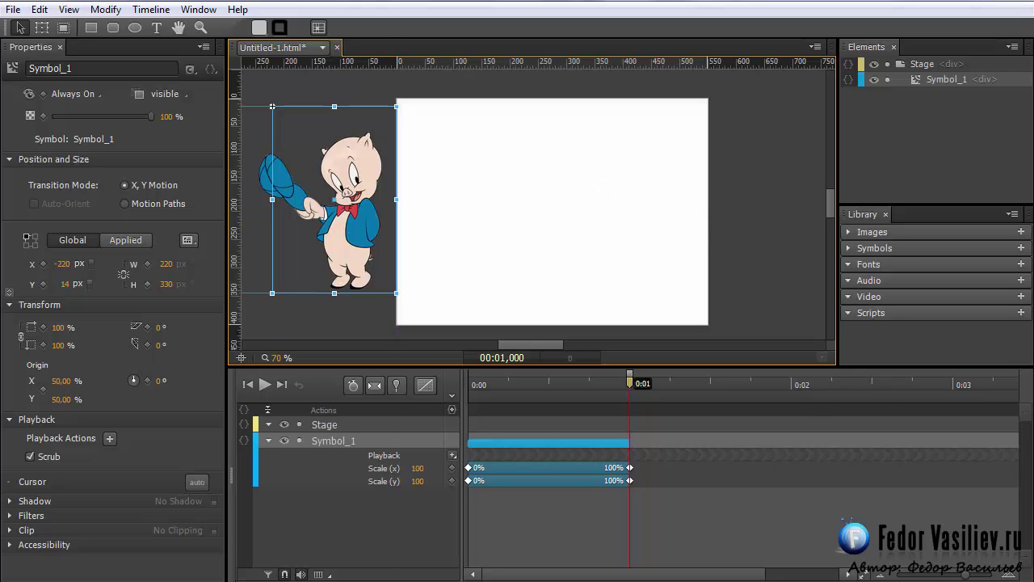
# Switch to the file explorer and open the банни image folder
pyautogui.hotkey('alt', 'Tab')
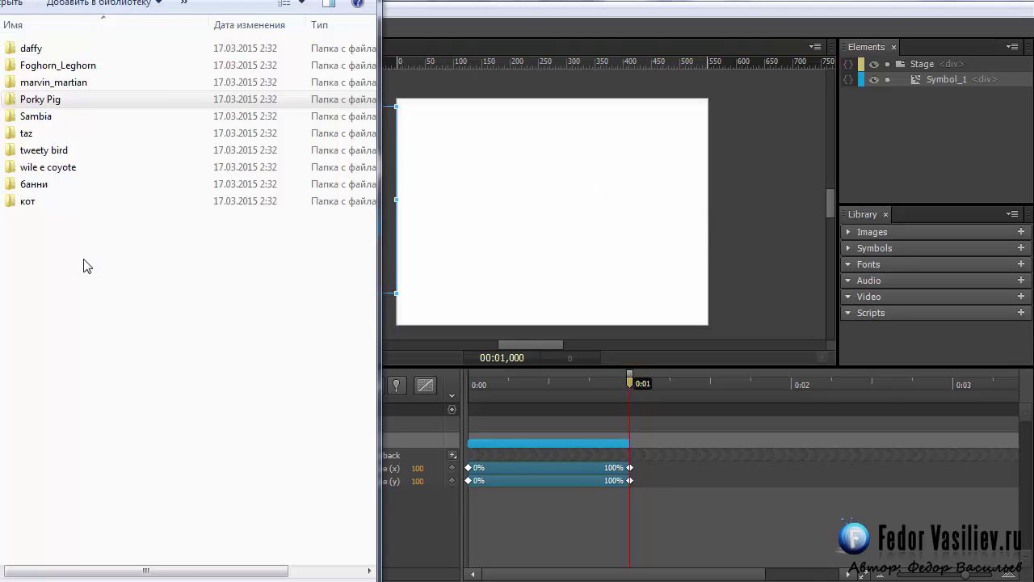
pyautogui.doubleClick(26, 187)
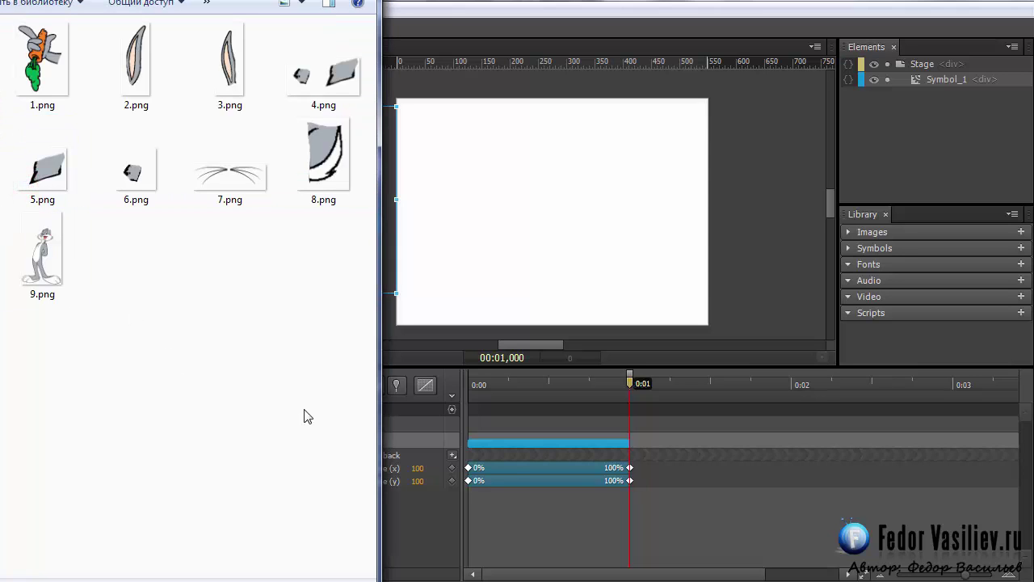
# Examine the rabbit part images, comparing 4.png with the separate pieces in 5.png and 6.png
pyautogui.moveTo(340, 398); pyautogui.dragTo(10, 32)
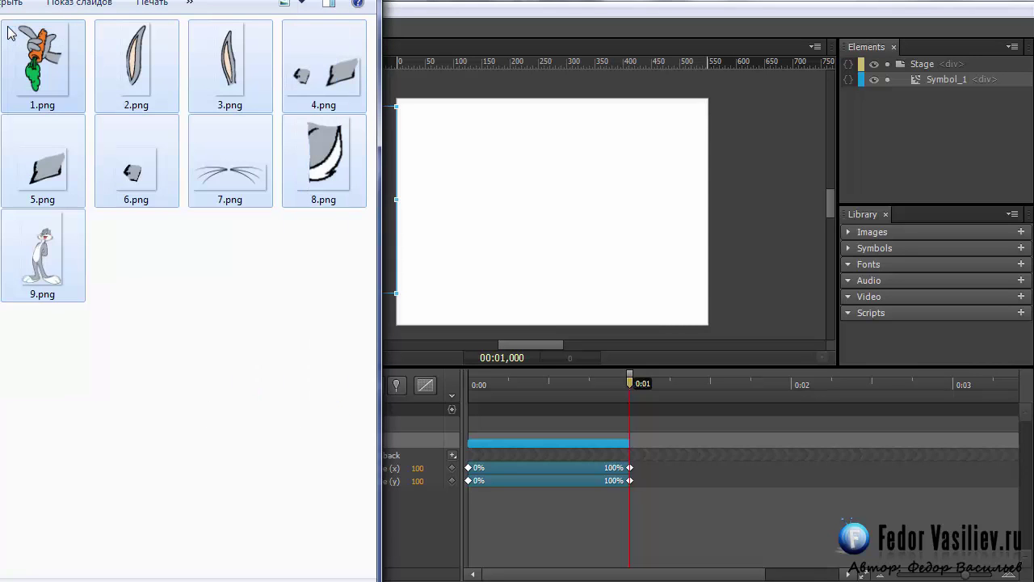
pyautogui.click(162, 270)
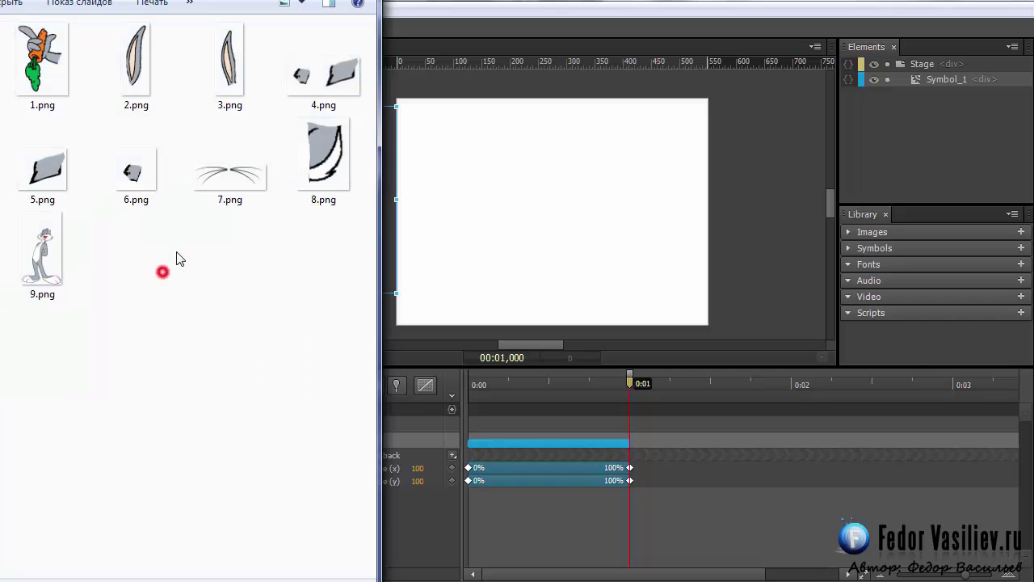
pyautogui.click(299, 87)
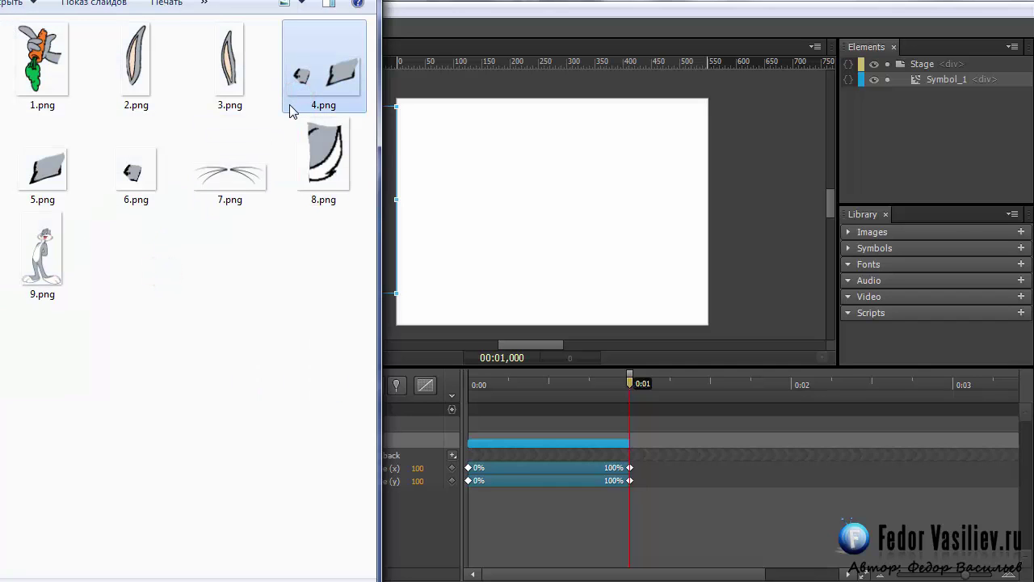
pyautogui.click(50, 173)
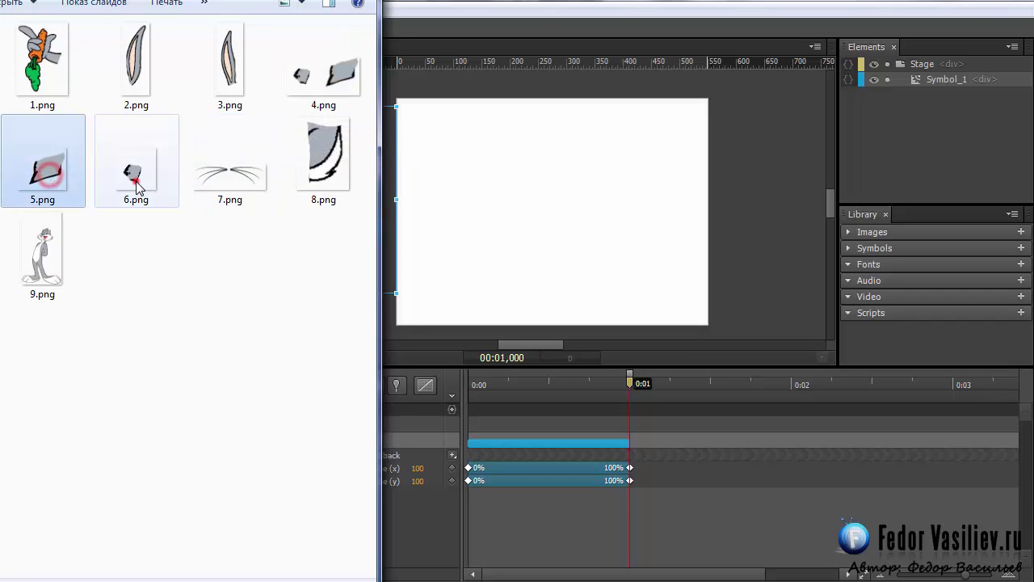
pyautogui.click(138, 187)
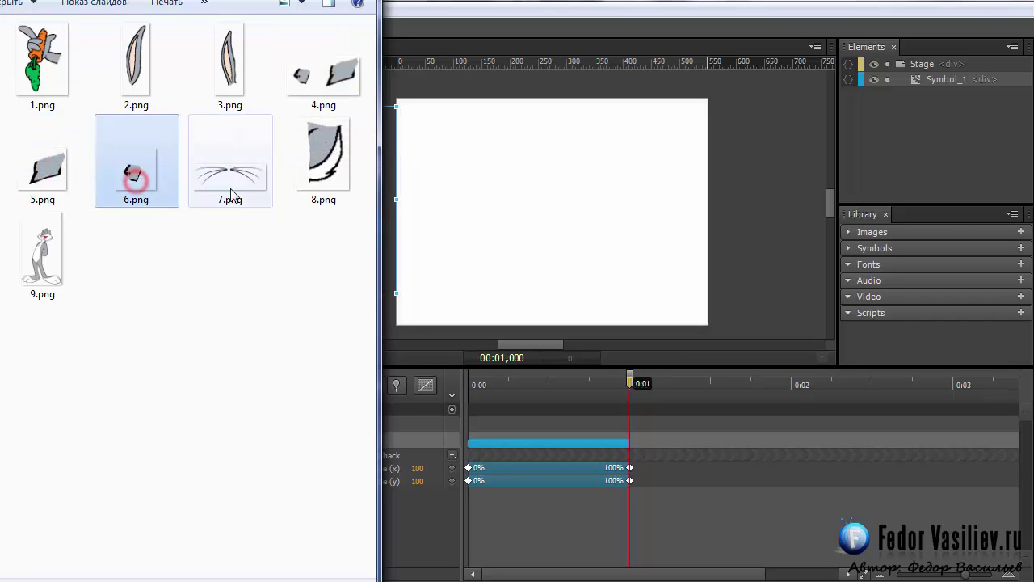
pyautogui.click(310, 82)
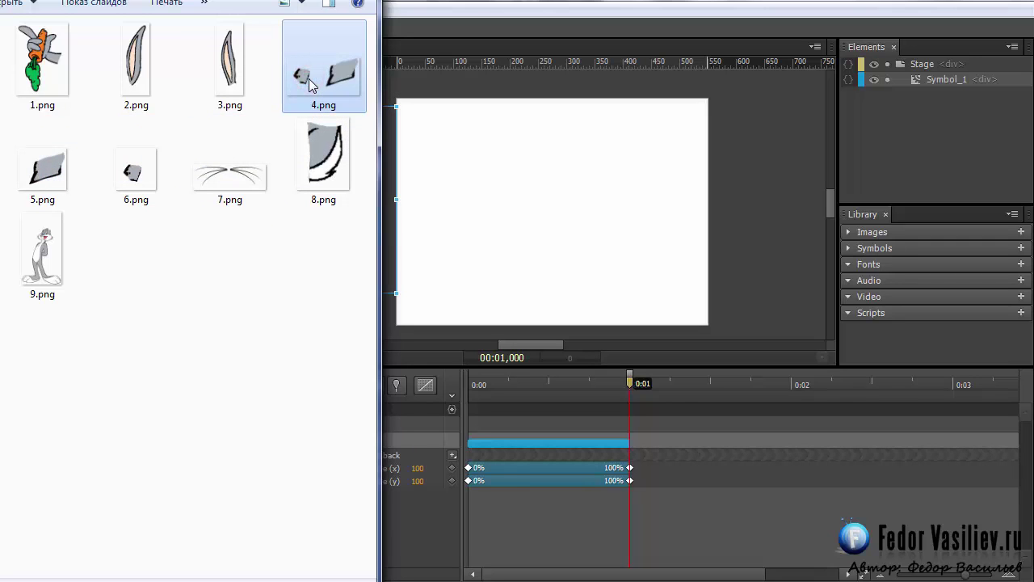
pyautogui.click(324, 83)
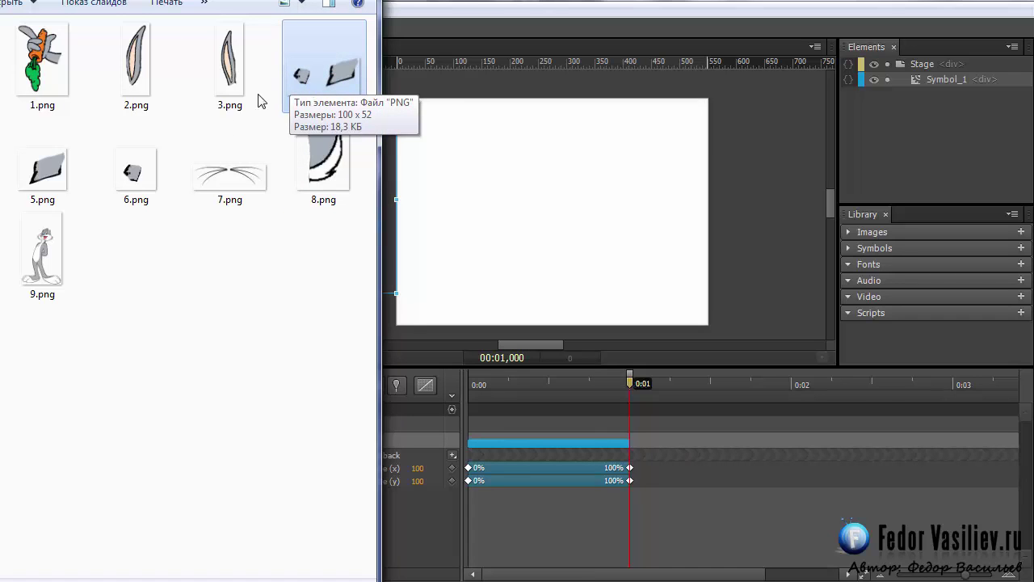
pyautogui.click(41, 170)
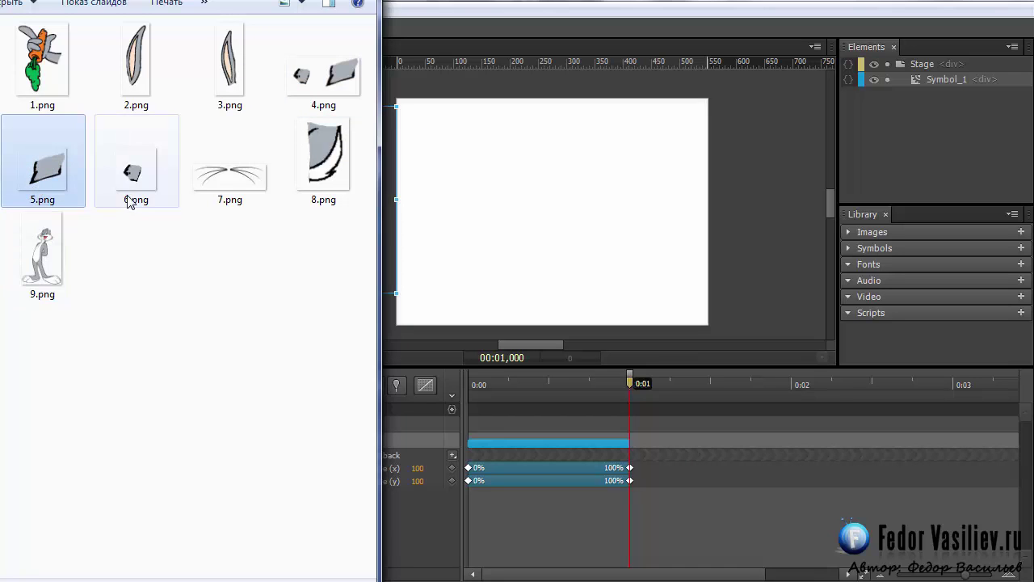
pyautogui.click(116, 173)
pyautogui.click(46, 166)
pyautogui.click(149, 176)
pyautogui.click(53, 164)
# Import 1.png, 2.png, 3.png, 4.png, 7.png, 8.png and 9.png together onto the stage in Edge Animate
pyautogui.click(42, 249)
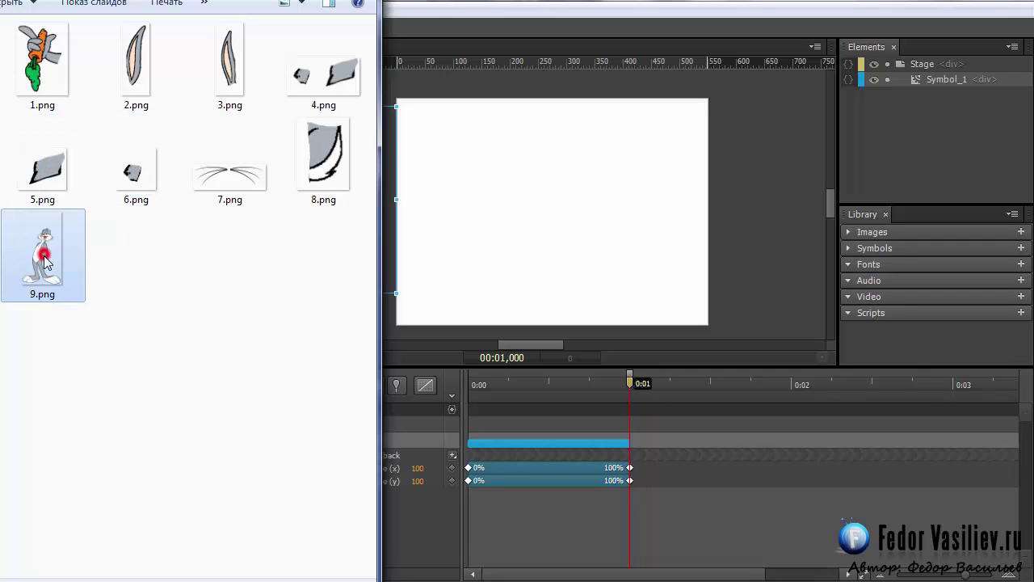
pyautogui.keyDown('ctrl'); pyautogui.click(223, 179); pyautogui.keyUp('ctrl')
pyautogui.keyDown('ctrl'); pyautogui.click(310, 180); pyautogui.keyUp('ctrl')
pyautogui.keyDown('ctrl'); pyautogui.click(307, 74); pyautogui.keyUp('ctrl')
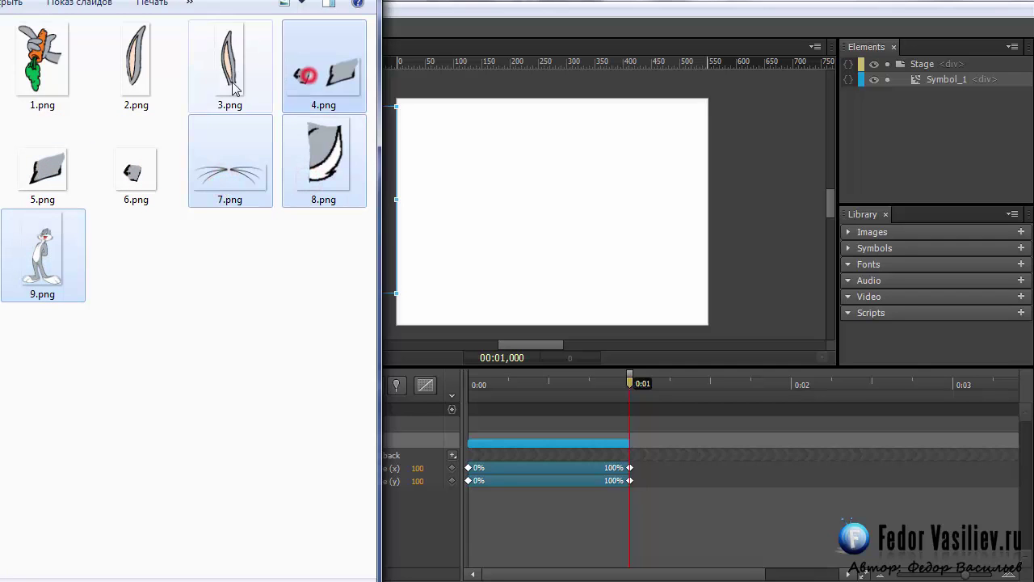
pyautogui.keyDown('ctrl'); pyautogui.click(231, 80); pyautogui.keyUp('ctrl')
pyautogui.keyDown('ctrl'); pyautogui.click(132, 63); pyautogui.keyUp('ctrl')
pyautogui.keyDown('ctrl'); pyautogui.click(46, 57); pyautogui.keyUp('ctrl')
pyautogui.moveTo(345, 180); pyautogui.dragTo(488, 201)
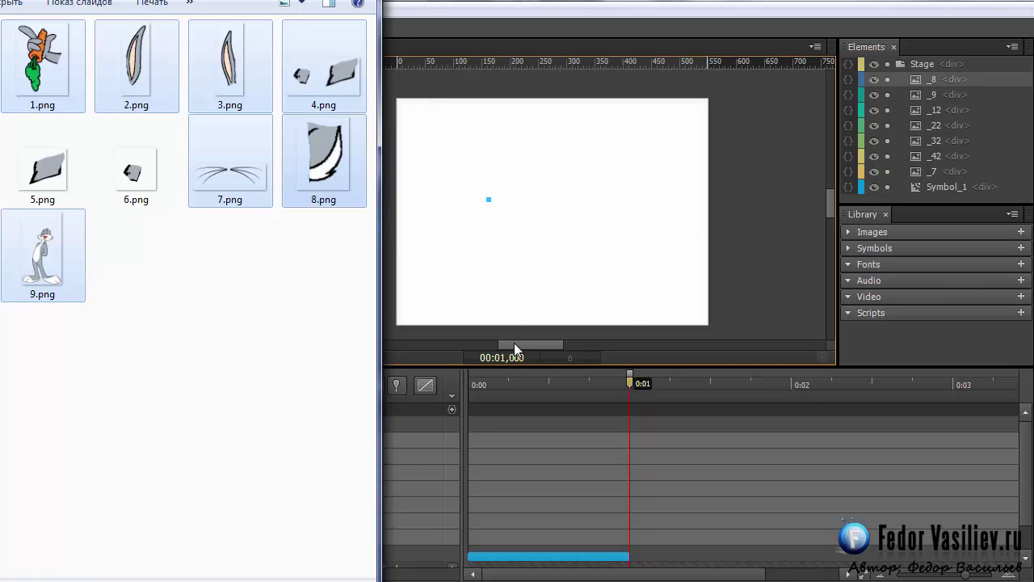
pyautogui.click(570, 285)
# Move the seven imported rabbit images to about X 29, Y 25 px and slightly shrink them together
pyautogui.moveTo(457, 207); pyautogui.dragTo(464, 160)
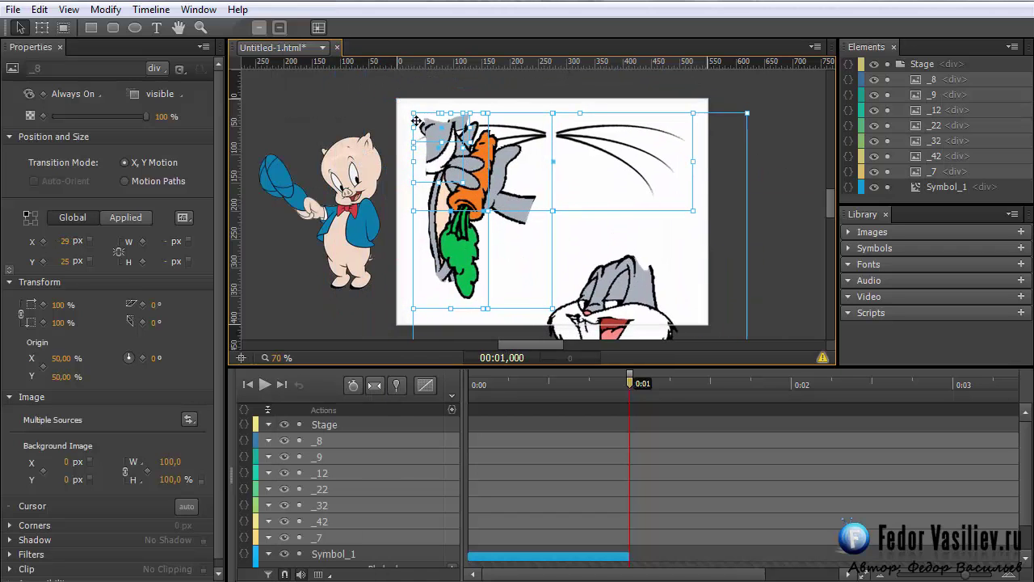
pyautogui.moveTo(412, 114)
pyautogui.mouseDown()
pyautogui.moveTo(444, 150)
pyautogui.moveTo(404, 105)
pyautogui.mouseUp()
pyautogui.scroll(3, 516, 182)
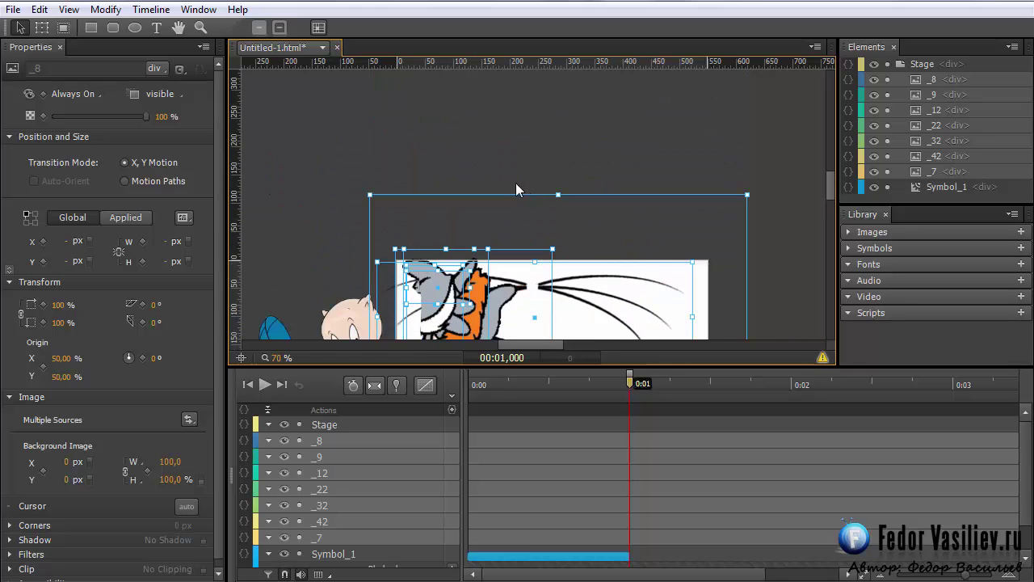
pyautogui.moveTo(390, 215); pyautogui.dragTo(436, 278)
pyautogui.scroll(-4, 671, 219)
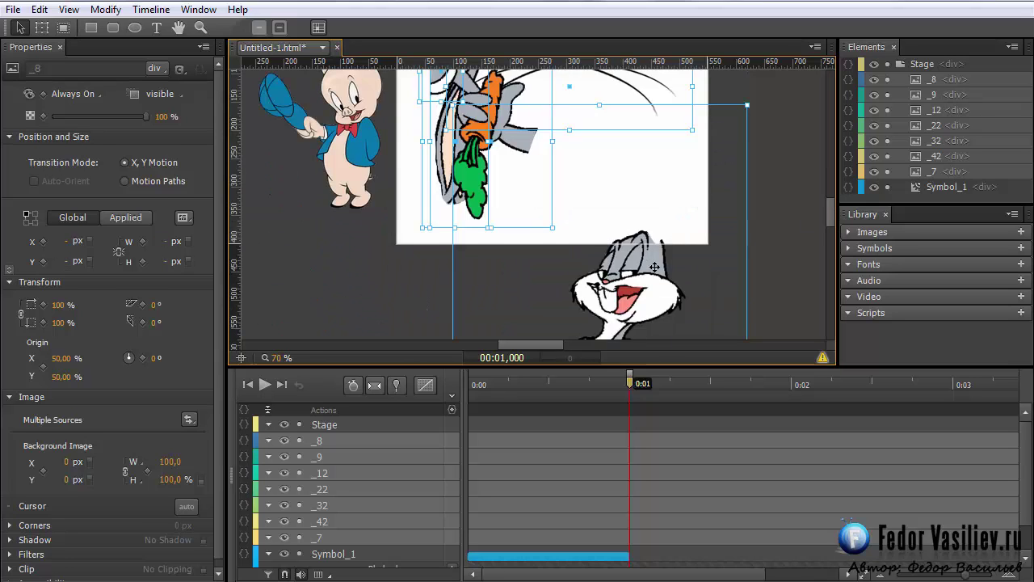
# Scale the selected rabbit images down together, making the body about 279 × 512 px, and shift them upward
pyautogui.scroll(-7, 670, 219)
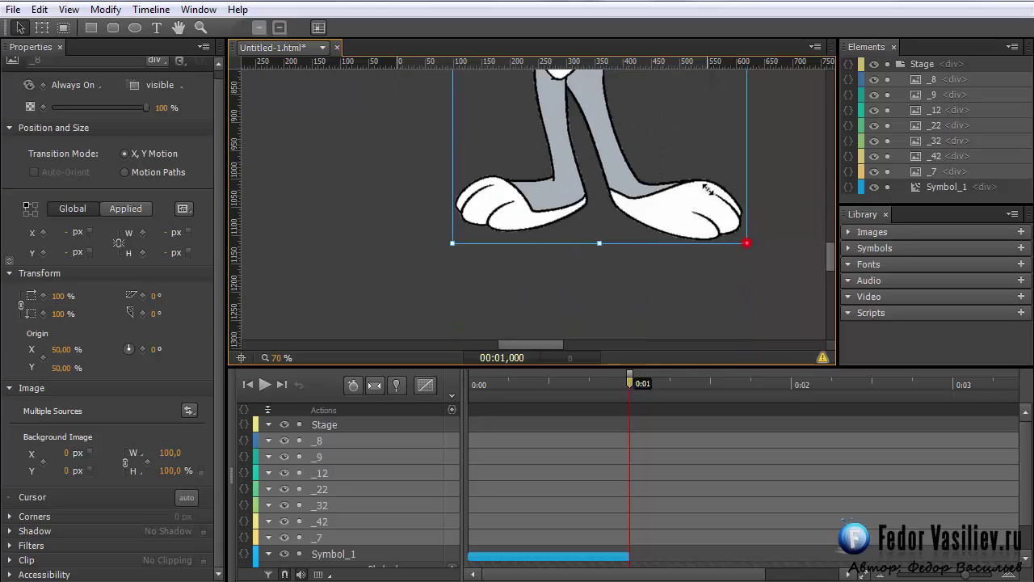
pyautogui.moveTo(708, 190); pyautogui.dragTo(648, 64)
pyautogui.scroll(6, 734, 266)
pyautogui.moveTo(647, 300); pyautogui.dragTo(550, 113)
pyautogui.scroll(4, 672, 227)
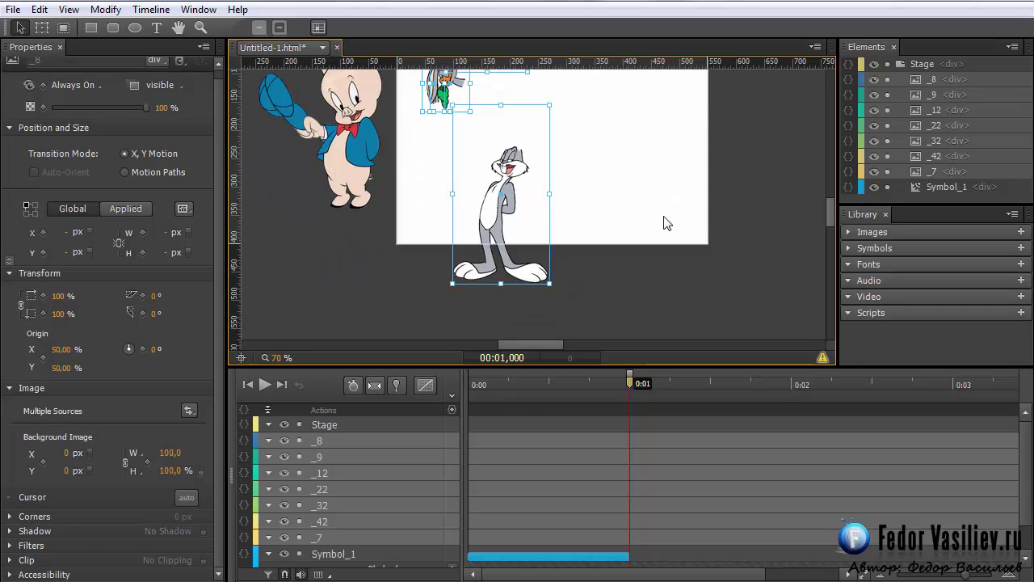
pyautogui.moveTo(551, 283); pyautogui.dragTo(575, 331)
pyautogui.scroll(-2, 670, 303)
pyautogui.scroll(6, 676, 279)
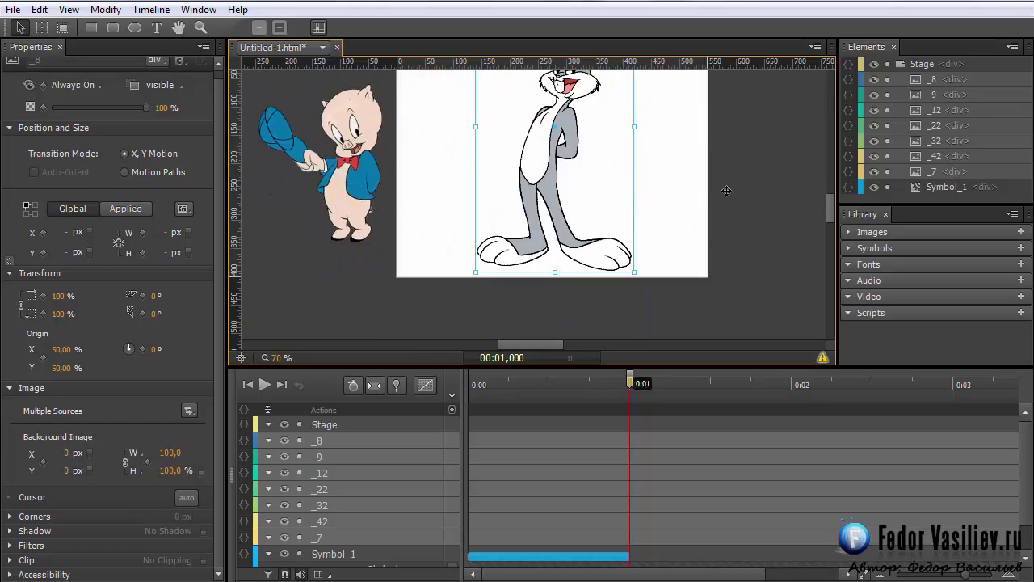
pyautogui.moveTo(831, 182)
pyautogui.mouseDown()
pyautogui.moveTo(831, 200)
pyautogui.moveTo(832, 186)
pyautogui.mouseUp()
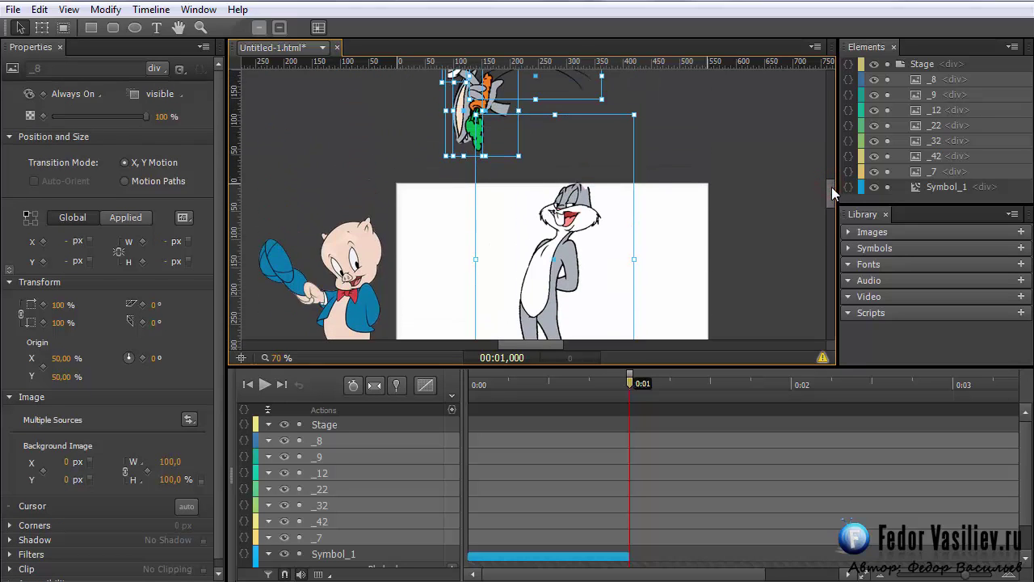
# Enlarge the stage to 715 px wide and 725 px high
pyautogui.click(905, 67)
pyautogui.moveTo(91, 121); pyautogui.dragTo(362, 140)
pyautogui.scroll(-3, 338, 167)
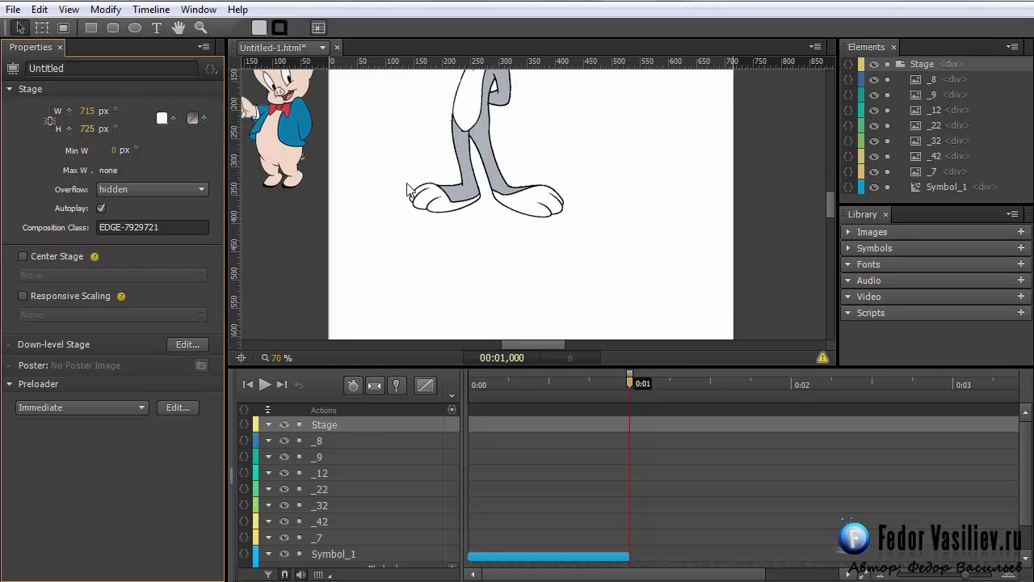
# Move the rabbit's body image down on the stage to about X 222, Y 187 px
pyautogui.scroll(-3, 534, 186)
pyautogui.moveTo(517, 121); pyautogui.dragTo(564, 304)
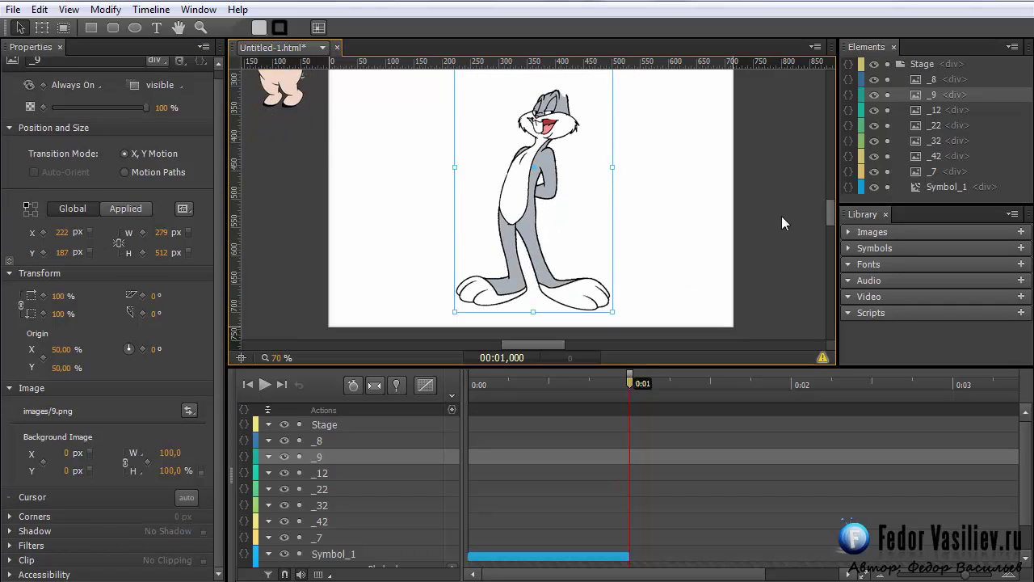
# Move the arm holding the carrot from above the stage onto the rabbit's body, at about X 218, Y 380 px
pyautogui.moveTo(825, 219); pyautogui.dragTo(822, 169)
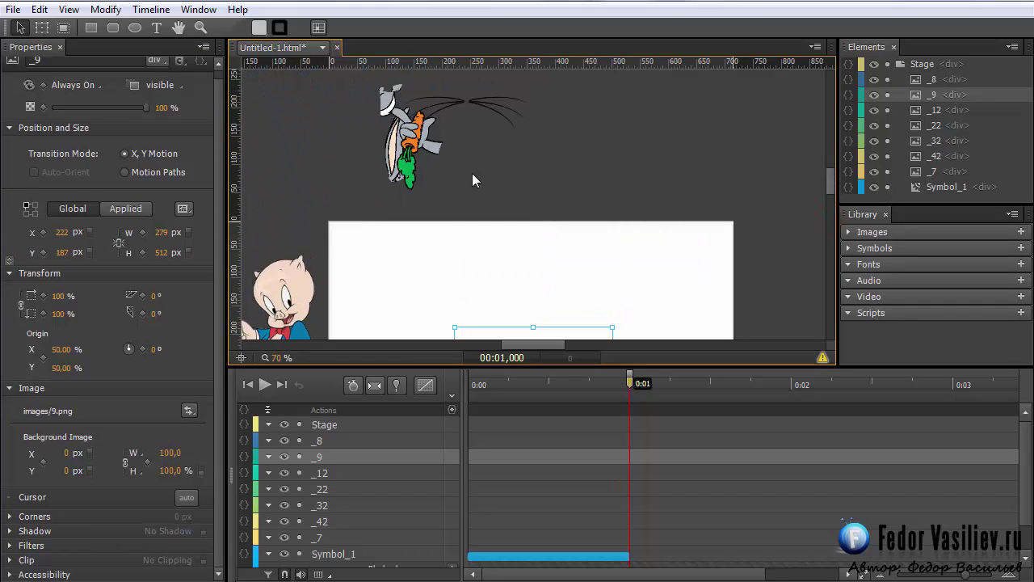
pyautogui.click(472, 173)
pyautogui.moveTo(418, 152); pyautogui.dragTo(399, 291)
pyautogui.scroll(-5, 466, 233)
pyautogui.moveTo(395, 153); pyautogui.dragTo(484, 223)
pyautogui.scroll(-3, 417, 263)
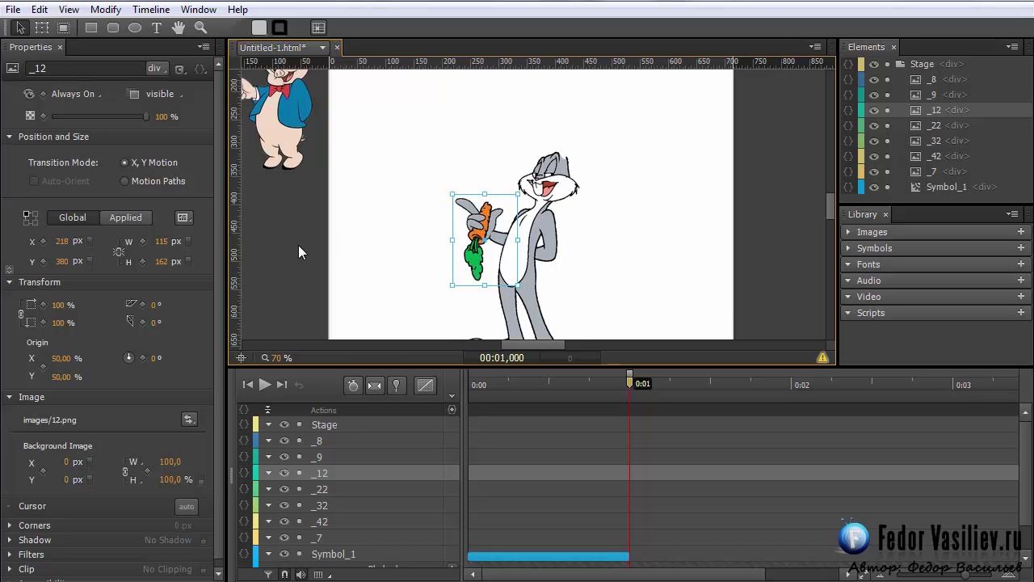
# Move the remaining rabbit part images _7, _8, _22, _32 and _42 together from above the stage down onto it
pyautogui.moveTo(830, 207); pyautogui.dragTo(820, 158)
pyautogui.moveTo(581, 256); pyautogui.dragTo(366, 162)
pyautogui.scroll(-3, 478, 236)
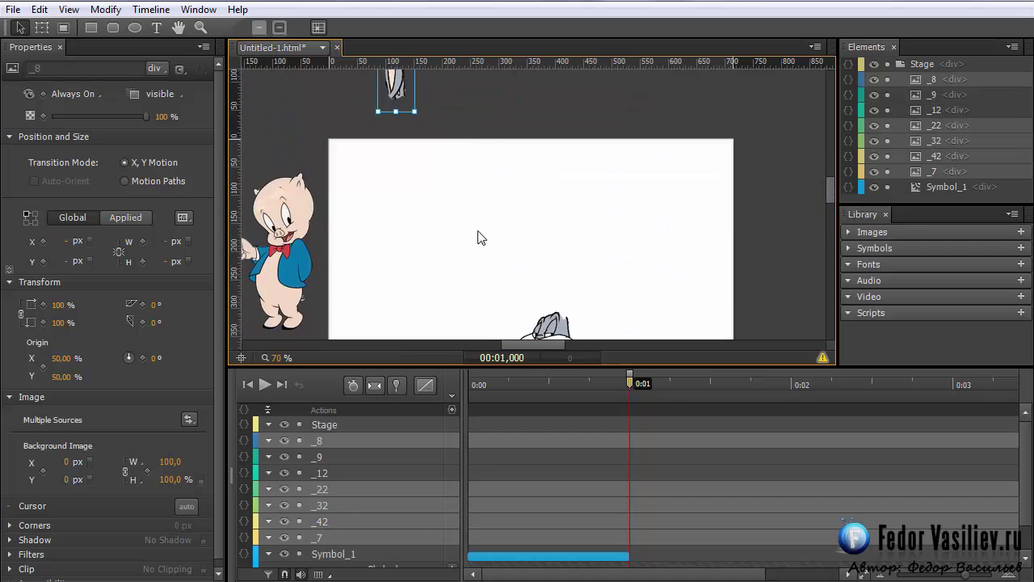
pyautogui.moveTo(396, 107); pyautogui.dragTo(395, 285)
pyautogui.scroll(-3, 577, 246)
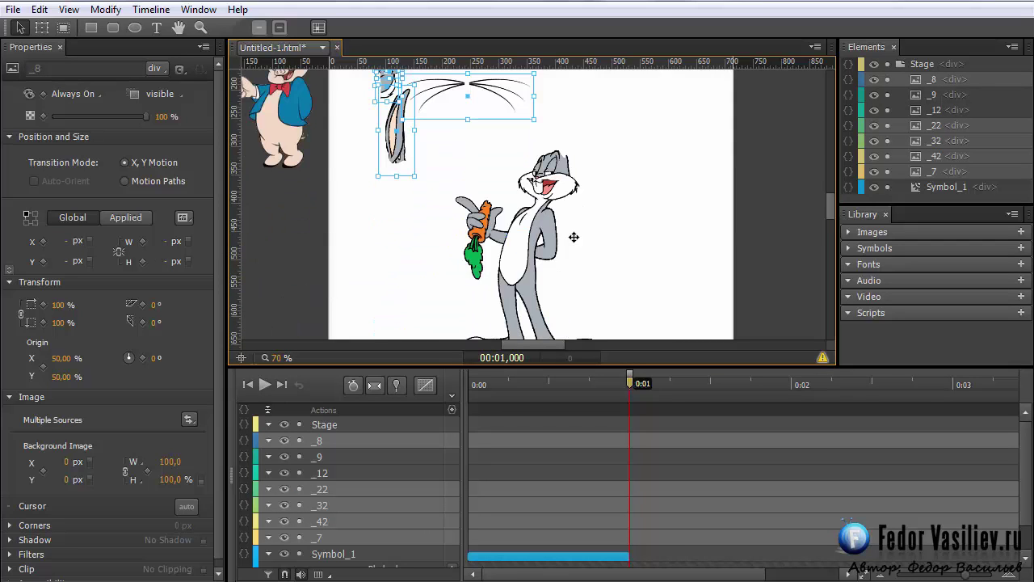
pyautogui.scroll(-2, 826, 212)
pyautogui.scroll(2, 823, 202)
pyautogui.scroll(-2, 823, 202)
pyautogui.moveTo(276, 357); pyautogui.dragTo(322, 354)
pyautogui.moveTo(825, 227); pyautogui.dragTo(827, 220)
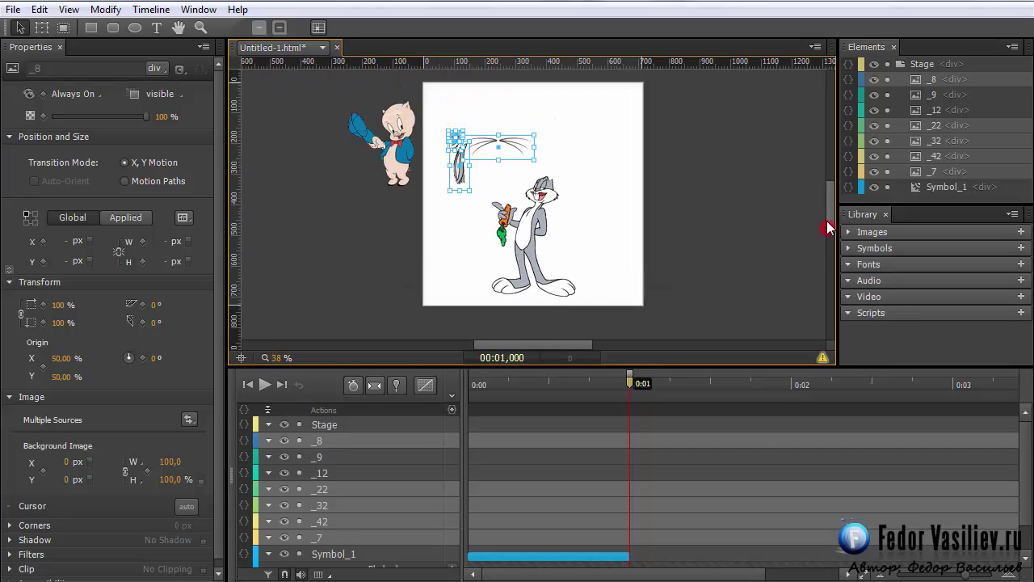
pyautogui.moveTo(494, 346); pyautogui.dragTo(505, 354)
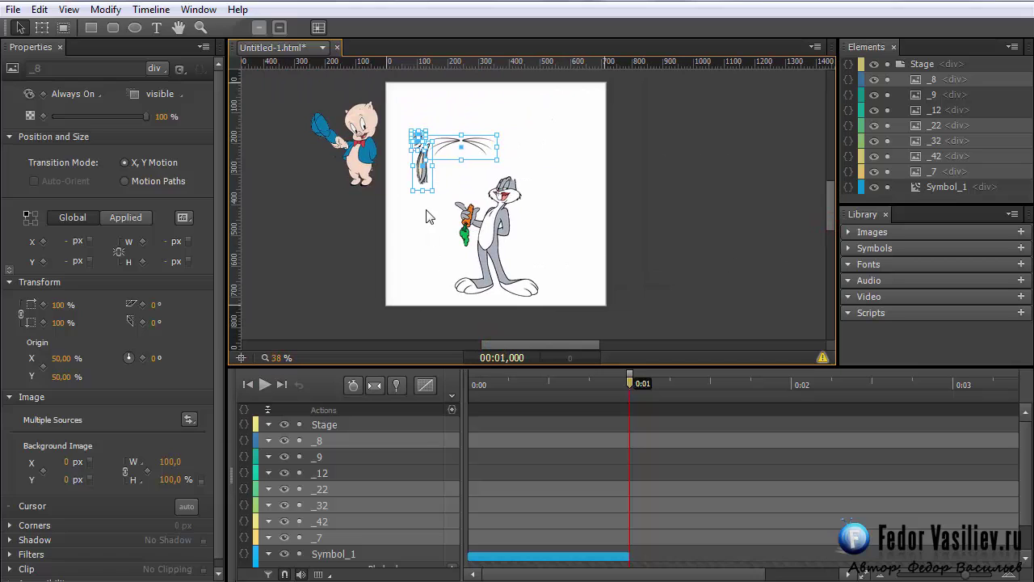
pyautogui.click(424, 207)
# Bring the whiskers image _7 to the front of all elements and place it on the rabbit's muzzle at about X 251, Y 339 px
pyautogui.moveTo(451, 147); pyautogui.dragTo(501, 199)
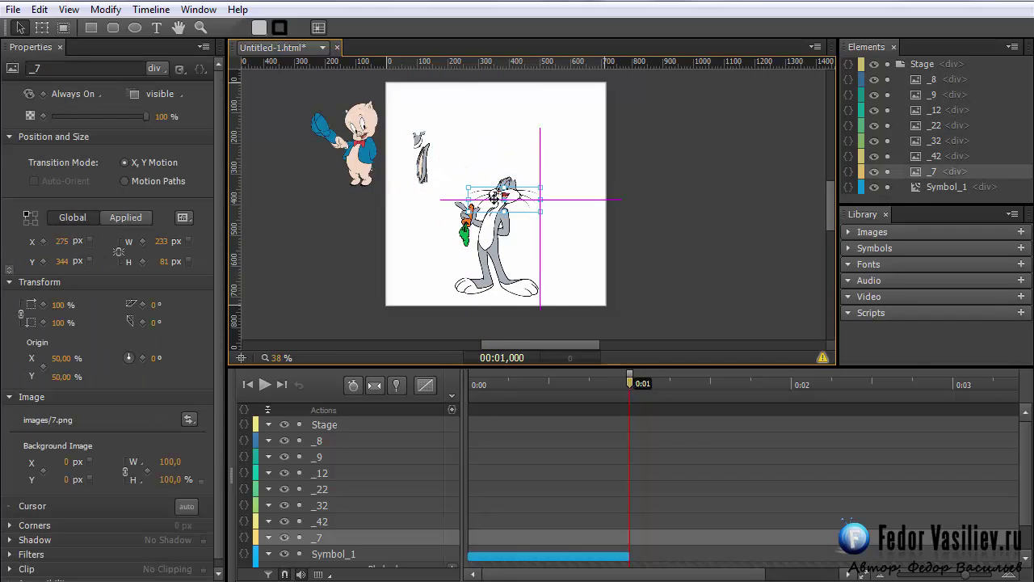
pyautogui.hotkey('ctrl', '1')
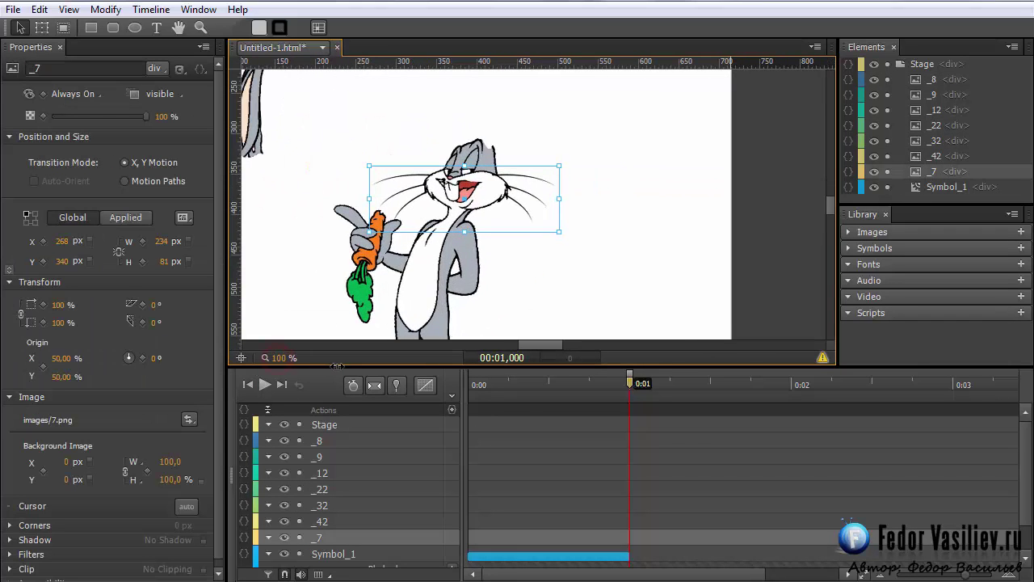
pyautogui.moveTo(406, 191)
pyautogui.mouseDown()
pyautogui.moveTo(394, 118)
pyautogui.moveTo(411, 194)
pyautogui.mouseUp()
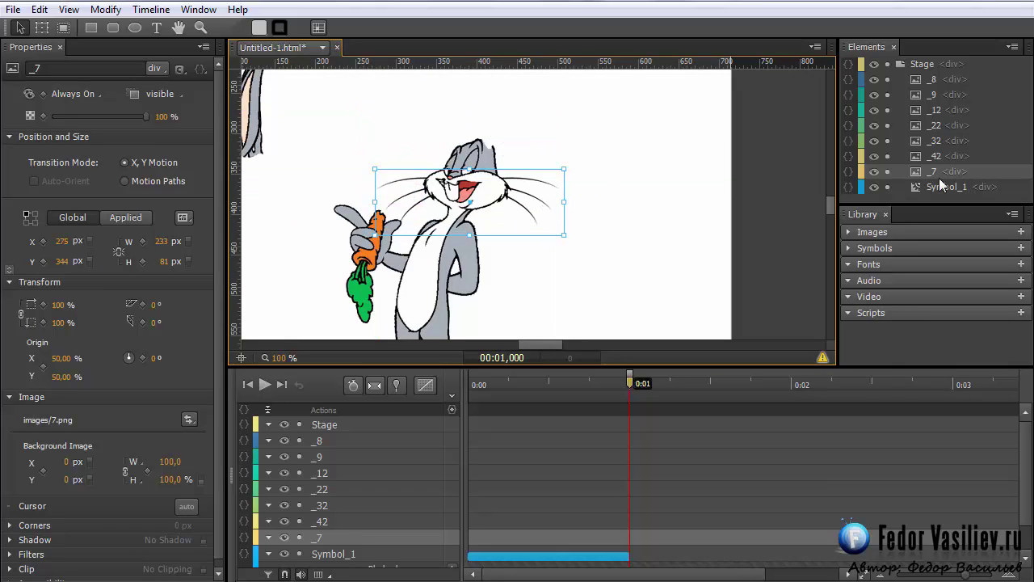
pyautogui.moveTo(931, 176); pyautogui.dragTo(919, 81)
pyautogui.moveTo(505, 210); pyautogui.dragTo(550, 278)
pyautogui.moveTo(484, 171); pyautogui.dragTo(474, 185)
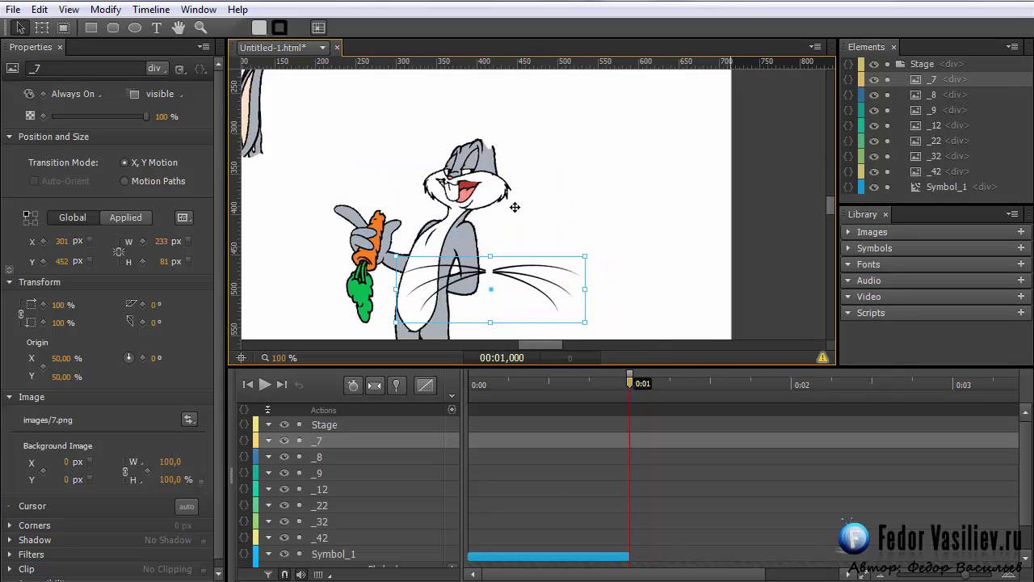
pyautogui.moveTo(536, 279); pyautogui.dragTo(496, 185)
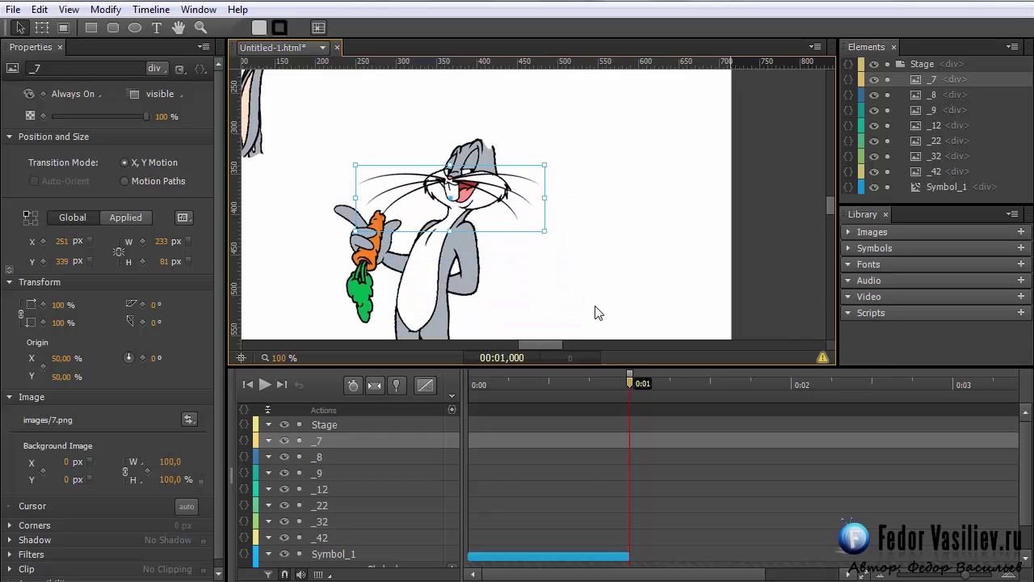
# Place the two ear images side by side on top of the rabbit's head
pyautogui.moveTo(832, 210)
pyautogui.mouseDown()
pyautogui.moveTo(831, 221)
pyautogui.moveTo(828, 204)
pyautogui.mouseUp()
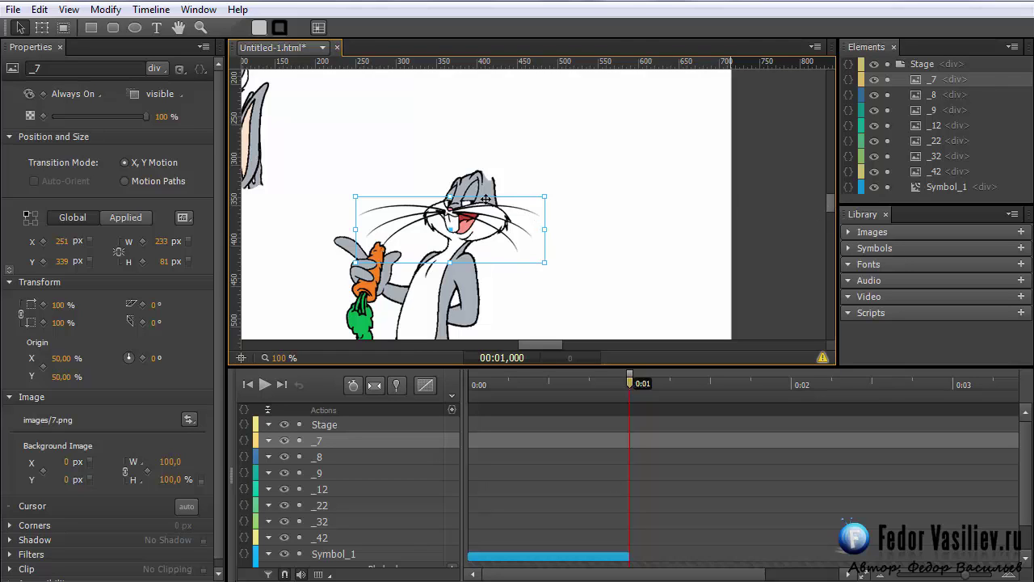
pyautogui.hscroll(-2, 535, 358)
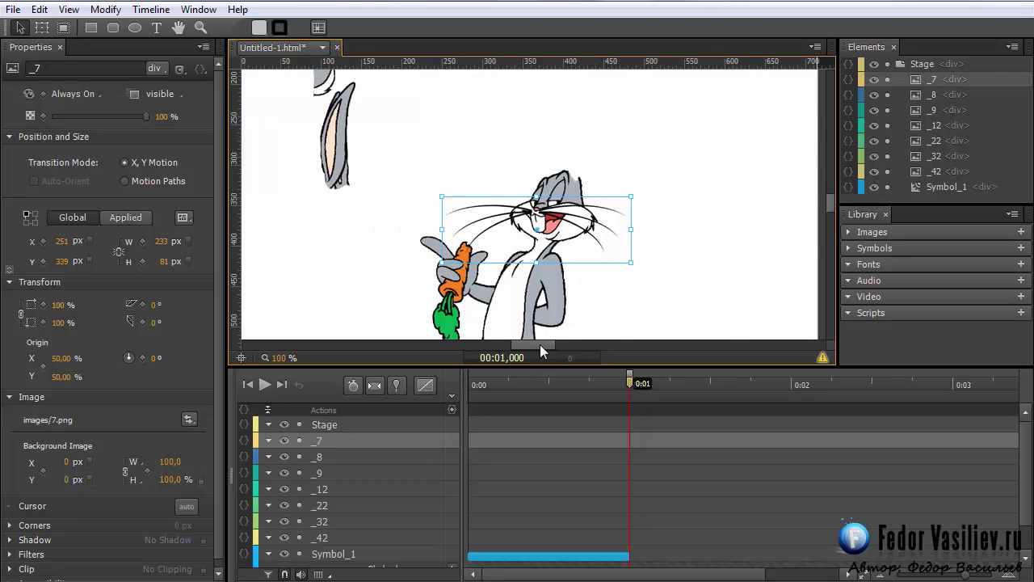
pyautogui.scroll(2, 829, 206)
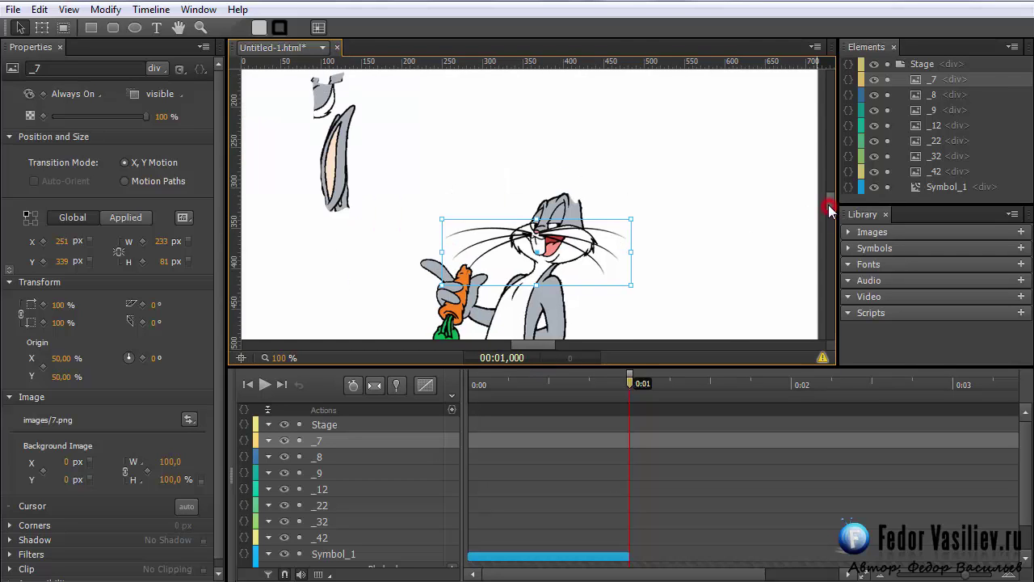
pyautogui.click(340, 210)
pyautogui.moveTo(387, 210); pyautogui.dragTo(584, 203)
pyautogui.moveTo(343, 192); pyautogui.dragTo(557, 175)
# Place the tail image _8 behind the rabbit's body at about X 353, Y 491 px, ordered beneath the other rabbit parts
pyautogui.moveTo(320, 137); pyautogui.dragTo(665, 275)
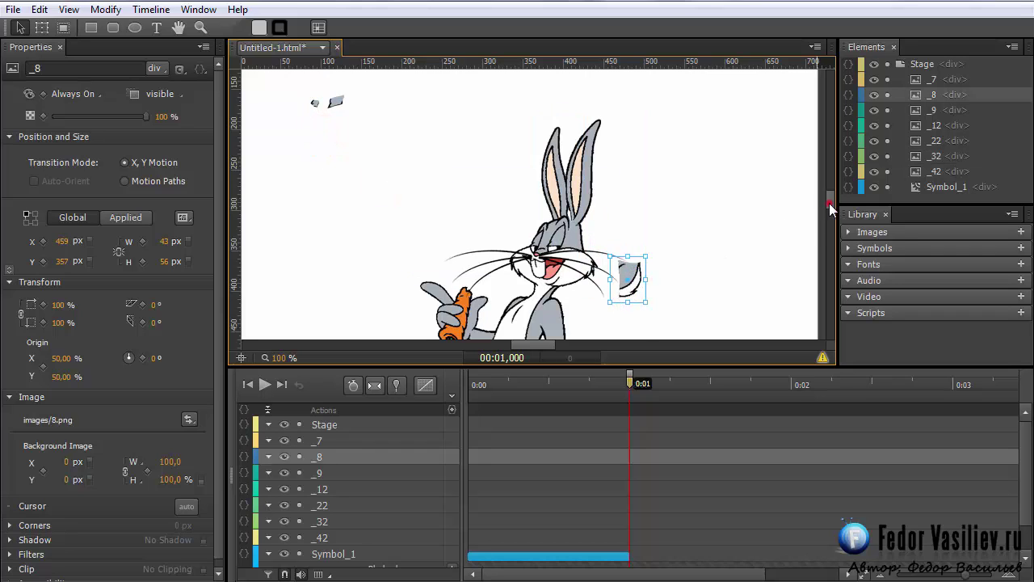
pyautogui.moveTo(830, 209); pyautogui.dragTo(821, 220)
pyautogui.moveTo(630, 97); pyautogui.dragTo(523, 198)
pyautogui.click(929, 95)
pyautogui.moveTo(930, 176); pyautogui.dragTo(929, 179)
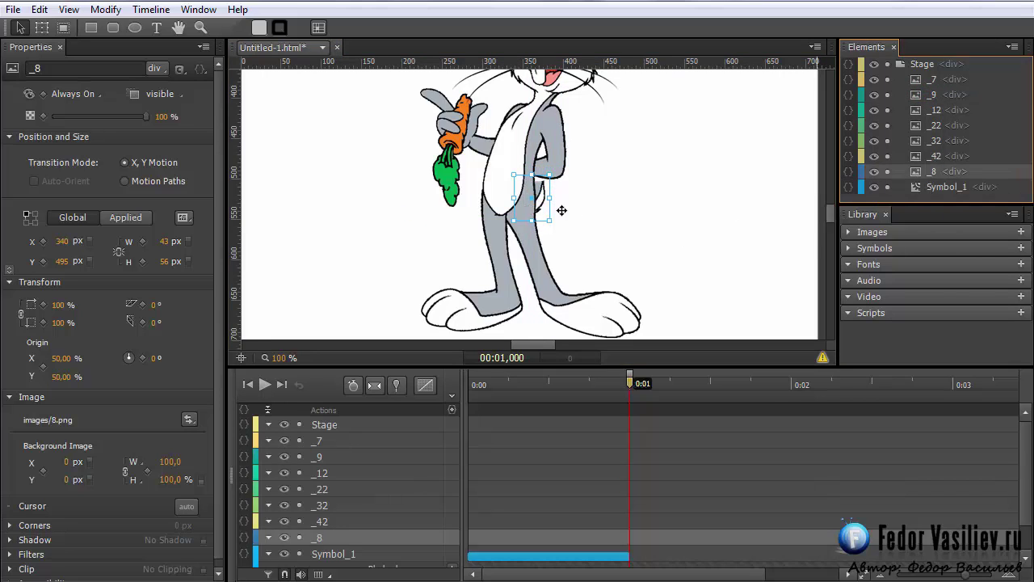
pyautogui.moveTo(541, 206); pyautogui.dragTo(550, 200)
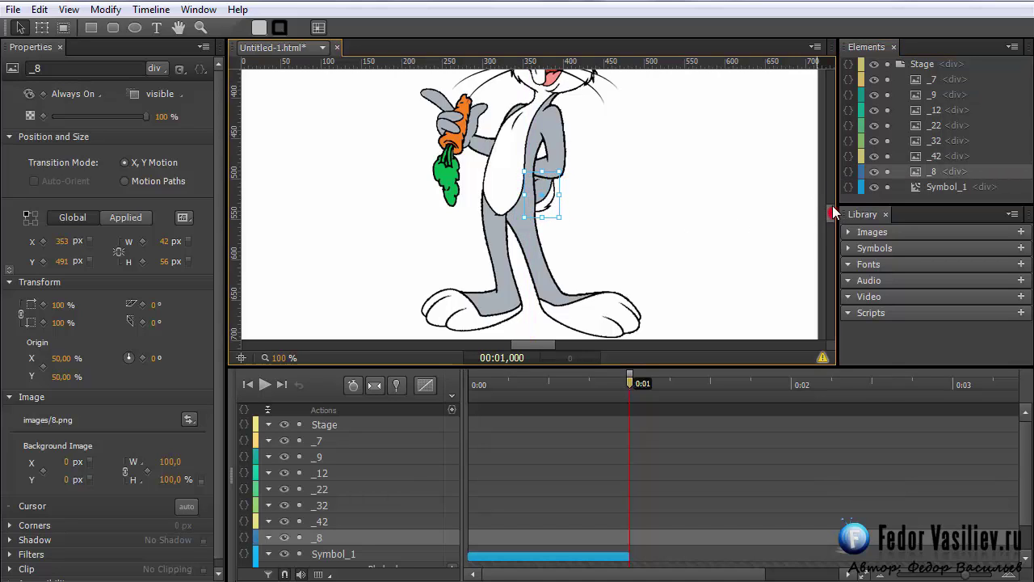
# Bring the eyelids image _42 to the front of all elements and place it over the rabbit's eyes at about X 354, Y 335 px
pyautogui.moveTo(833, 211); pyautogui.dragTo(833, 196)
pyautogui.moveTo(340, 147); pyautogui.dragTo(464, 226)
pyautogui.moveTo(578, 267)
pyautogui.mouseDown()
pyautogui.moveTo(575, 283)
pyautogui.moveTo(587, 282)
pyautogui.moveTo(579, 282)
pyautogui.mouseUp()
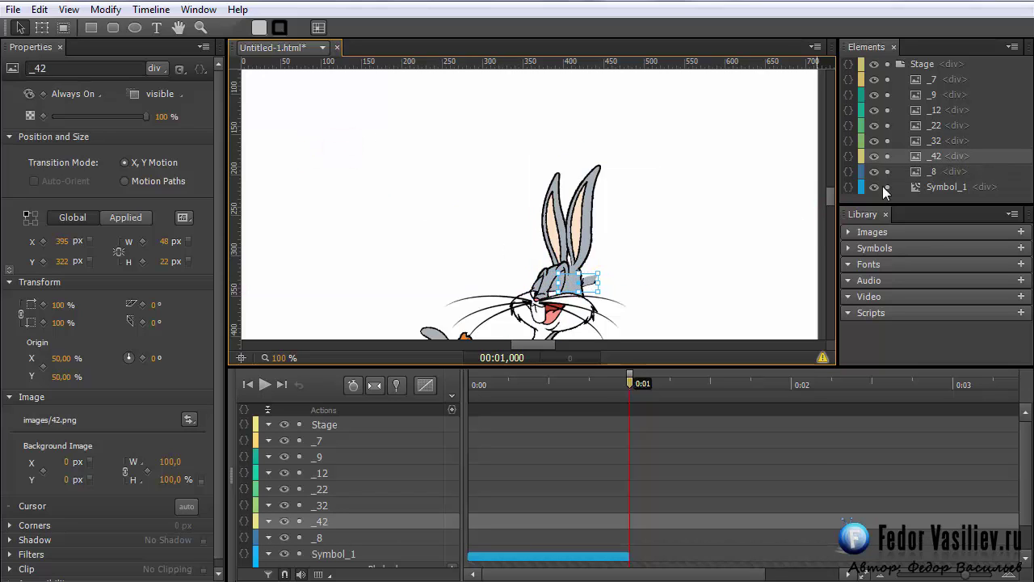
pyautogui.moveTo(921, 156); pyautogui.dragTo(929, 76)
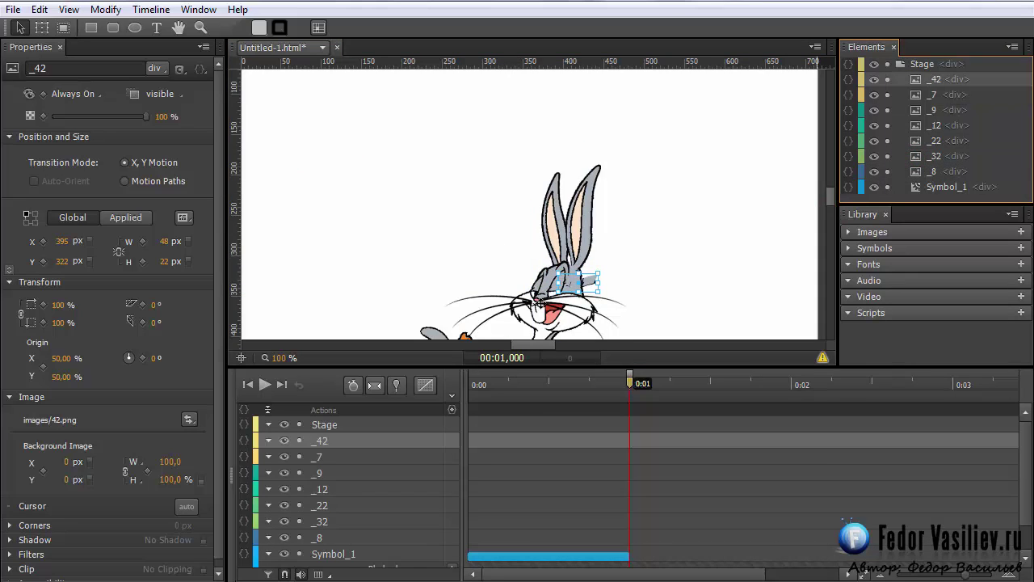
pyautogui.moveTo(593, 289); pyautogui.dragTo(562, 295)
pyautogui.moveTo(276, 358); pyautogui.dragTo(326, 363)
pyautogui.moveTo(831, 199); pyautogui.dragTo(834, 206)
pyautogui.scroll(-2, 759, 210)
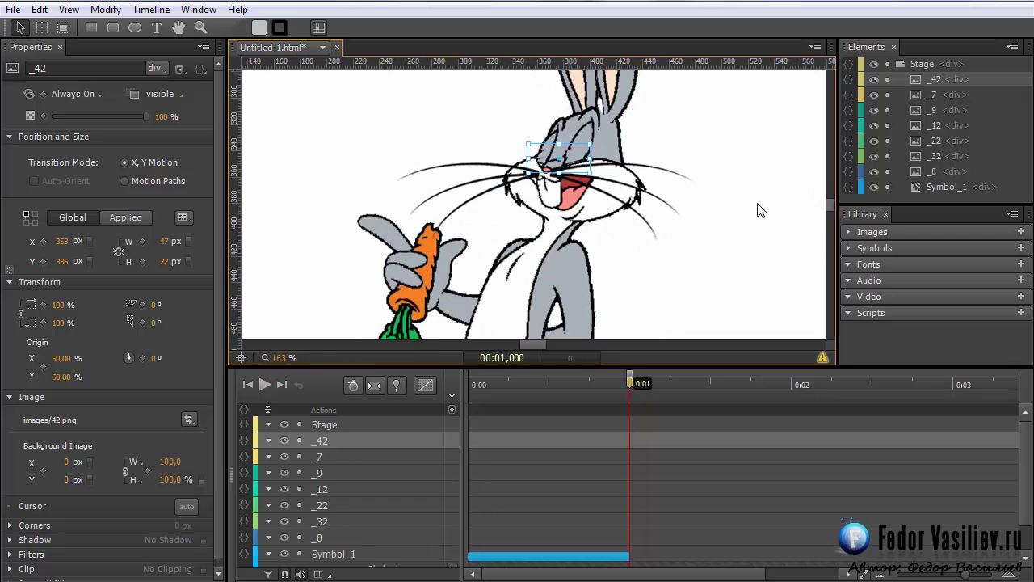
pyautogui.press('Down')
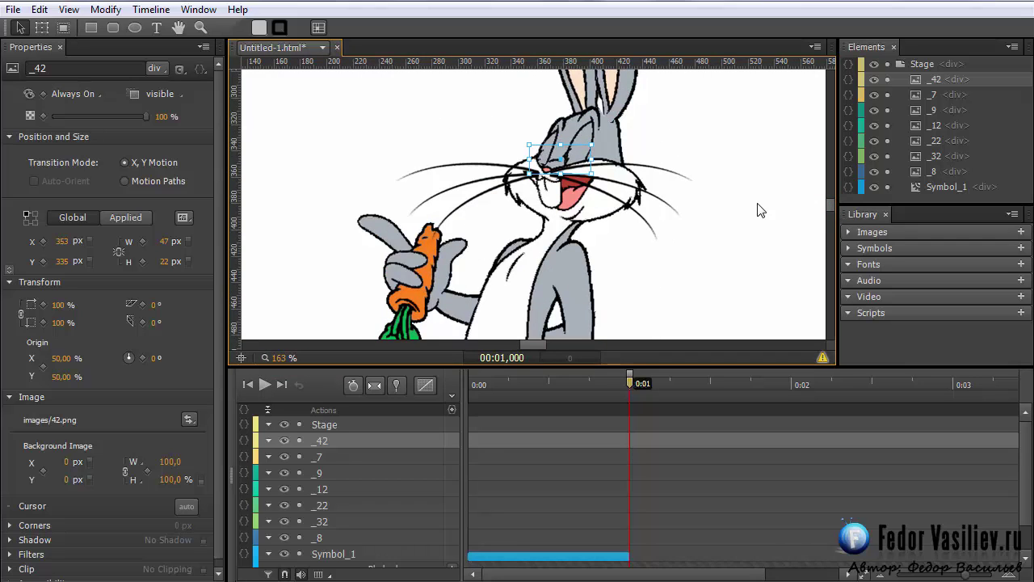
pyautogui.click(743, 219)
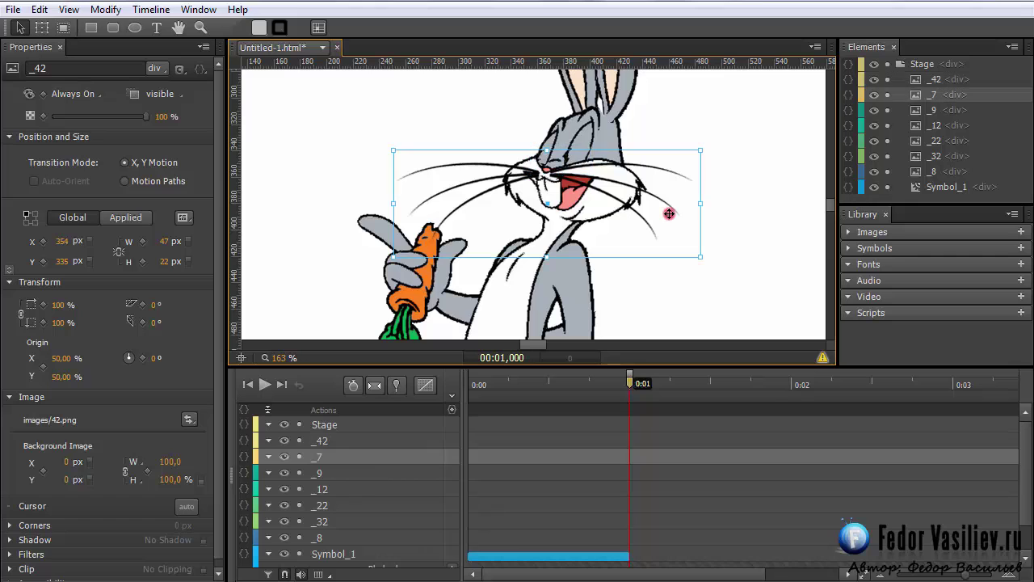
# Nudge the eyelids image _42 up to Y 322 px and back down over the eyes to Y 335 px
pyautogui.click(926, 79)
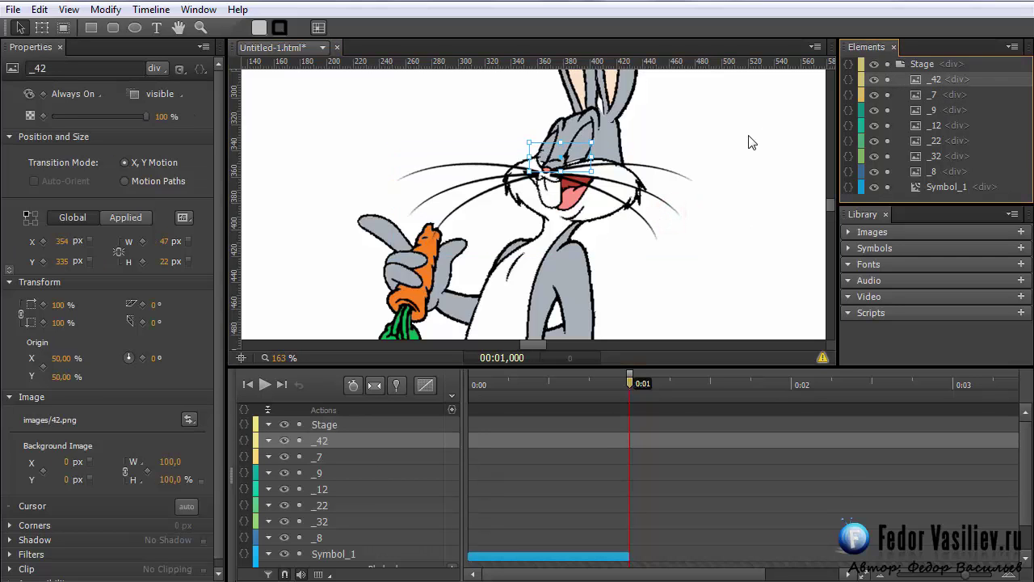
pyautogui.press('Up')
pyautogui.press('Up')
pyautogui.press('Up')
pyautogui.press('Up')
pyautogui.press('Up')
pyautogui.press('Up')
pyautogui.press('Up')
pyautogui.press('Up')
pyautogui.press('Up')
pyautogui.press('Up')
pyautogui.press('Up')
pyautogui.press('Up')
pyautogui.press('Up')
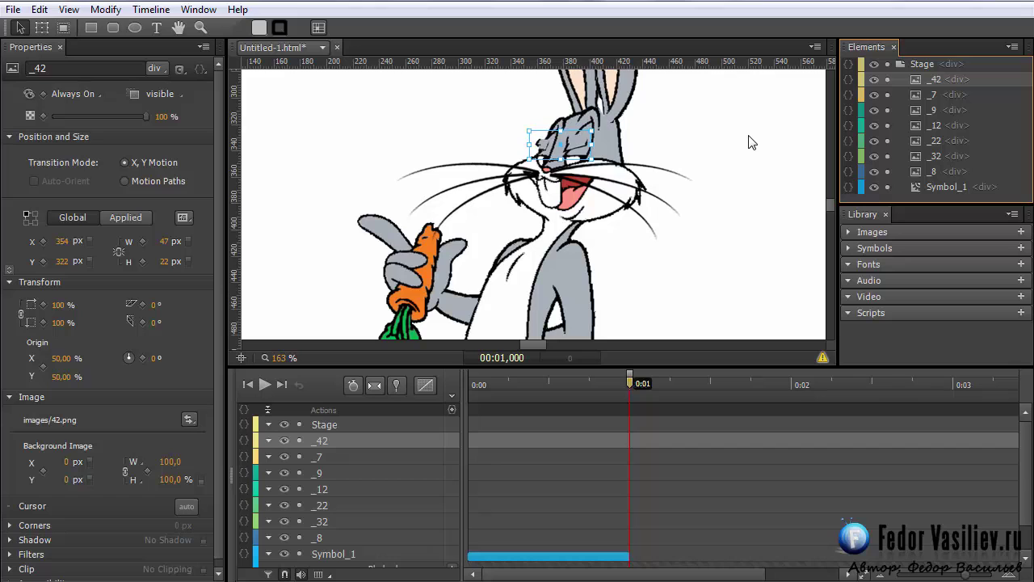
pyautogui.press('Down')
pyautogui.press('Down')
pyautogui.press('Down')
pyautogui.press('Down')
pyautogui.press('Down')
pyautogui.press('Down')
pyautogui.press('Down')
pyautogui.press('Down')
pyautogui.press('Down')
pyautogui.press('Down')
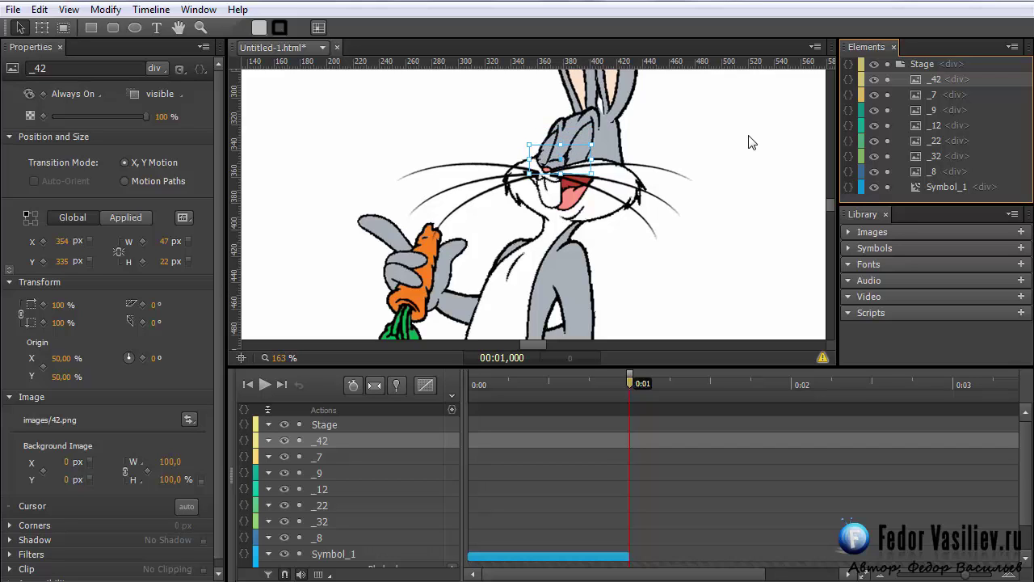
pyautogui.click(750, 141)
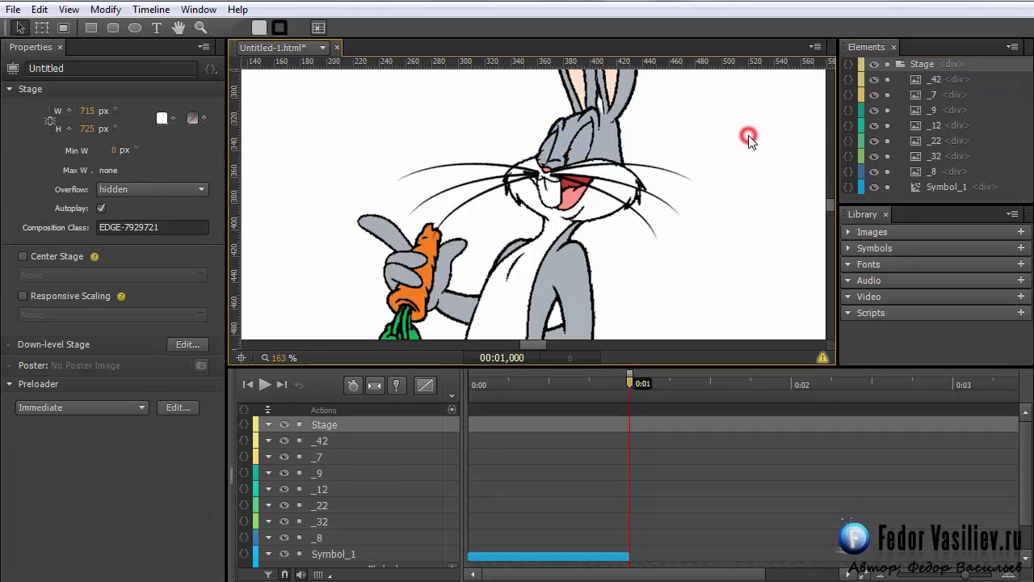
# Hide and show the eyelids image _42 repeatedly to preview the rabbit's blink
pyautogui.click(874, 80)
pyautogui.click(875, 80)
pyautogui.click(875, 80)
pyautogui.click(875, 80)
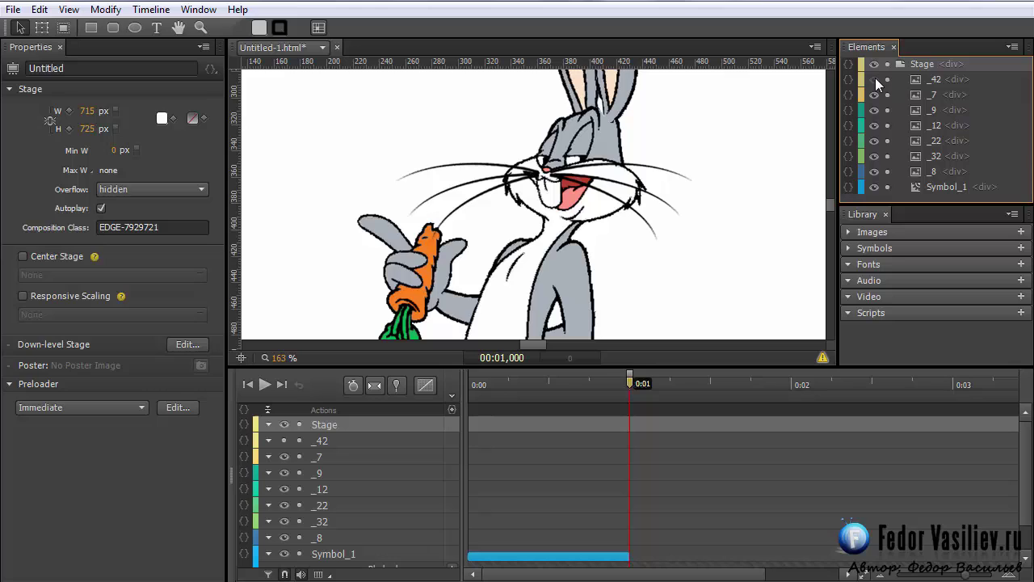
pyautogui.click(875, 79)
pyautogui.click(876, 80)
pyautogui.click(876, 80)
pyautogui.click(876, 80)
pyautogui.click(876, 80)
# Convert all seven rabbit part images, from _42 through _8, into one symbol with the default name
pyautogui.moveTo(275, 358)
pyautogui.mouseDown()
pyautogui.moveTo(196, 381)
pyautogui.moveTo(218, 380)
pyautogui.moveTo(206, 381)
pyautogui.mouseUp()
pyautogui.click(932, 80)
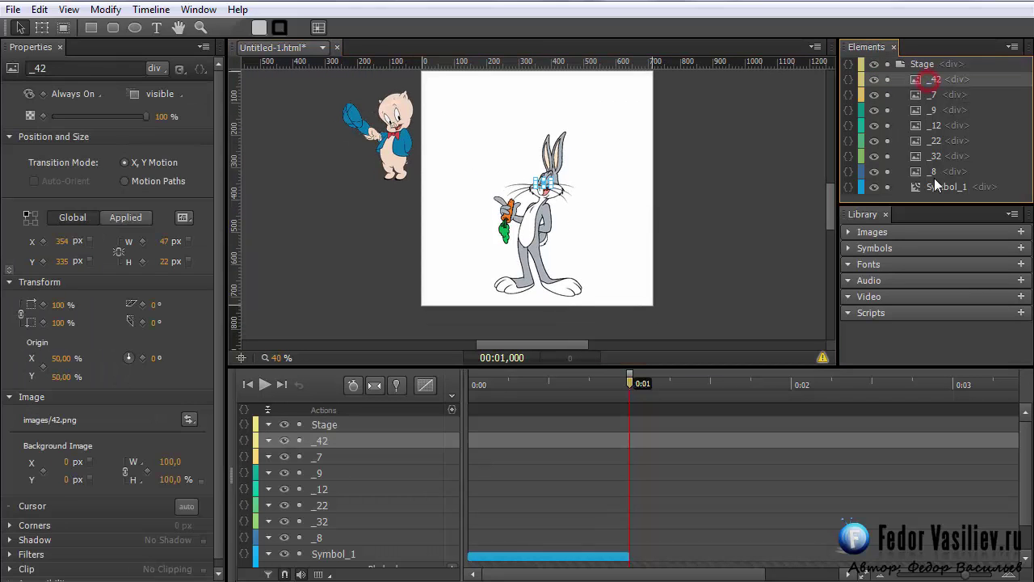
pyautogui.keyDown('shift'); pyautogui.click(932, 171); pyautogui.keyUp('shift')
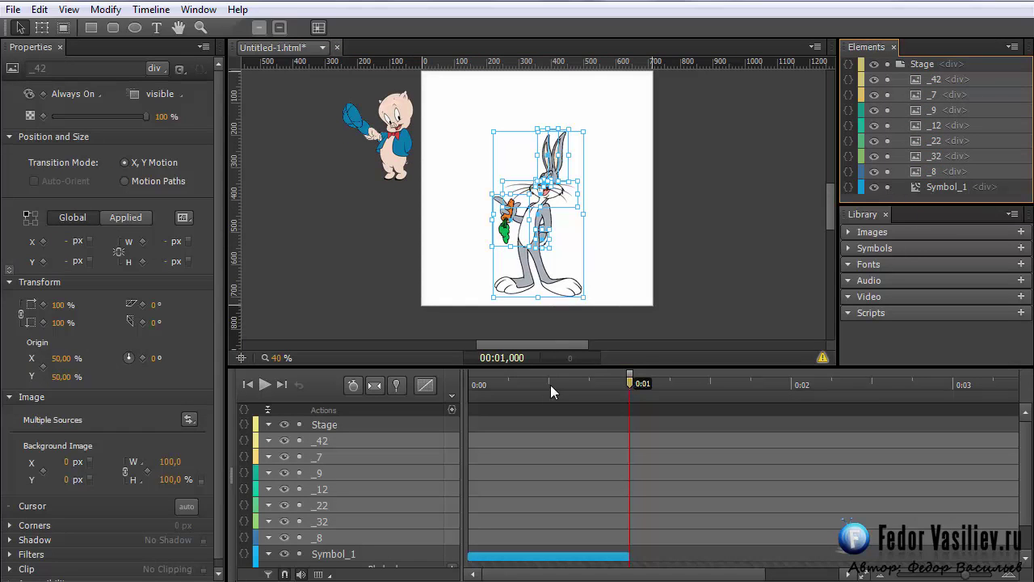
pyautogui.rightClick(915, 173)
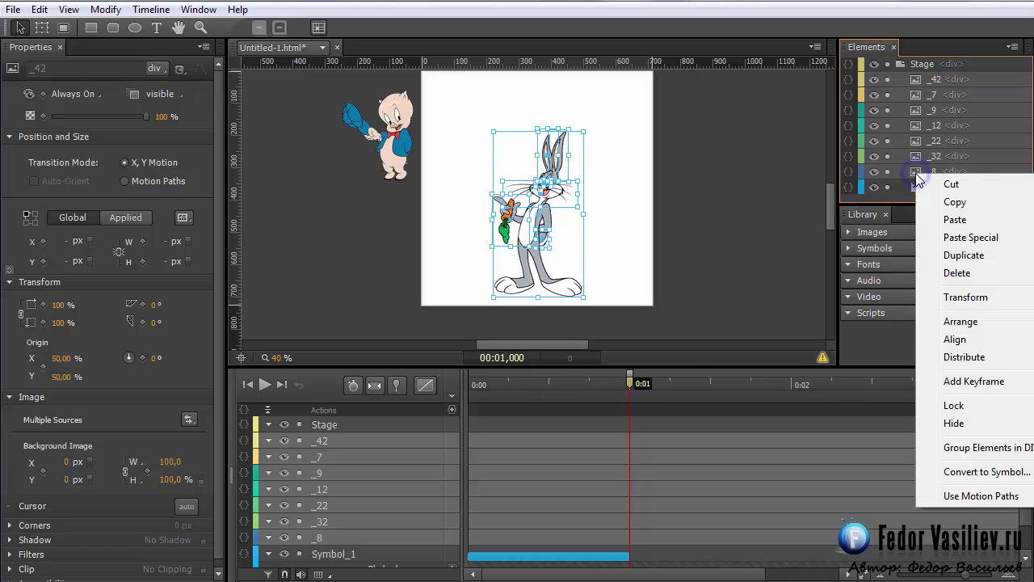
pyautogui.click(970, 477)
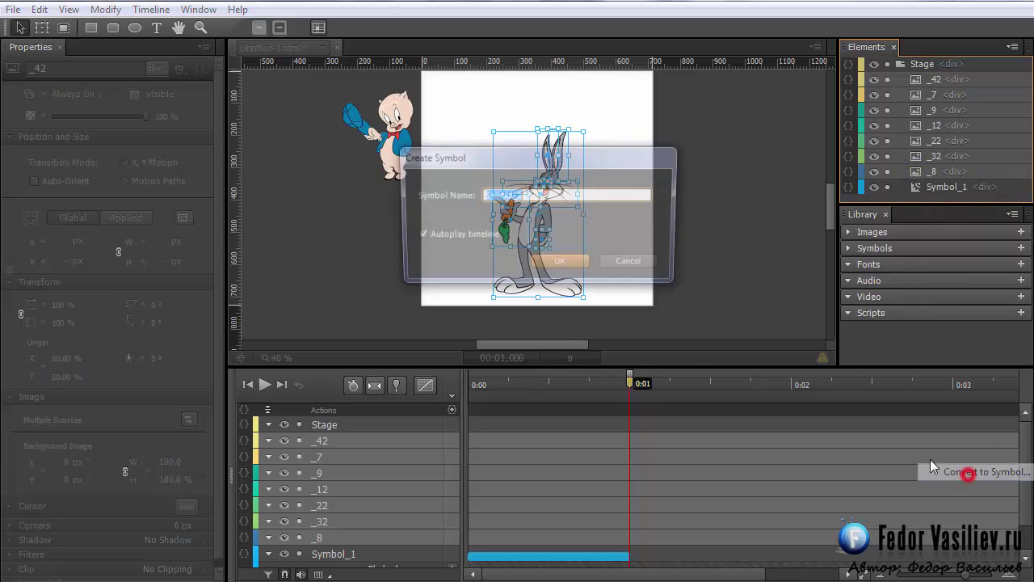
pyautogui.click(563, 265)
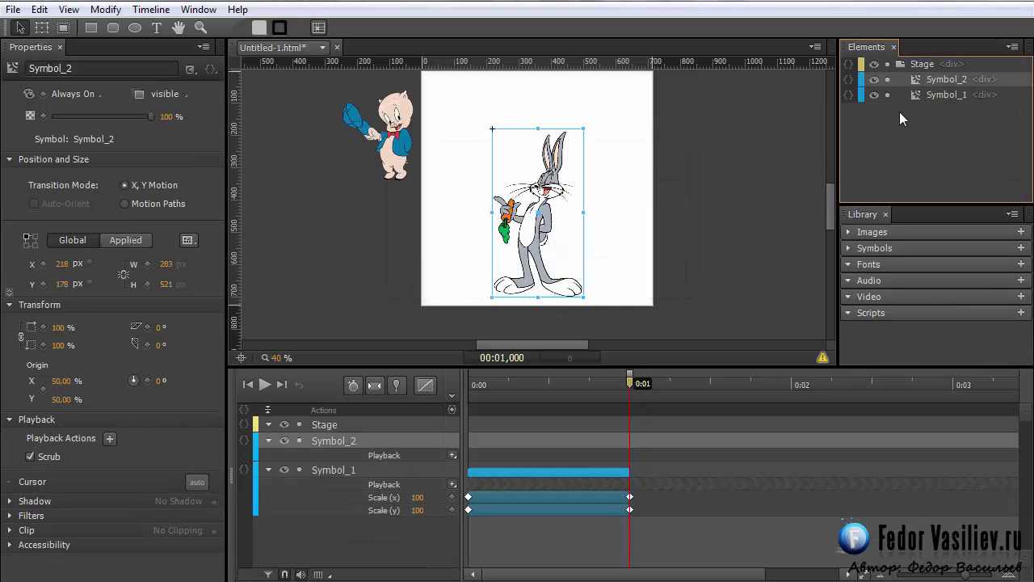
# Open the rabbit symbol Symbol_2 for editing
pyautogui.doubleClick(916, 79)
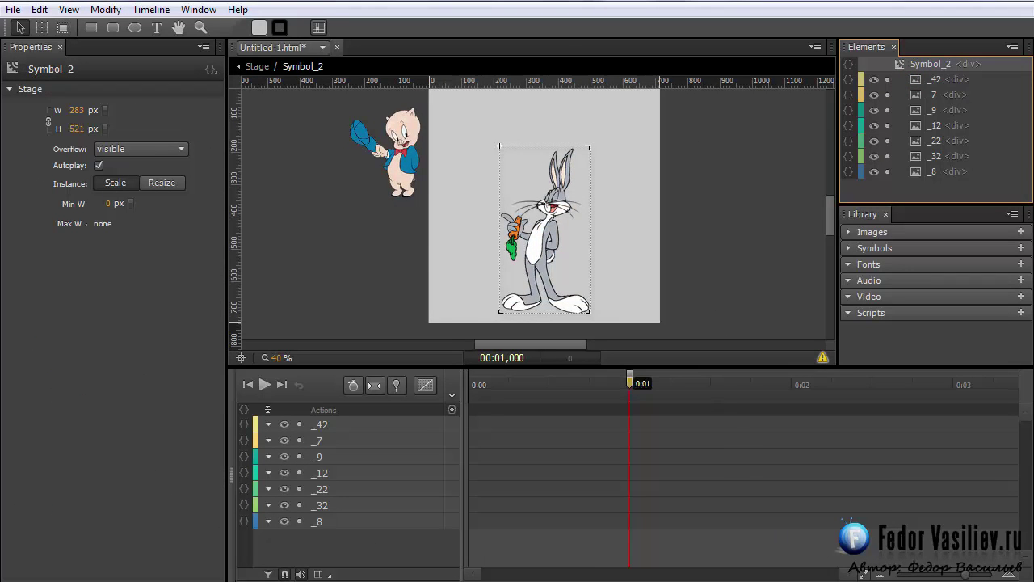
pyautogui.hotkey('ctrl', '=')
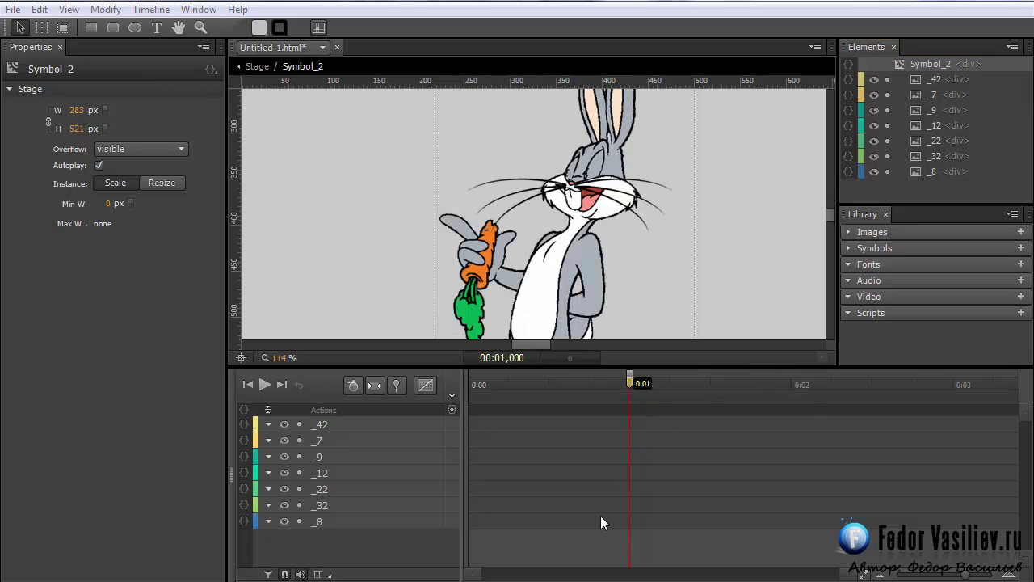
pyautogui.moveTo(635, 378); pyautogui.dragTo(543, 404)
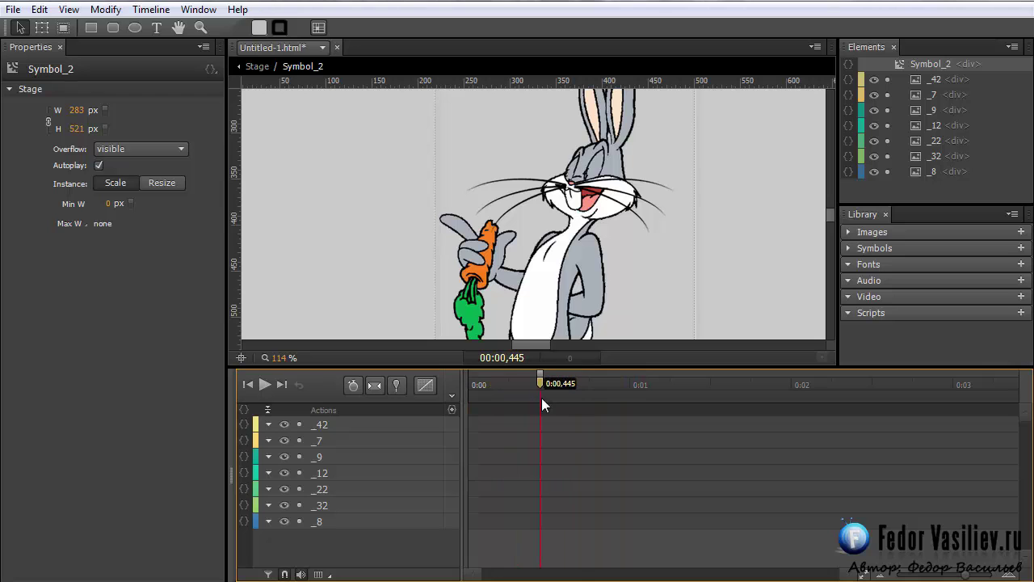
# Set the eyelids image _42 to display Off at the start of the symbol's timeline, 0:00
pyautogui.click(932, 82)
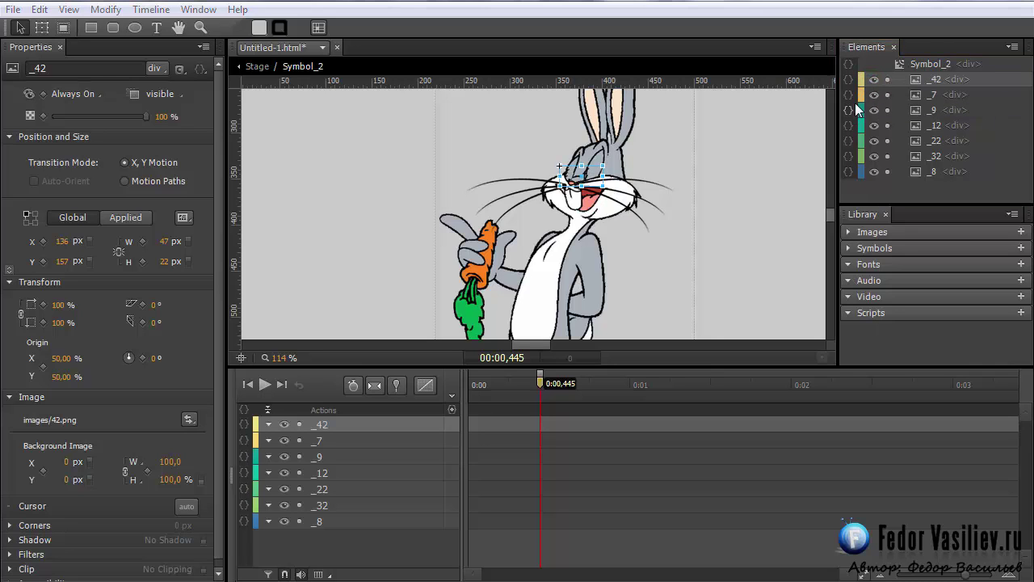
pyautogui.click(874, 80)
pyautogui.click(874, 79)
pyautogui.moveTo(538, 385); pyautogui.dragTo(313, 441)
pyautogui.click(81, 95)
pyautogui.click(81, 129)
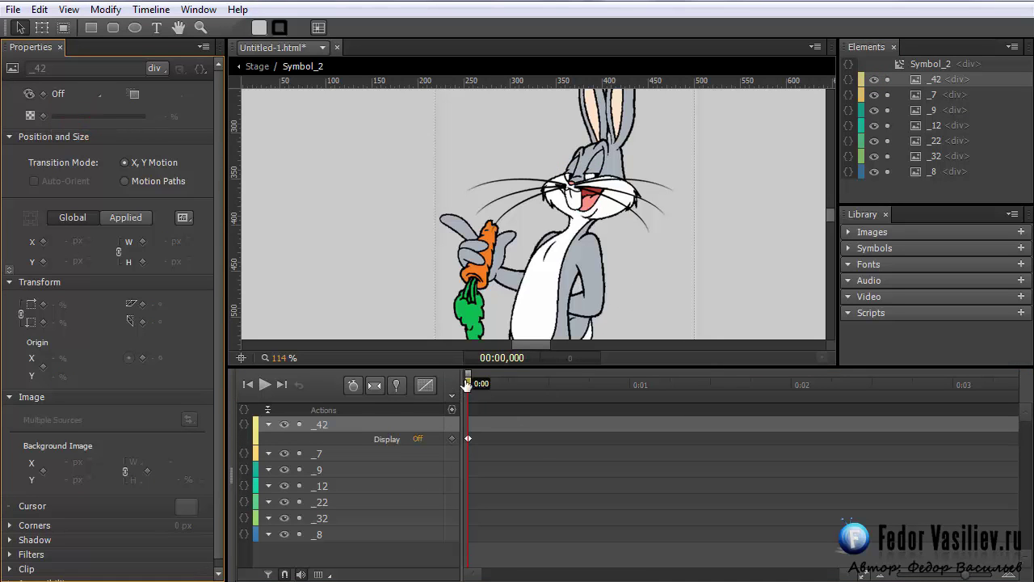
# At 0:00,500, set the carrot arm image _12's transform origin to about 86% X, 50% Y and rotate the arm to 1°
pyautogui.moveTo(469, 384); pyautogui.dragTo(549, 401)
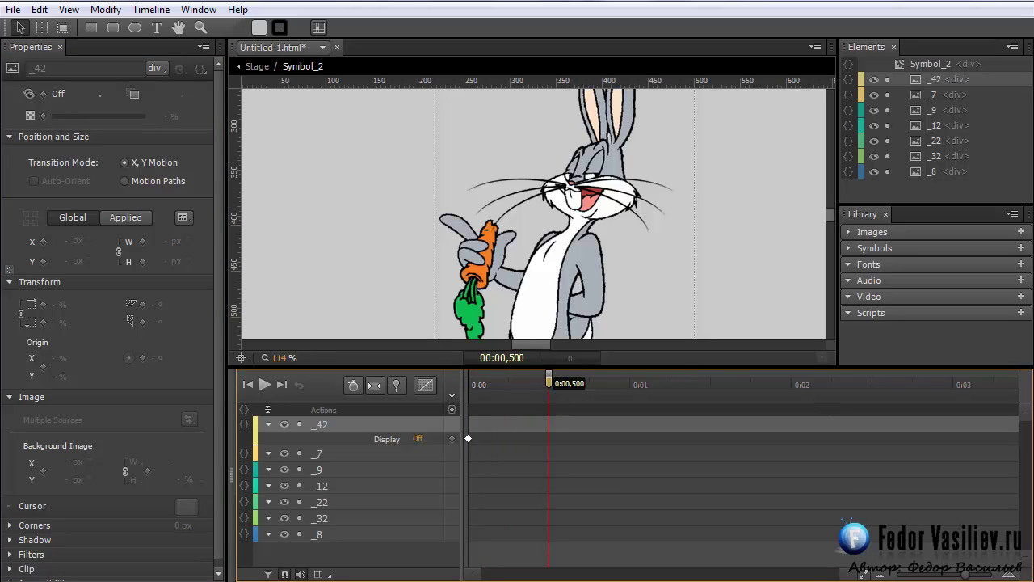
pyautogui.click(467, 252)
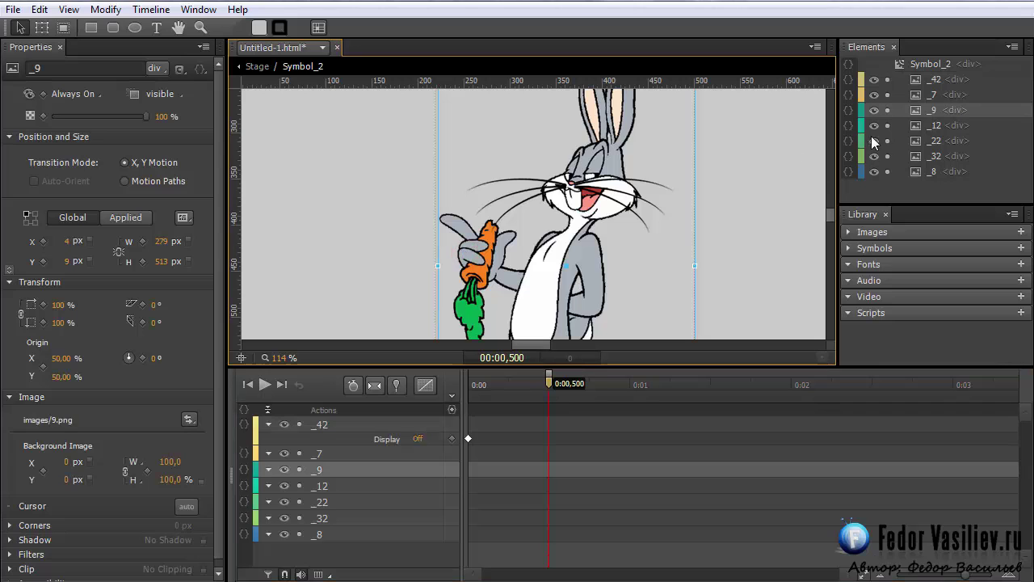
pyautogui.click(918, 127)
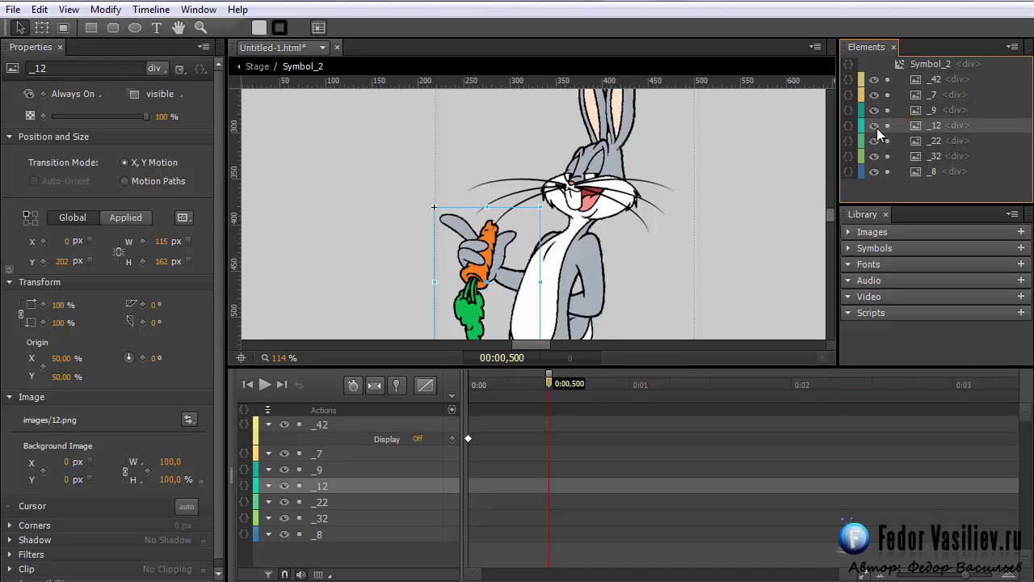
pyautogui.click(41, 26)
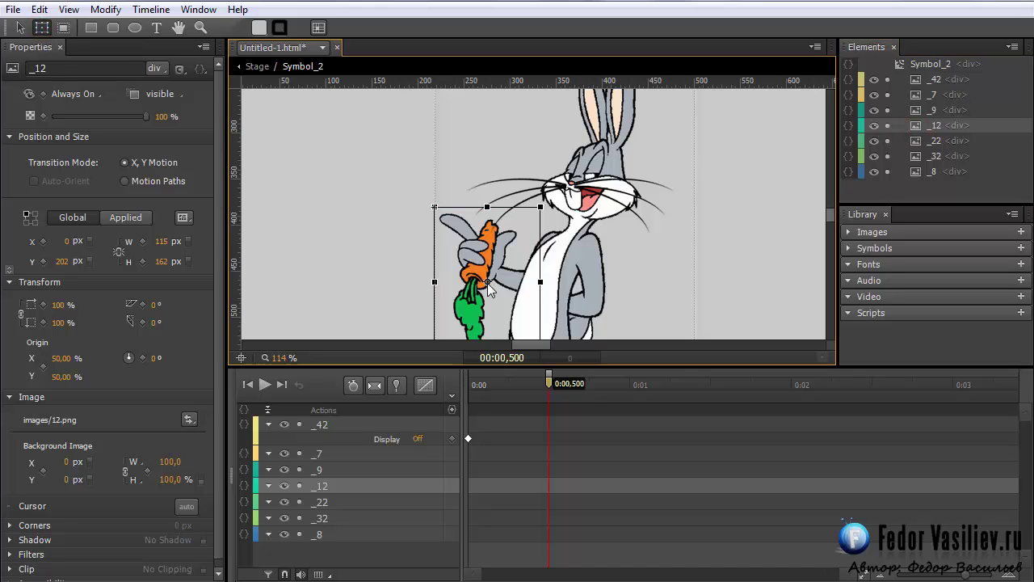
pyautogui.moveTo(488, 283); pyautogui.dragTo(527, 284)
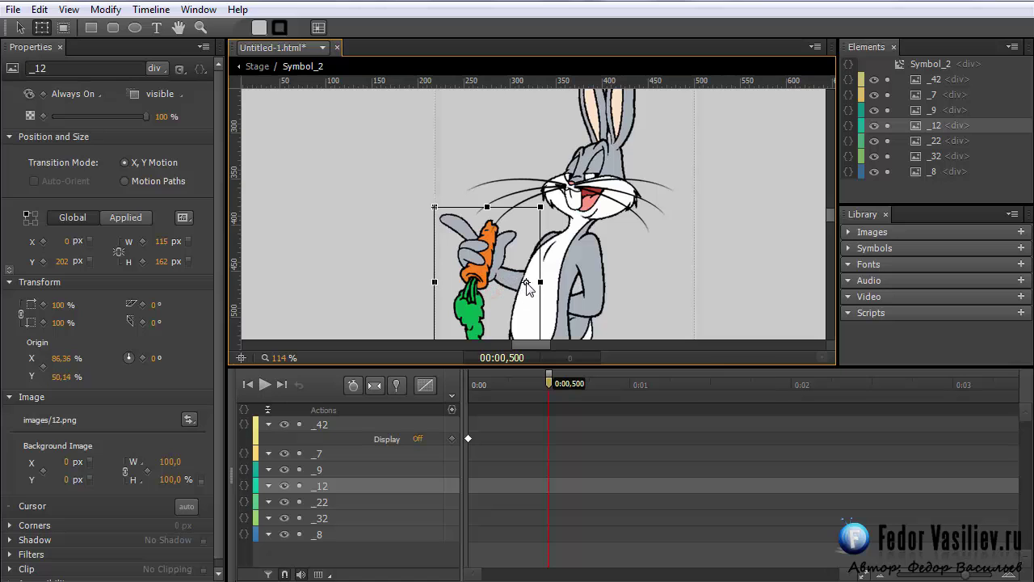
pyautogui.moveTo(430, 203)
pyautogui.mouseDown()
pyautogui.moveTo(444, 231)
pyautogui.moveTo(424, 192)
pyautogui.mouseUp()
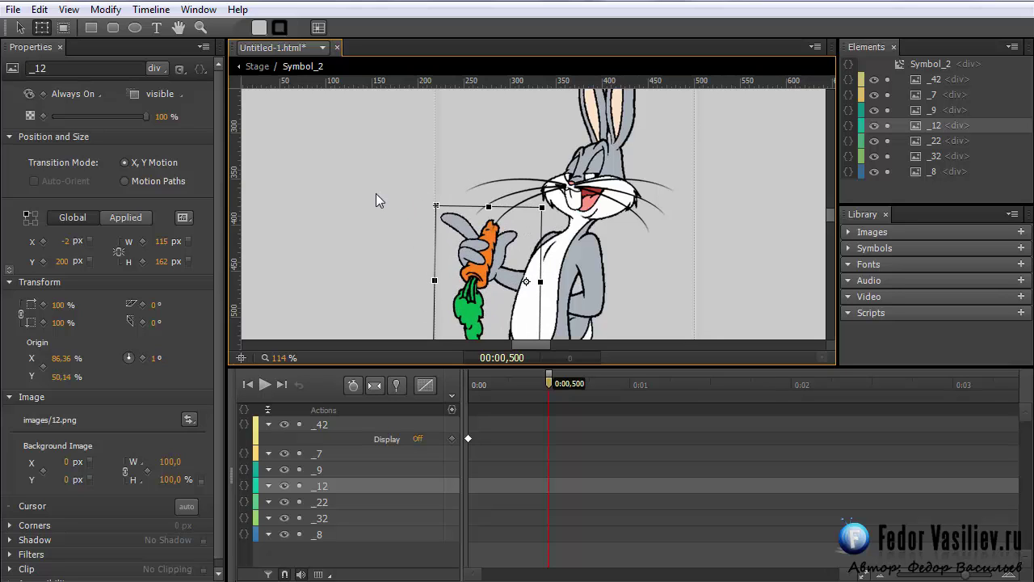
# With auto-transition and the pin enabled, animate the carrot arm _12 from 0:00,500 to 0:00,810, rotating it to -16°
pyautogui.click(374, 385)
pyautogui.click(397, 386)
pyautogui.moveTo(549, 385); pyautogui.dragTo(599, 386)
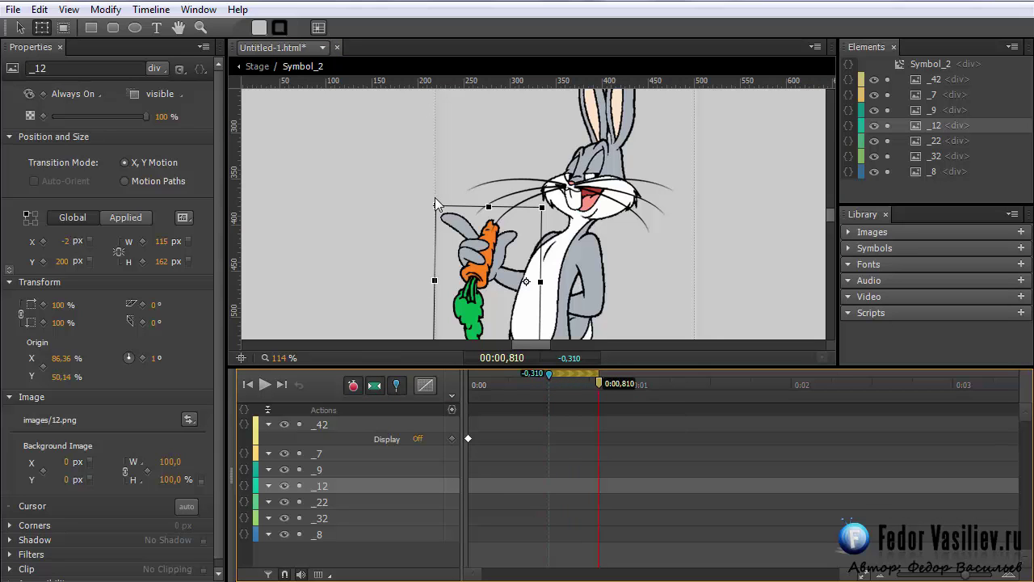
pyautogui.moveTo(434, 204); pyautogui.dragTo(418, 234)
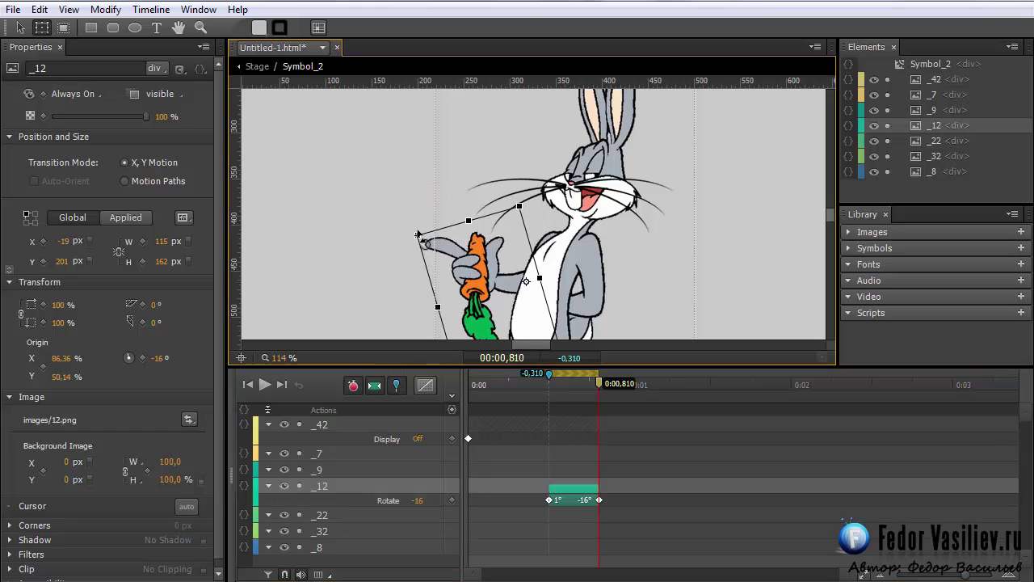
# Check the first arm swing, and extend the rotation of arm _12 from 0:00,810 to 14° at 0:01
pyautogui.click(540, 385)
pyautogui.click(396, 385)
pyautogui.moveTo(541, 384); pyautogui.dragTo(550, 421)
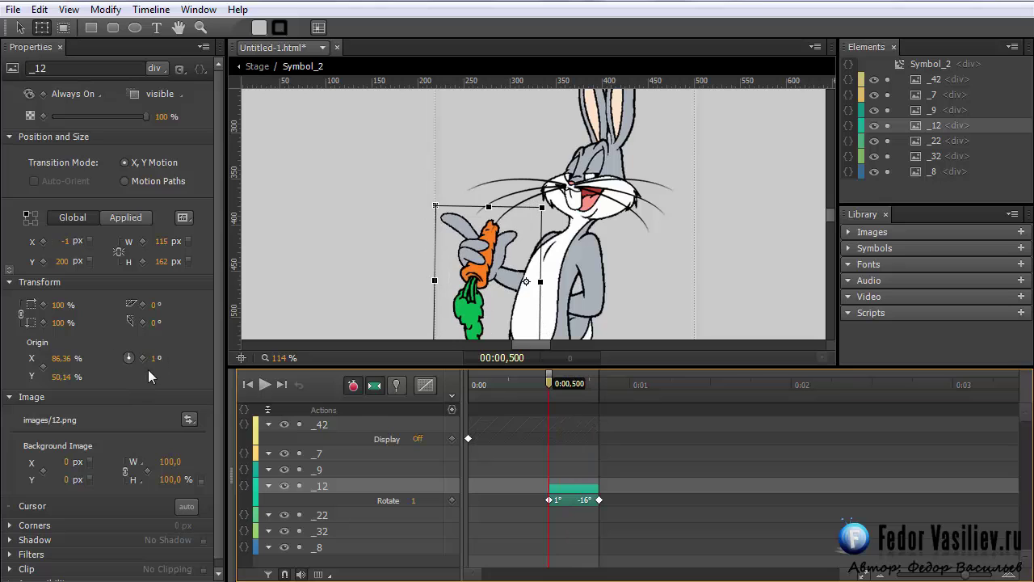
pyautogui.moveTo(549, 380); pyautogui.dragTo(599, 404)
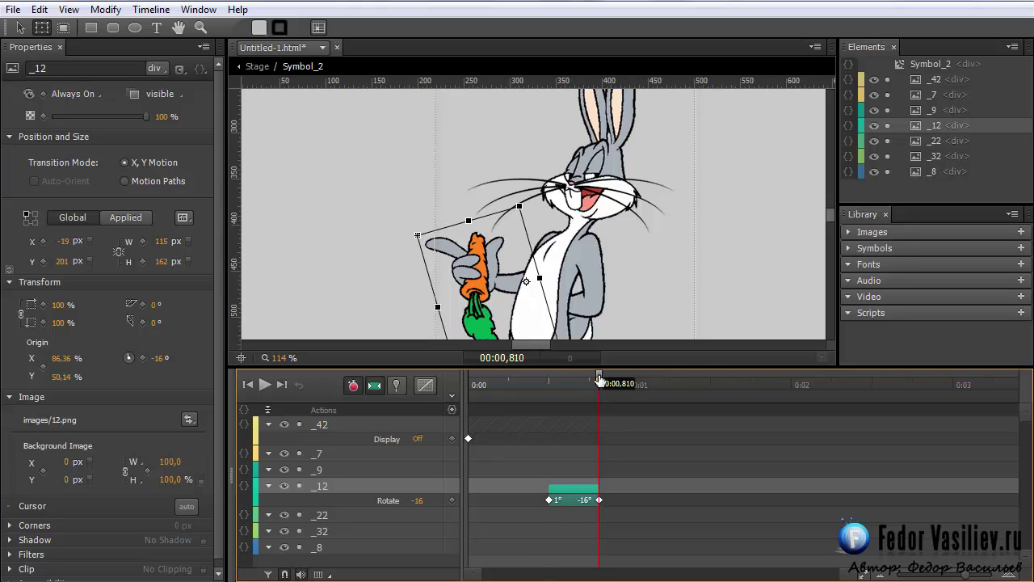
pyautogui.moveTo(599, 378); pyautogui.dragTo(631, 386)
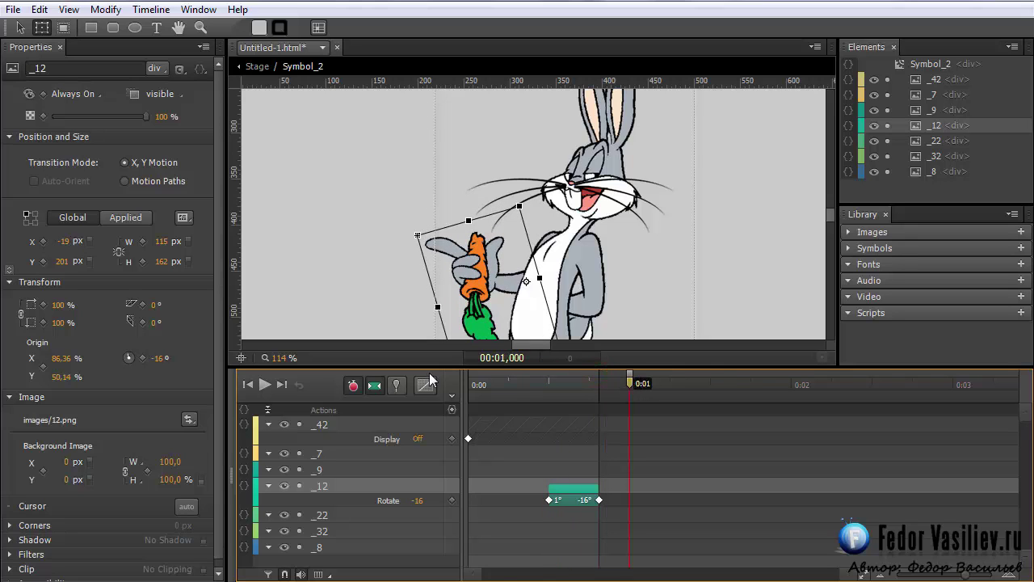
pyautogui.moveTo(630, 376); pyautogui.dragTo(599, 376)
pyautogui.moveTo(409, 228); pyautogui.dragTo(472, 204)
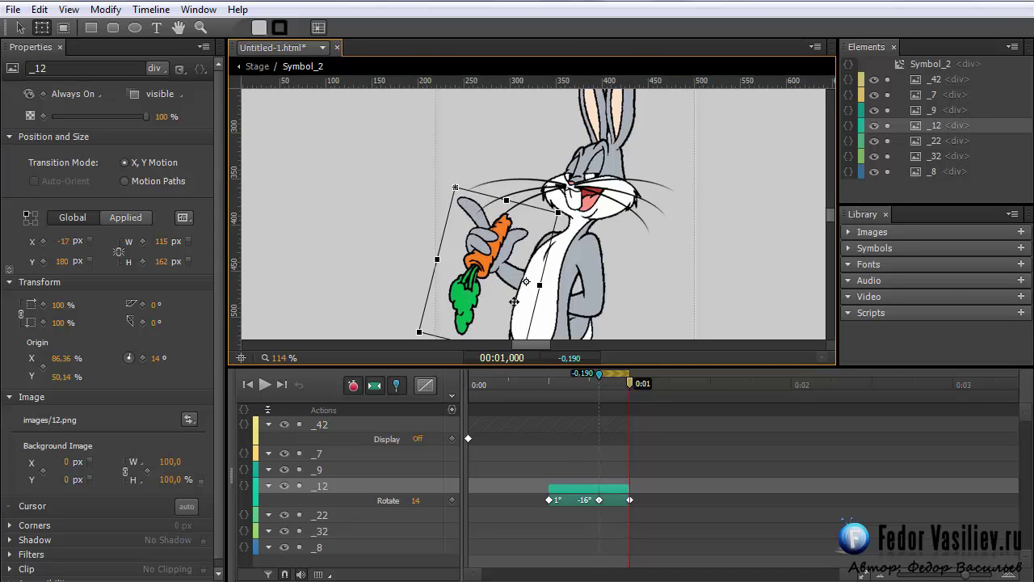
# Continue the rotation of arm _12 with pinned transitions to 2° at 0:01,250 and to 22° at 0:01,825
pyautogui.moveTo(628, 383); pyautogui.dragTo(670, 399)
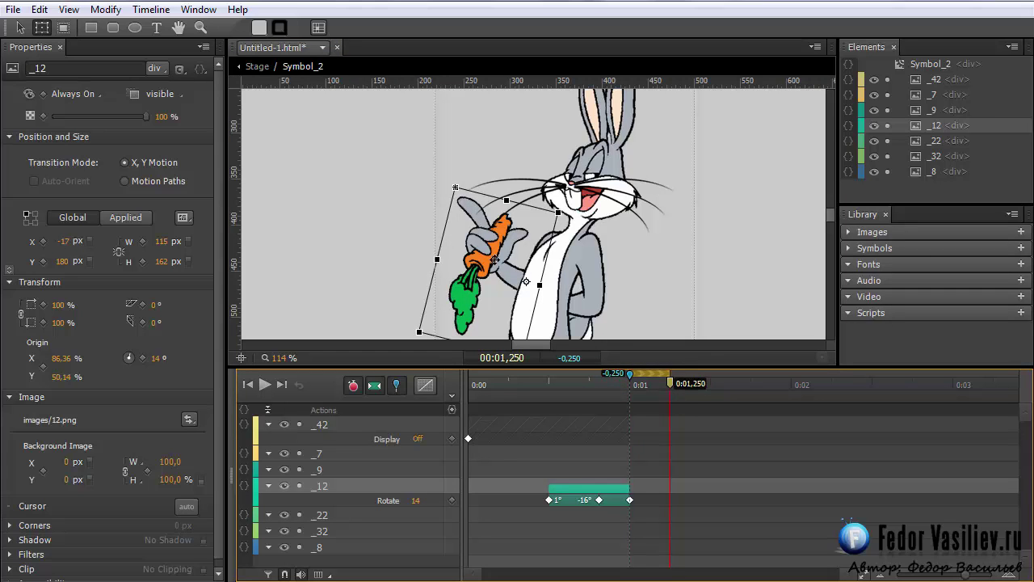
pyautogui.moveTo(450, 180); pyautogui.dragTo(442, 212)
pyautogui.moveTo(671, 385); pyautogui.dragTo(764, 411)
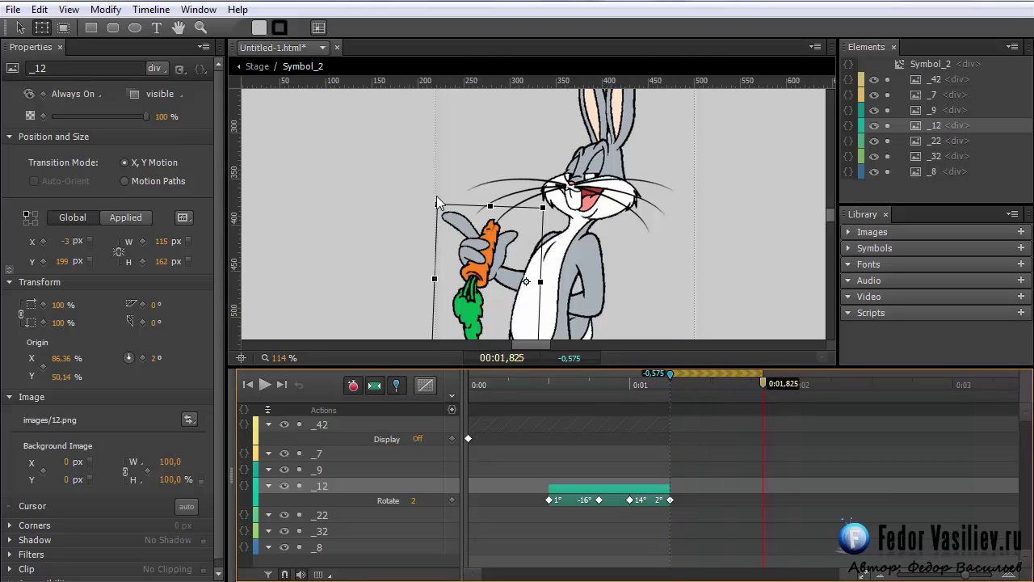
pyautogui.moveTo(434, 203); pyautogui.dragTo(469, 179)
# Finish the arm _12 swing by setting its rotation to 1° at 0:02,165, and turn off the pin
pyautogui.moveTo(670, 374)
pyautogui.mouseDown()
pyautogui.moveTo(796, 404)
pyautogui.moveTo(819, 394)
pyautogui.mouseUp()
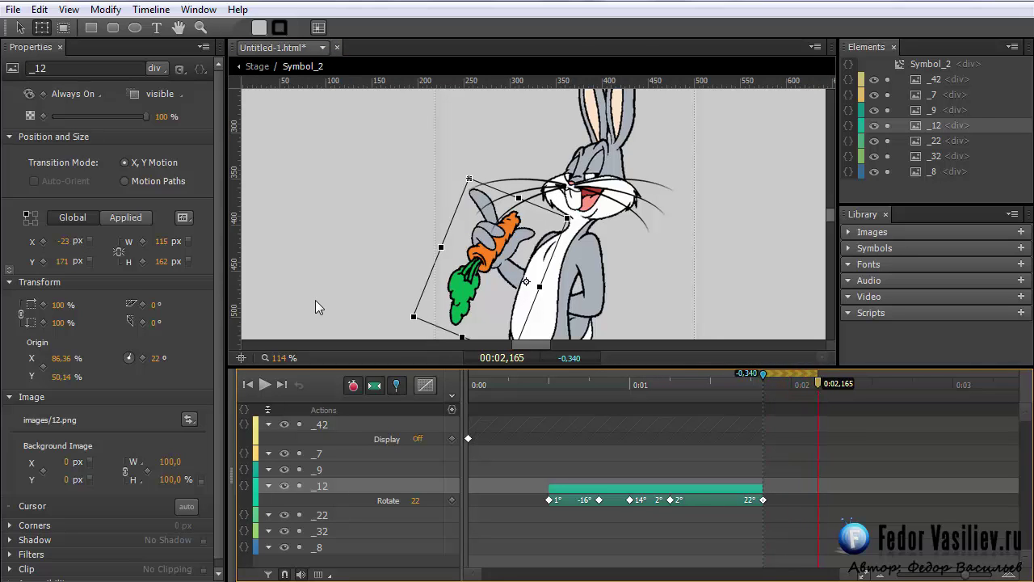
pyautogui.click(156, 358)
pyautogui.write('1')
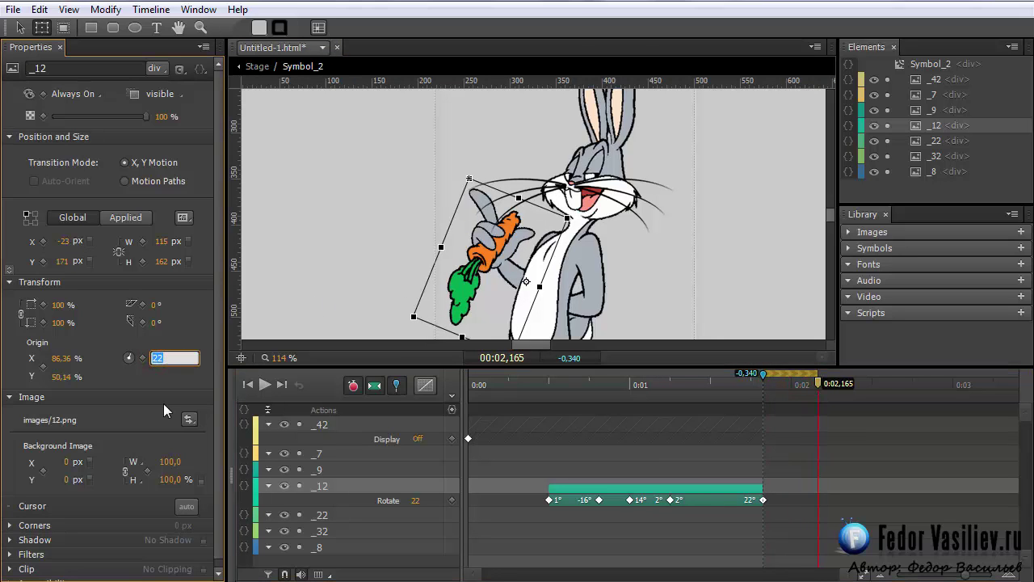
pyautogui.press('Return')
pyautogui.click(397, 387)
# Play the carrot arm animation repeatedly from before its first keyframe to examine the swinging motion
pyautogui.click(548, 384)
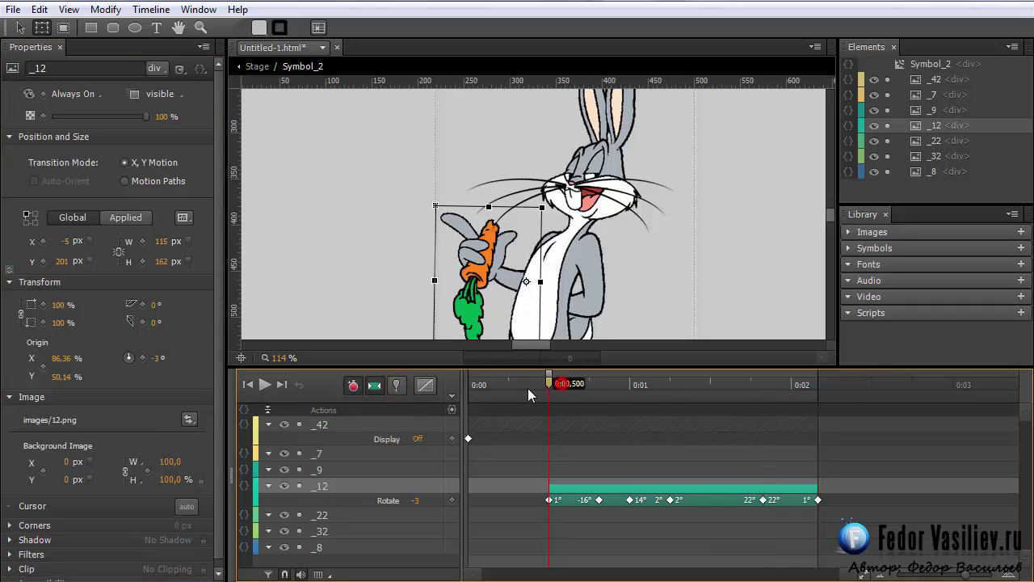
pyautogui.click(265, 386)
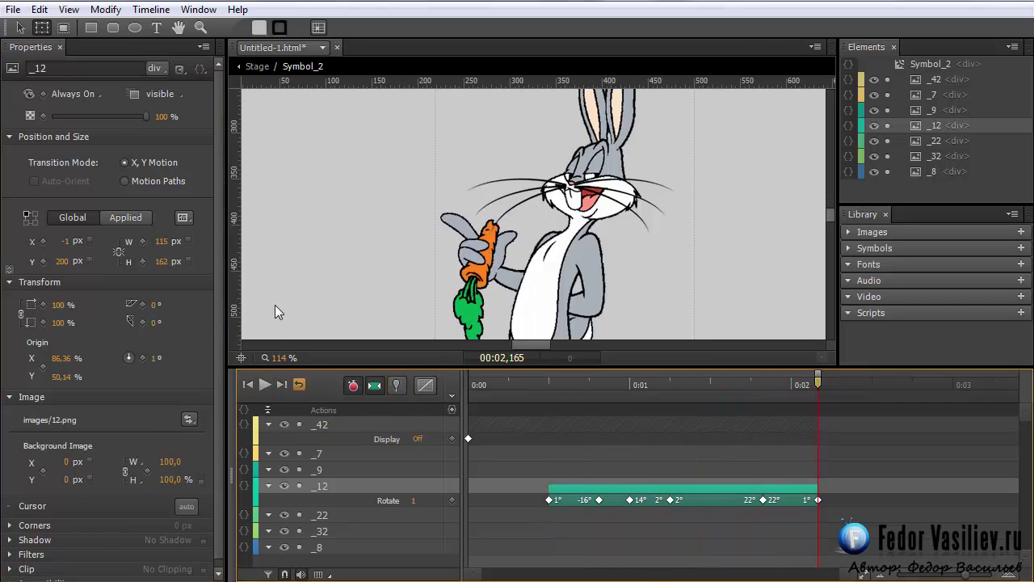
pyautogui.moveTo(554, 385); pyautogui.dragTo(535, 385)
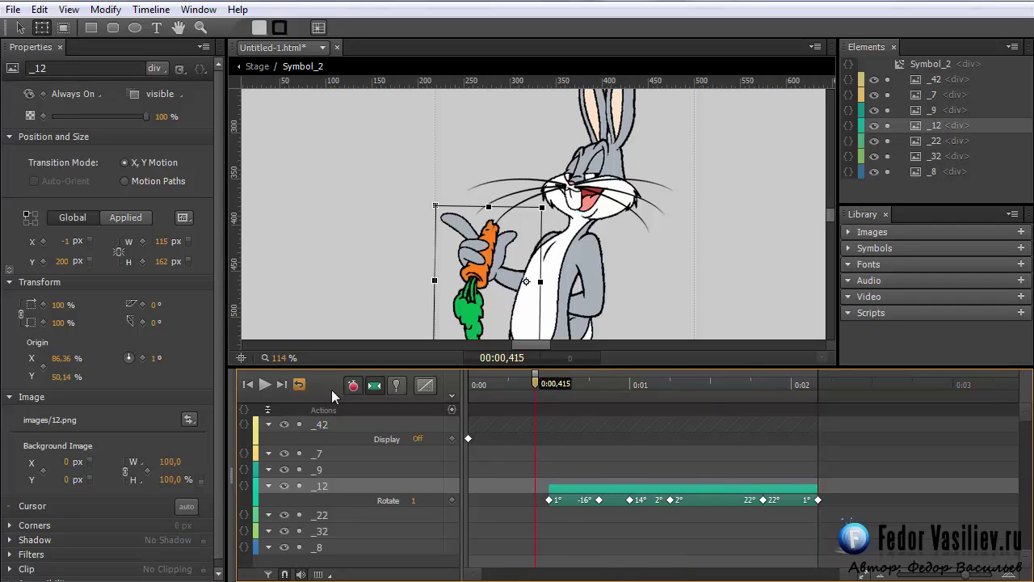
pyautogui.click(266, 384)
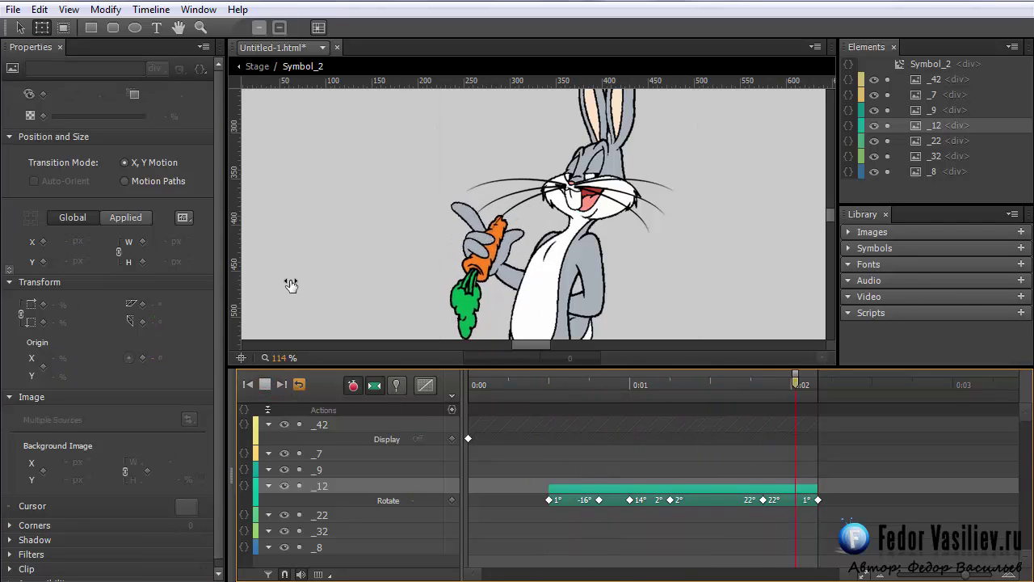
pyautogui.moveTo(527, 384); pyautogui.dragTo(509, 385)
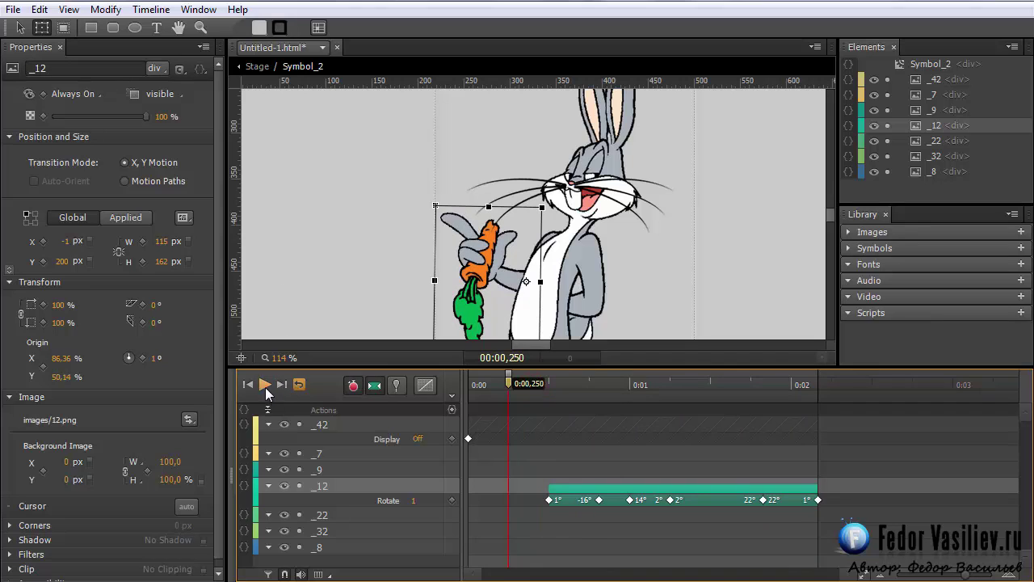
pyautogui.click(265, 387)
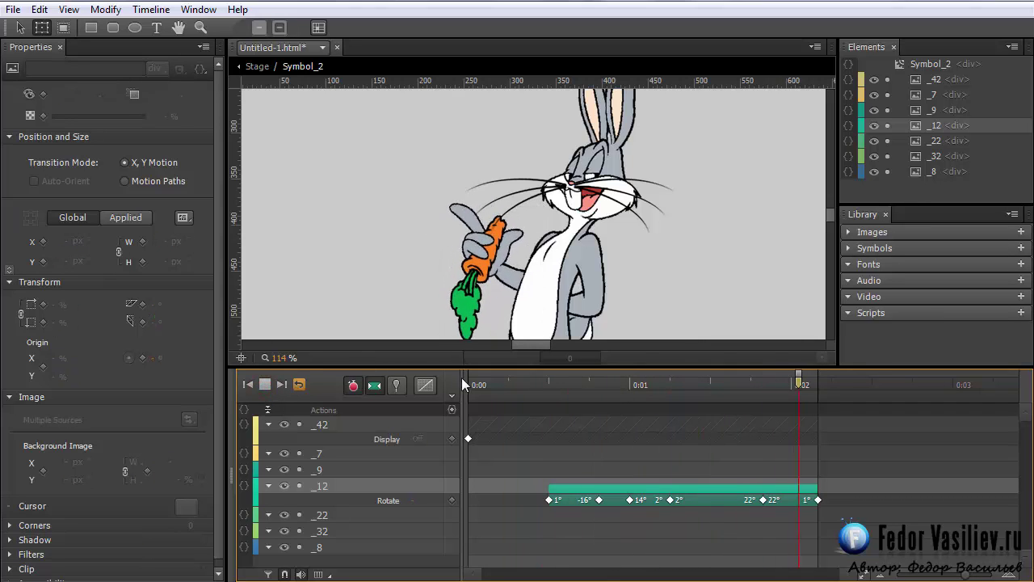
pyautogui.click(517, 383)
pyautogui.click(265, 385)
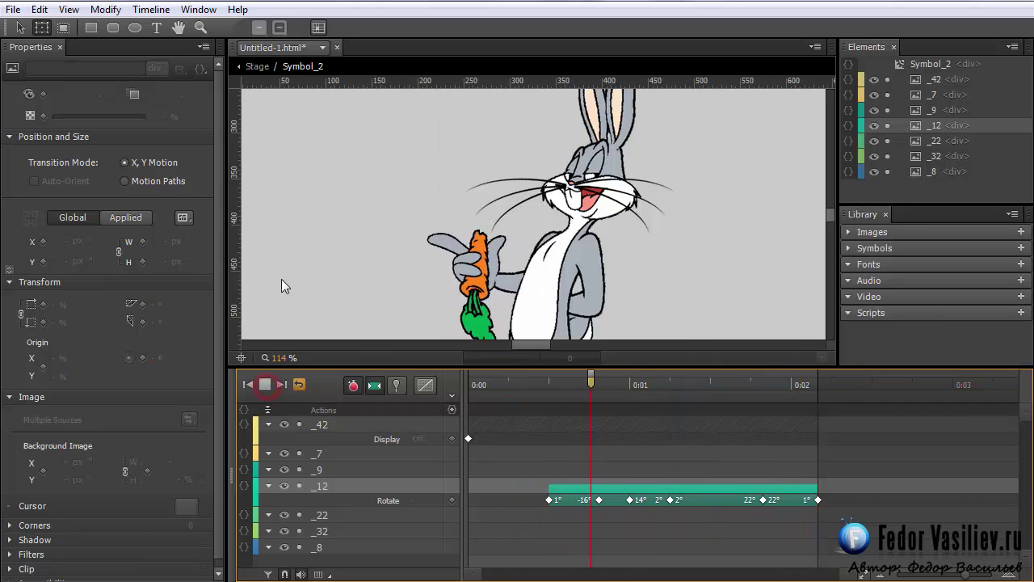
pyautogui.click(509, 385)
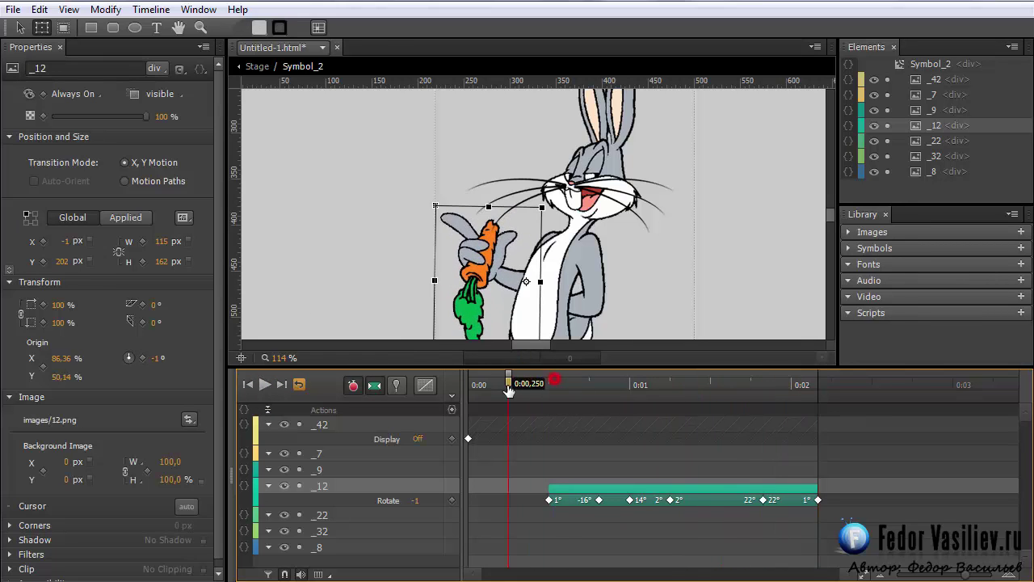
pyautogui.click(264, 385)
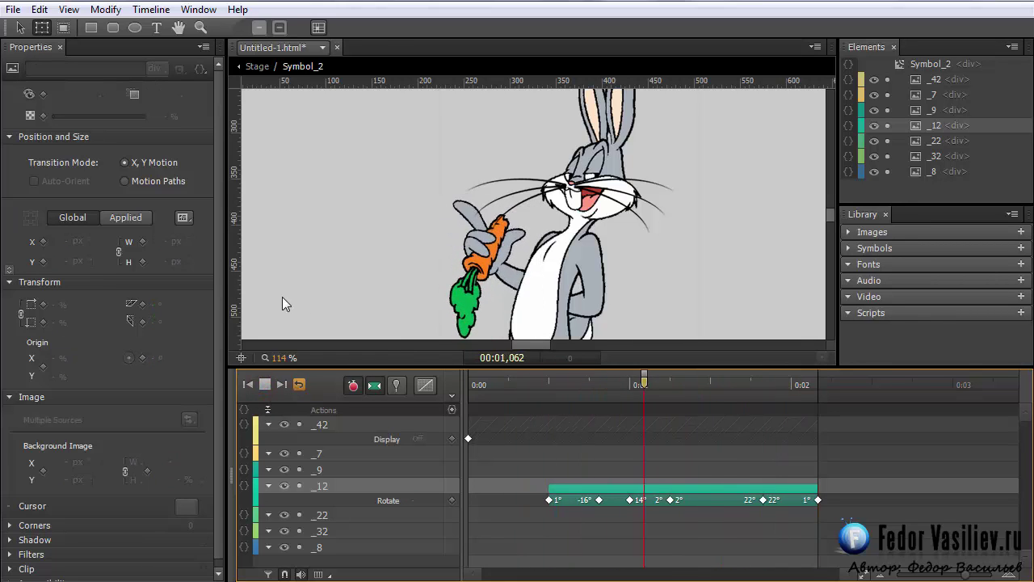
# Shift the tail image _8's transform origin to about 28% X, 56% Y and rotate the tail to 1°
pyautogui.moveTo(832, 218); pyautogui.dragTo(830, 221)
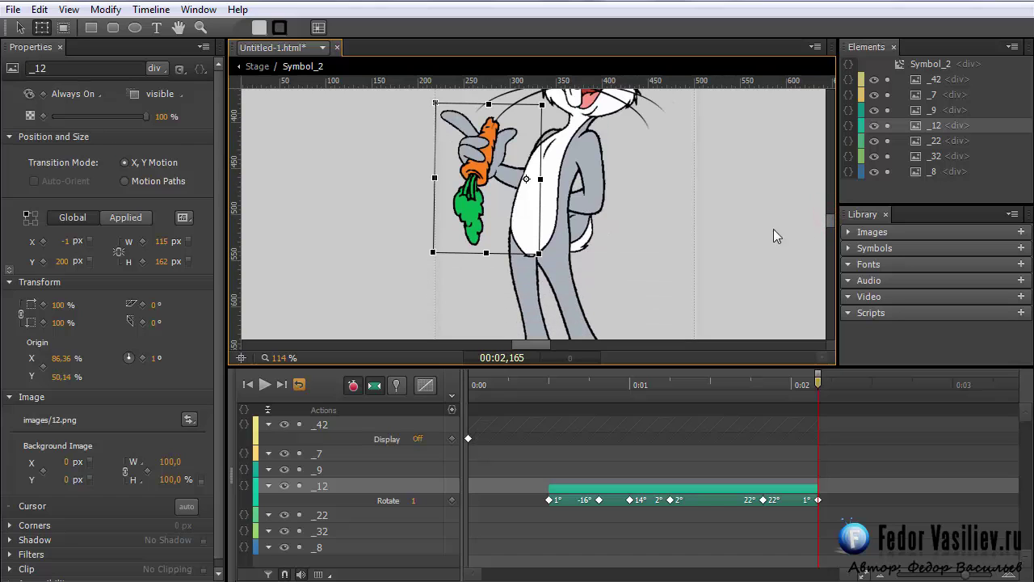
pyautogui.click(924, 172)
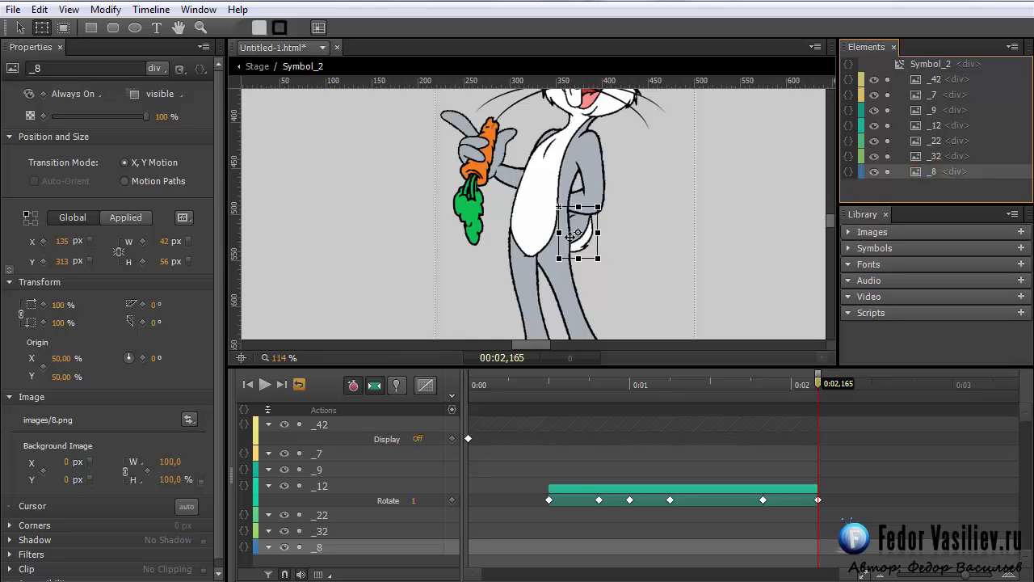
pyautogui.moveTo(578, 232); pyautogui.dragTo(570, 235)
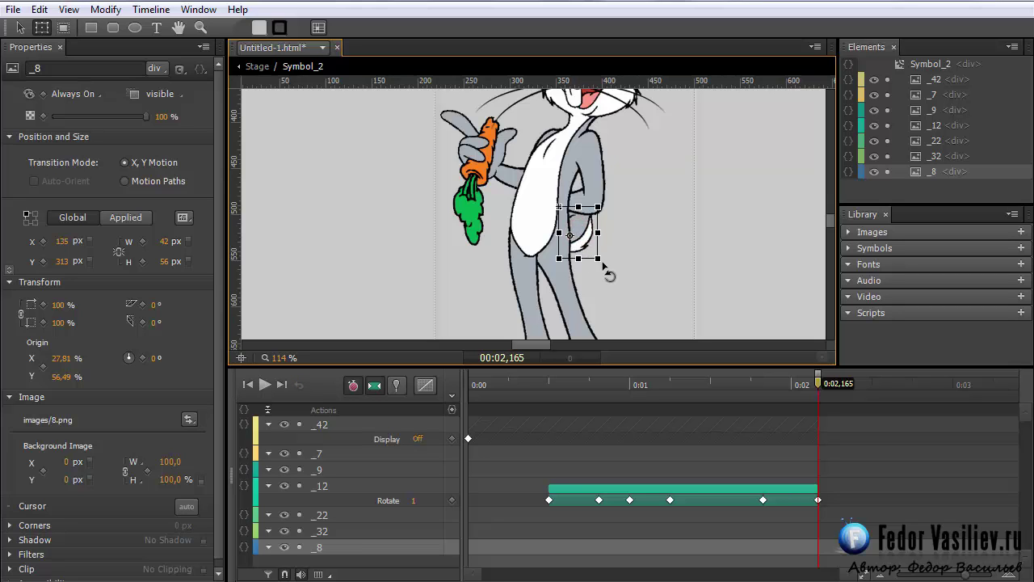
pyautogui.moveTo(603, 263); pyautogui.dragTo(606, 277)
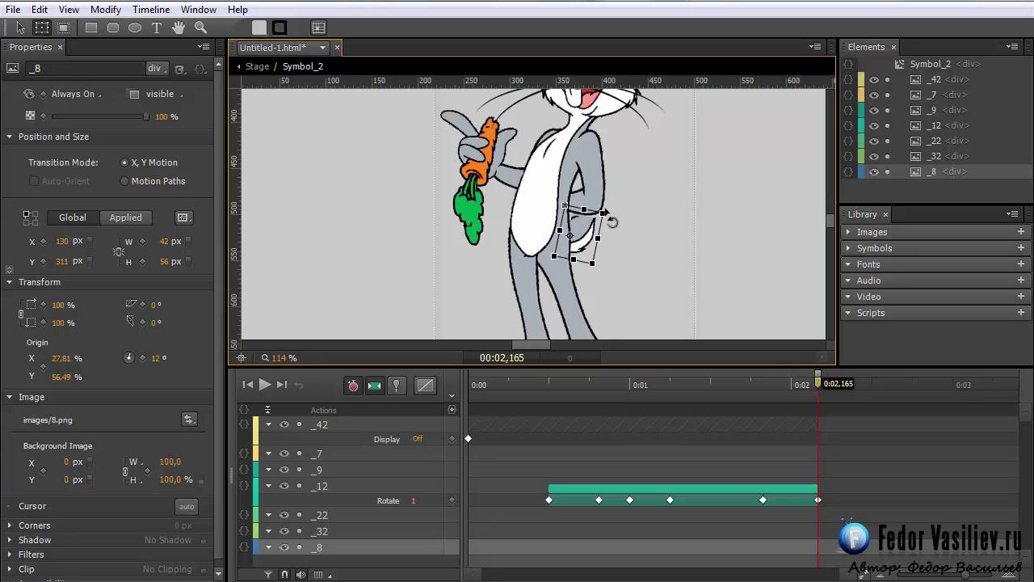
pyautogui.moveTo(612, 220)
pyautogui.mouseDown()
pyautogui.moveTo(598, 207)
pyautogui.moveTo(578, 223)
pyautogui.moveTo(617, 233)
pyautogui.moveTo(612, 203)
pyautogui.mouseUp()
# Reposition the tail image _8 behind the rabbit at X 136 px, Y 315 px, and inspect it deselected
pyautogui.moveTo(279, 357); pyautogui.dragTo(234, 358)
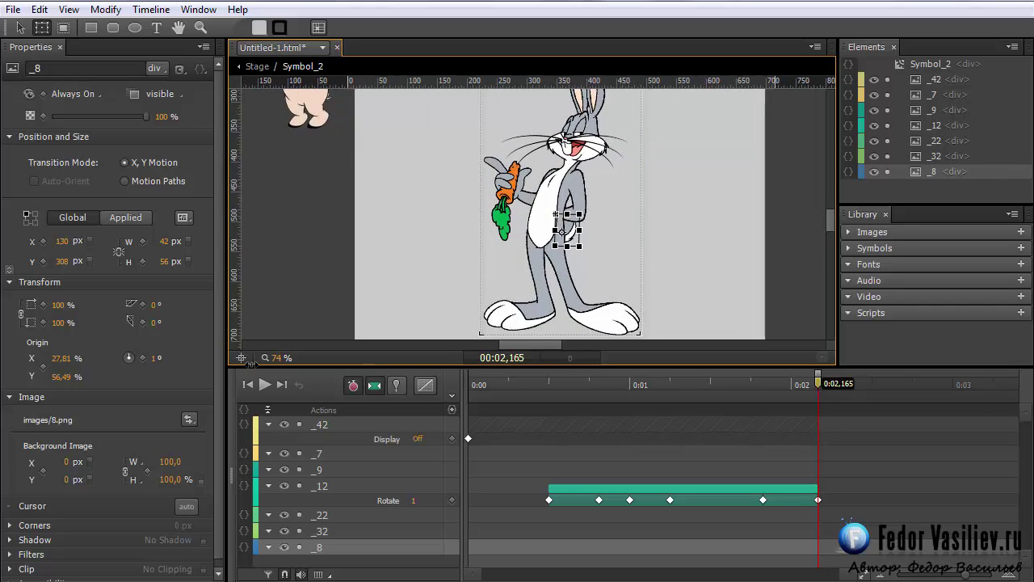
pyautogui.moveTo(577, 226); pyautogui.dragTo(582, 237)
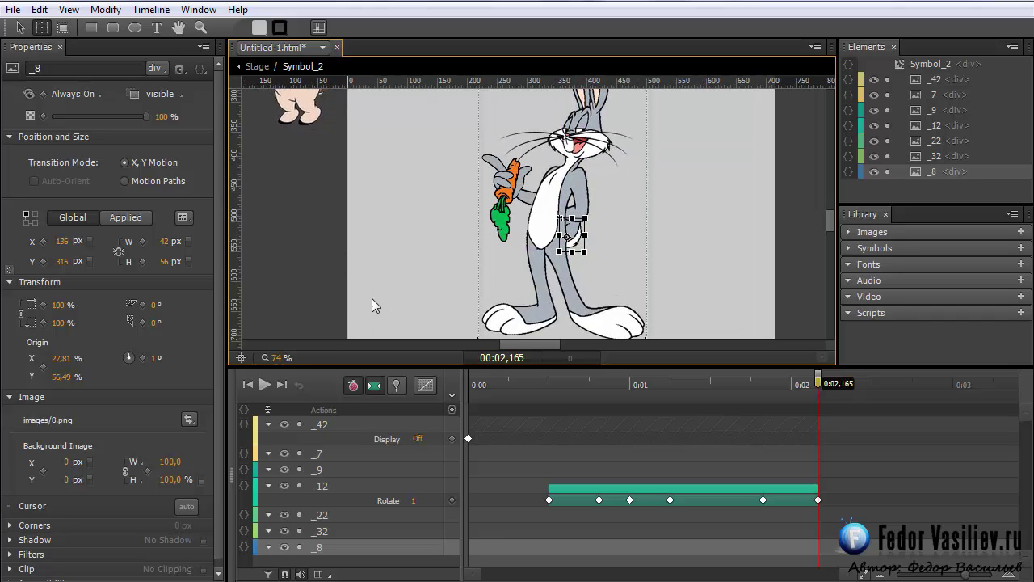
pyautogui.click(316, 296)
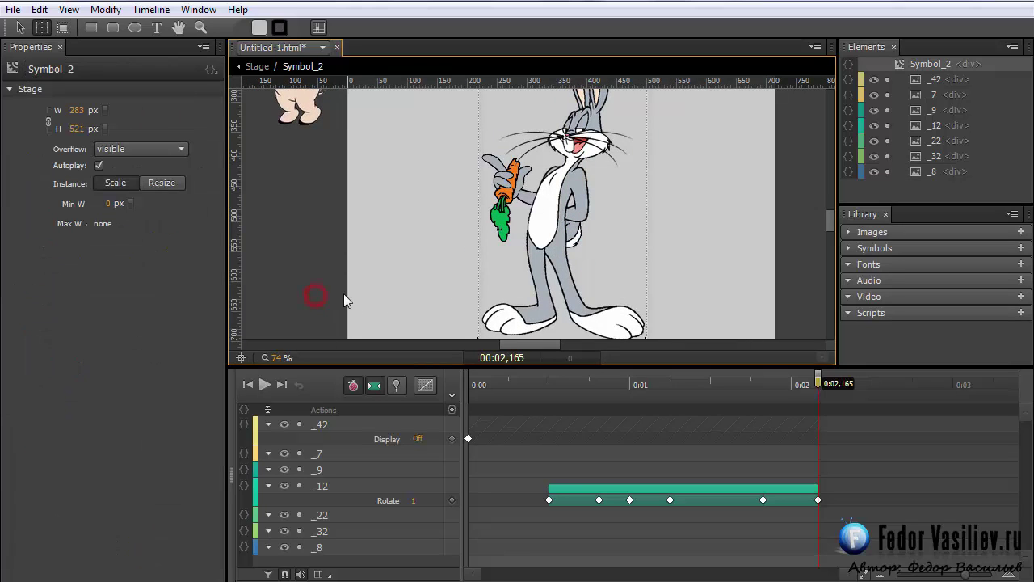
pyautogui.click(577, 235)
pyautogui.click(918, 171)
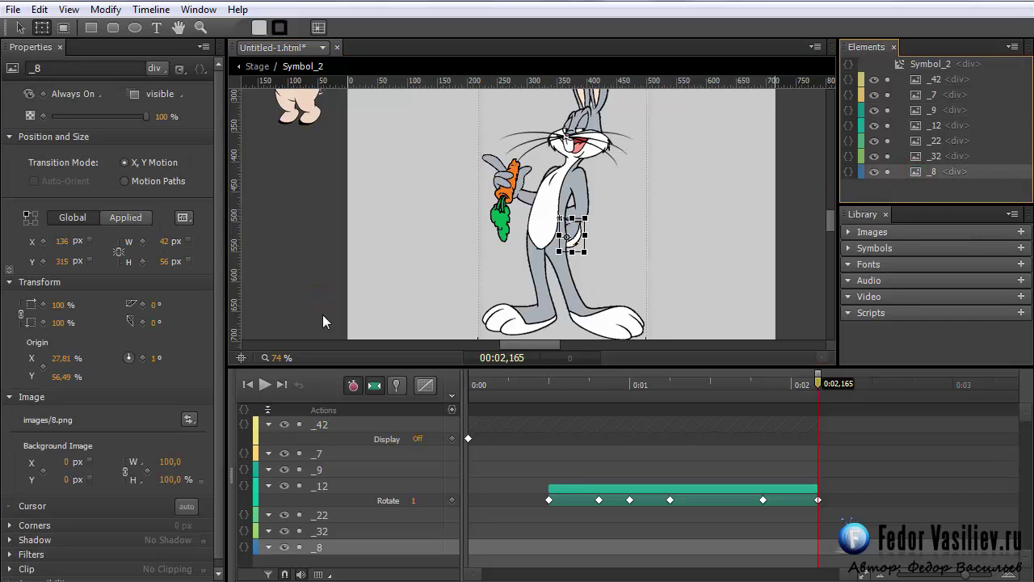
# Pin tail _8's starting pose at 0:01,120, and rotate it to -4° at 0:01,250 and 0° at 0:01,350
pyautogui.moveTo(277, 358); pyautogui.dragTo(470, 361)
pyautogui.moveTo(532, 347); pyautogui.dragTo(540, 347)
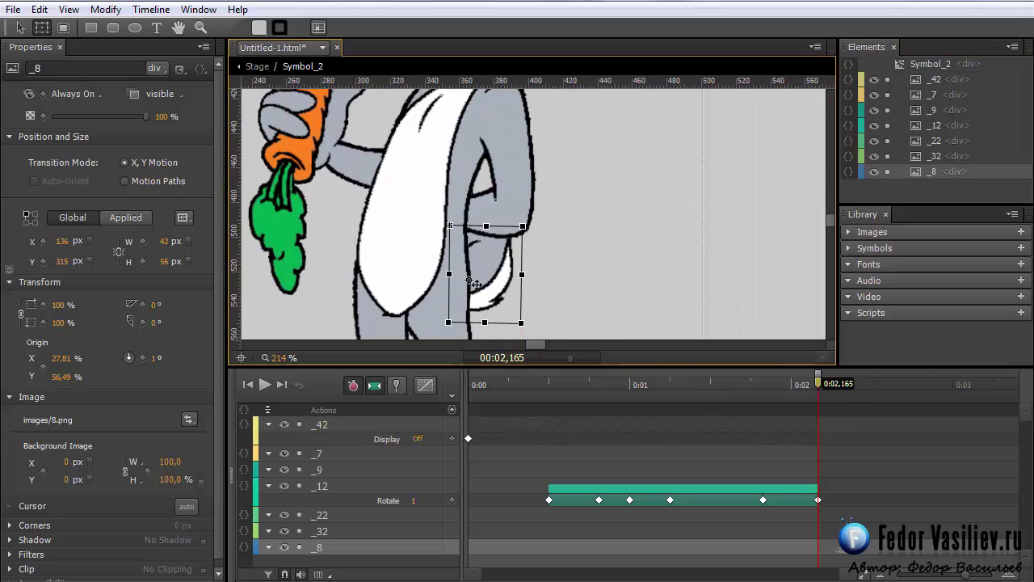
pyautogui.moveTo(821, 387); pyautogui.dragTo(650, 412)
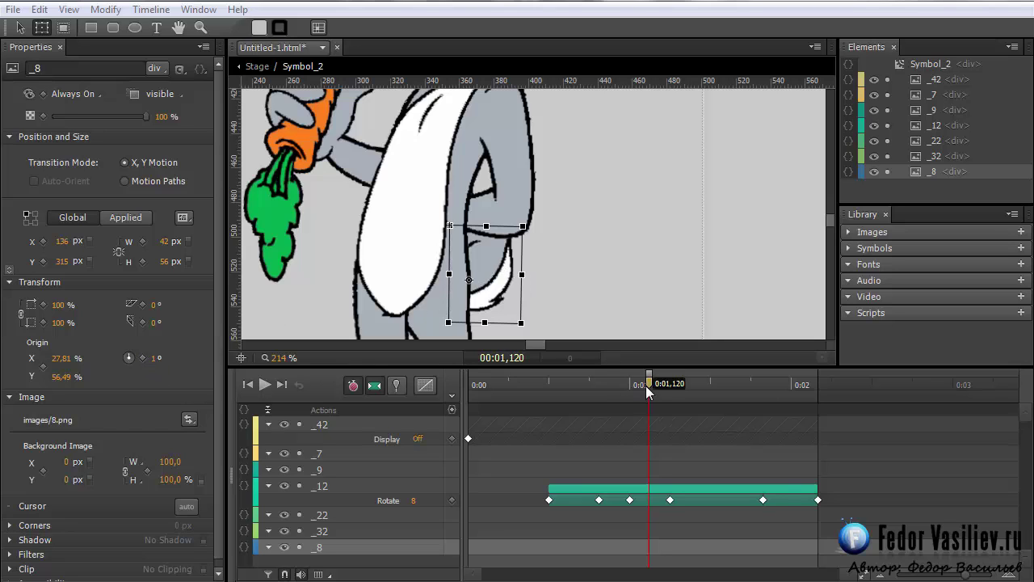
pyautogui.click(396, 384)
pyautogui.moveTo(648, 387); pyautogui.dragTo(666, 408)
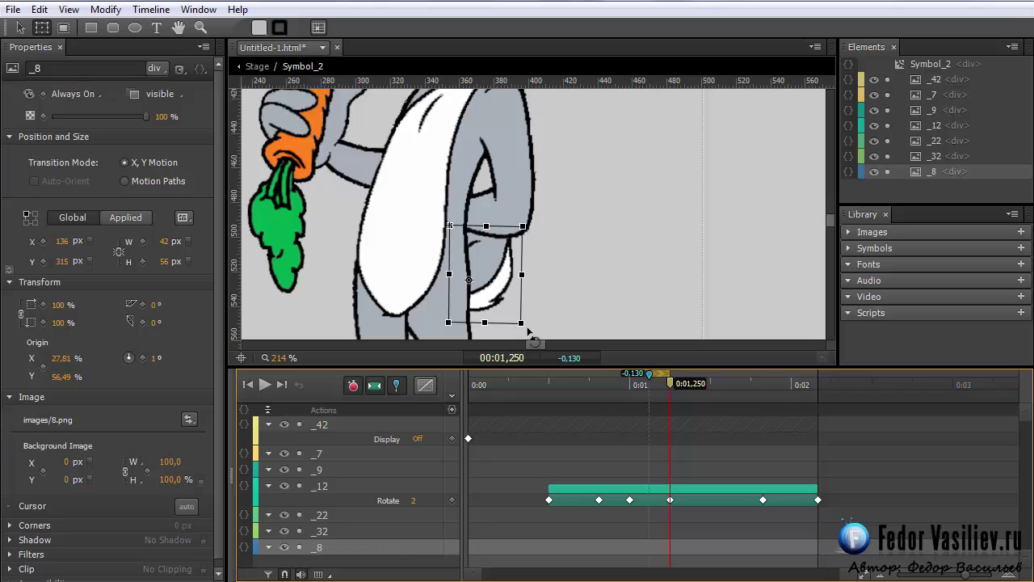
pyautogui.moveTo(529, 226); pyautogui.dragTo(528, 233)
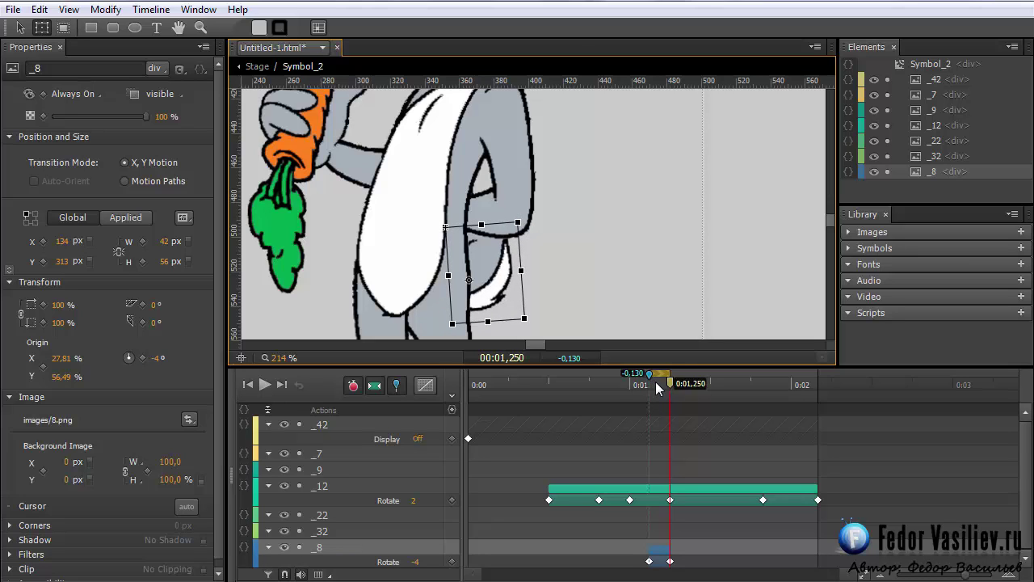
pyautogui.moveTo(670, 385); pyautogui.dragTo(687, 398)
pyautogui.moveTo(524, 218); pyautogui.dragTo(531, 236)
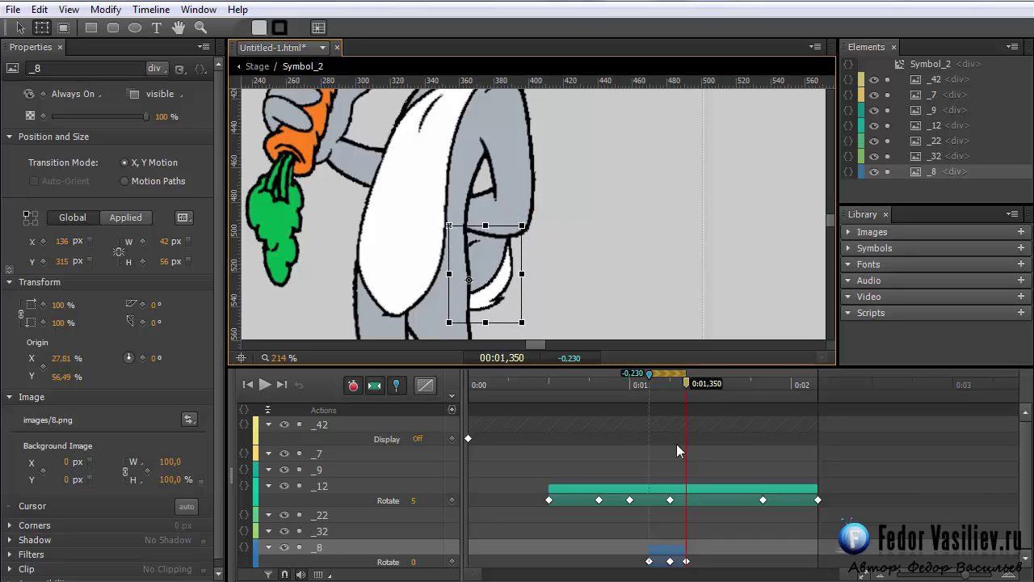
# Turn off the pin and paste a copy of tail _8's rotation keyframes at 0:01,350 to repeat the wag
pyautogui.moveTo(685, 388); pyautogui.dragTo(645, 421)
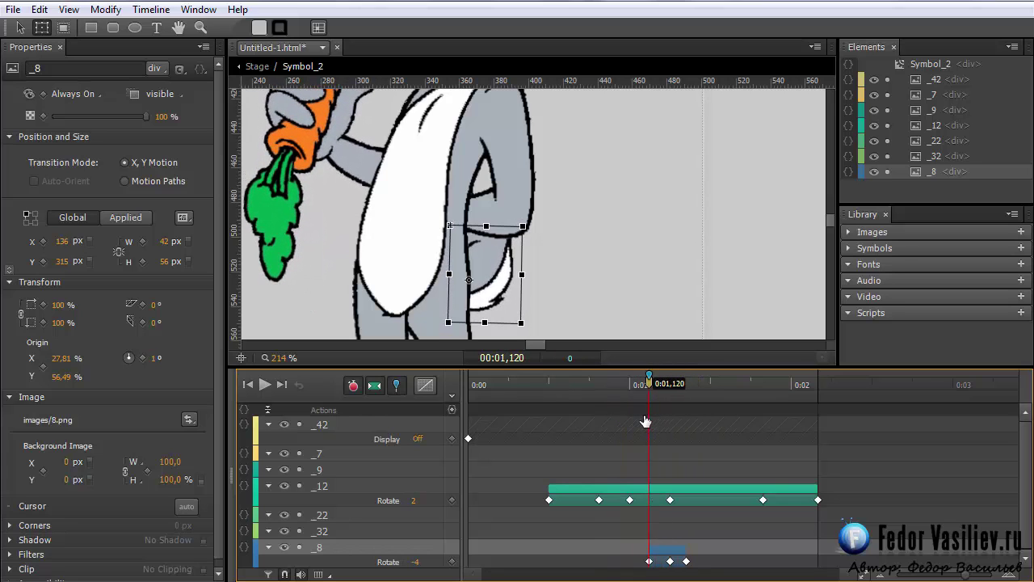
pyautogui.click(661, 551)
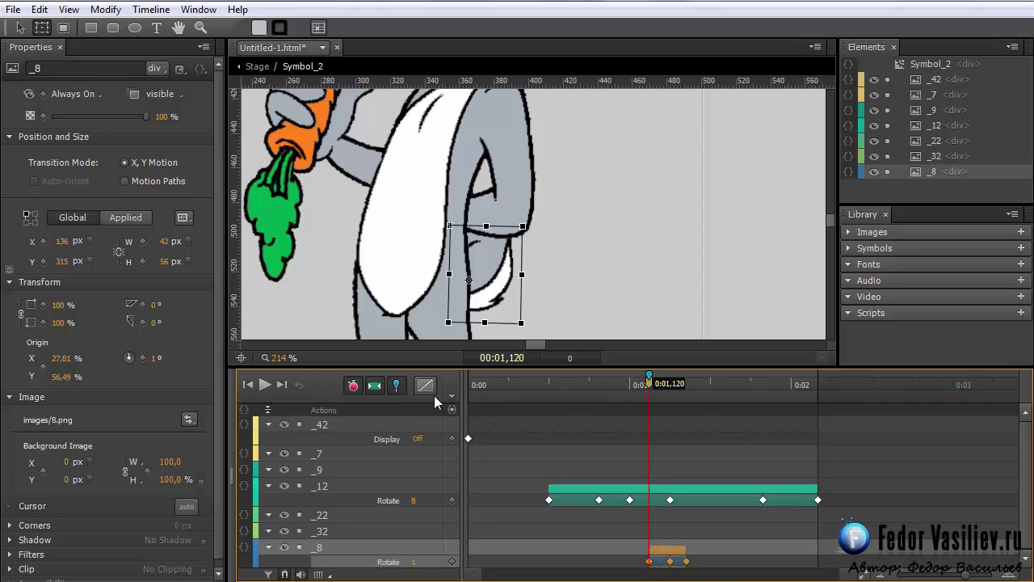
pyautogui.moveTo(640, 378); pyautogui.dragTo(686, 379)
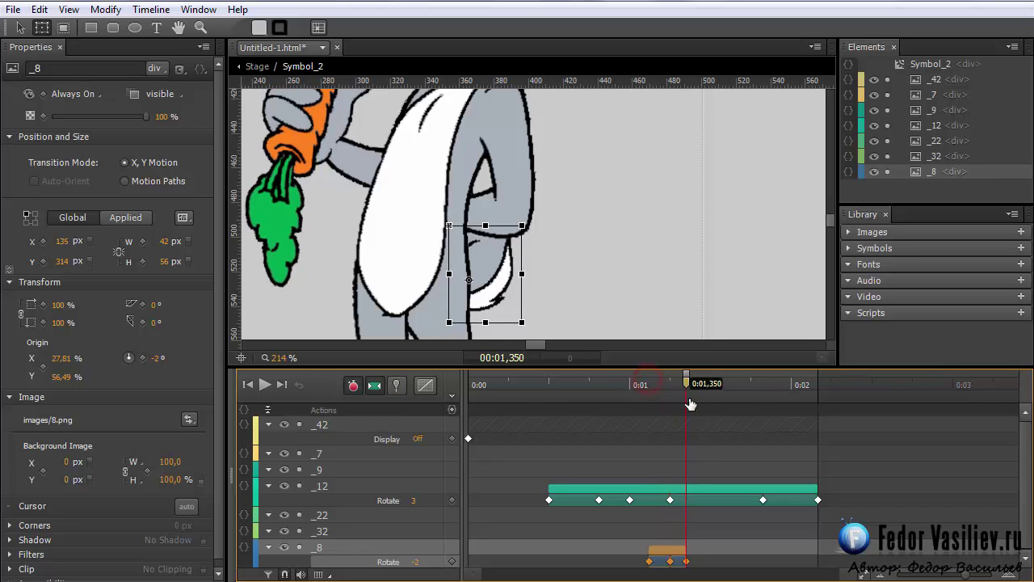
pyautogui.rightClick(701, 561)
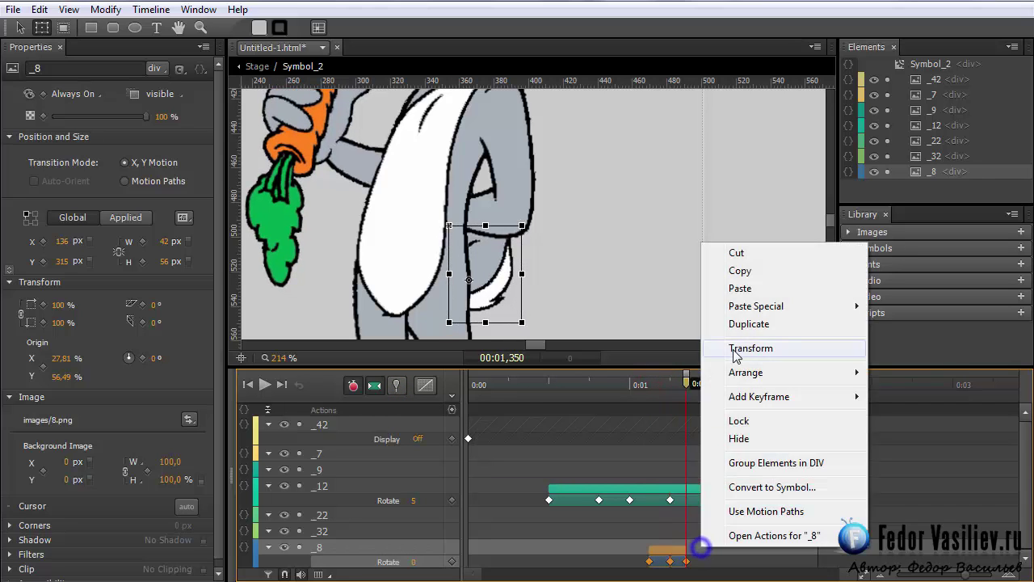
pyautogui.click(738, 286)
# Play the timeline from just before the tail's first keyframe to examine the repeated wag
pyautogui.moveTo(641, 392); pyautogui.dragTo(609, 385)
pyautogui.click(264, 386)
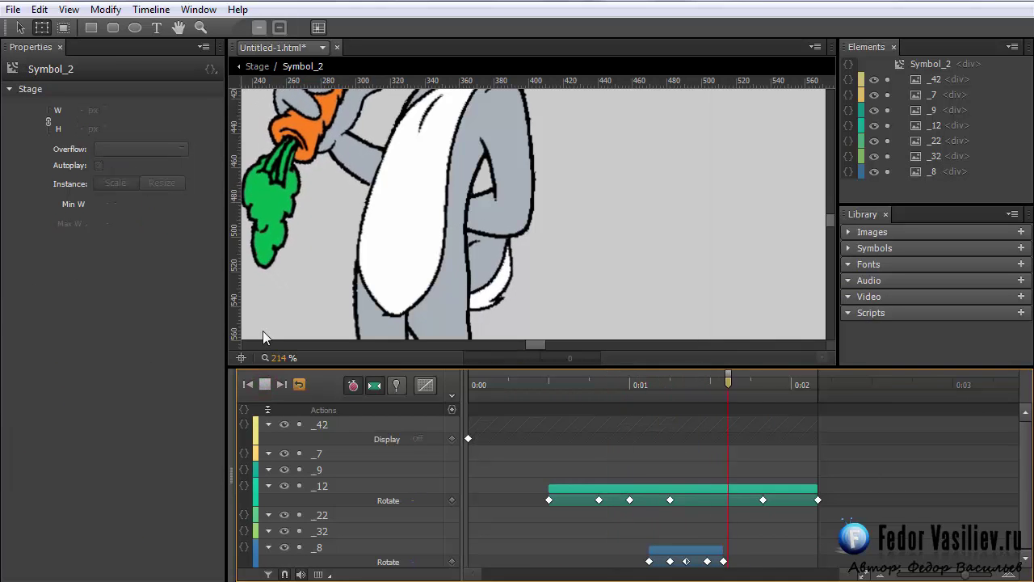
pyautogui.moveTo(587, 388); pyautogui.dragTo(612, 385)
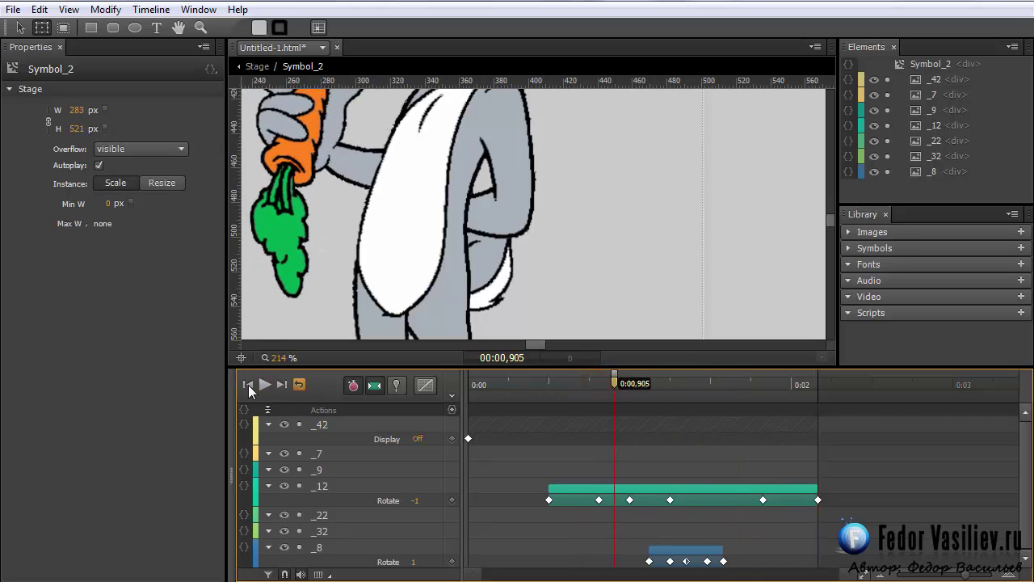
pyautogui.click(264, 385)
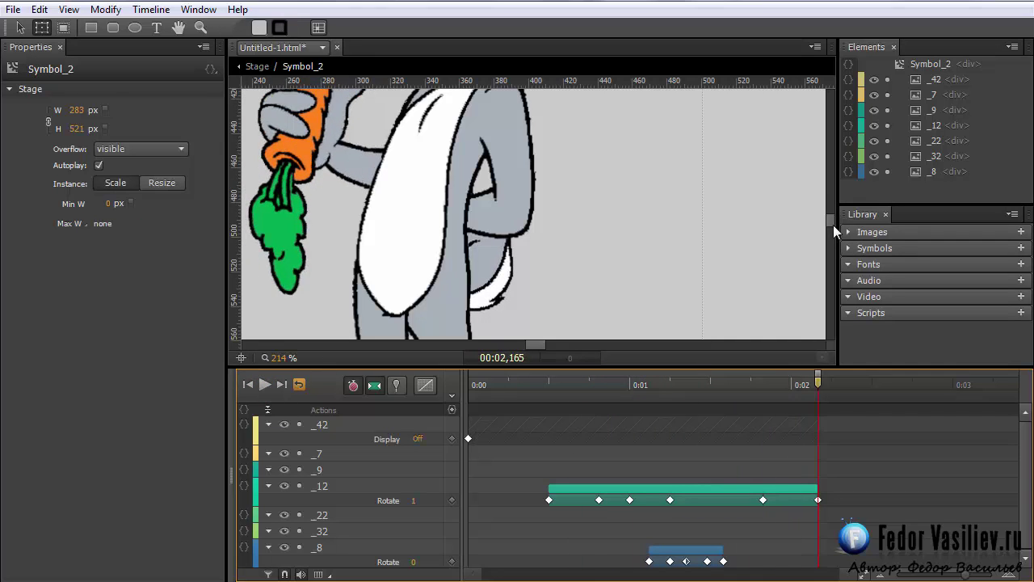
# With the playhead at 0:00,945, shift the whiskers image _7's transform origin to the nose, about 50% X, 22% Y
pyautogui.scroll(3, 831, 221)
pyautogui.scroll(-2, 829, 221)
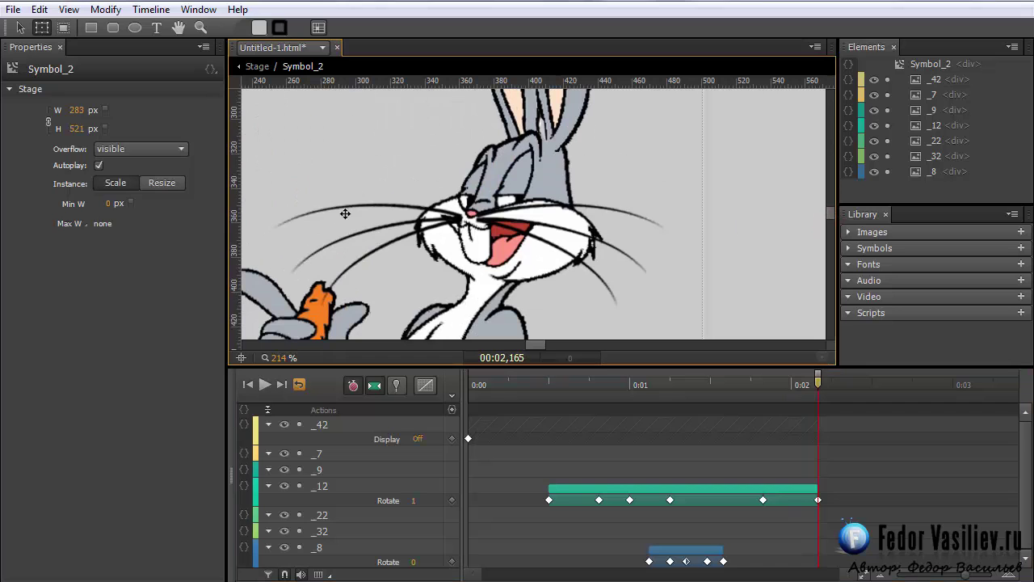
pyautogui.moveTo(540, 385); pyautogui.dragTo(621, 410)
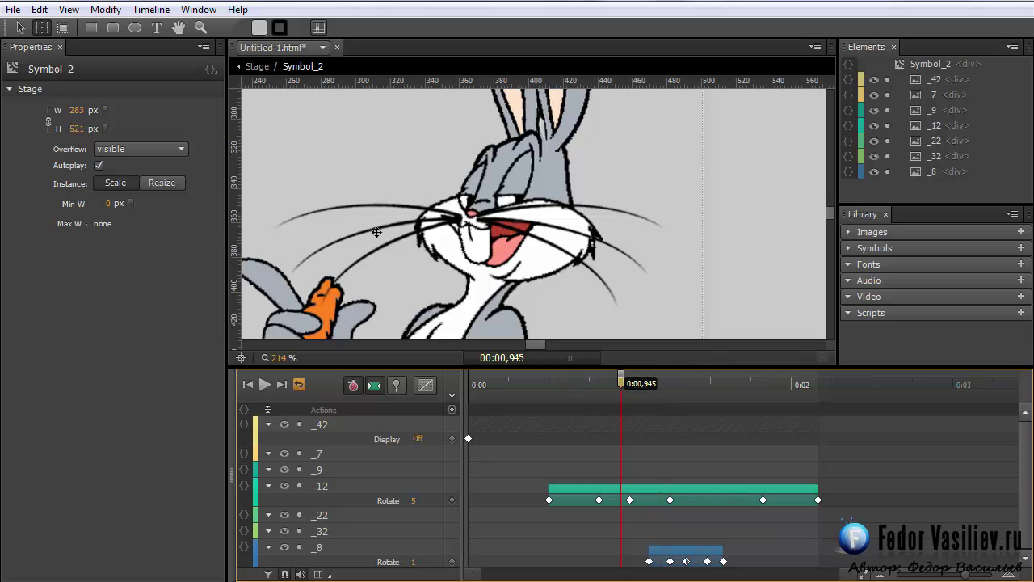
pyautogui.scroll(3, 830, 214)
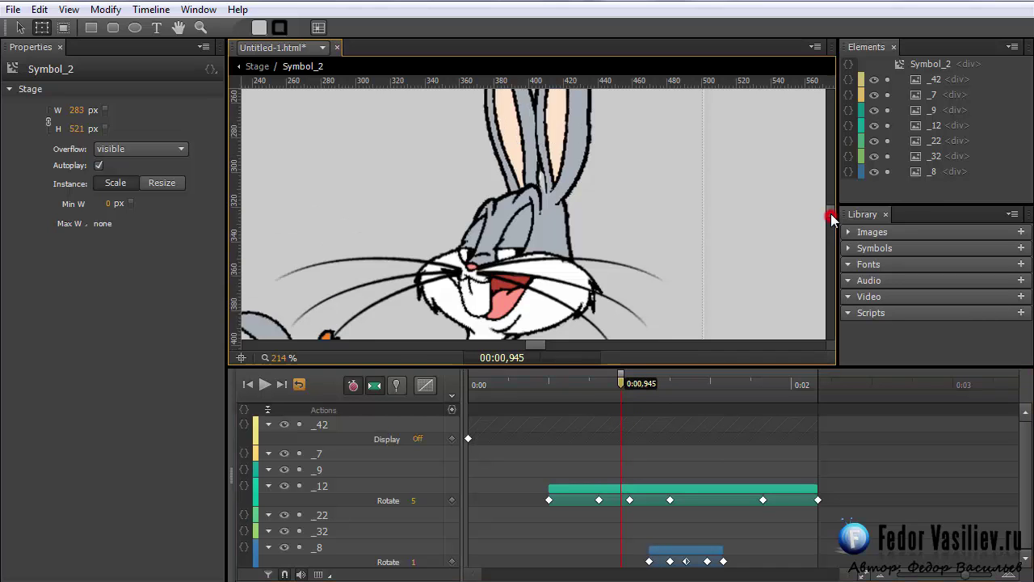
pyautogui.scroll(-4, 830, 214)
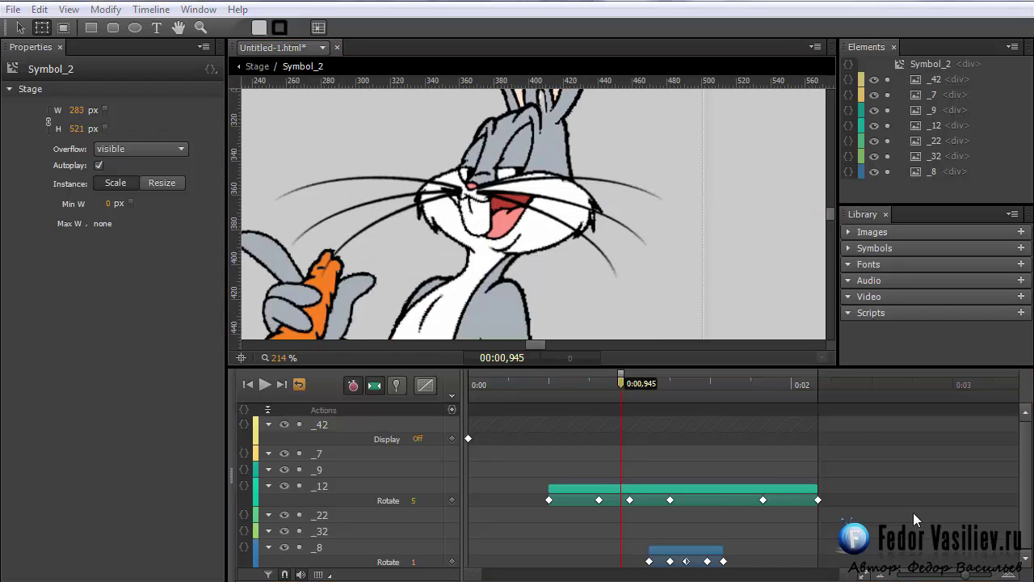
pyautogui.click(931, 96)
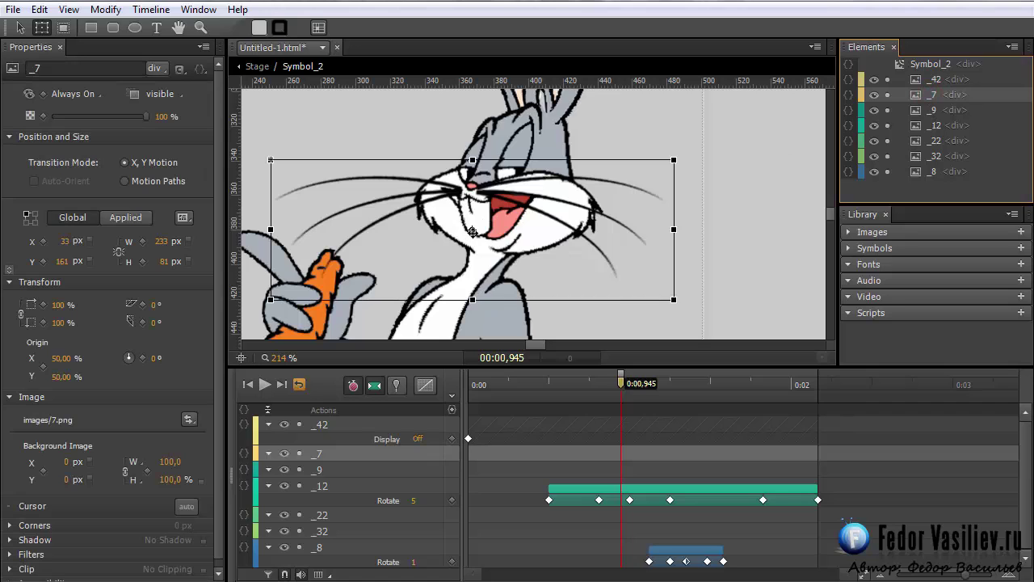
pyautogui.moveTo(473, 231); pyautogui.dragTo(473, 192)
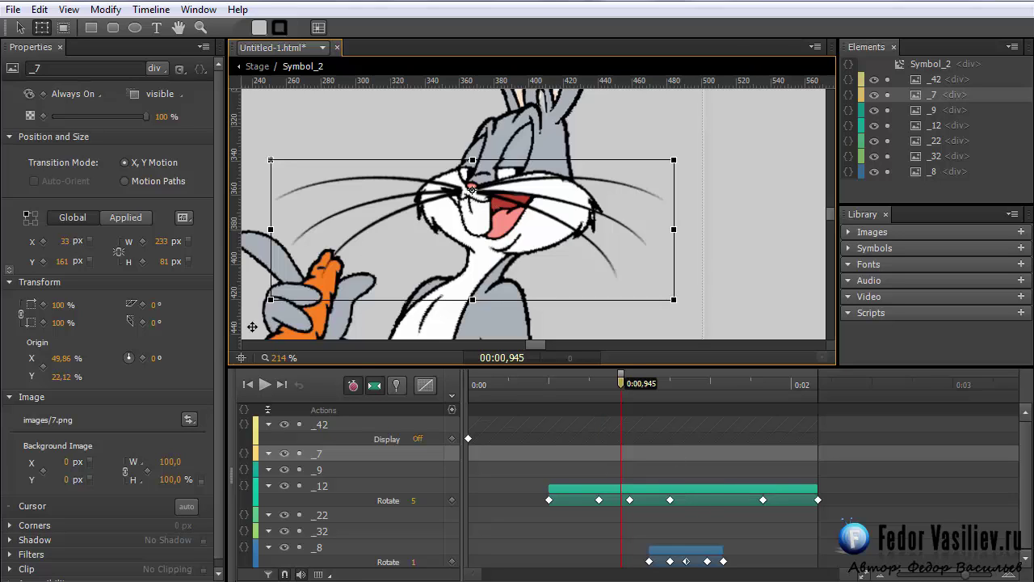
# Pin the whiskers _7 at 0:00,945 and rotate them to -5° at 0:01,250, 8° at 0:01,480 and -5° at 0:01,580
pyautogui.click(396, 385)
pyautogui.moveTo(621, 390); pyautogui.dragTo(671, 383)
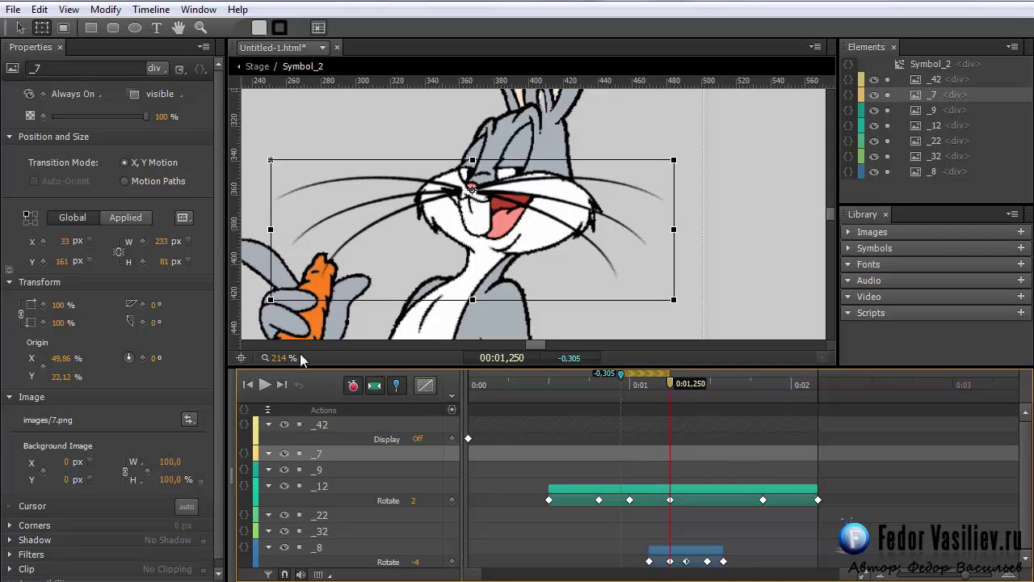
pyautogui.moveTo(270, 162); pyautogui.dragTo(274, 202)
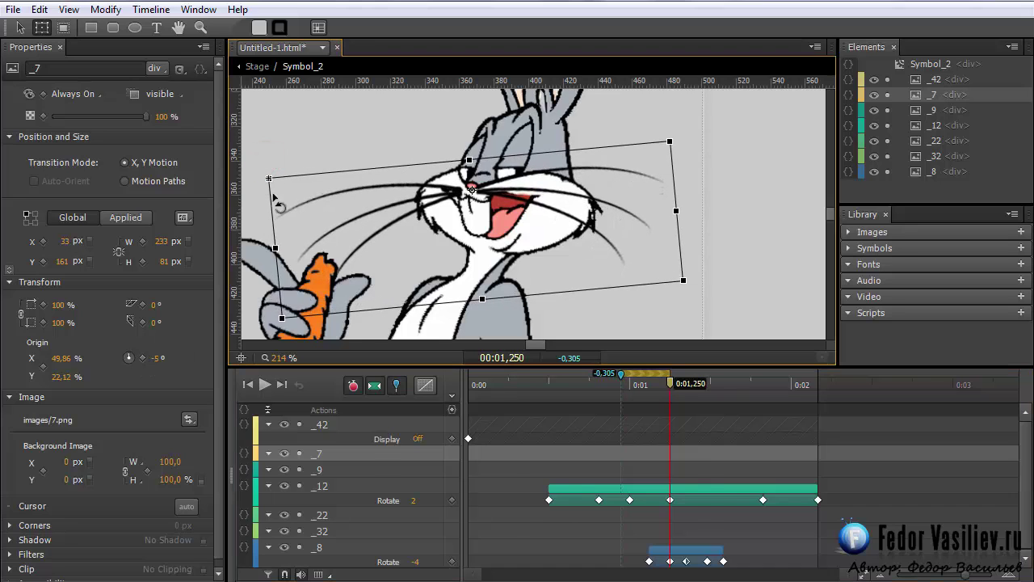
pyautogui.moveTo(667, 381); pyautogui.dragTo(707, 400)
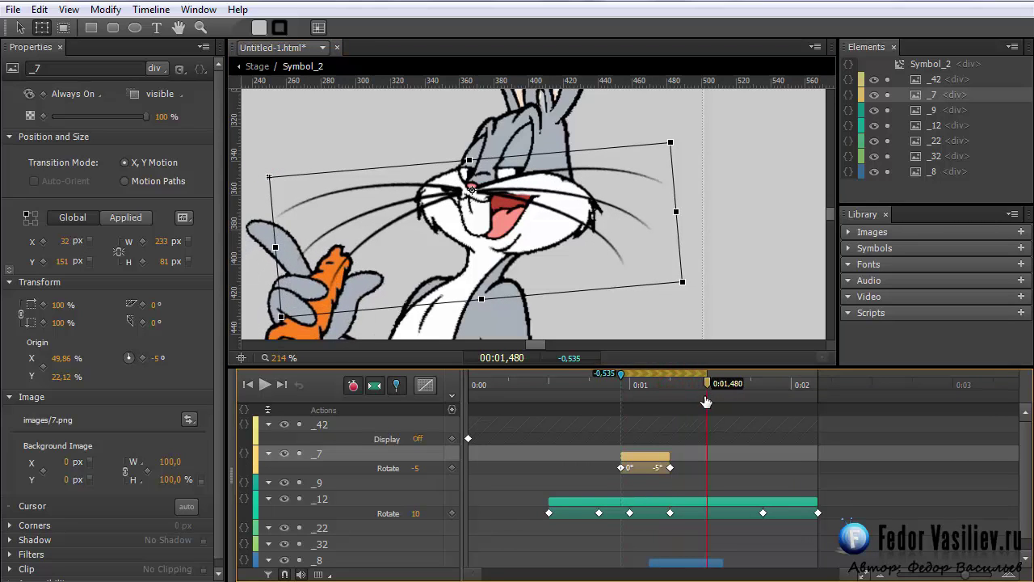
pyautogui.moveTo(683, 283); pyautogui.dragTo(673, 346)
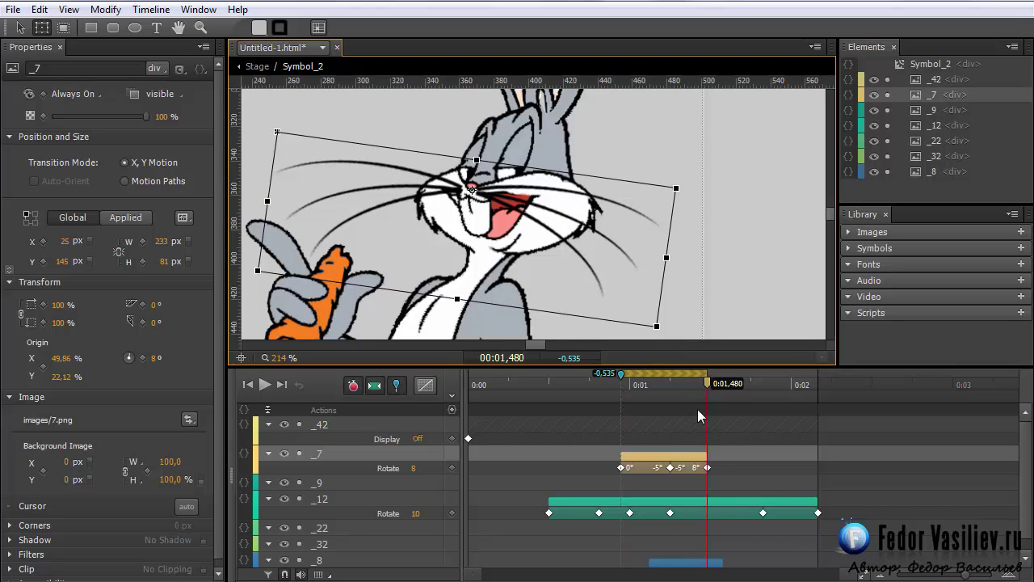
pyautogui.moveTo(707, 383); pyautogui.dragTo(724, 383)
pyautogui.moveTo(276, 133); pyautogui.dragTo(269, 176)
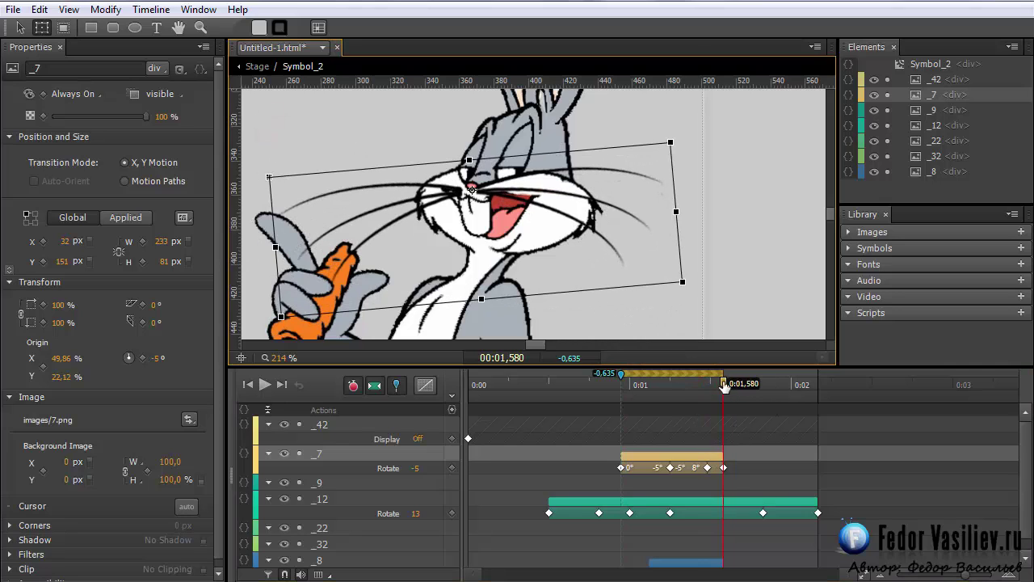
# Advance to 0:01,645, undo the accidental move of the body image _9, and lock that element
pyautogui.moveTo(725, 386); pyautogui.dragTo(734, 385)
pyautogui.click(693, 290)
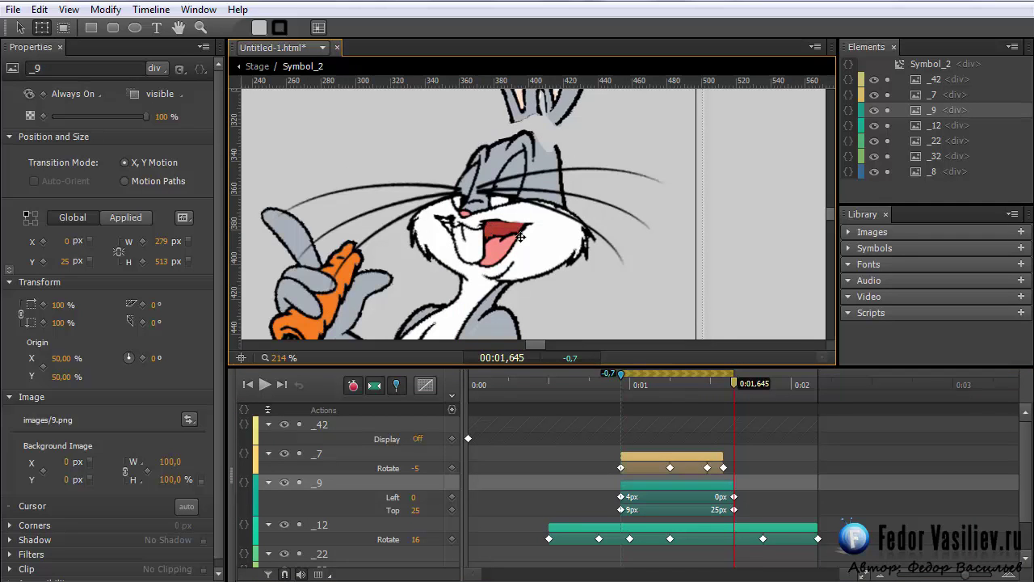
pyautogui.click(39, 9)
pyautogui.click(65, 31)
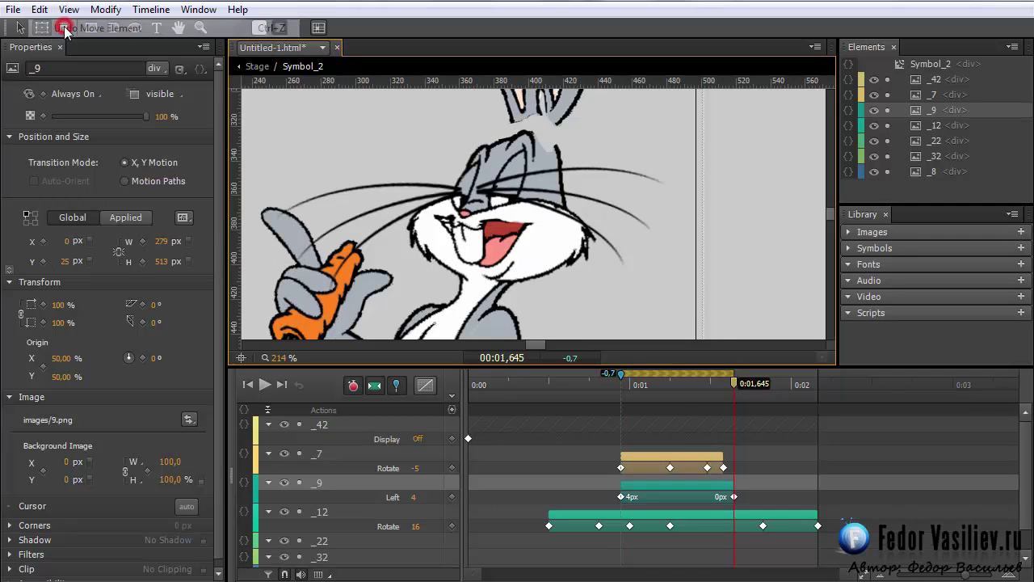
pyautogui.click(888, 113)
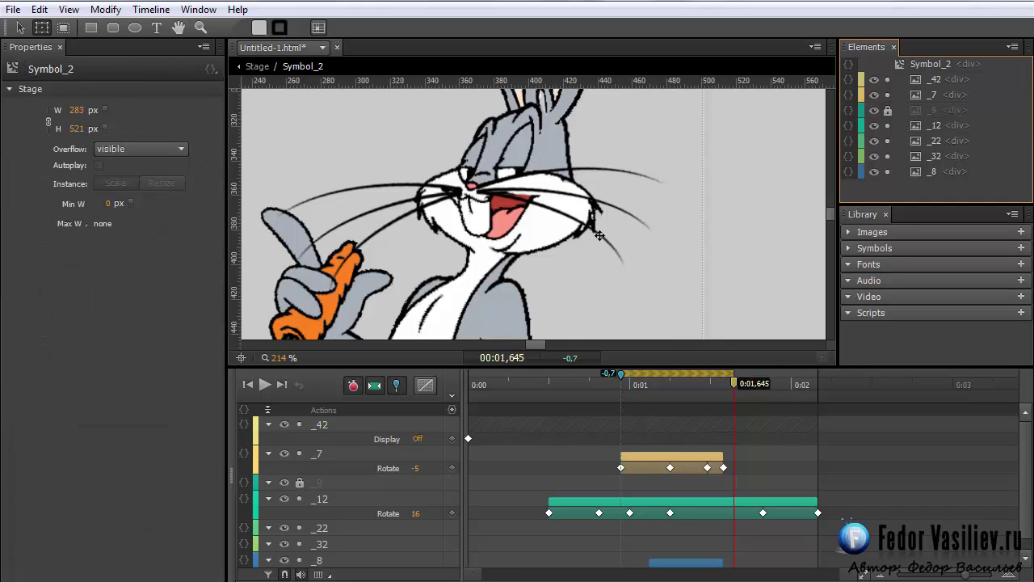
# Rotate the whiskers _7 to 8° at 0:01,645 and 0° at 0:01,750, and turn off the pin
pyautogui.click(931, 94)
pyautogui.moveTo(695, 298); pyautogui.dragTo(661, 336)
pyautogui.moveTo(735, 389); pyautogui.dragTo(753, 397)
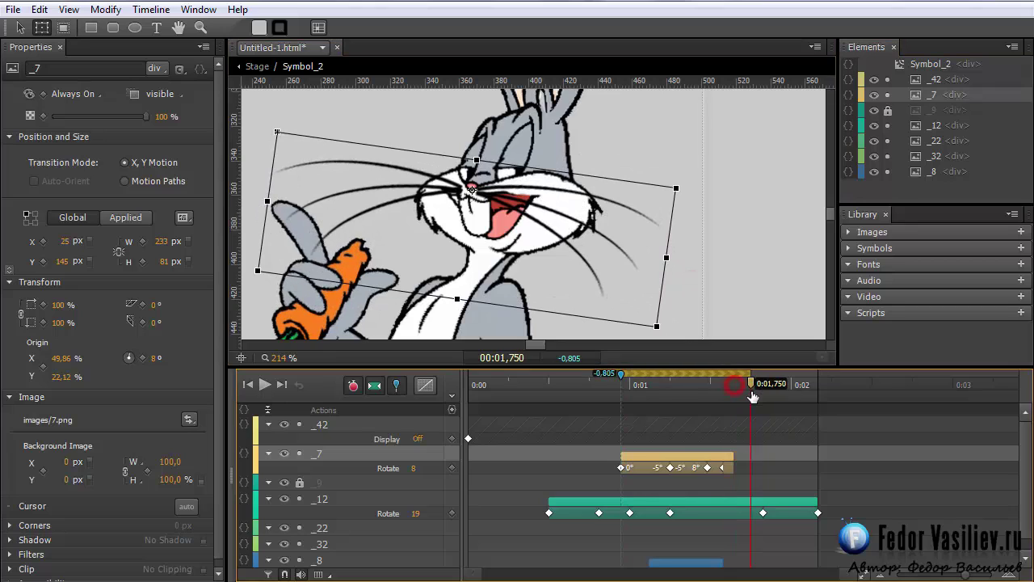
pyautogui.click(155, 358)
pyautogui.write('0')
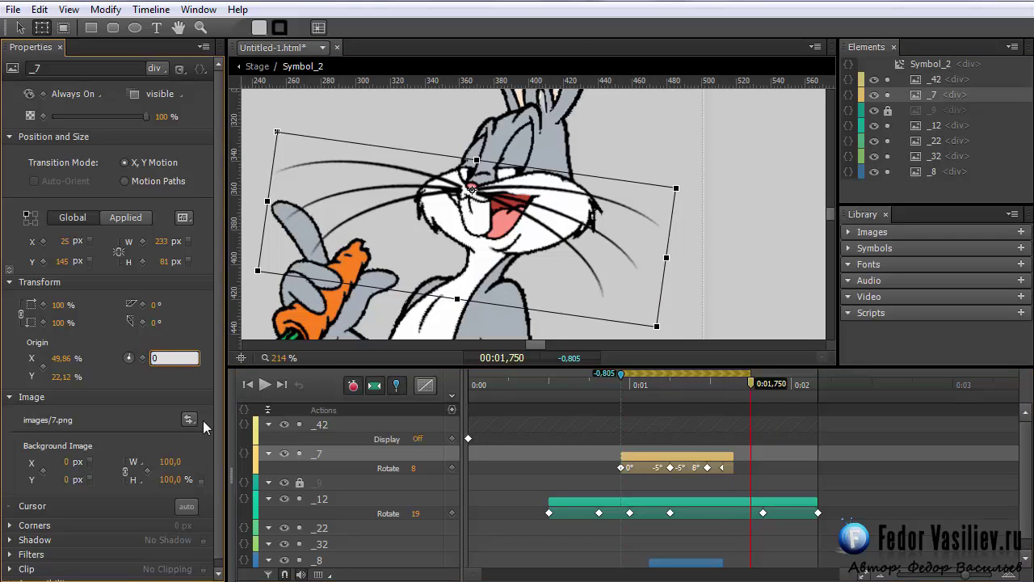
pyautogui.press('Return')
pyautogui.click(397, 386)
# Play the animation several times from before the whiskers' first keyframe to examine their movement
pyautogui.click(265, 386)
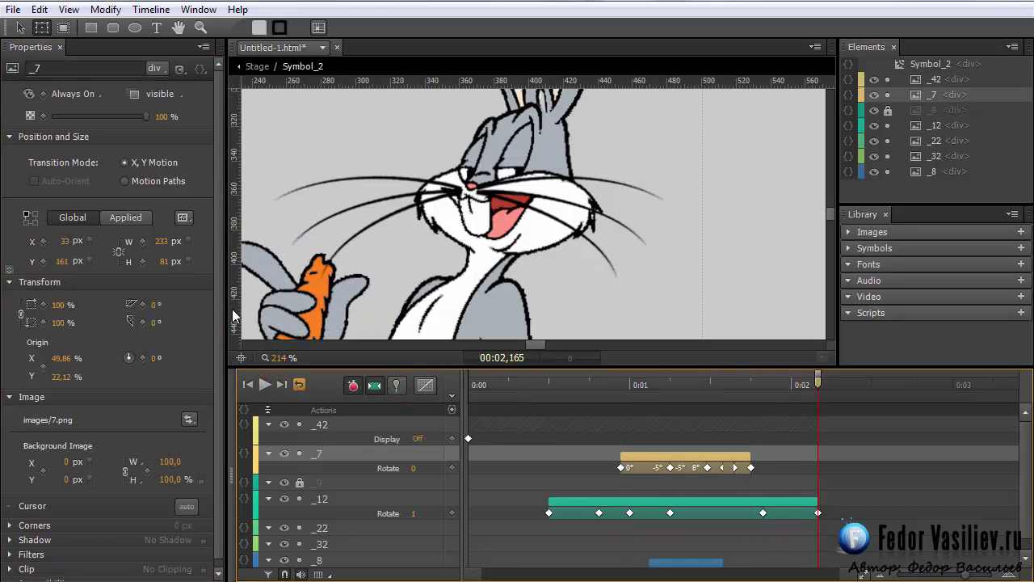
pyautogui.click(540, 397)
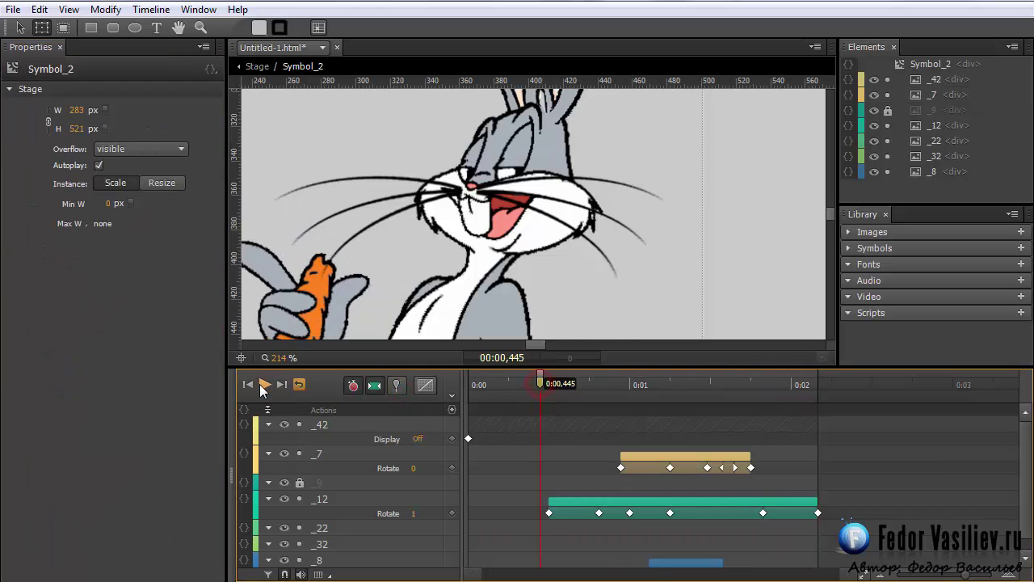
pyautogui.click(261, 385)
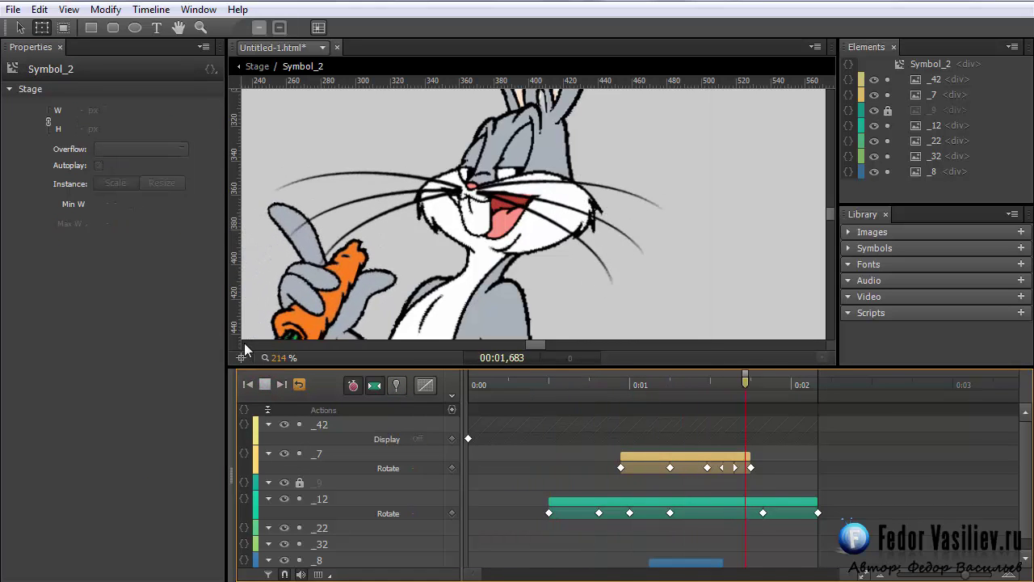
pyautogui.click(603, 379)
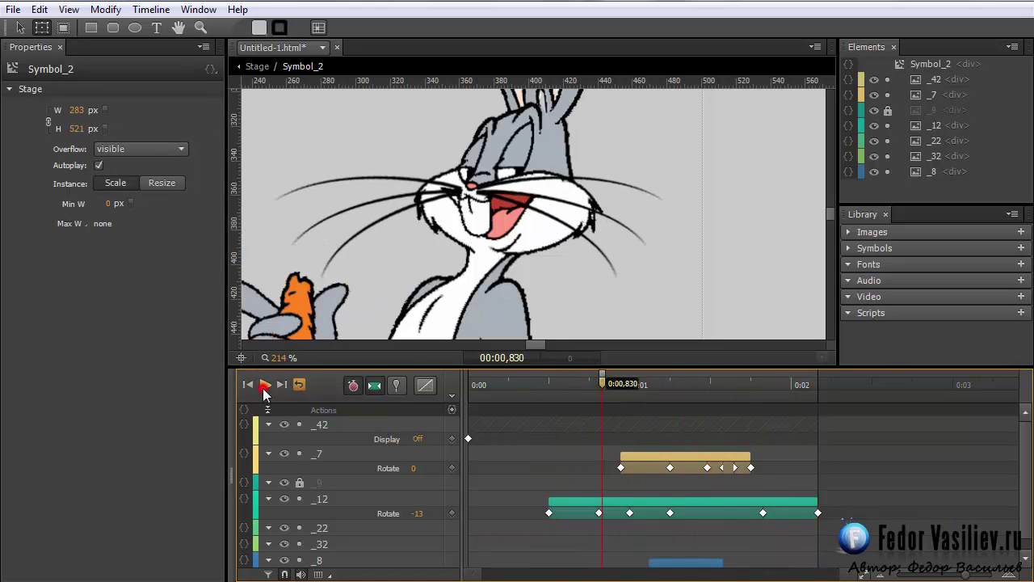
pyautogui.click(262, 385)
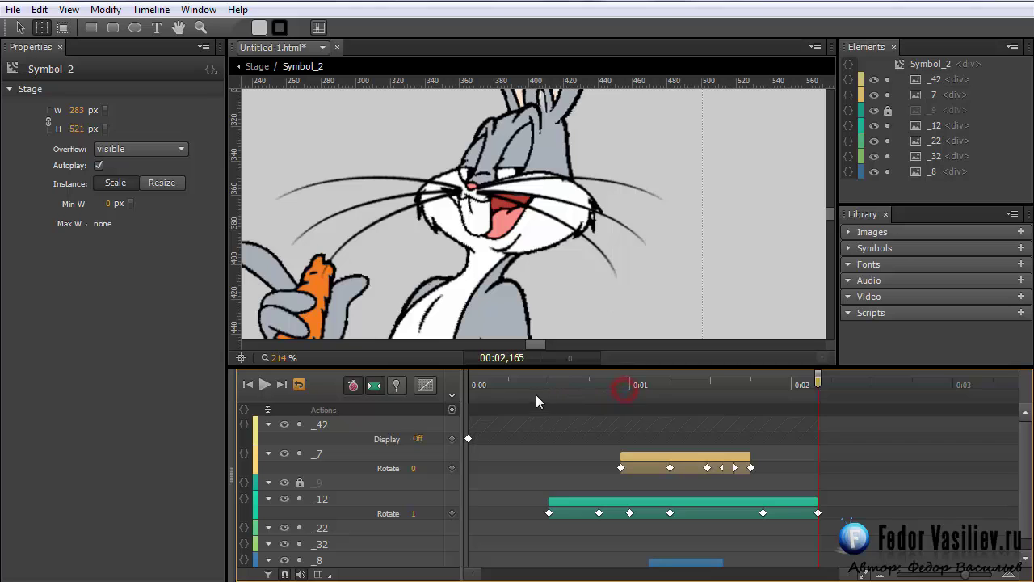
# Set the eyelids _42 to display On at 0:01,350 and deselect them with the Selection tool
pyautogui.moveTo(503, 378); pyautogui.dragTo(686, 424)
pyautogui.click(432, 419)
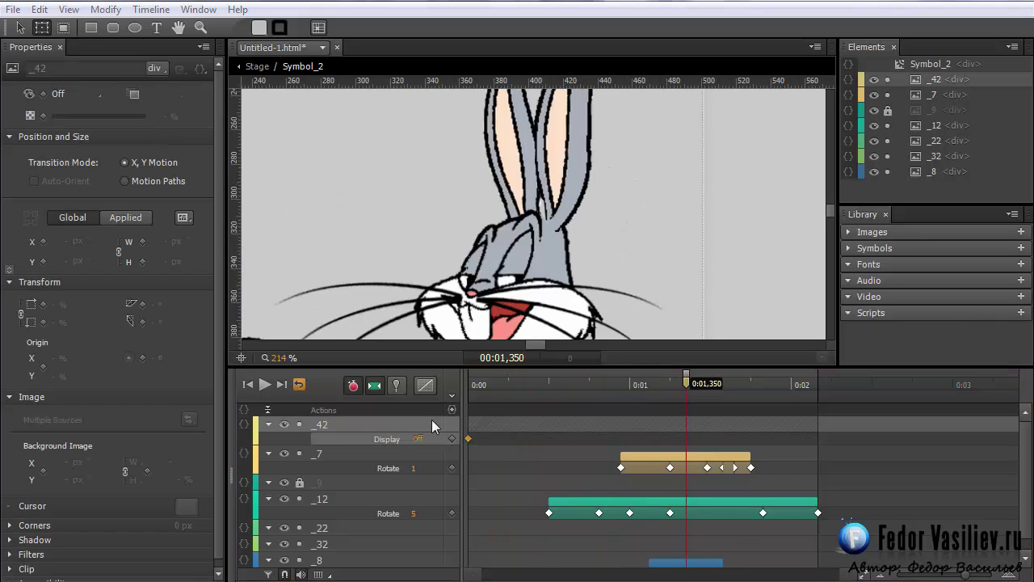
pyautogui.click(323, 426)
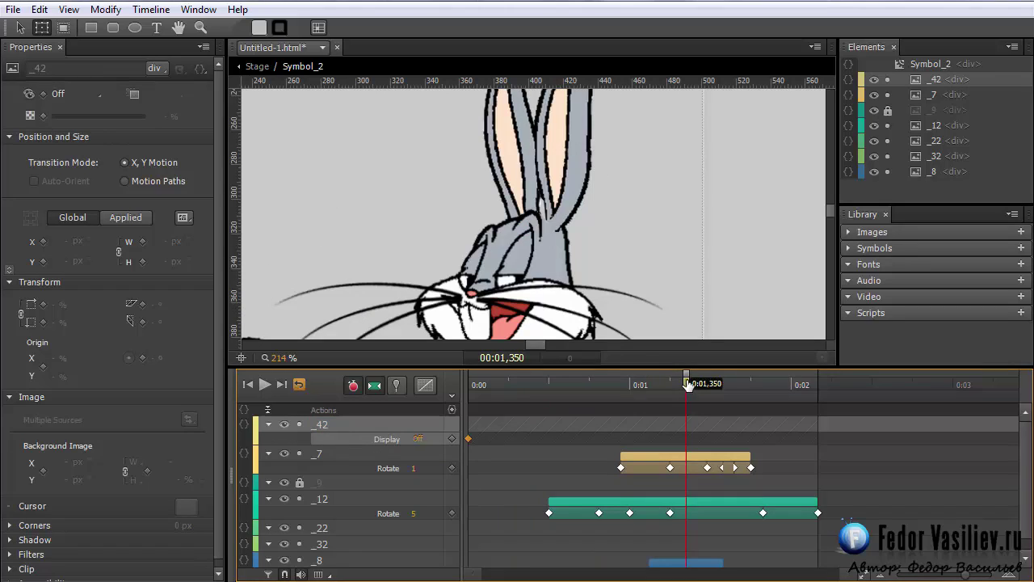
pyautogui.click(74, 95)
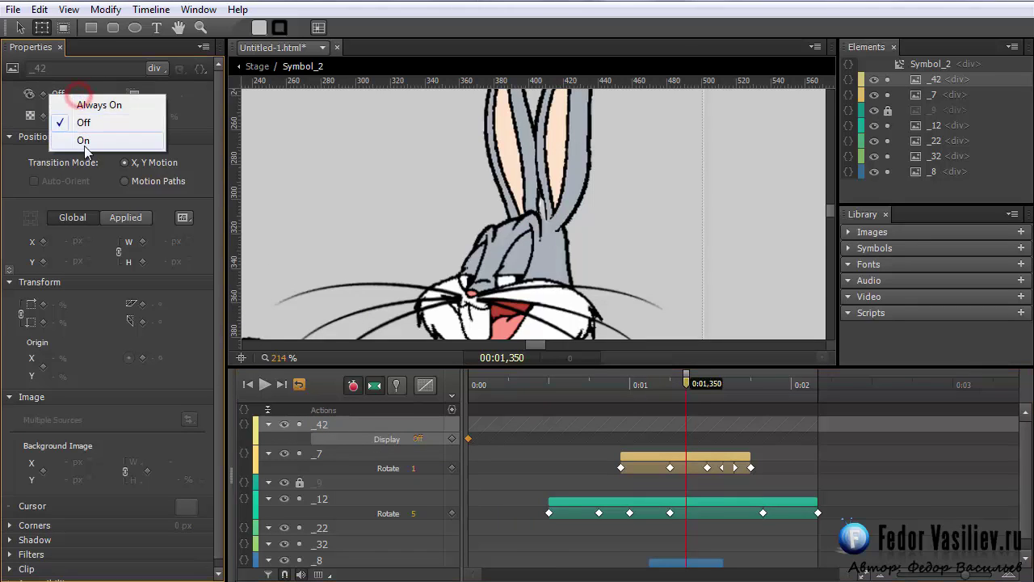
pyautogui.click(83, 139)
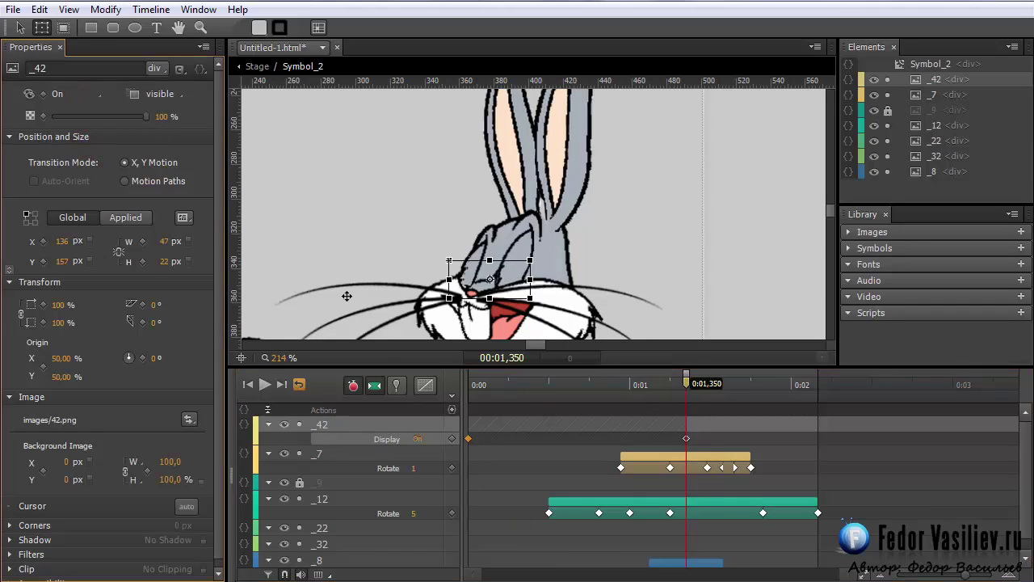
pyautogui.click(20, 28)
pyautogui.click(271, 238)
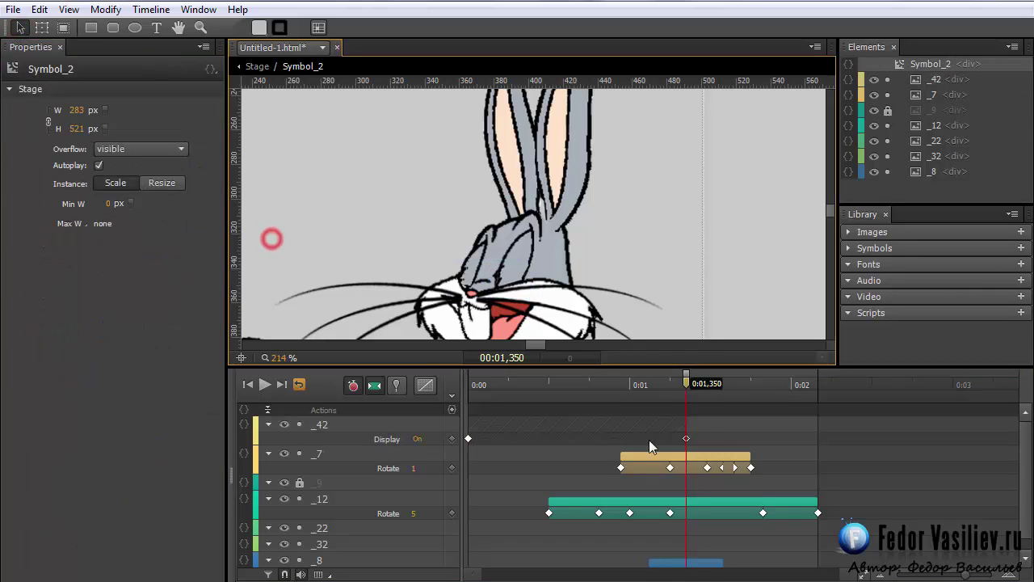
# Set the eyelids _42 to display Off at 0:01,480 to end the first blink
pyautogui.moveTo(686, 381); pyautogui.dragTo(709, 395)
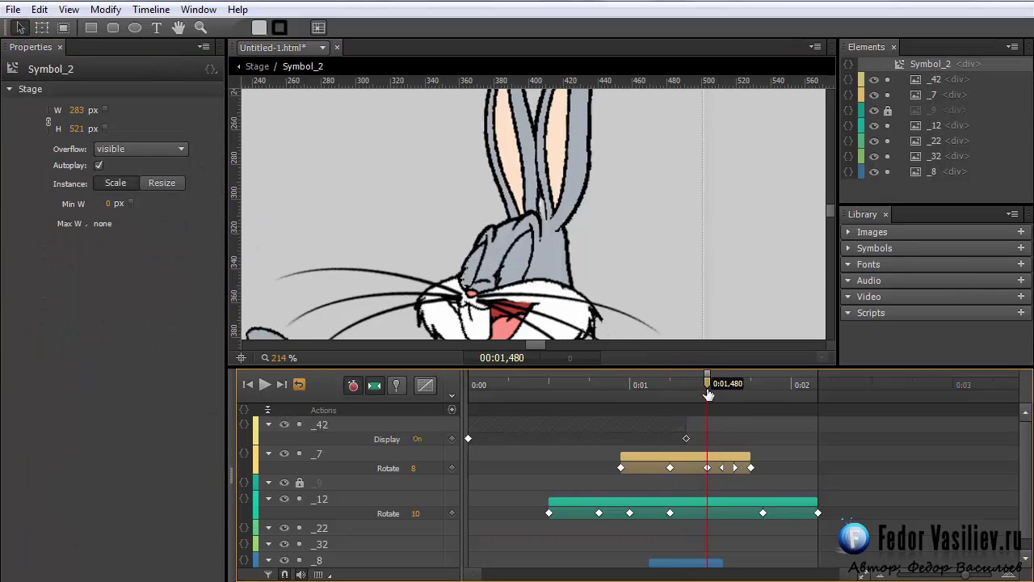
pyautogui.click(328, 425)
pyautogui.click(59, 94)
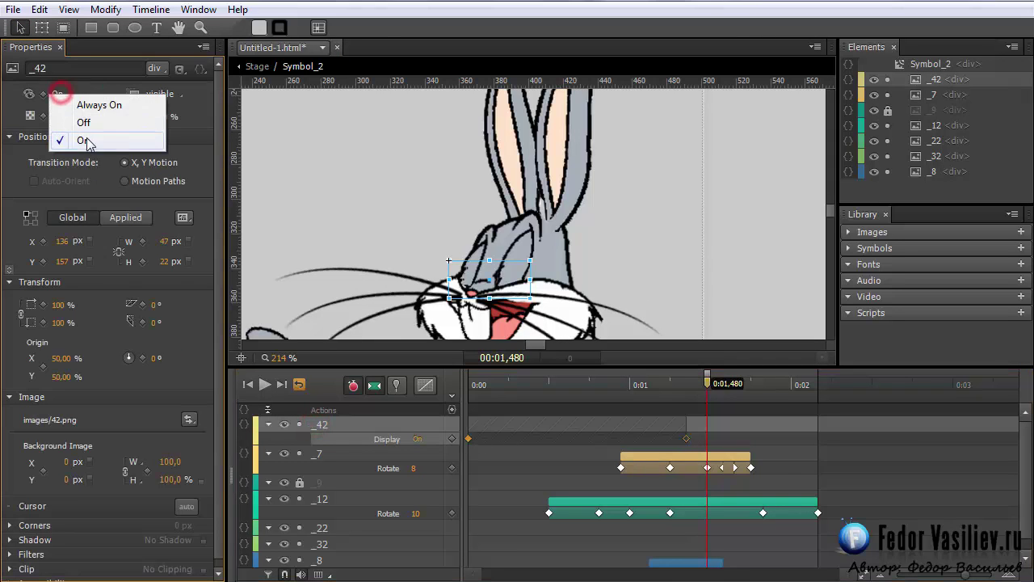
pyautogui.click(84, 123)
# Add a second blink to the eyelids _42 by setting display On at 0:01,825 and Off at 0:02,105
pyautogui.moveTo(709, 379); pyautogui.dragTo(765, 402)
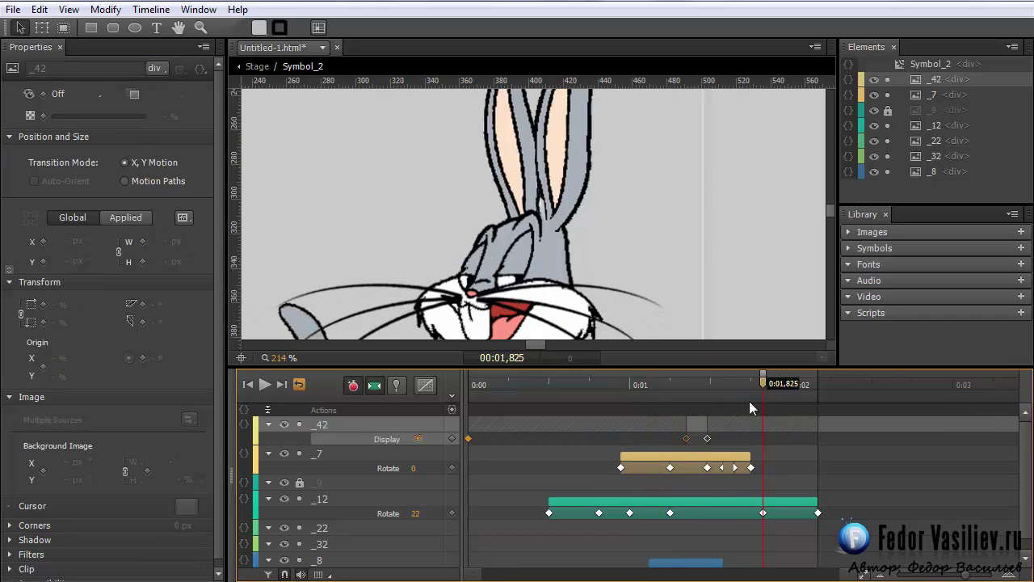
pyautogui.click(53, 95)
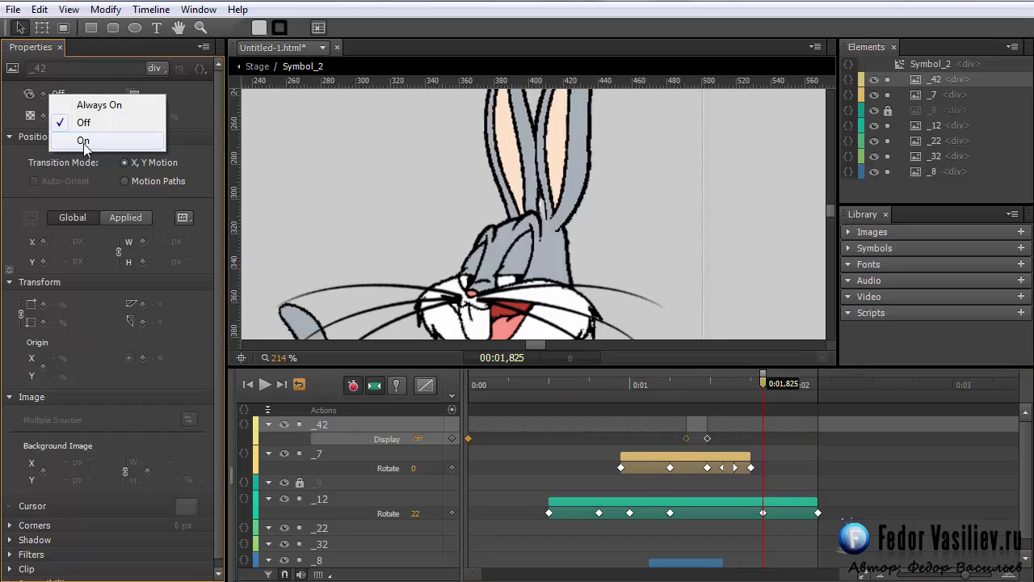
pyautogui.click(83, 142)
pyautogui.moveTo(764, 379); pyautogui.dragTo(806, 395)
pyautogui.click(55, 93)
pyautogui.click(80, 122)
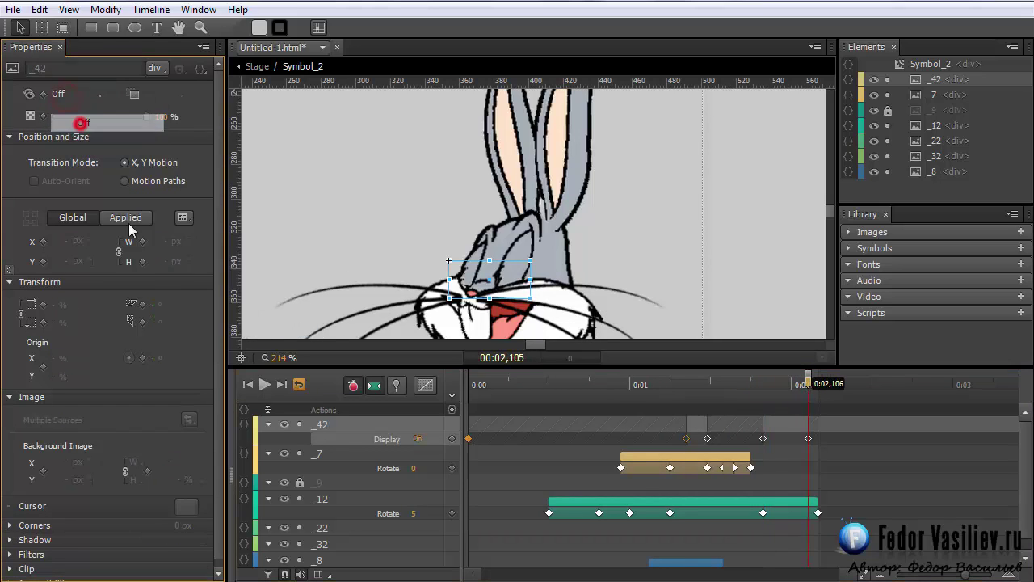
# Play the animation from the start to examine the eyelids' blinking
pyautogui.click(483, 381)
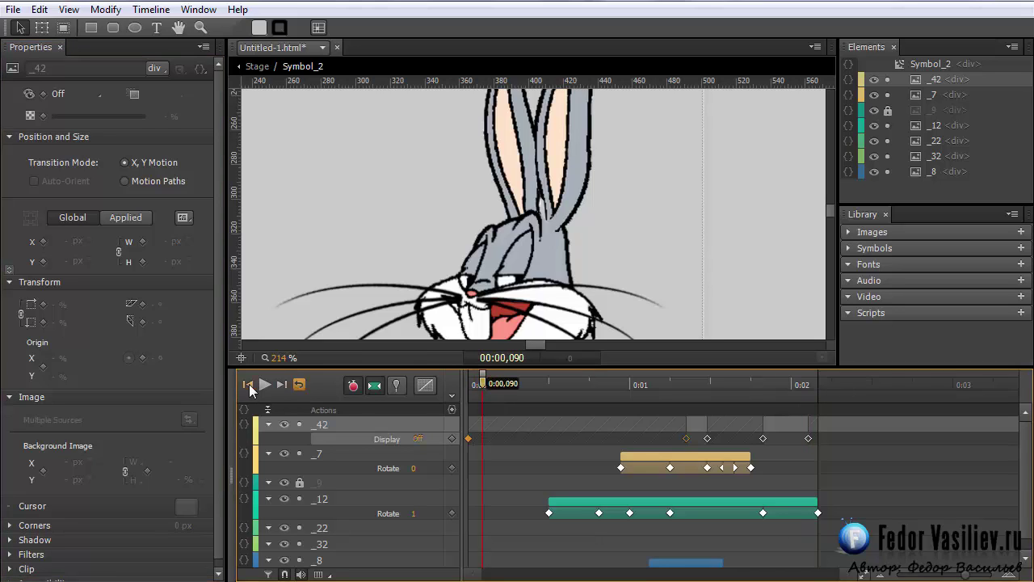
pyautogui.click(251, 385)
pyautogui.click(262, 385)
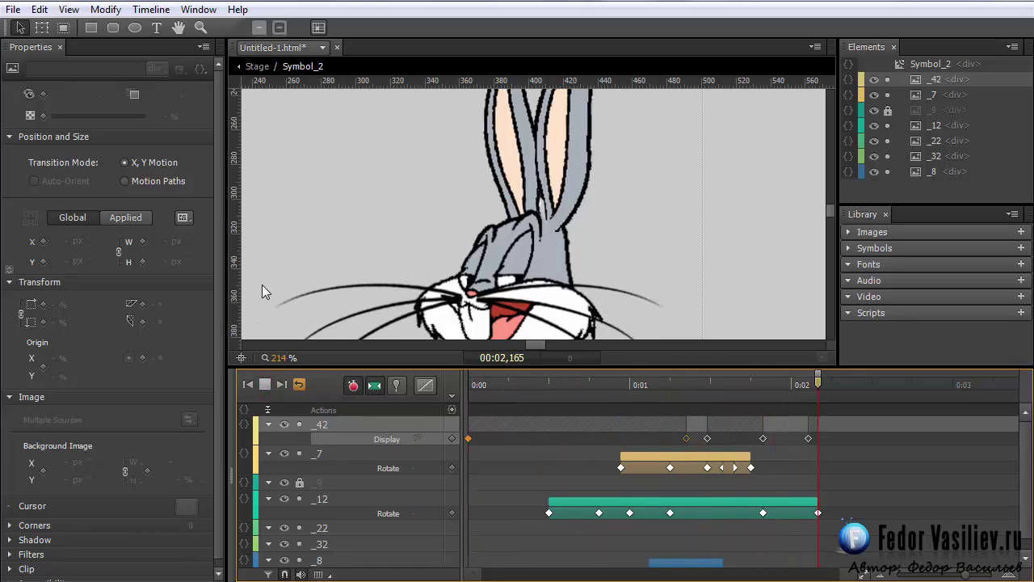
pyautogui.click(267, 386)
pyautogui.click(267, 386)
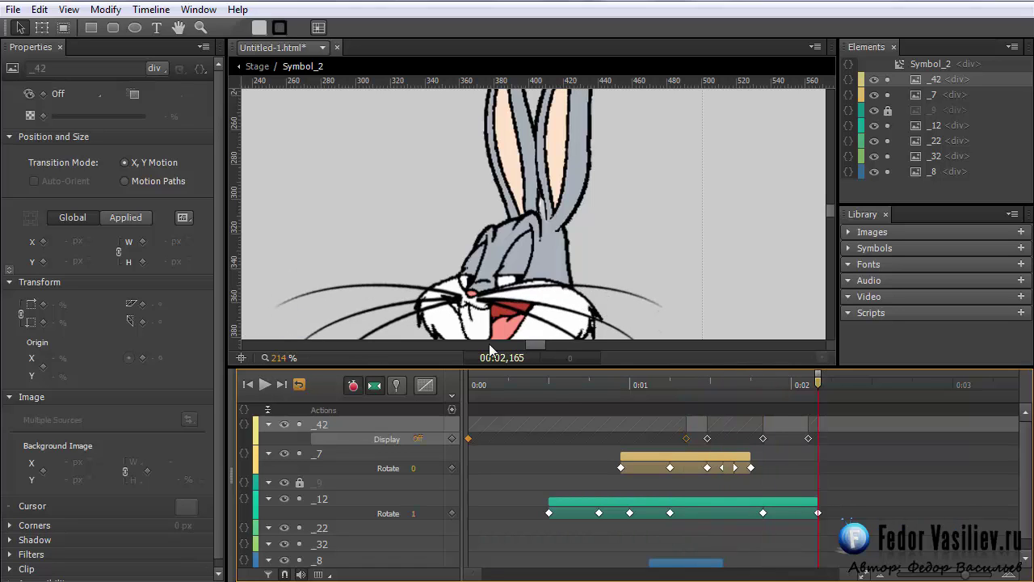
# Preview the composition in the browser and reload it several times to examine the rabbit's whole animation
pyautogui.scroll(-3, 500, 269)
pyautogui.click(282, 361)
pyautogui.moveTo(283, 361); pyautogui.dragTo(213, 392)
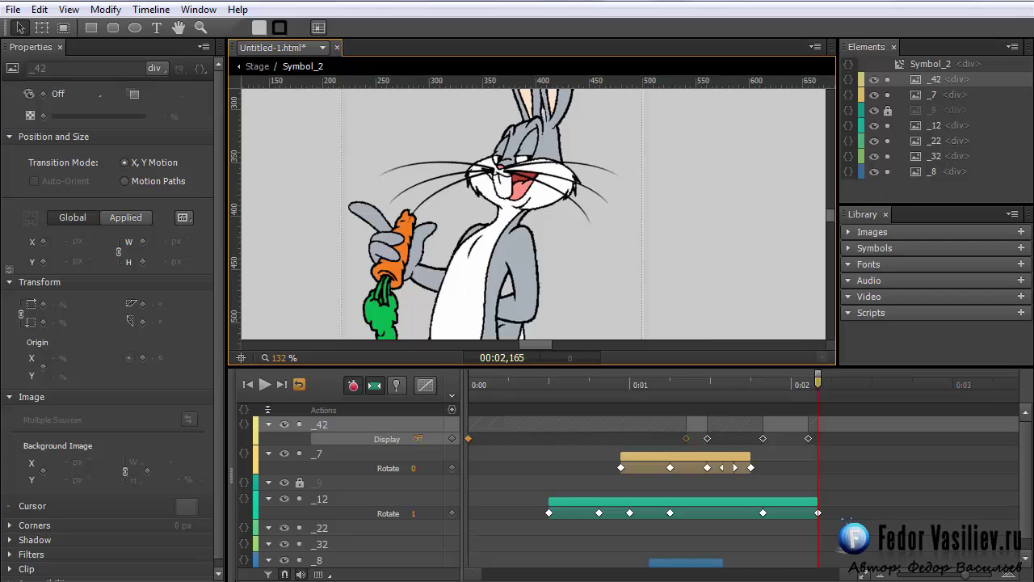
pyautogui.hotkey('ctrl', 'Return')
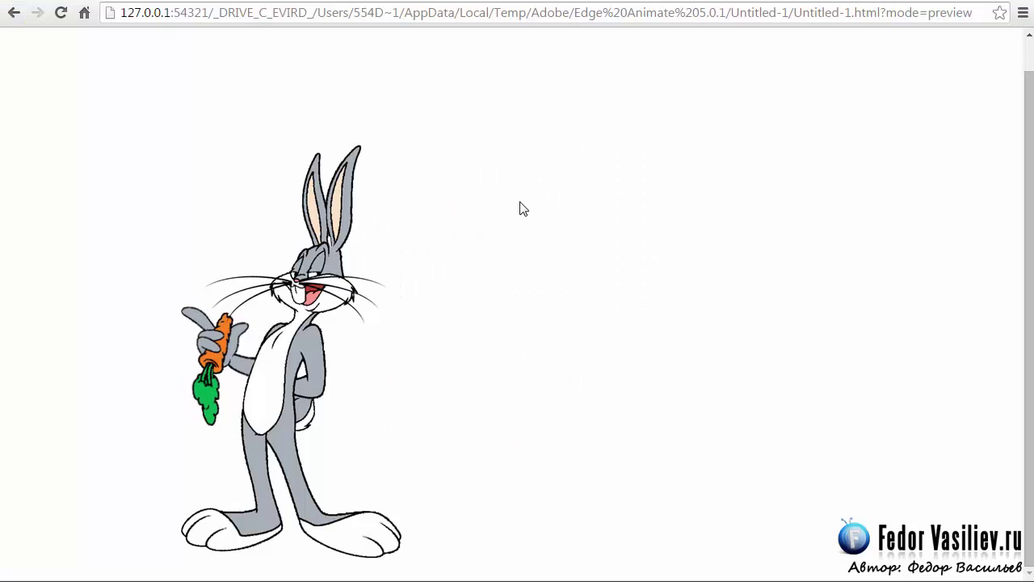
pyautogui.click(60, 12)
pyautogui.click(61, 12)
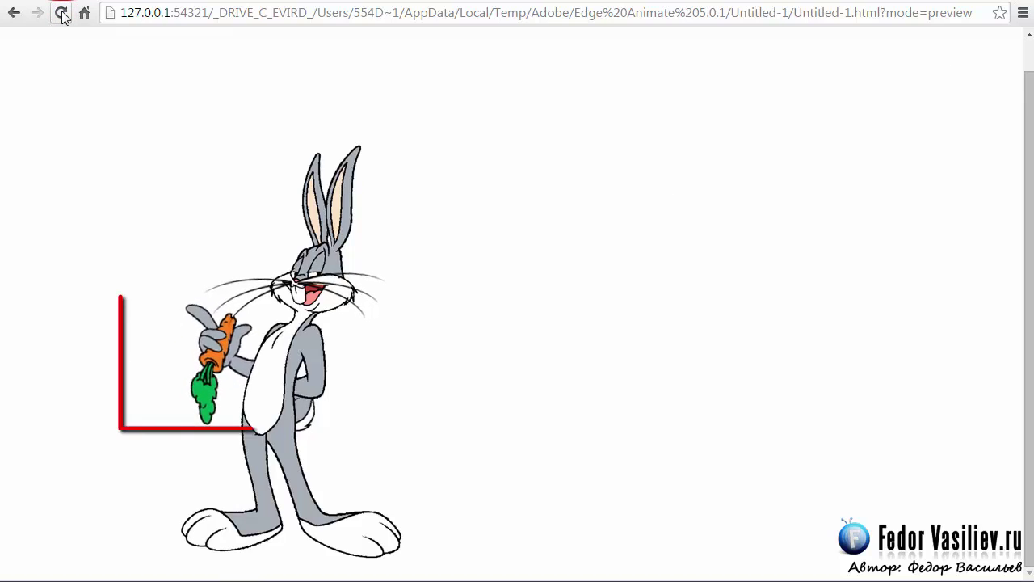
pyautogui.click(60, 13)
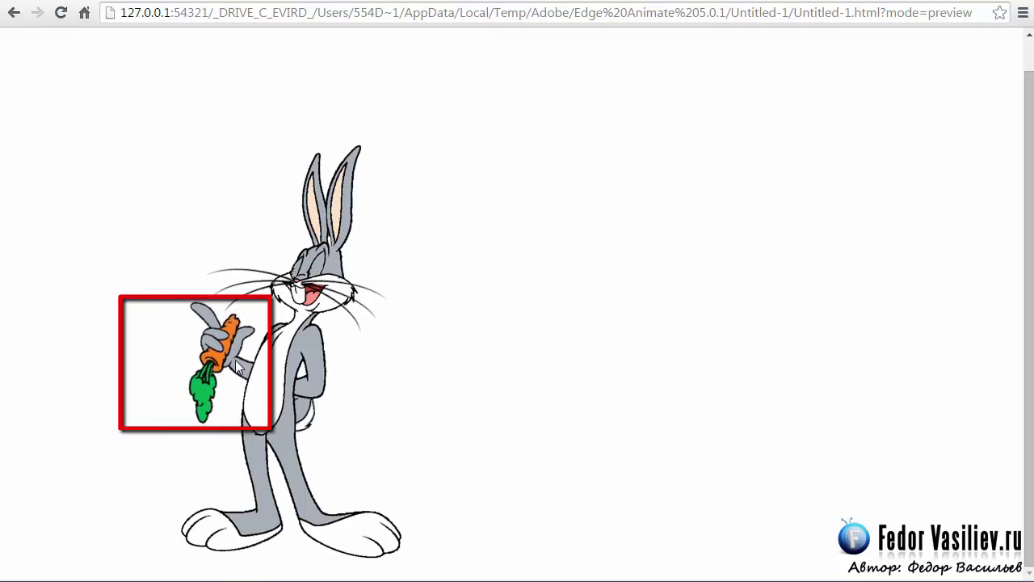
pyautogui.click(61, 13)
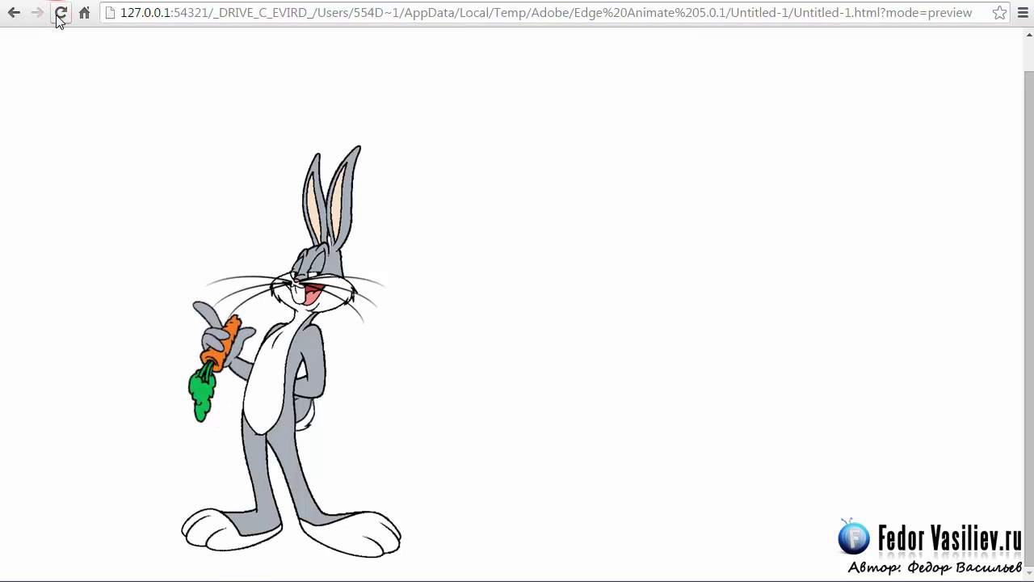
pyautogui.click(60, 13)
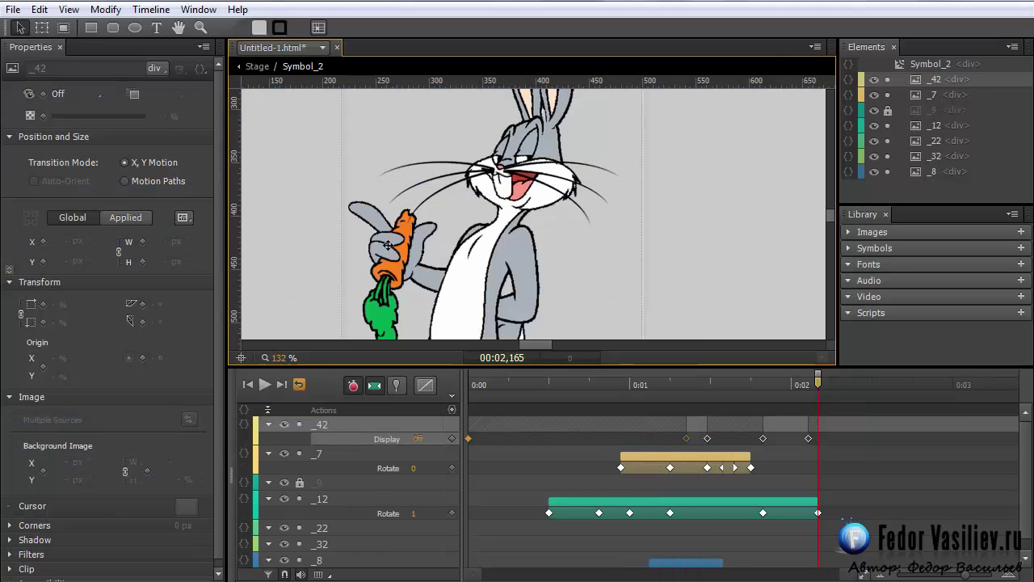
# Rotate the carrot arm _12 to 10° at 0:02,165 and reload the browser preview to check its final pose
pyautogui.click(388, 245)
pyautogui.click(41, 27)
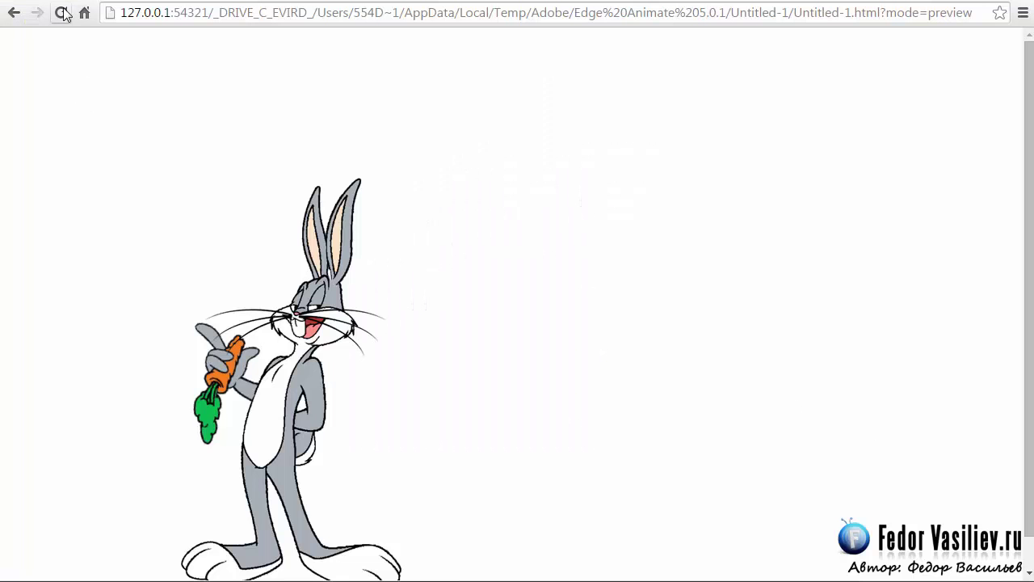
pyautogui.click(61, 13)
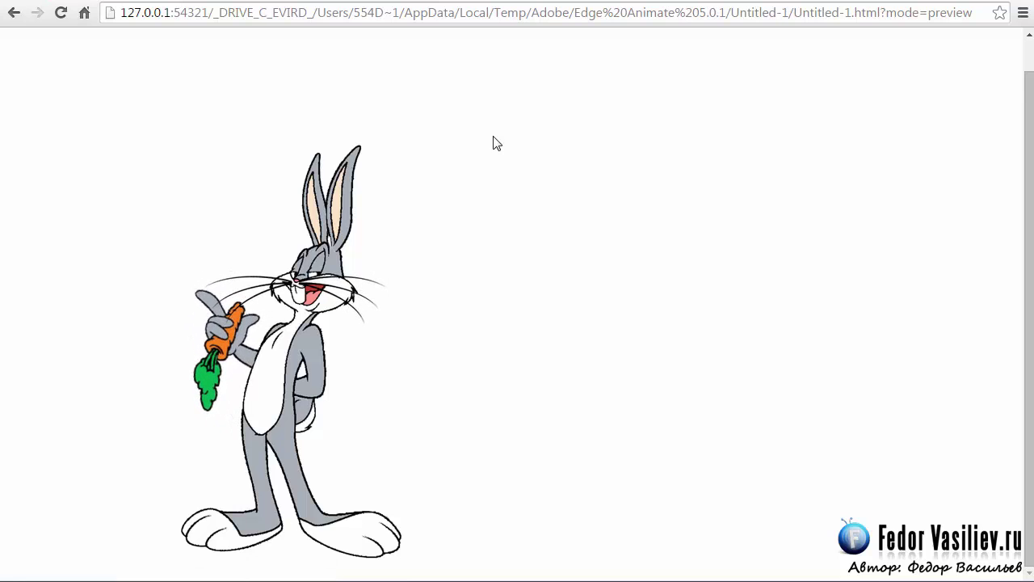
pyautogui.click(60, 20)
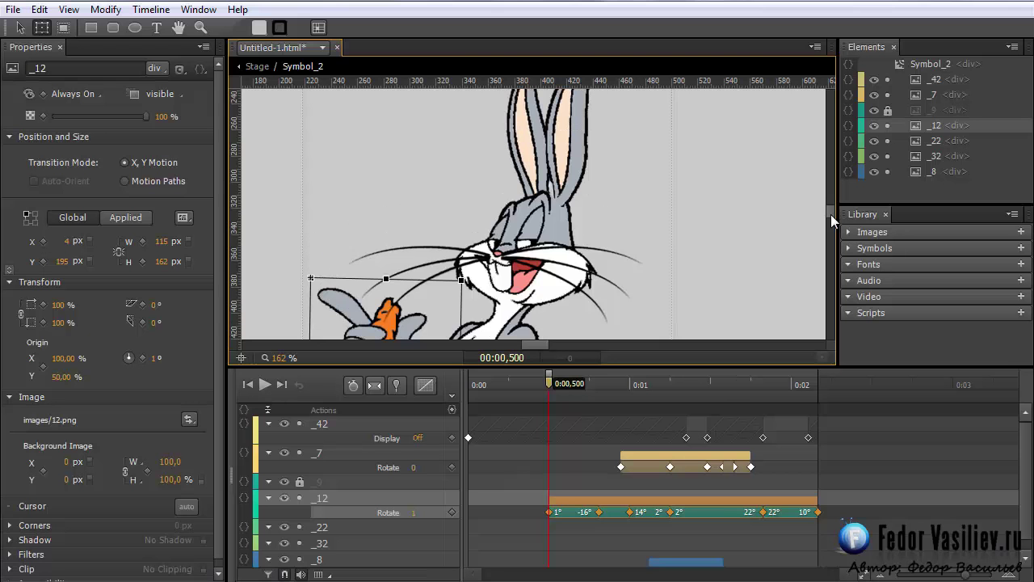
# Select the ear _32 at 0:01,120 and move its transform origin to the ear's base, about 58,07 % by 82,70 %
pyautogui.moveTo(830, 214); pyautogui.dragTo(831, 212)
pyautogui.moveTo(541, 385); pyautogui.dragTo(649, 427)
pyautogui.moveTo(829, 212); pyautogui.dragTo(830, 210)
pyautogui.click(547, 213)
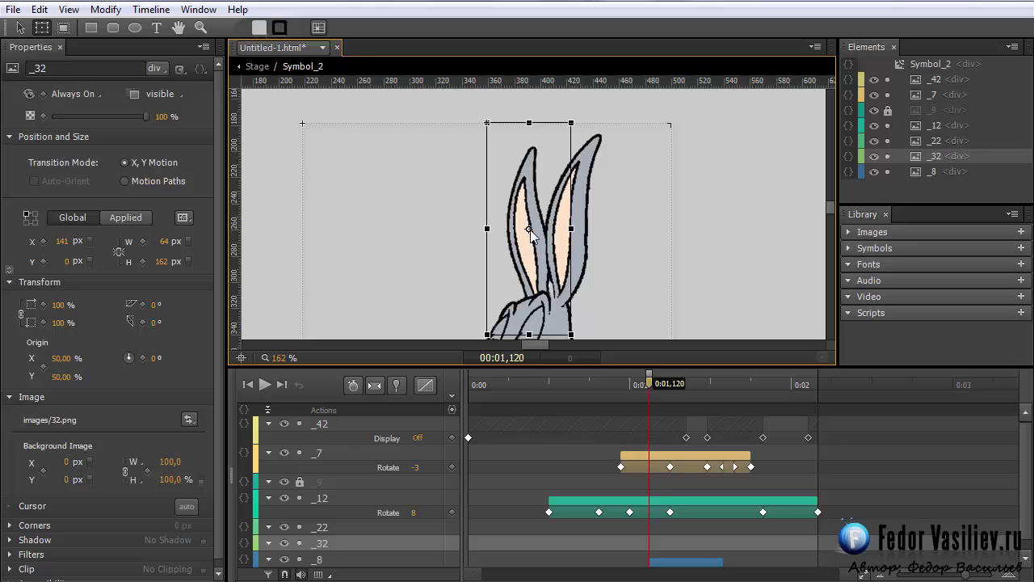
pyautogui.moveTo(528, 230); pyautogui.dragTo(536, 299)
# Turn on automatic keyframes and transitions, pin the ear _32 at 0:01,120 and rotate it to -13° at 0:01,420
pyautogui.click(350, 387)
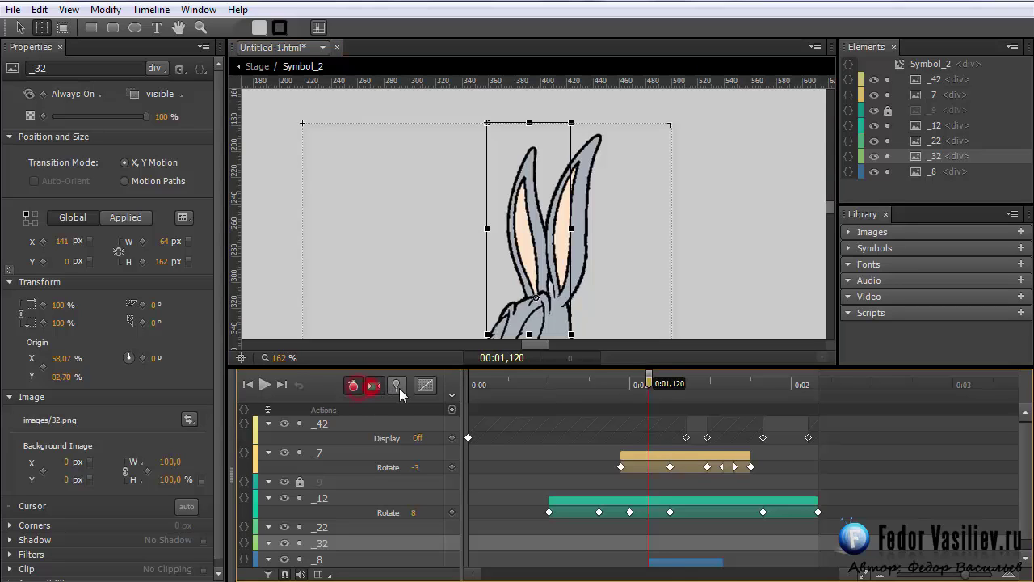
pyautogui.moveTo(651, 389); pyautogui.dragTo(698, 406)
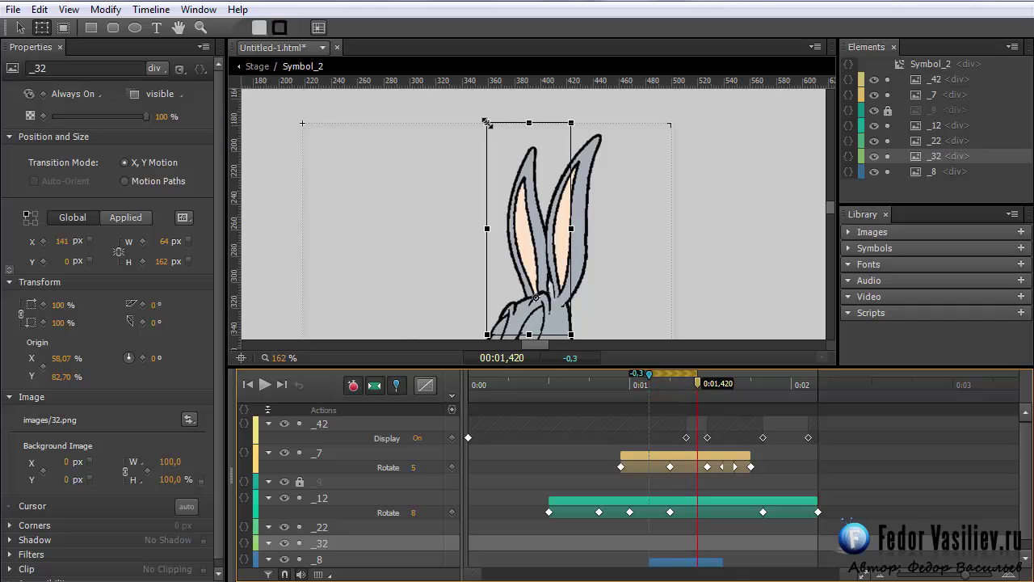
pyautogui.moveTo(485, 123); pyautogui.dragTo(459, 169)
# Select the other ear _22, move its transform origin to its base, about 36,04 % by 80,70 %, and set the pin at 0:01,580
pyautogui.moveTo(653, 394); pyautogui.dragTo(723, 383)
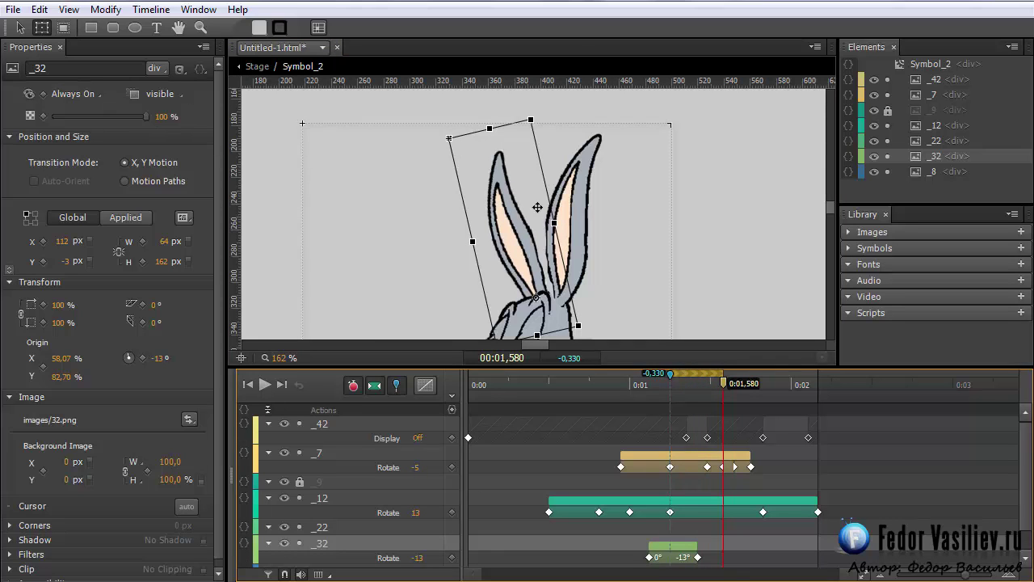
pyautogui.click(587, 165)
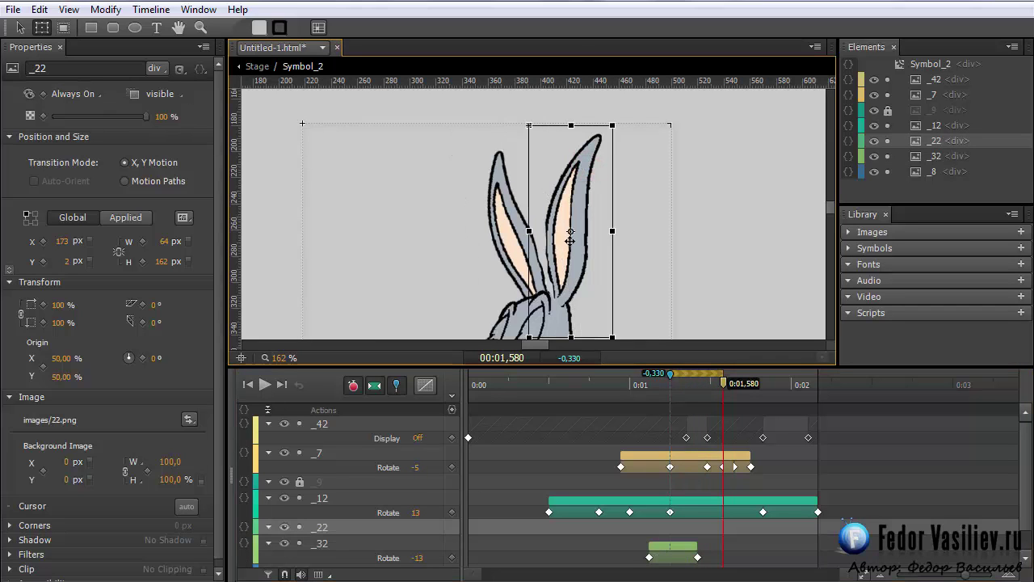
pyautogui.click(396, 384)
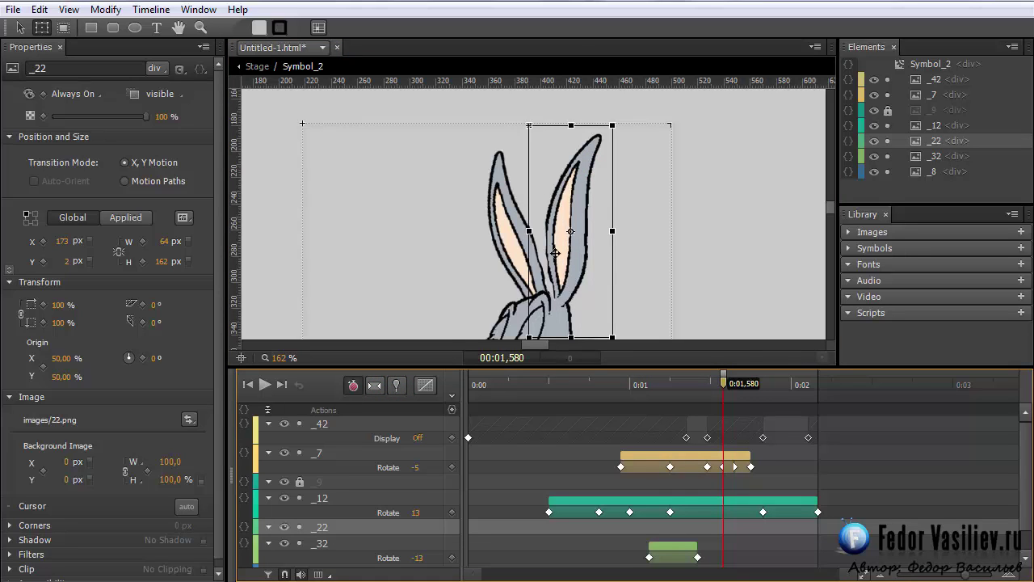
pyautogui.moveTo(571, 233); pyautogui.dragTo(559, 293)
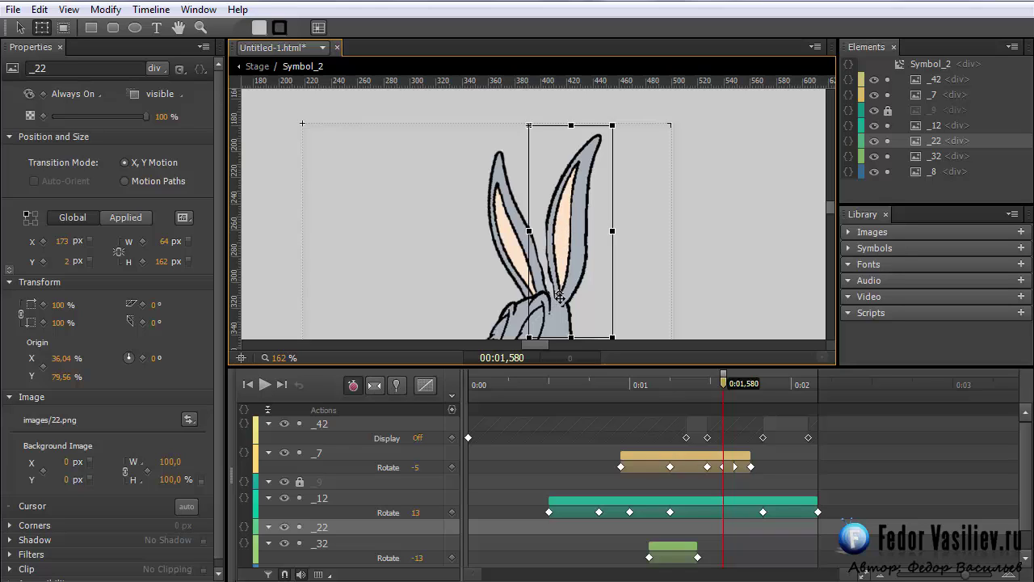
pyautogui.moveTo(560, 293); pyautogui.dragTo(560, 297)
pyautogui.click(374, 385)
pyautogui.click(396, 385)
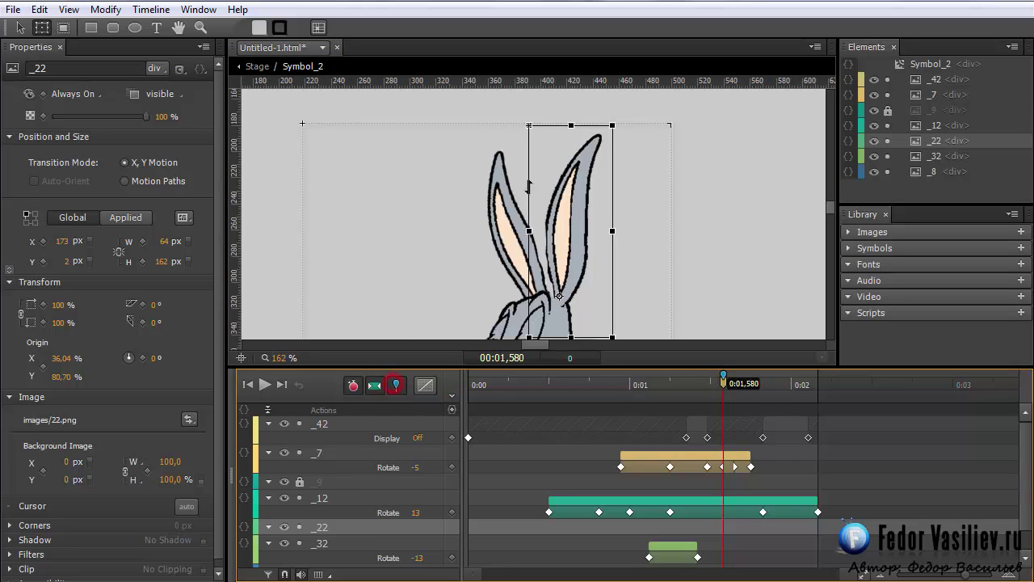
# Try to rotate the ear _22 to -11° at 0:01,580, and undo the rotation
pyautogui.click(526, 122)
pyautogui.moveTo(526, 122); pyautogui.dragTo(496, 136)
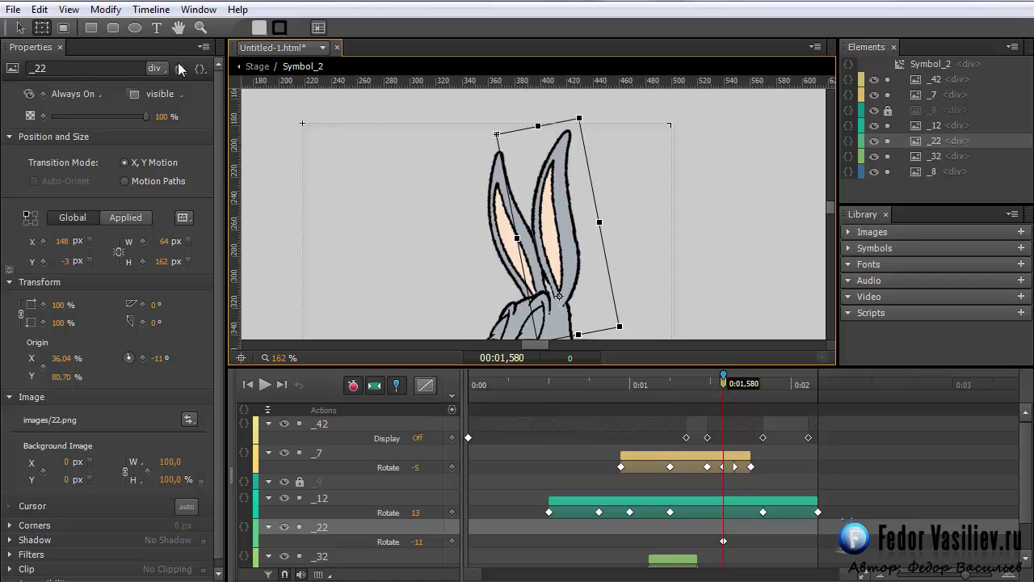
pyautogui.click(42, 10)
pyautogui.click(61, 26)
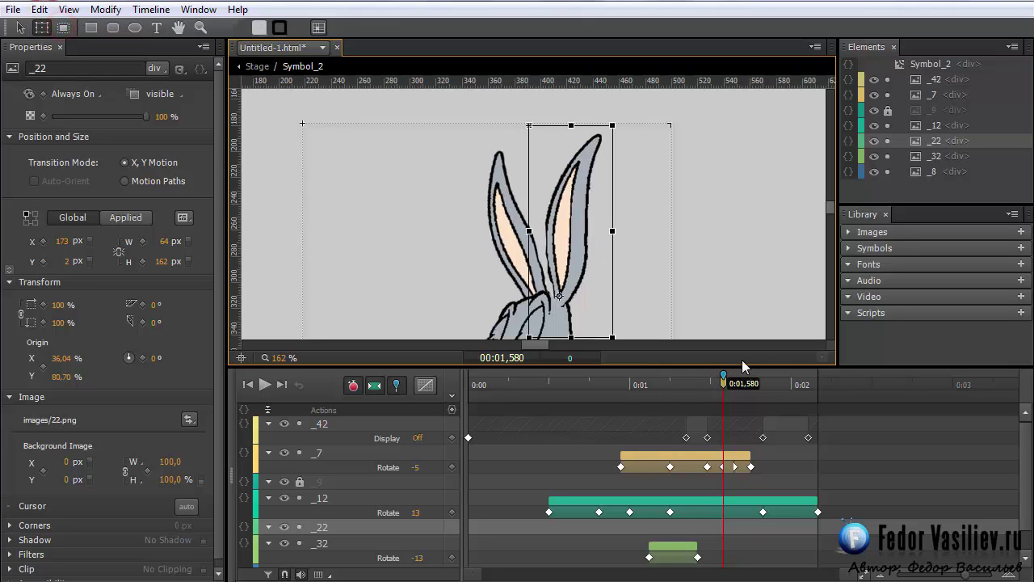
# Rotate the ear _22 to about -12° at 0:01,935 and turn off the pin
pyautogui.moveTo(729, 394); pyautogui.dragTo(782, 404)
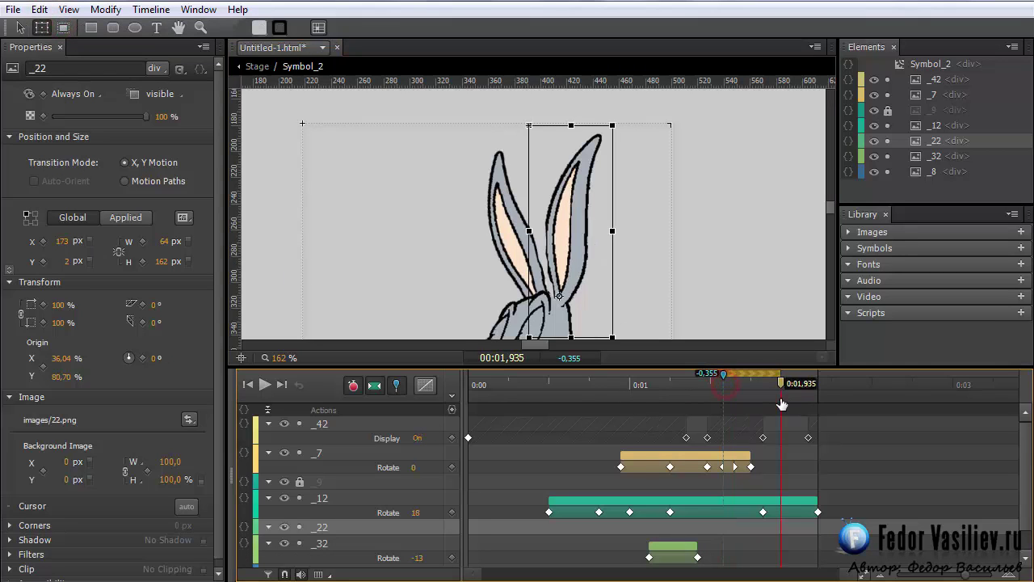
pyautogui.moveTo(529, 126); pyautogui.dragTo(498, 155)
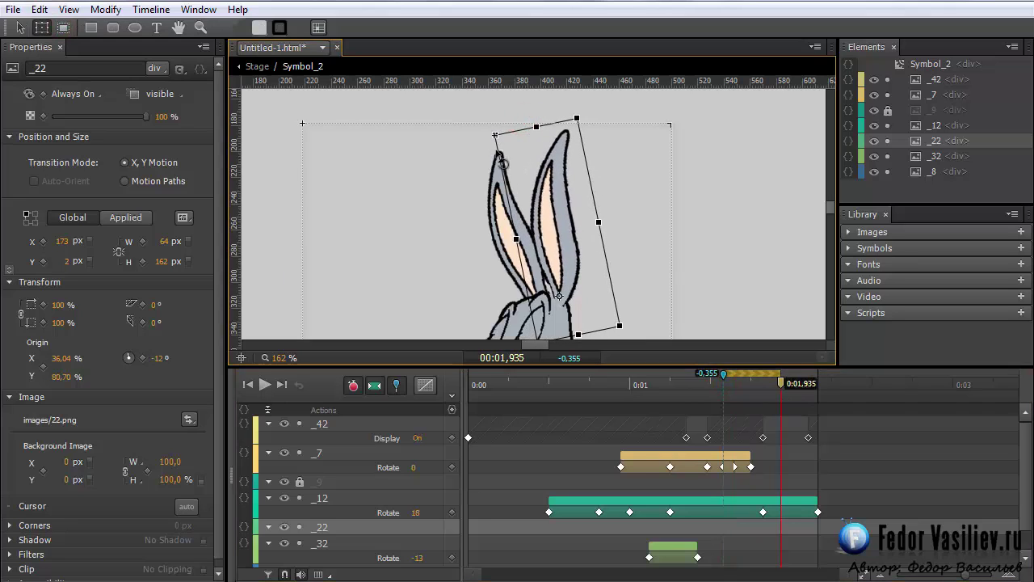
pyautogui.click(395, 387)
# Move the playhead back before the ears' keyframes and preview the composition in the browser to examine the ear movement
pyautogui.moveTo(774, 390); pyautogui.dragTo(589, 396)
pyautogui.scroll(-3, 429, 317)
pyautogui.hotkey('ctrl', 'Return')
pyautogui.click(61, 16)
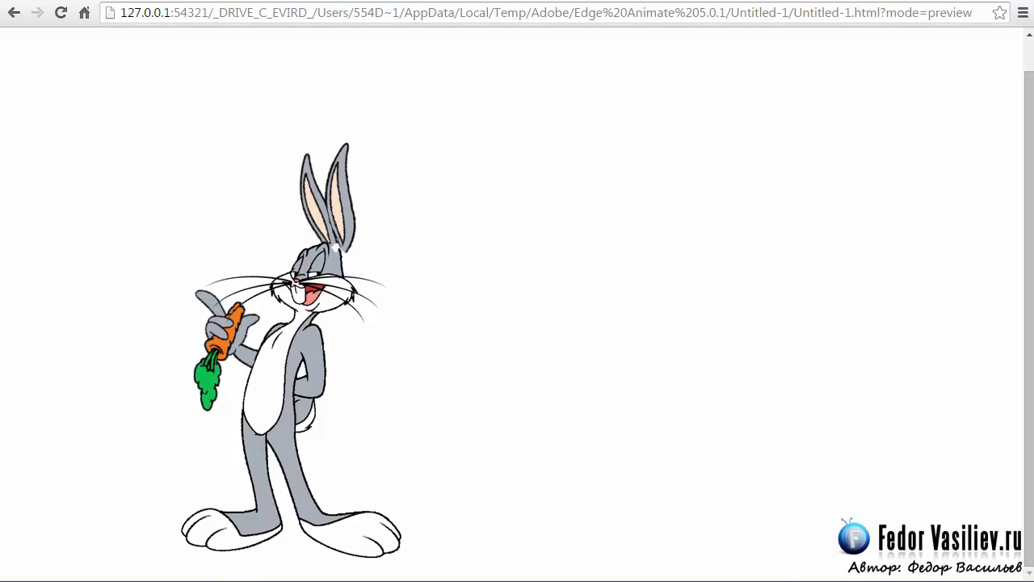
# Reload the browser preview to examine the movement of both ears, and return to Edge Animate
pyautogui.scroll(1, 306, 255)
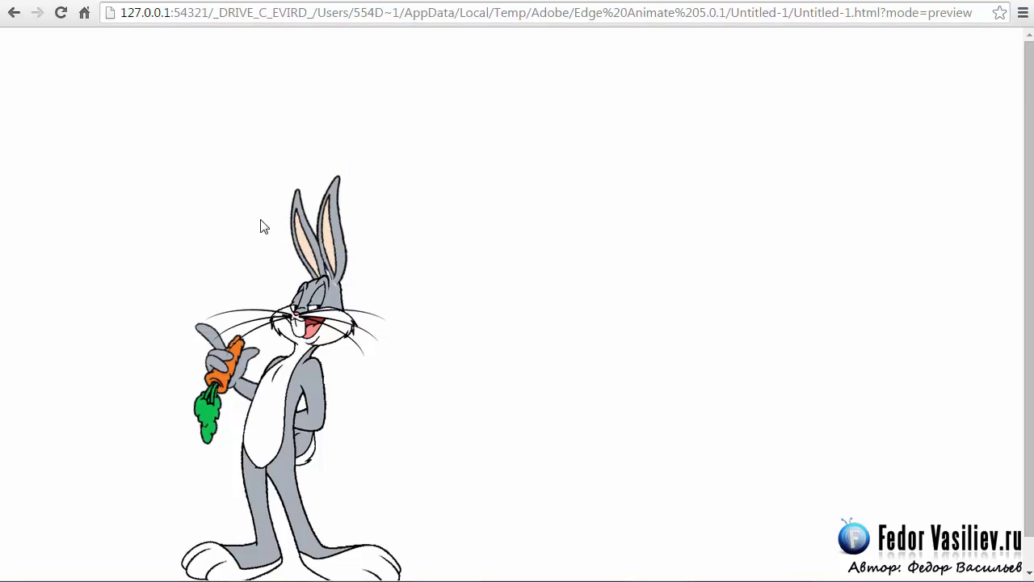
pyautogui.click(62, 15)
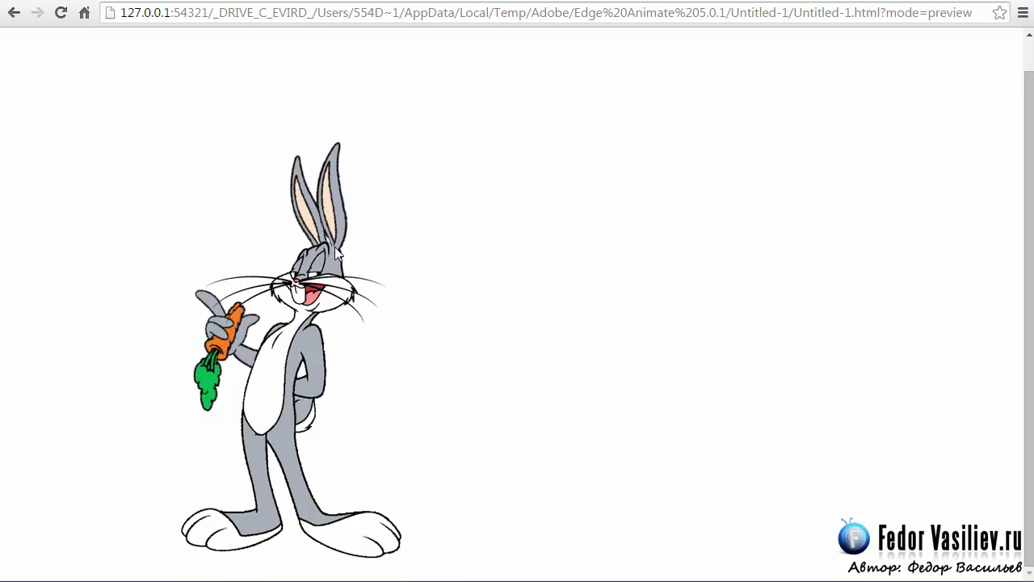
pyautogui.hotkey('alt', 'Tab')
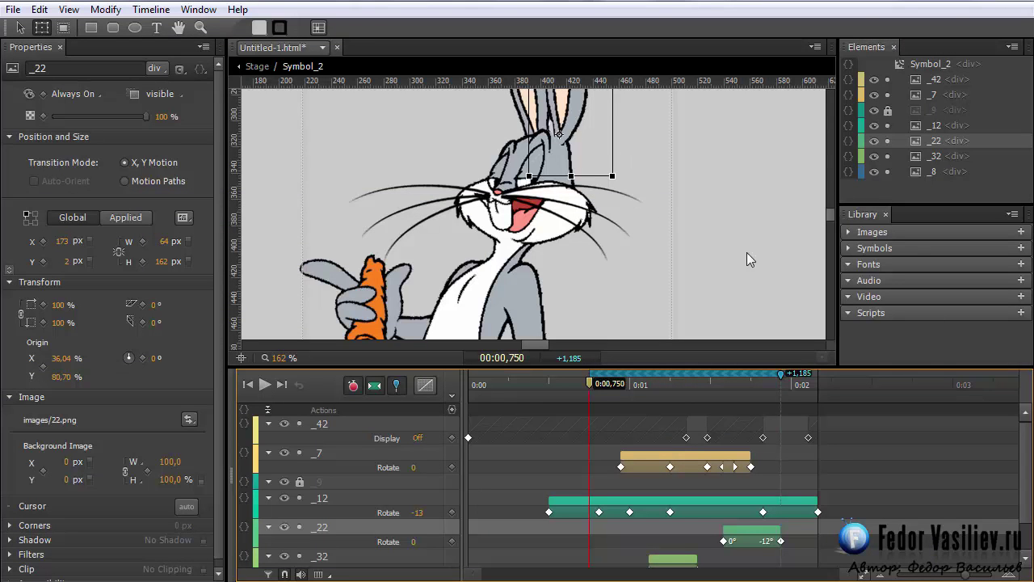
# With the pin and automatic transitions off, lower the transform origin of the ear _22 to 82,99 % vertically
pyautogui.click(832, 212)
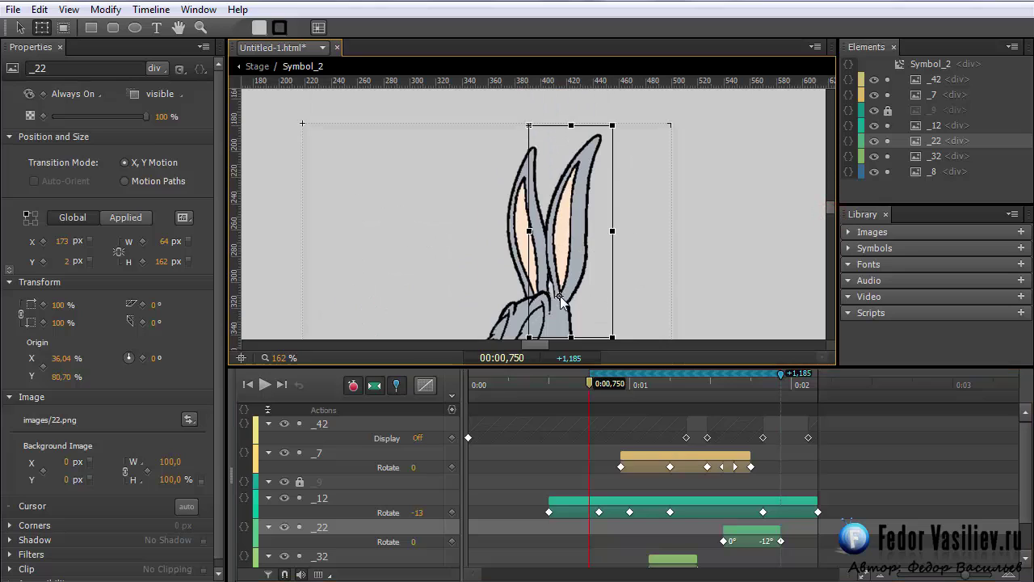
pyautogui.click(376, 386)
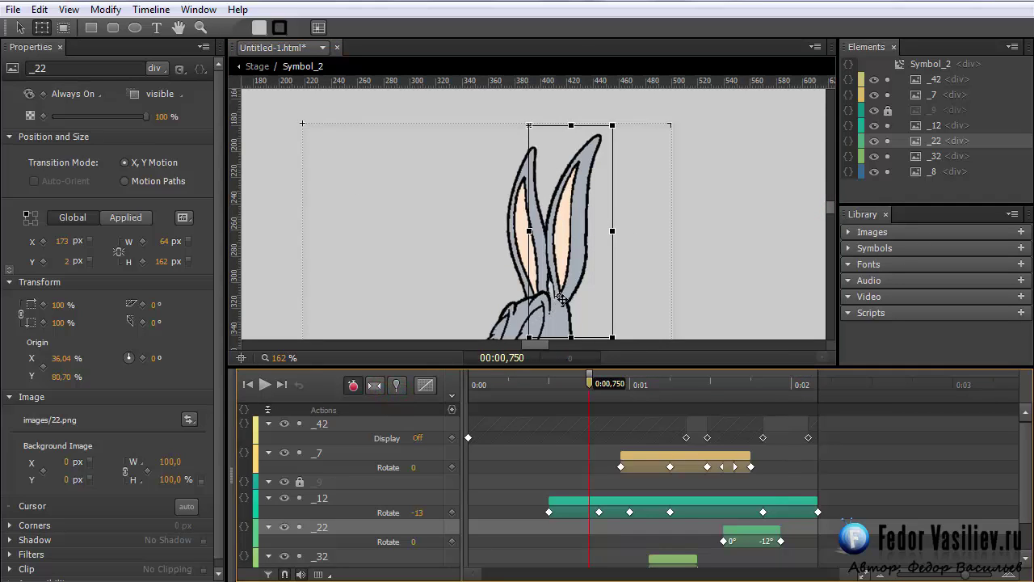
pyautogui.moveTo(559, 297); pyautogui.dragTo(560, 299)
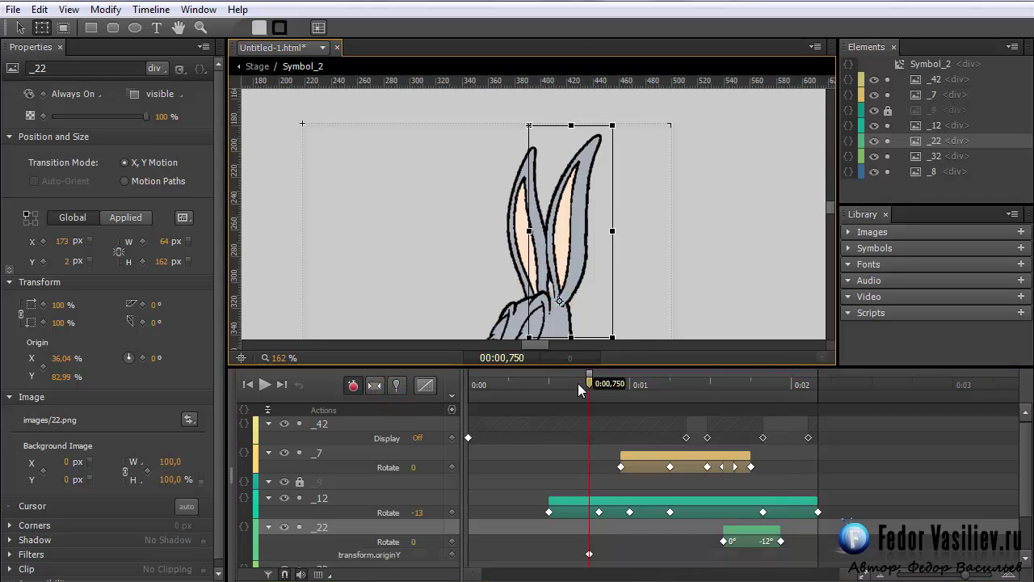
# Scrub through the symbol's timeline up to 0:01,580 to examine the motion of the ears, arm and whiskers
pyautogui.moveTo(578, 383); pyautogui.dragTo(661, 385)
pyautogui.click(422, 305)
pyautogui.press('space')
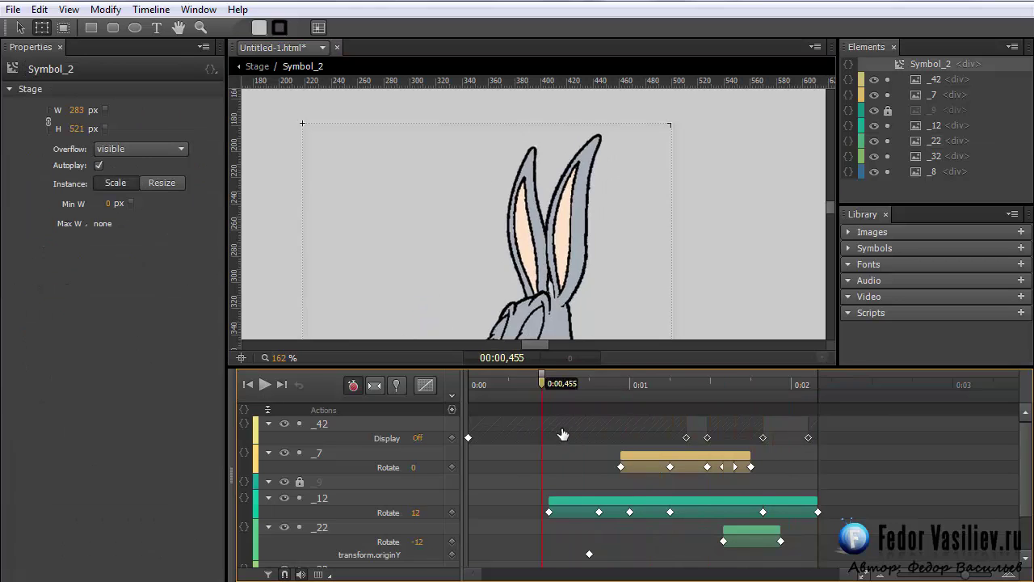
pyautogui.moveTo(666, 446); pyautogui.dragTo(760, 453)
pyautogui.scroll(-10, 526, 186)
pyautogui.scroll(7, 522, 194)
pyautogui.moveTo(560, 376); pyautogui.dragTo(734, 380)
pyautogui.moveTo(689, 435); pyautogui.dragTo(744, 436)
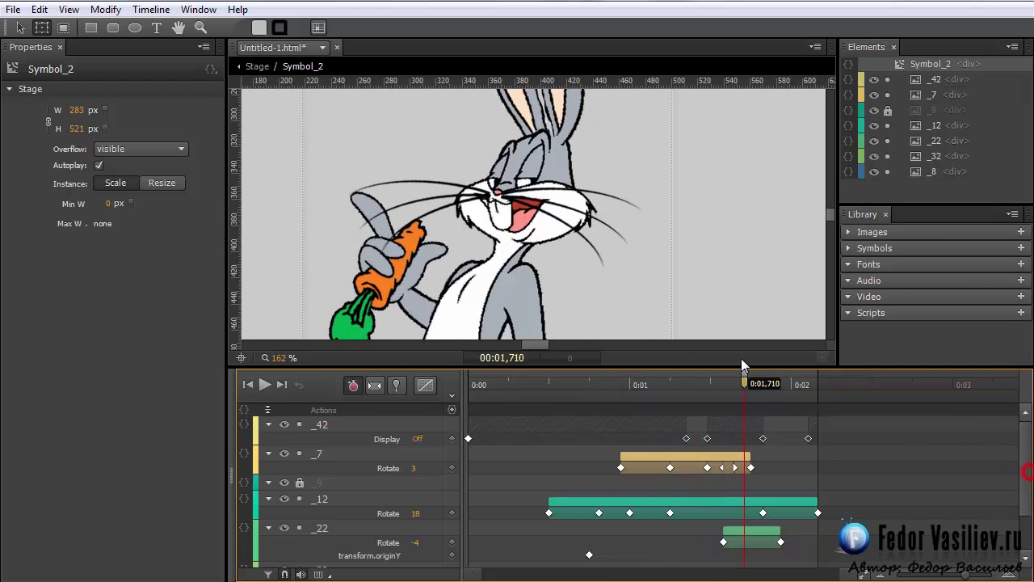
pyautogui.moveTo(745, 380); pyautogui.dragTo(642, 379)
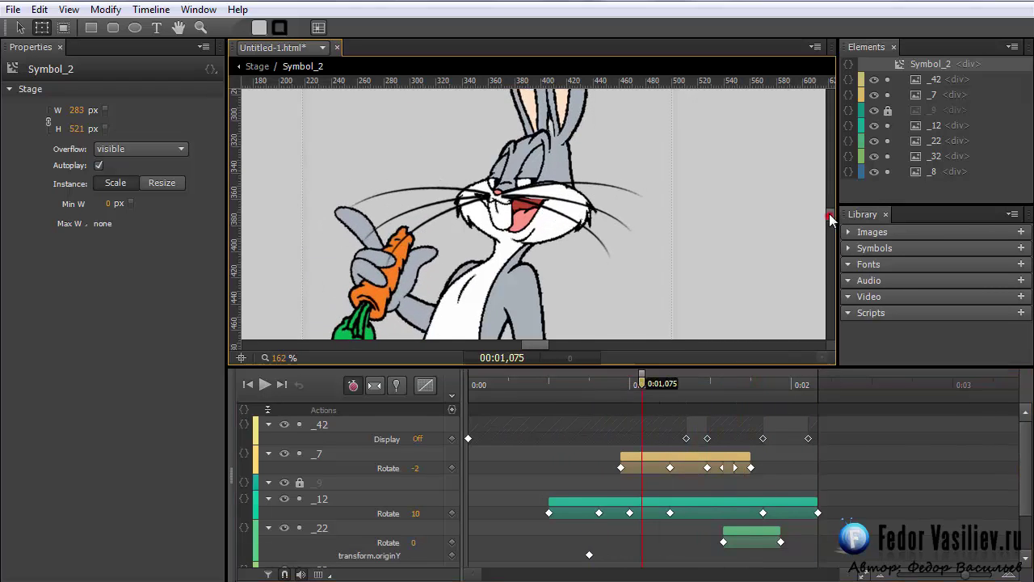
pyautogui.moveTo(830, 218); pyautogui.dragTo(829, 212)
pyautogui.moveTo(641, 380); pyautogui.dragTo(649, 380)
pyautogui.moveTo(692, 406); pyautogui.dragTo(727, 433)
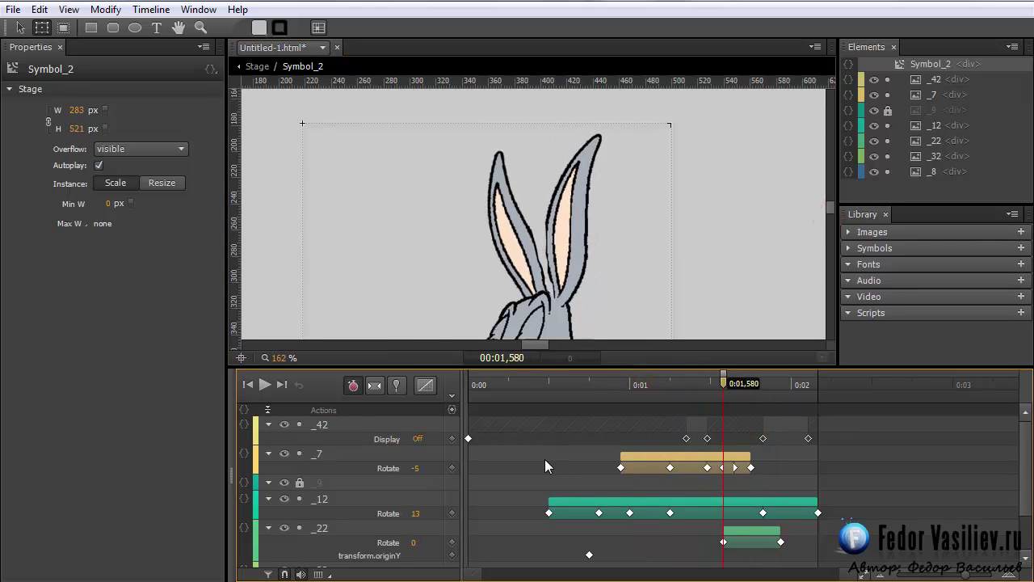
# Select both ears, _22 and _32, and rotate them to 0° at 0:02,165 with the pin at 0:01,750, finally turning the pin off
pyautogui.click(335, 425)
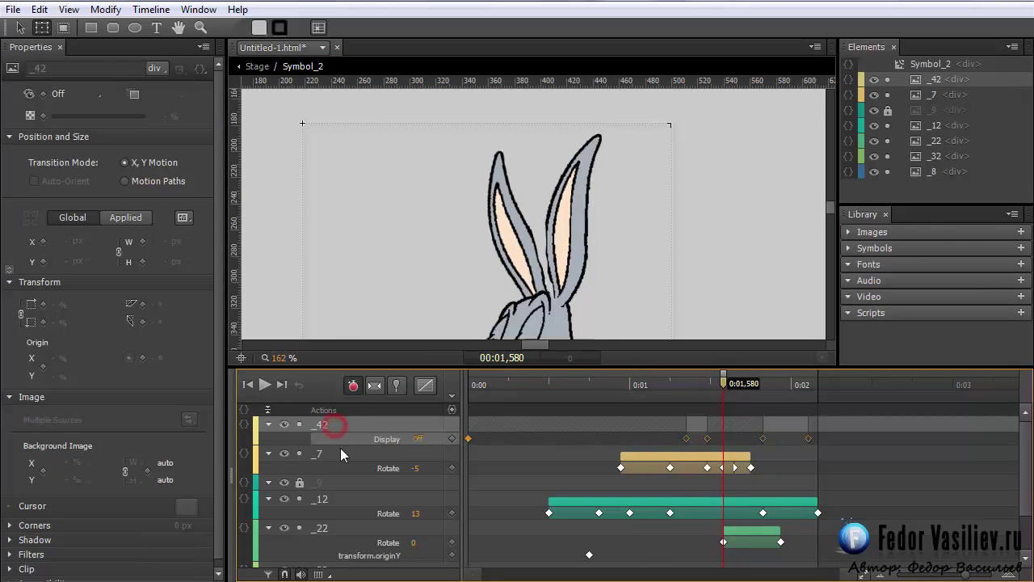
pyautogui.click(926, 79)
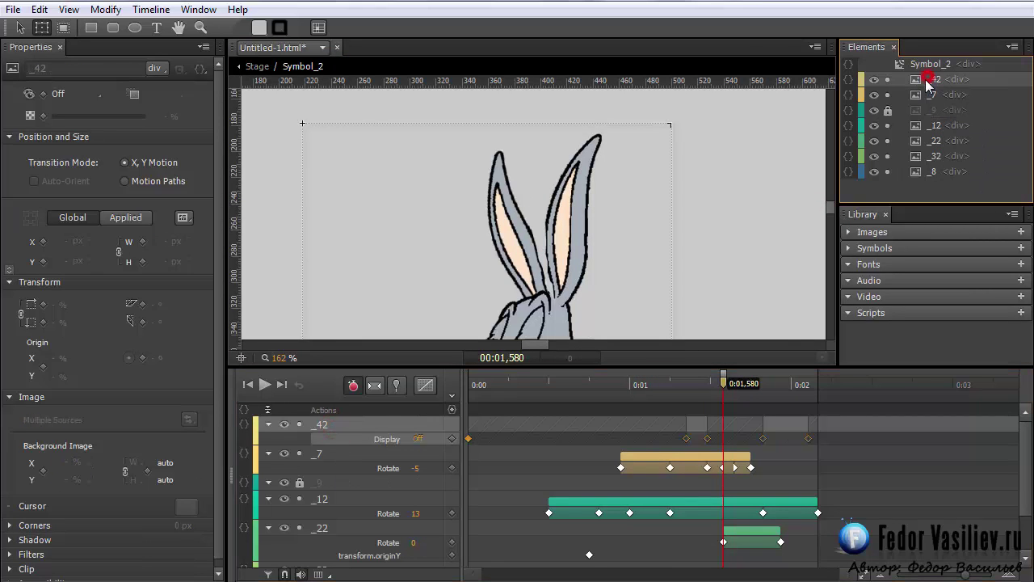
pyautogui.click(555, 235)
pyautogui.keyDown('shift'); pyautogui.click(500, 198); pyautogui.keyUp('shift')
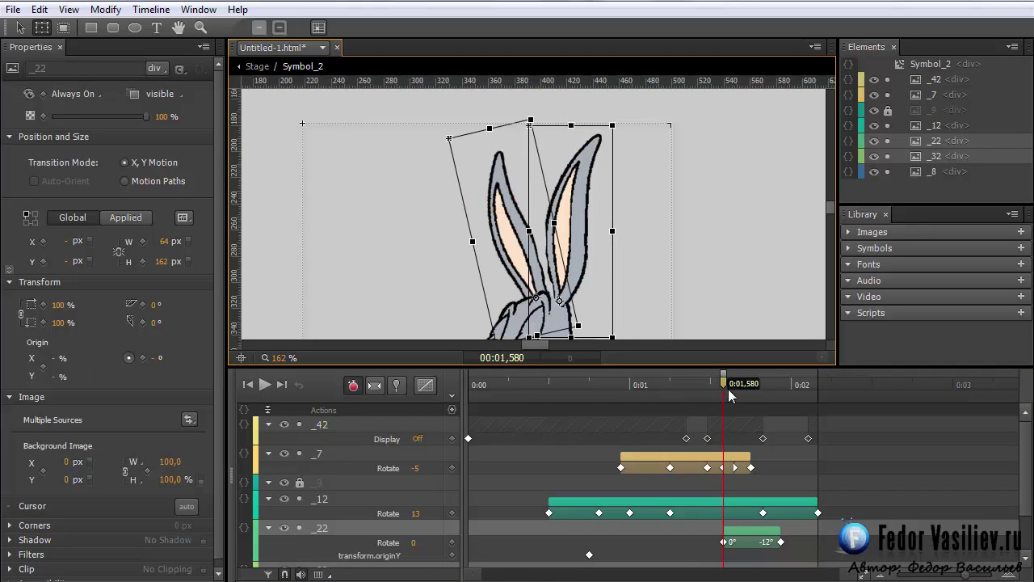
pyautogui.moveTo(724, 380); pyautogui.dragTo(751, 395)
pyautogui.click(374, 387)
pyautogui.moveTo(759, 392); pyautogui.dragTo(812, 417)
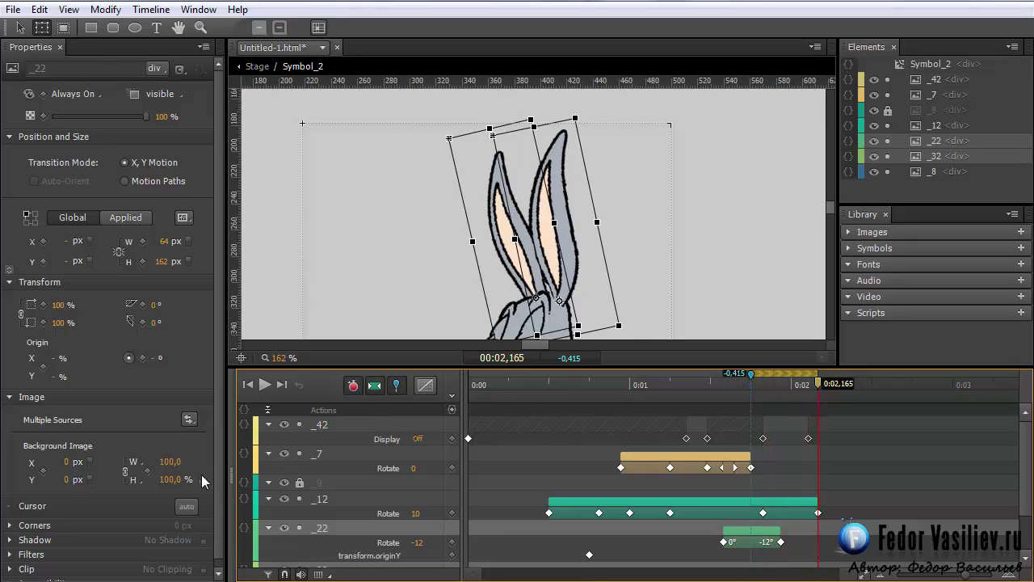
pyautogui.click(152, 358)
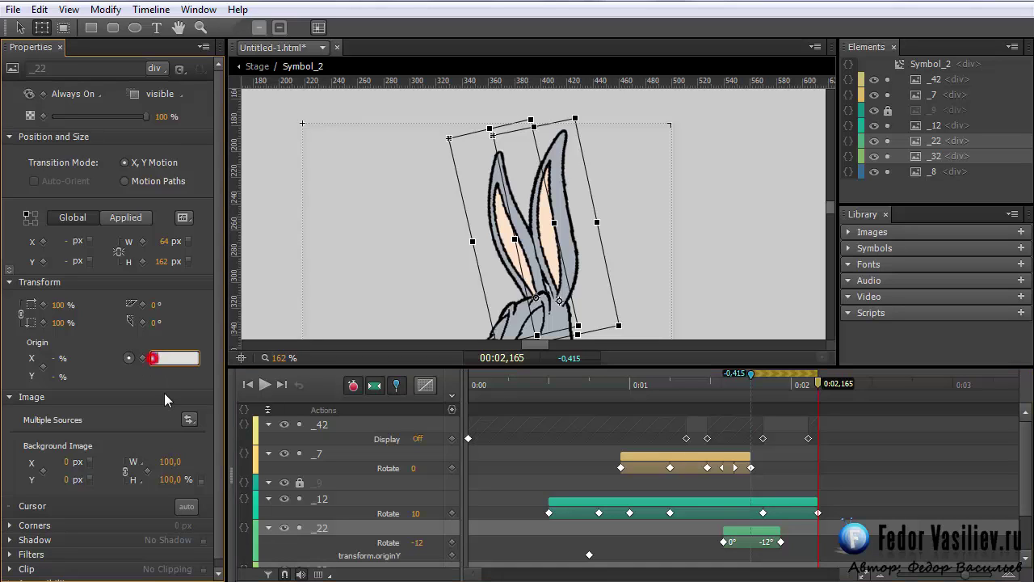
pyautogui.write('0')
pyautogui.press('Return')
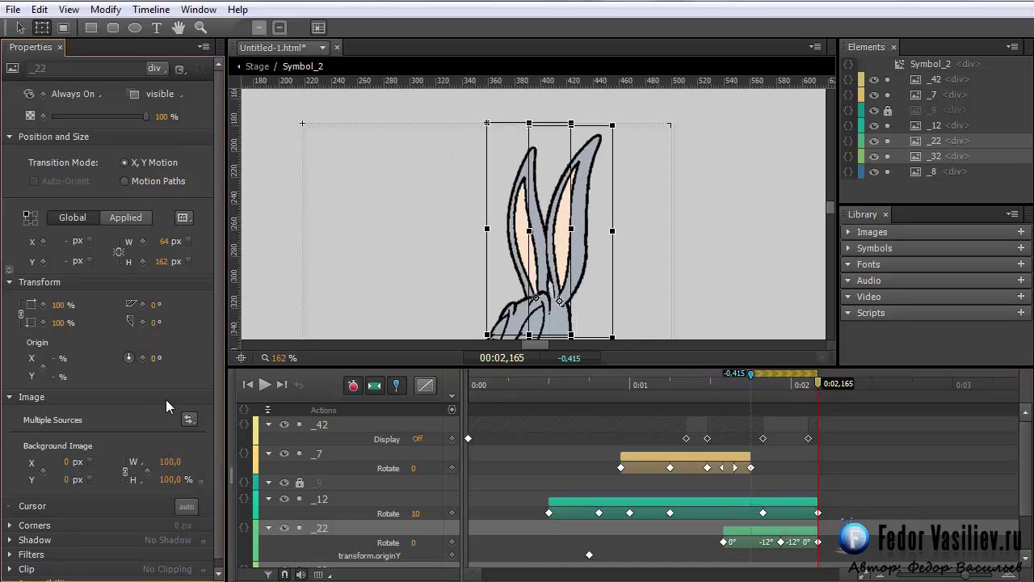
pyautogui.click(395, 387)
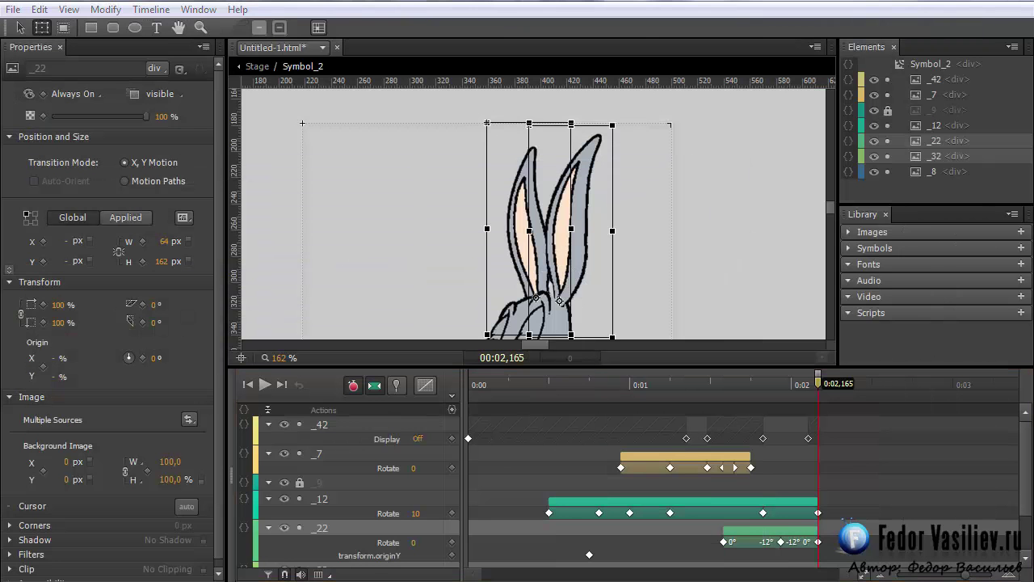
# Preview the composition in the browser, reload it to examine the ears' return movement, and go back to Edge Animate
pyautogui.hotkey('ctrl', 'Return')
pyautogui.click(60, 13)
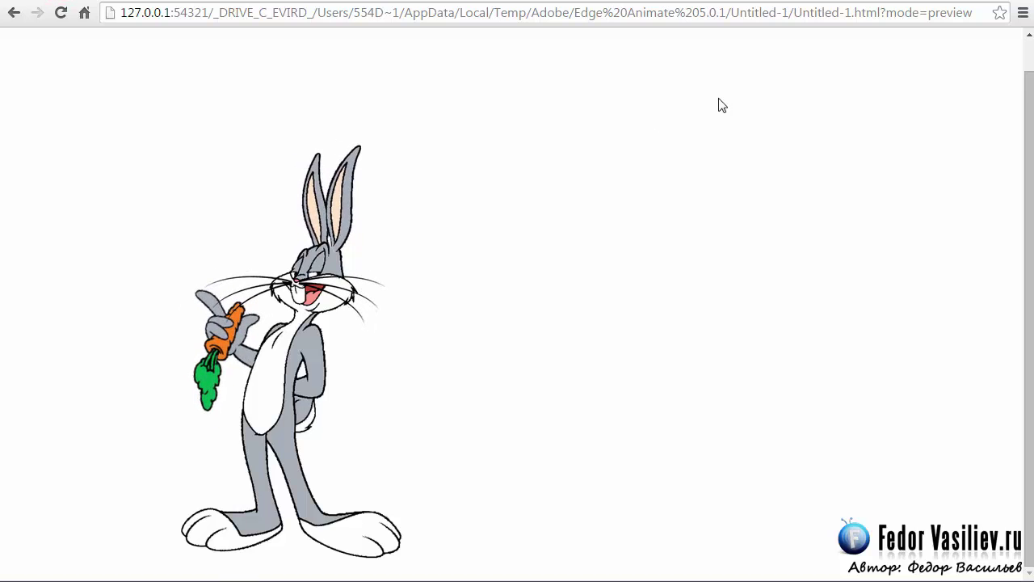
pyautogui.hotkey('alt', 'Tab')
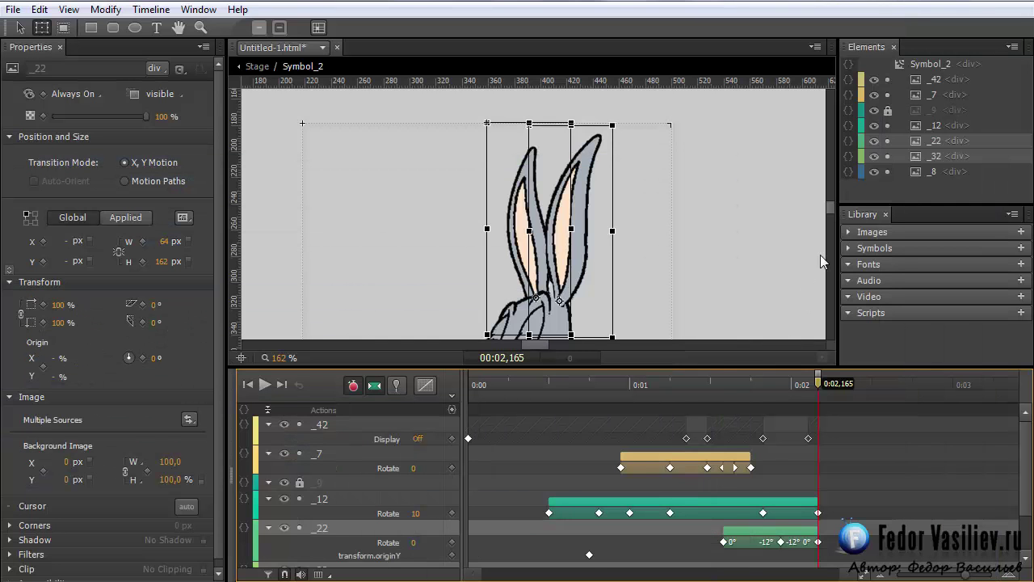
# Switch to the Selection tool, deselect the ears and zoom out until the whole rabbit fits on the canvas
pyautogui.click(20, 27)
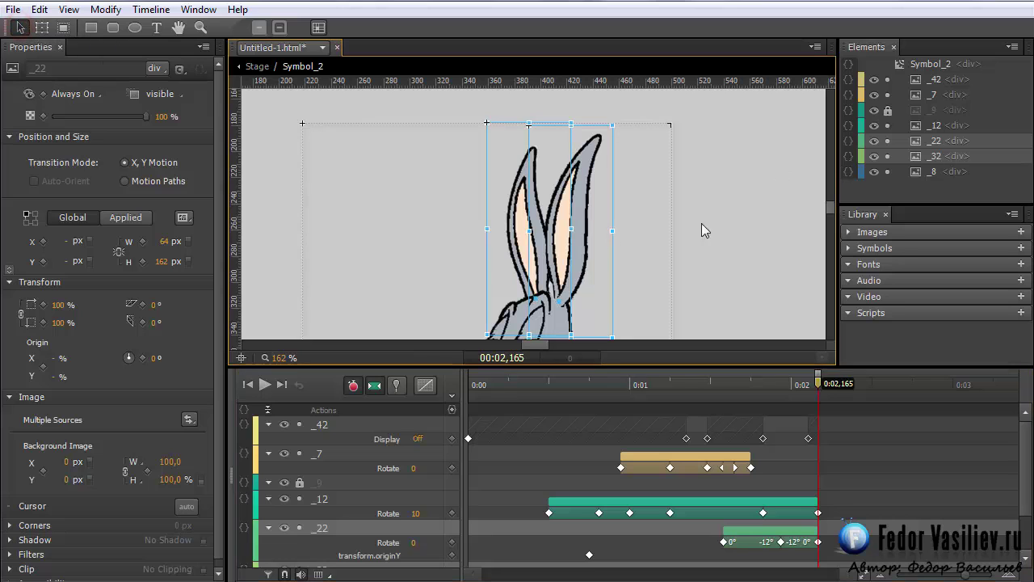
pyautogui.click(281, 287)
pyautogui.click(830, 215)
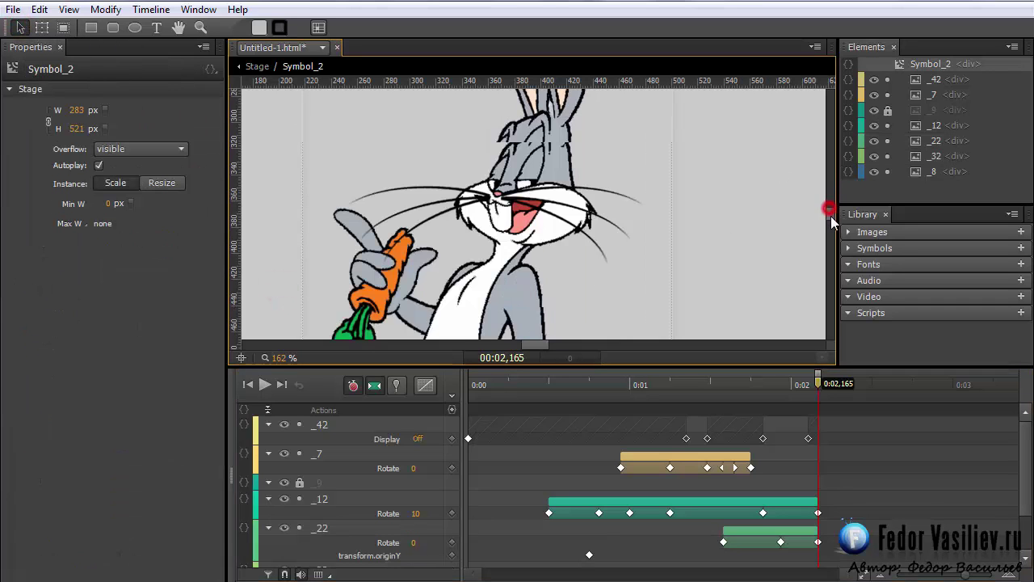
pyautogui.moveTo(817, 384); pyautogui.dragTo(821, 408)
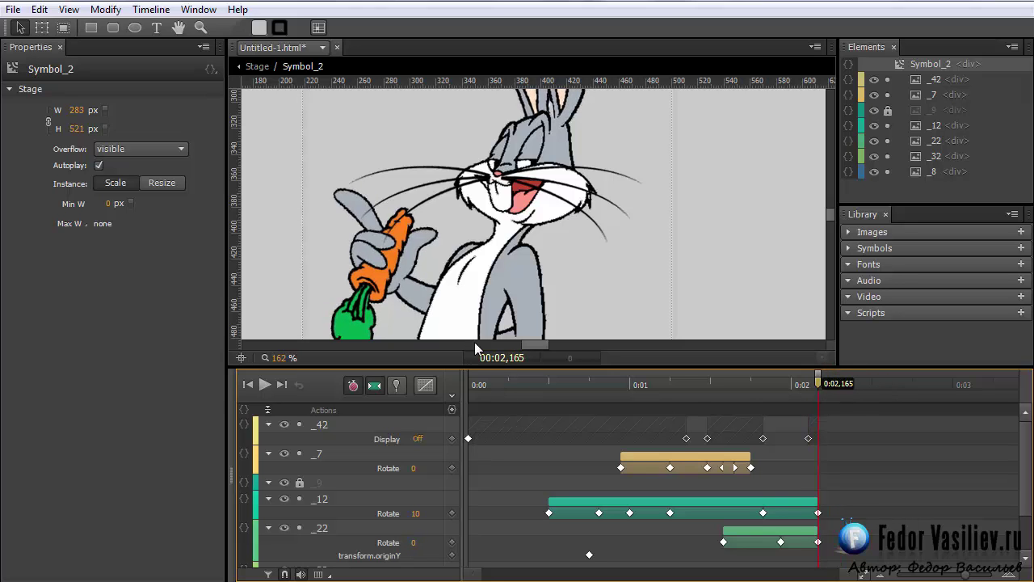
pyautogui.hotkey('ctrl', '-')
pyautogui.hotkey('ctrl', '-')
pyautogui.hotkey('ctrl', '-')
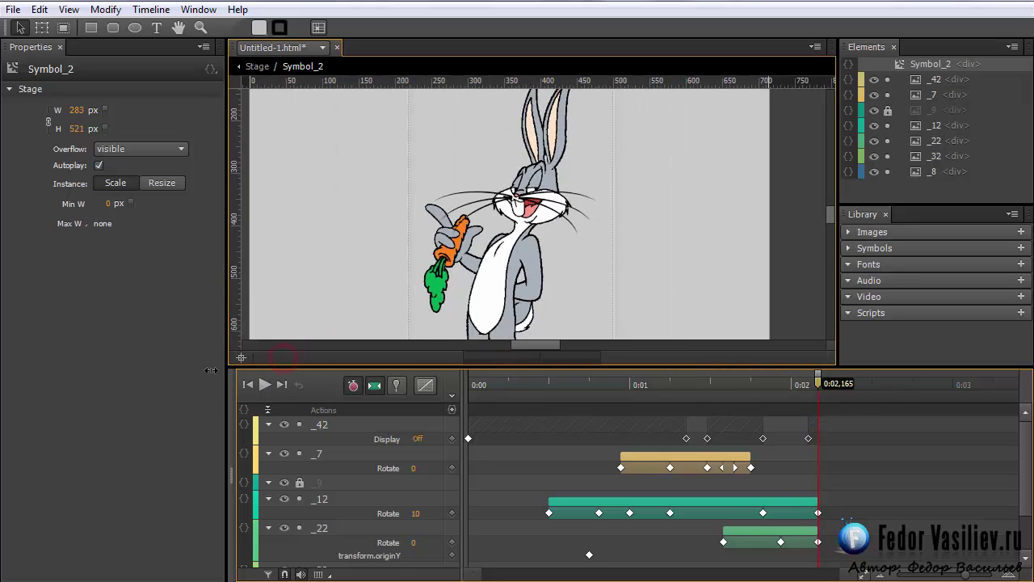
# Switch to the file explorer and look through the image parts in the taz, Sambia and Porky Pig character folders
pyautogui.hotkey('alt', 'Tab')
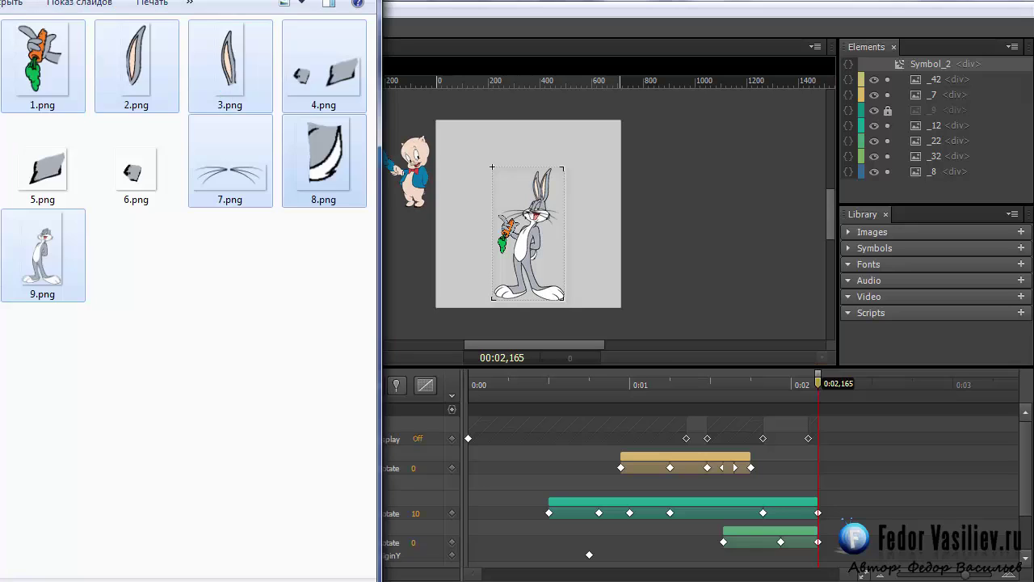
pyautogui.press('BackSpace')
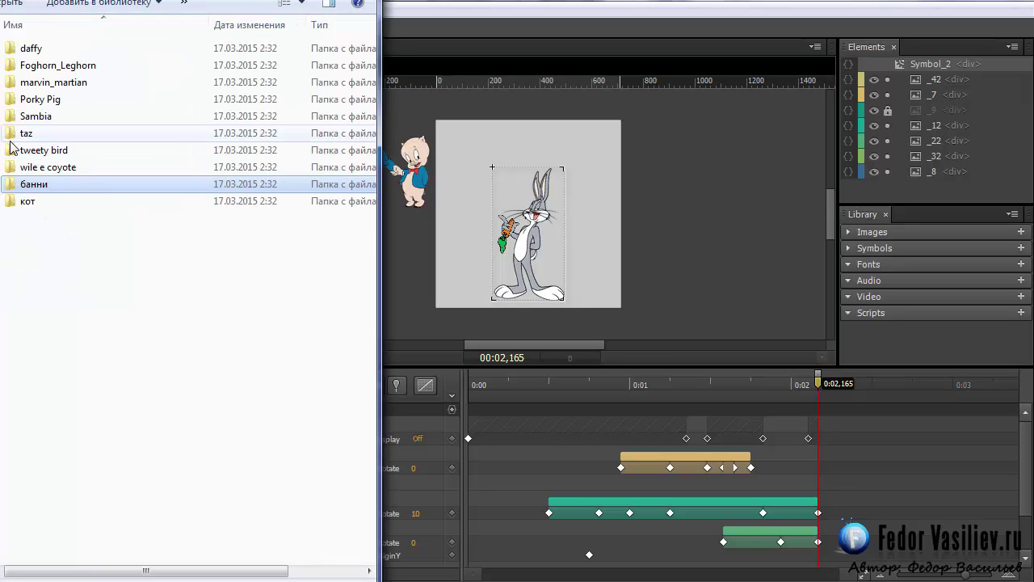
pyautogui.moveTo(121, 2); pyautogui.dragTo(156, 2)
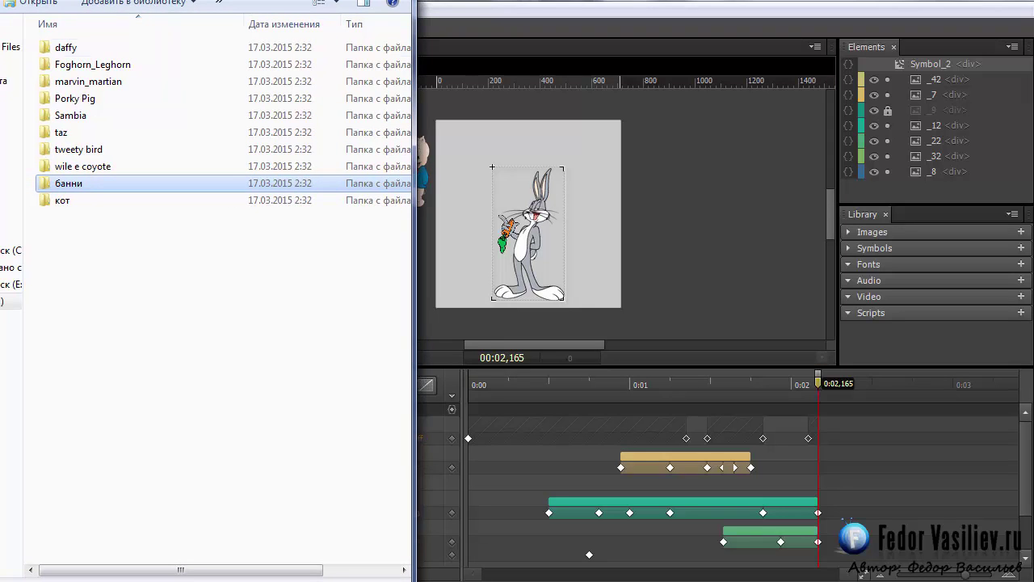
pyautogui.doubleClick(59, 132)
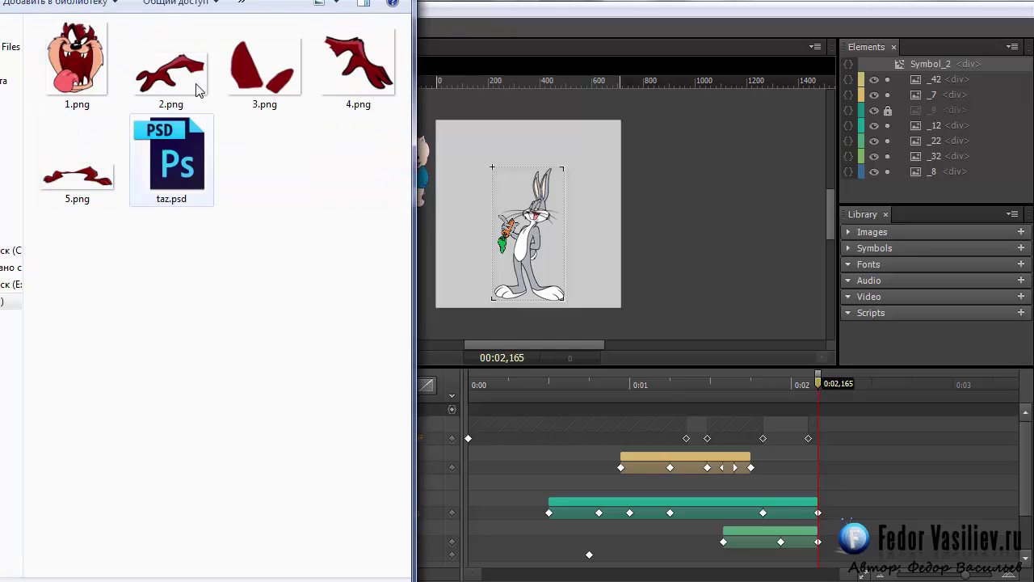
pyautogui.press('BackSpace')
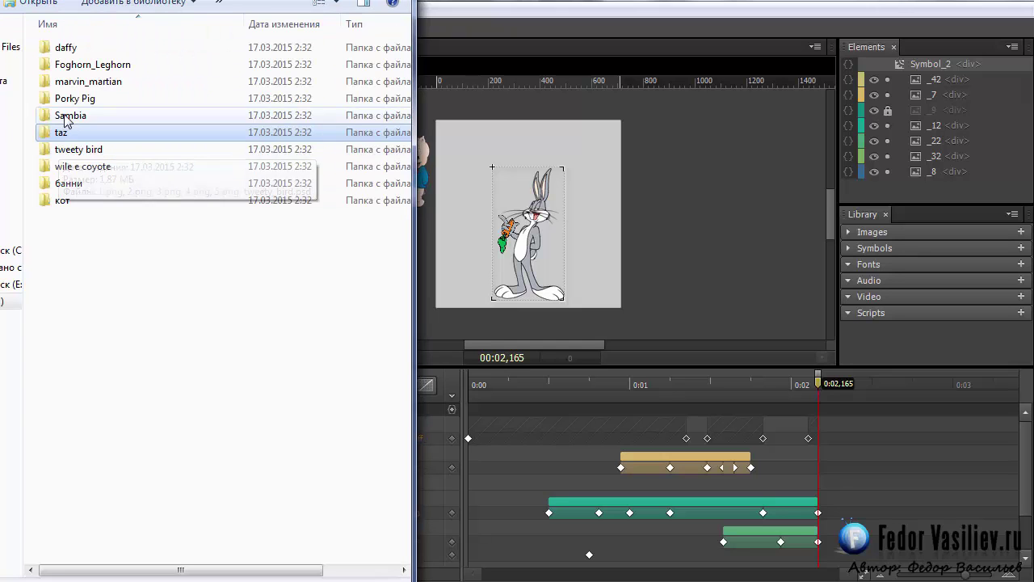
pyautogui.doubleClick(65, 117)
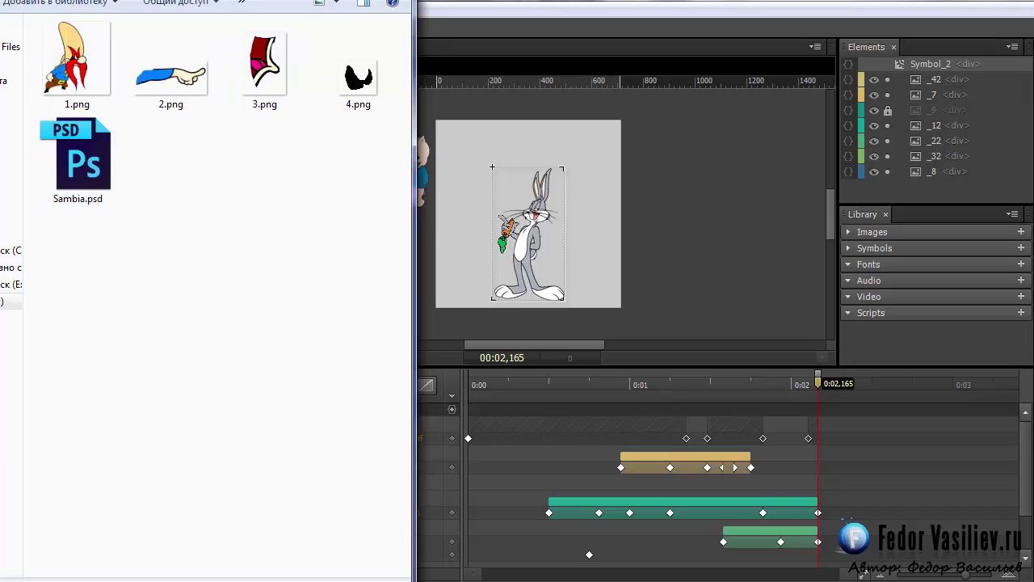
pyautogui.press('BackSpace')
pyautogui.doubleClick(76, 108)
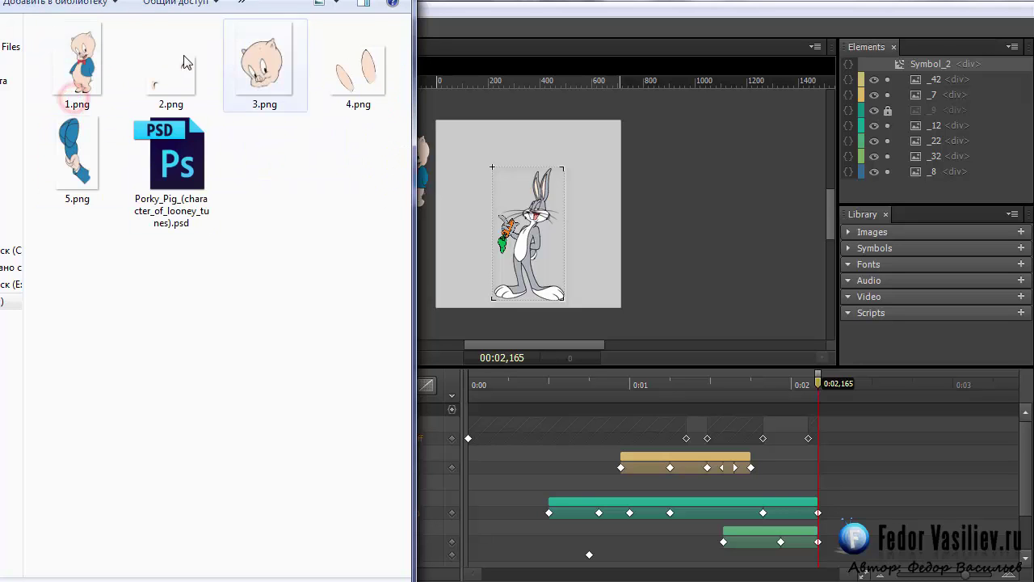
pyautogui.press('BackSpace')
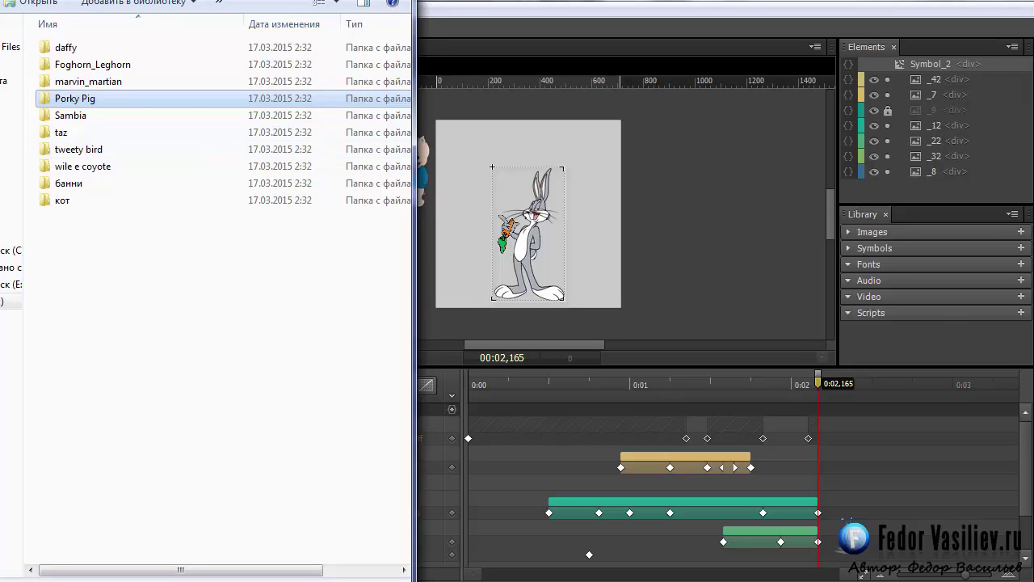
# Open the Looney Tunes composition in the browser and examine its animated characters from top to bottom
pyautogui.hotkey('ctrl', 'Return')
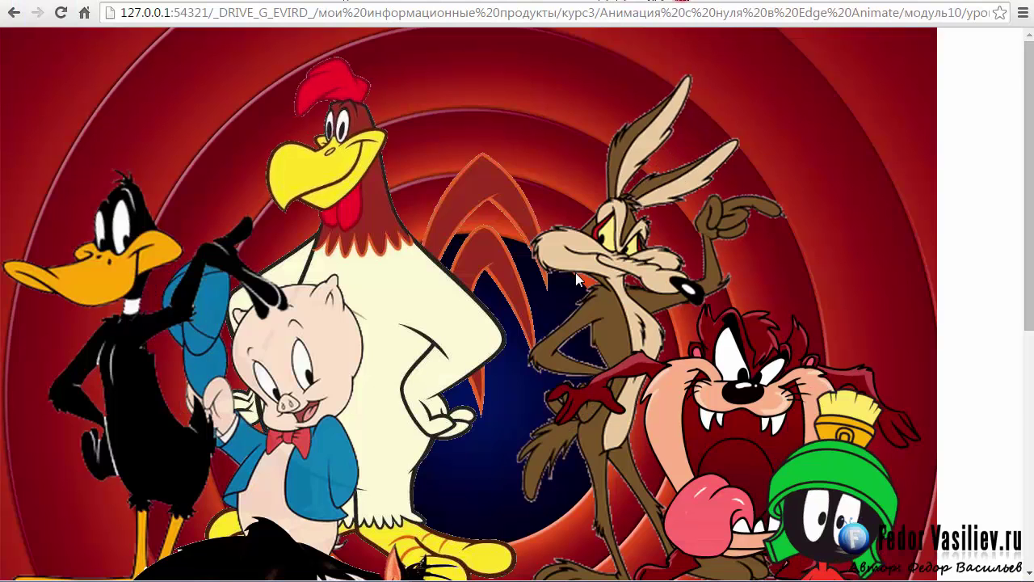
pyautogui.scroll(-4, 598, 273)
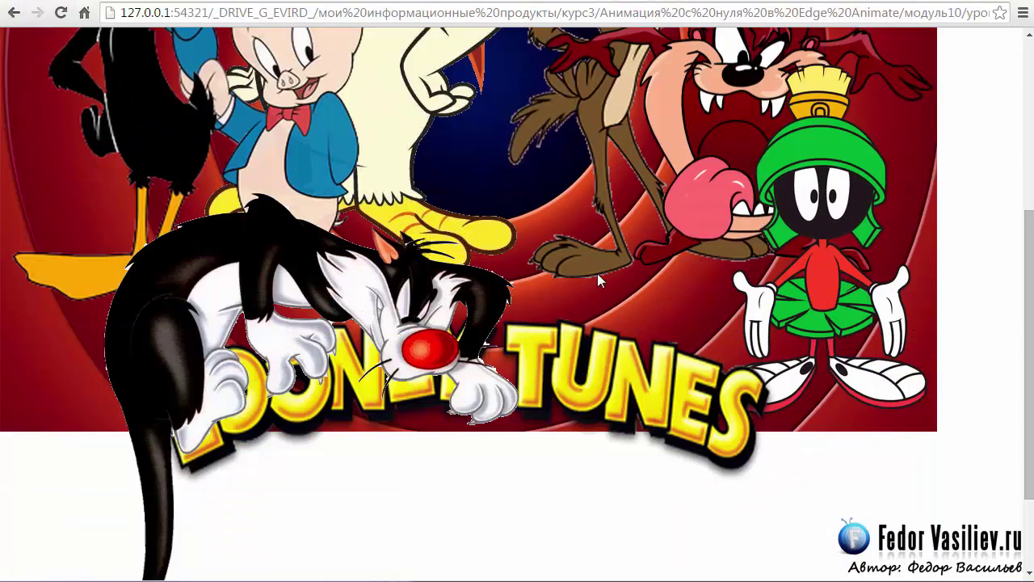
pyautogui.scroll(4, 599, 280)
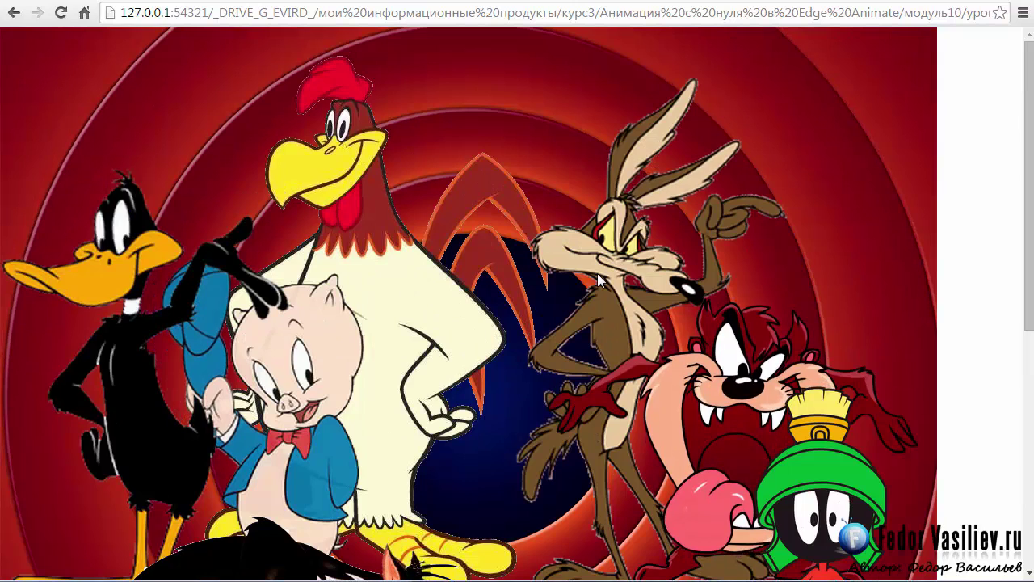